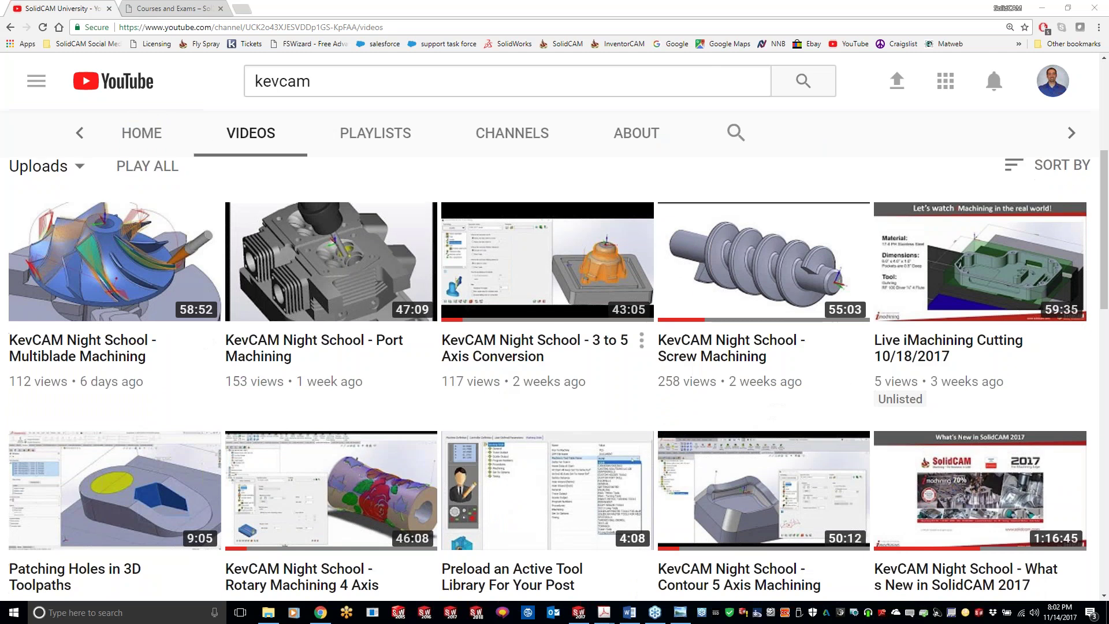
- Browse the SolidCAM University channel's uploaded videos down to the older KevCAM Night School sessions and back up
scroll(501, 384, "down", 10)
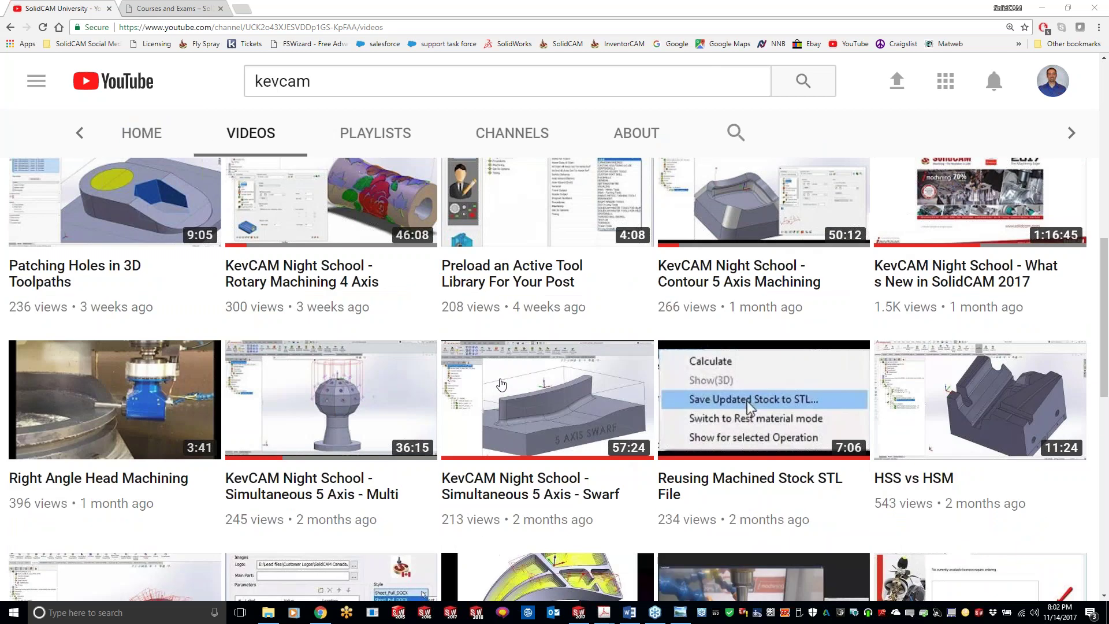
scroll(499, 380, "down", 6)
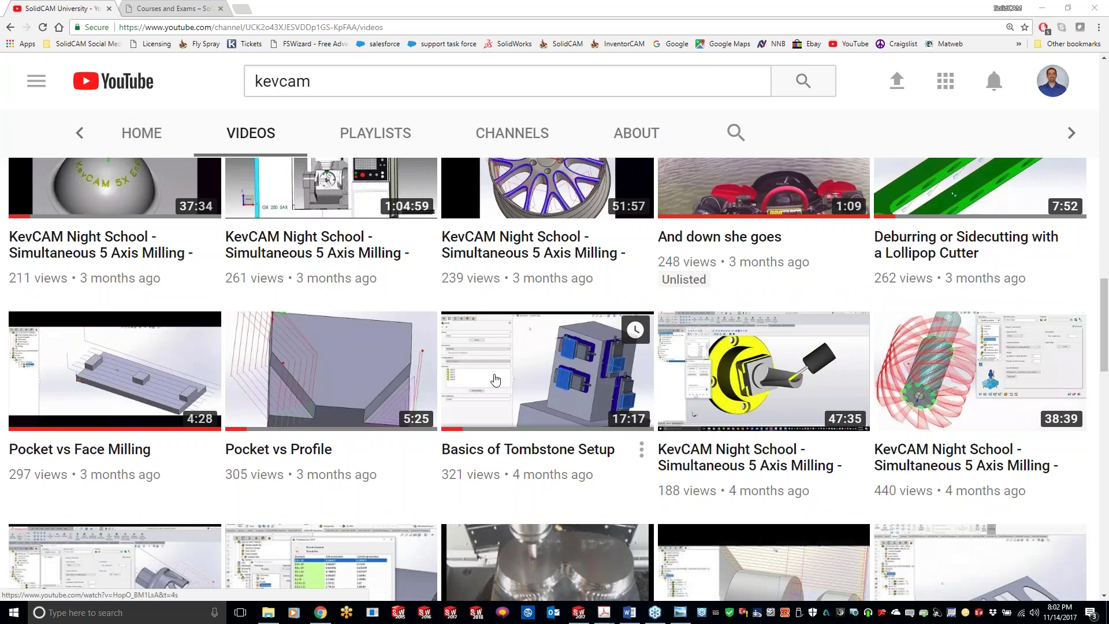
scroll(496, 378, "down", 5)
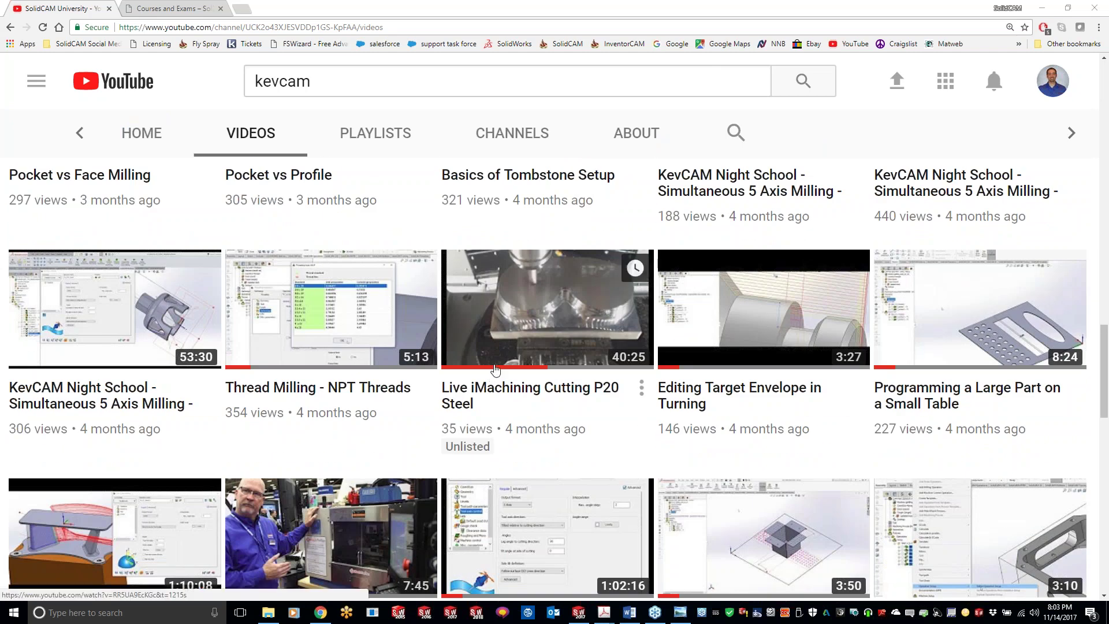
scroll(476, 377, "down", 7)
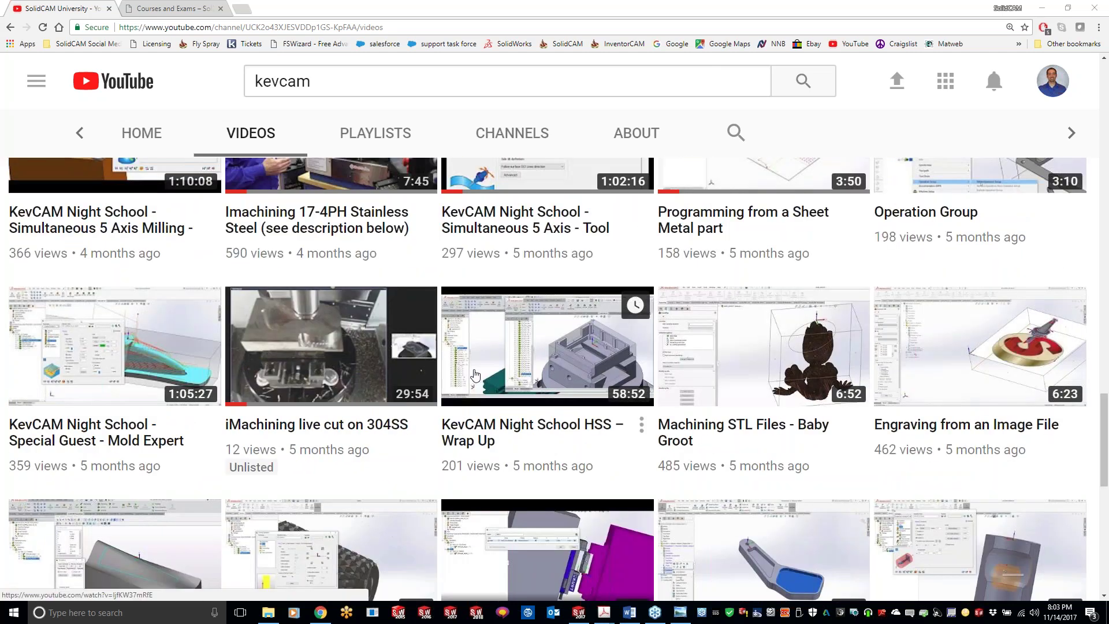
scroll(475, 361, "down", 1)
scroll(474, 360, "down", 5)
scroll(475, 352, "up", 15)
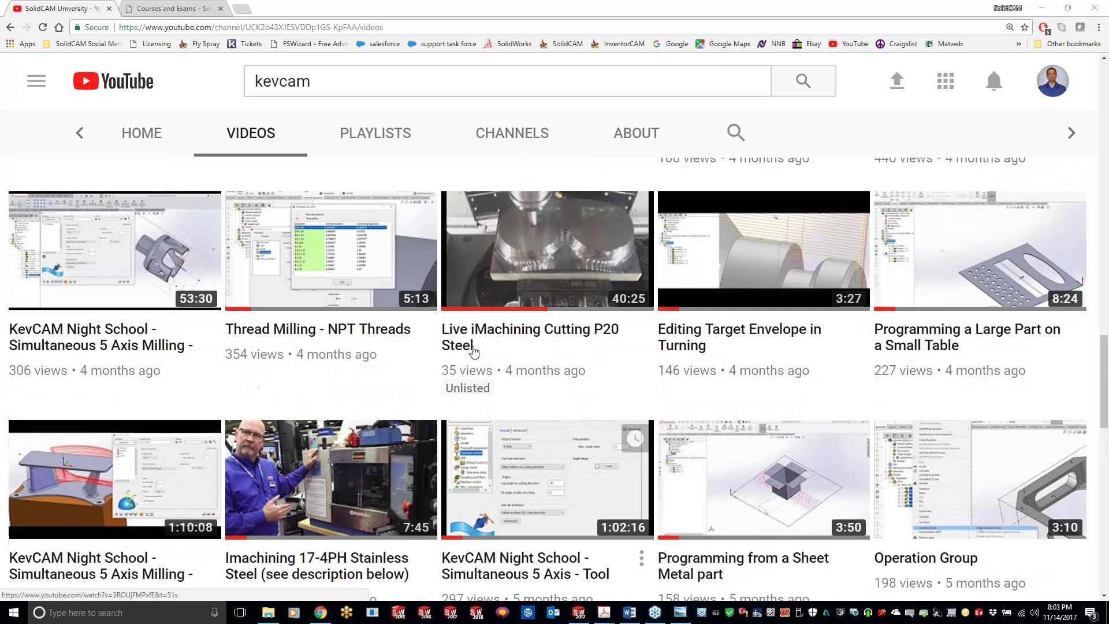
scroll(475, 346, "up", 10)
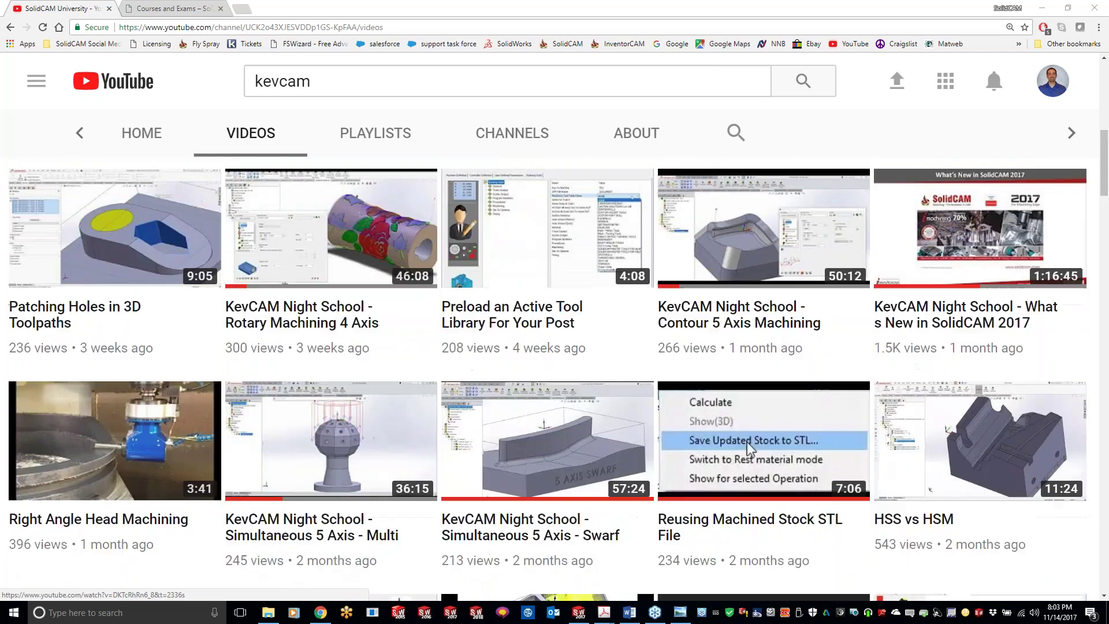
- Switch to SOLIDWORKS with the Facing part and show the SolidCAM Turning commands and the new CAM-Part types
key("alt+Tab")
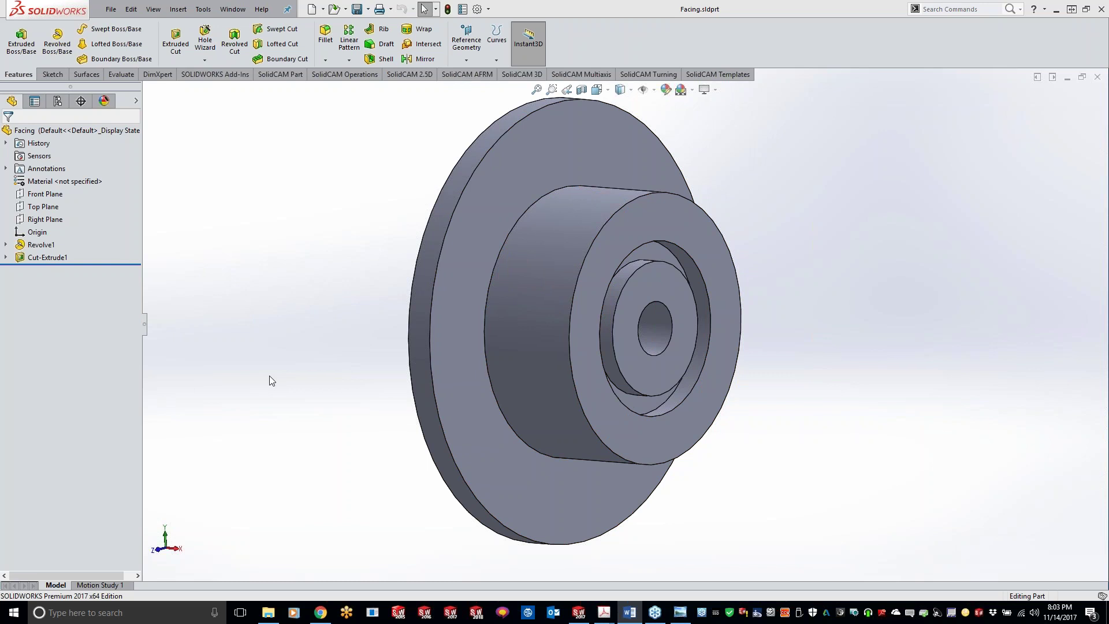
left_click(647, 72)
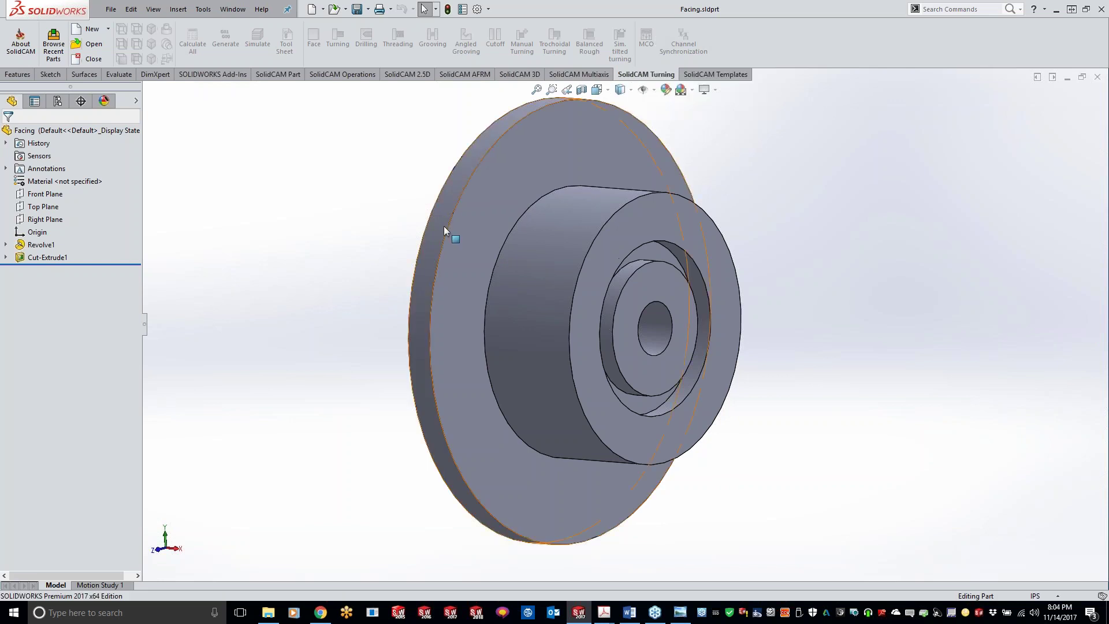
left_click(107, 29)
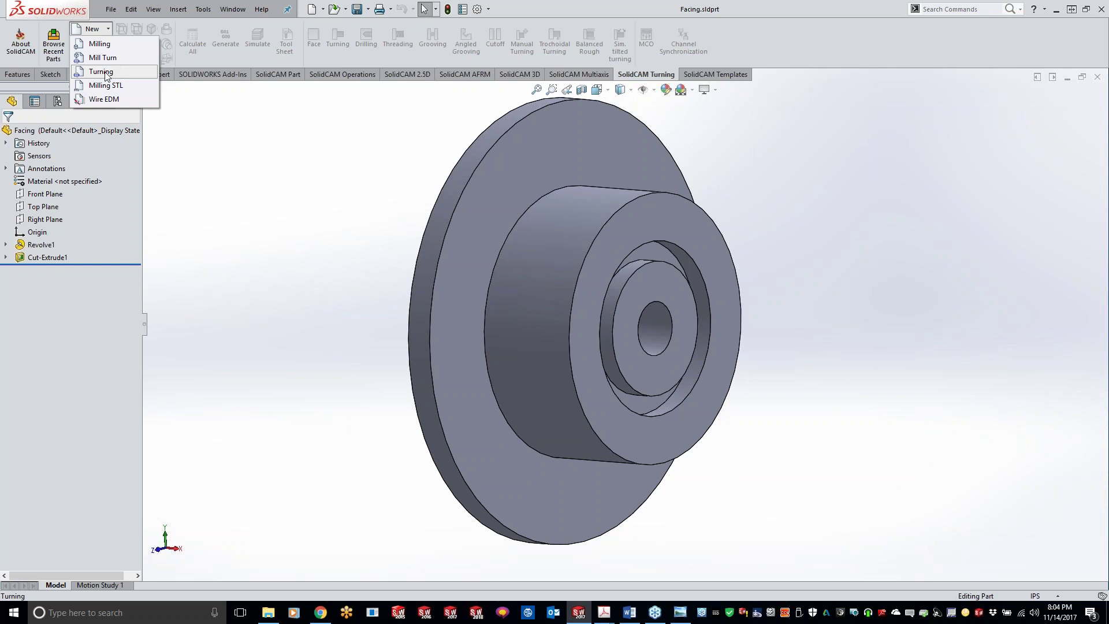
left_click(101, 71)
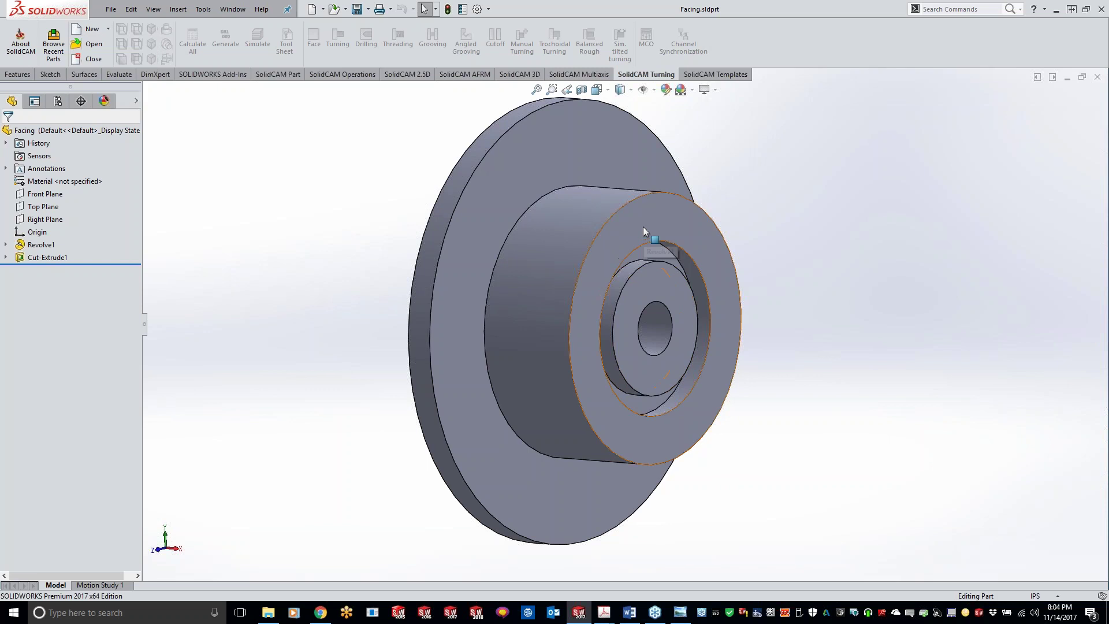
- Examine the flanged part from its flat back face around to the grooved hub face
middle_click_drag(748, 255, 590, 260)
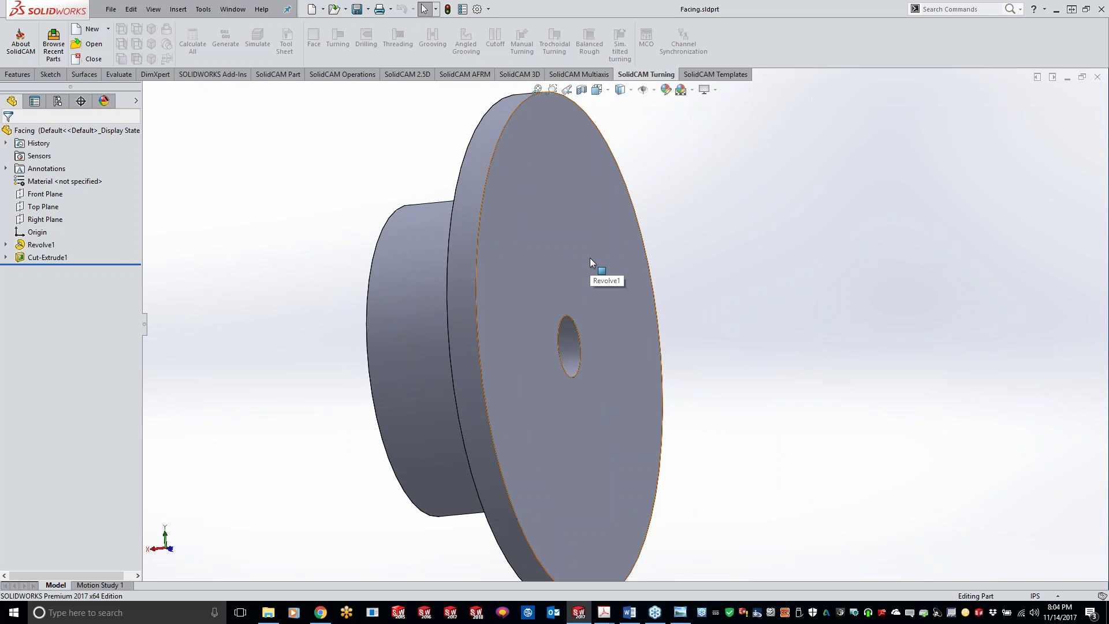
key("Right")
key("Right")
key("Right")
key("Right")
key("Right")
key("Right")
key("Right")
key("Right")
key("Right")
key("Right")
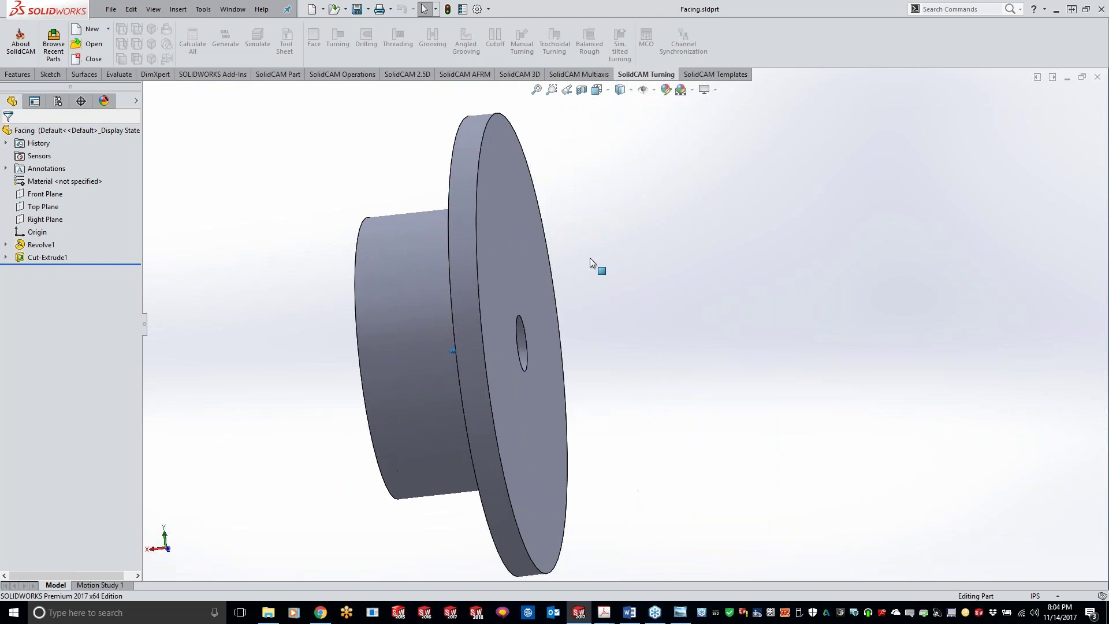
key("Right")
key("Right")
key("Right")
key("Right")
key("Right")
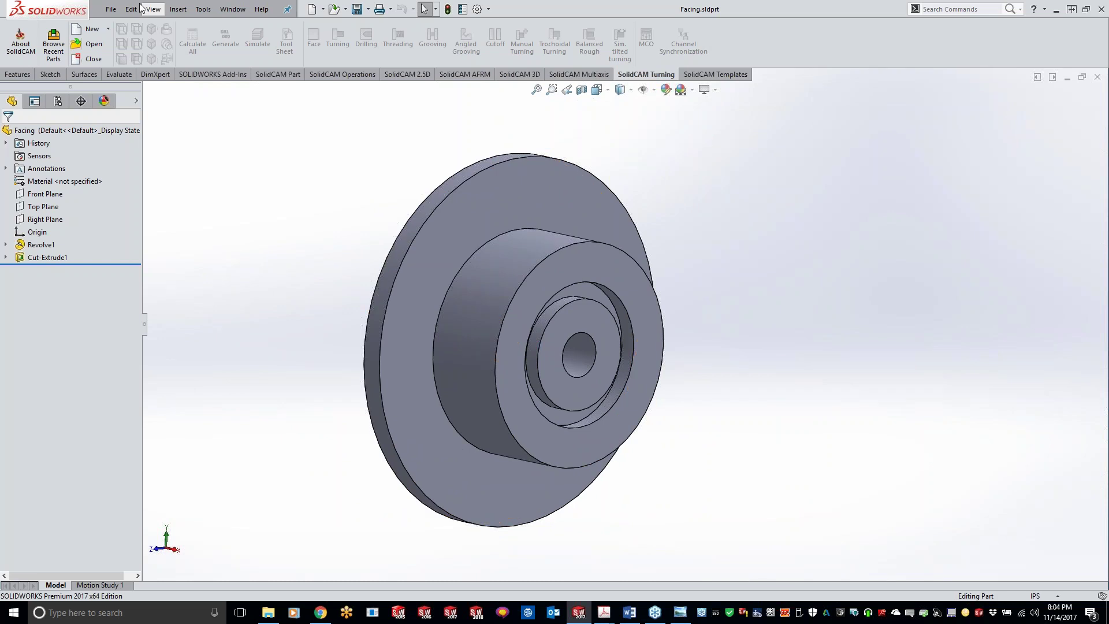
- Create an external Mill-Turn CAM-Part named Facing in inch units, stored in the model file directory
left_click(106, 30)
left_click(112, 58)
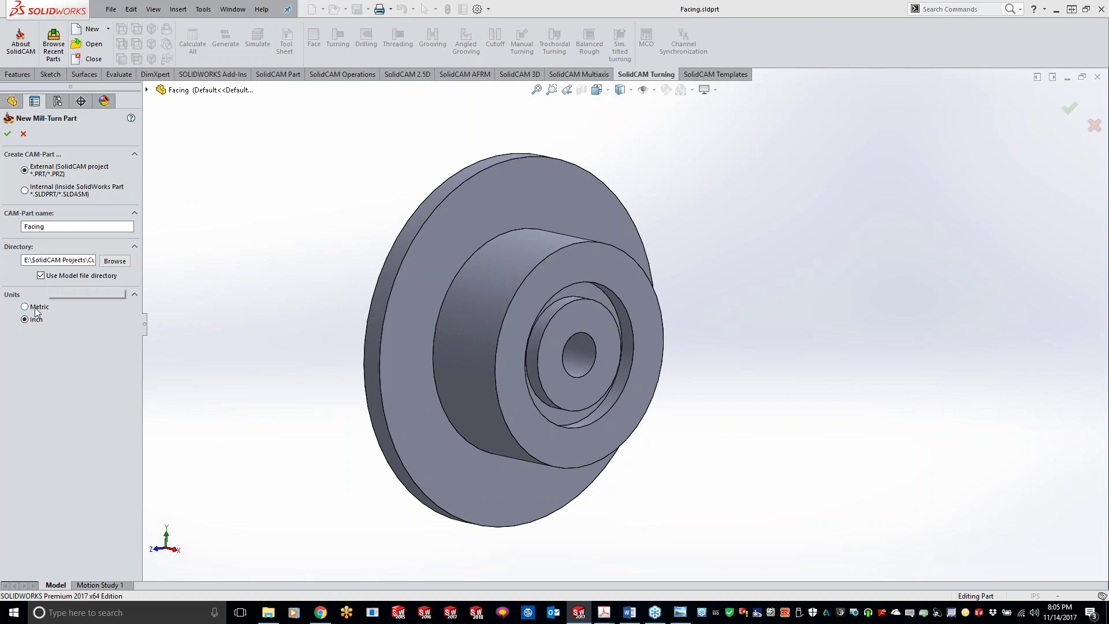
left_click(7, 134)
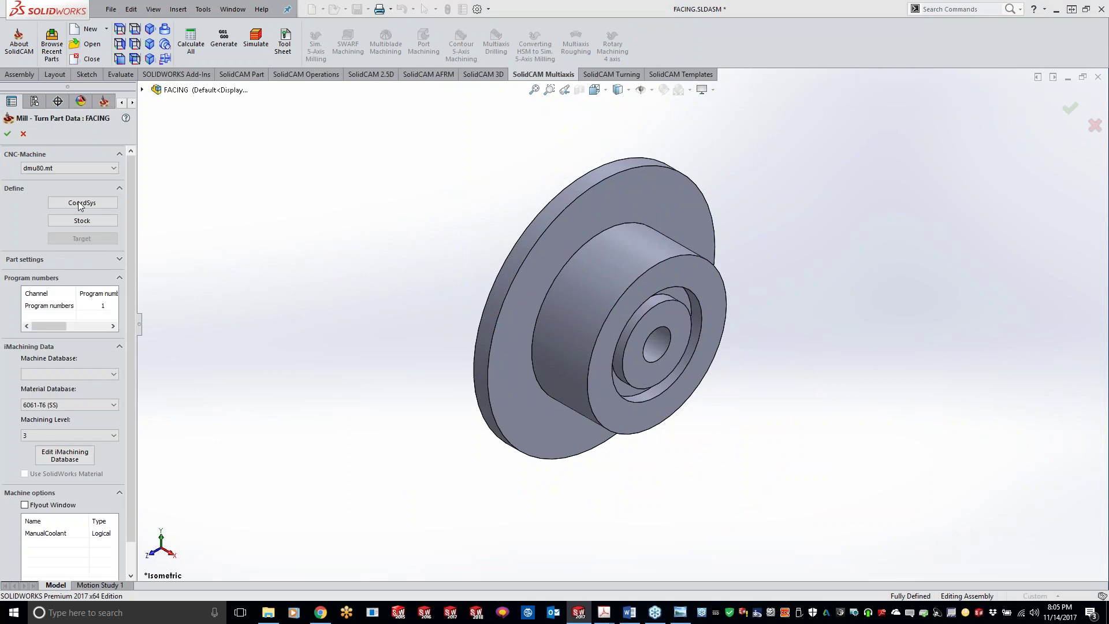
- Define machine coordinate system 1 by picking a part face, with its origin at the center of the revolution face
key("Return")
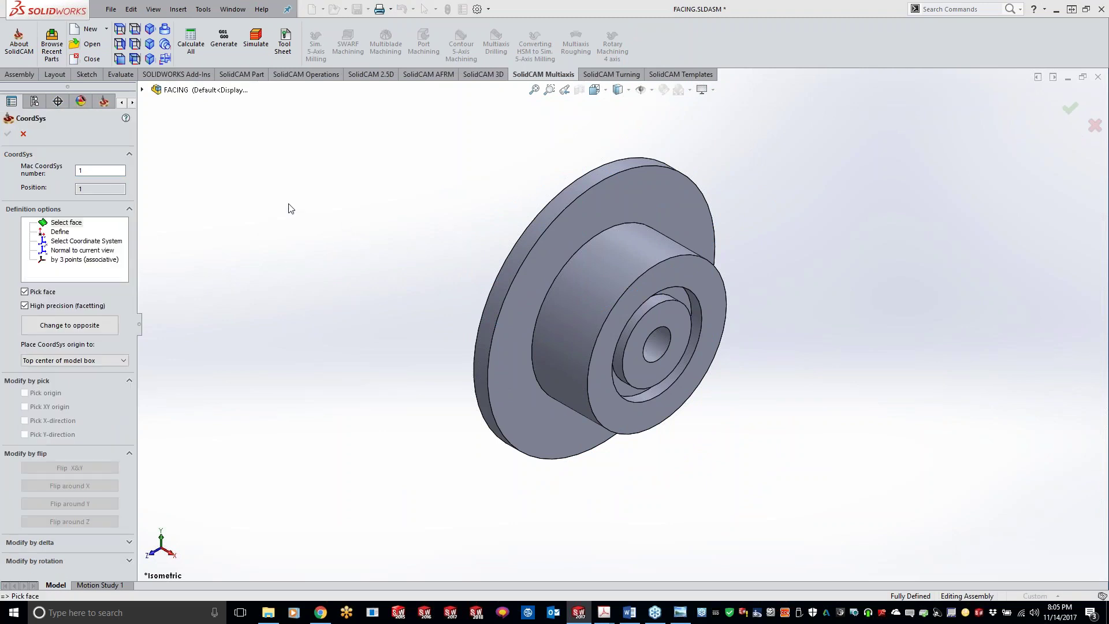
left_click(603, 354)
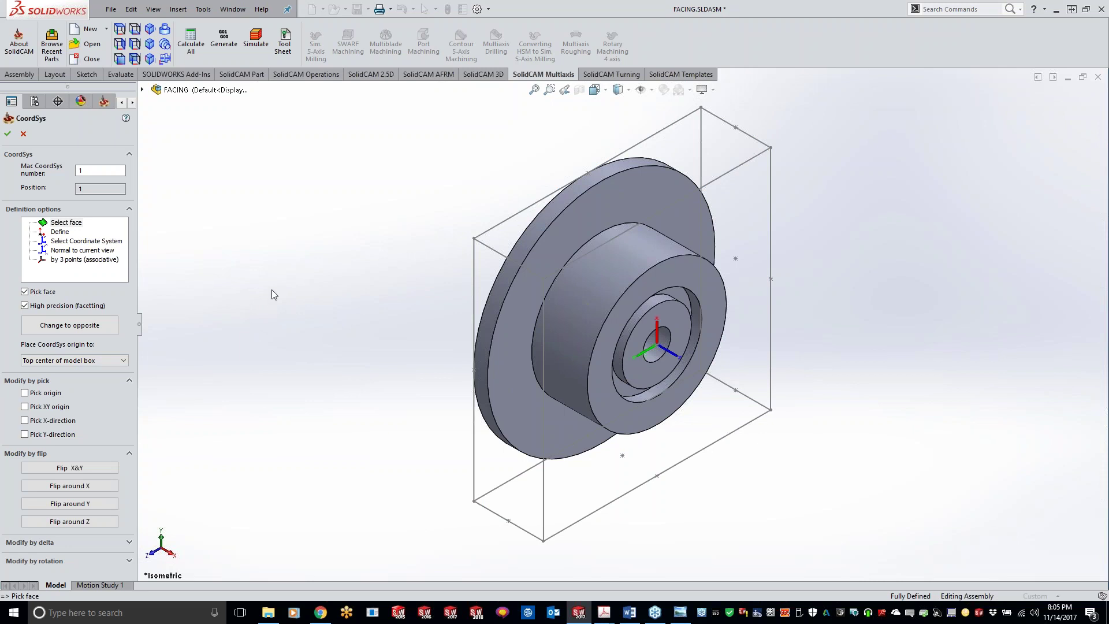
middle_click_drag(272, 291, 555, 338)
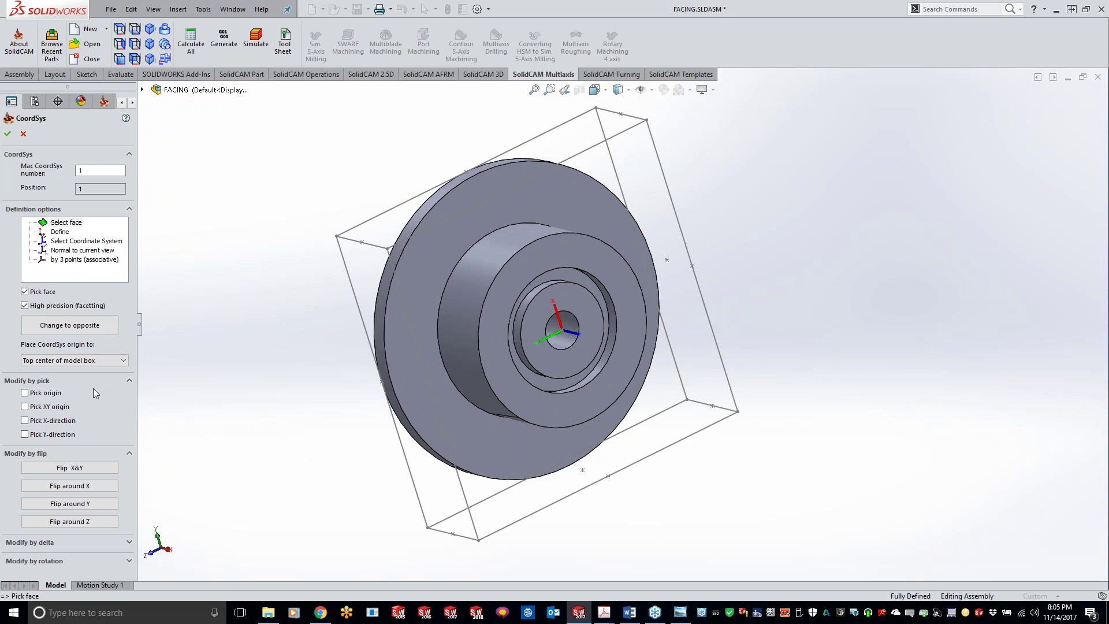
left_click(90, 361)
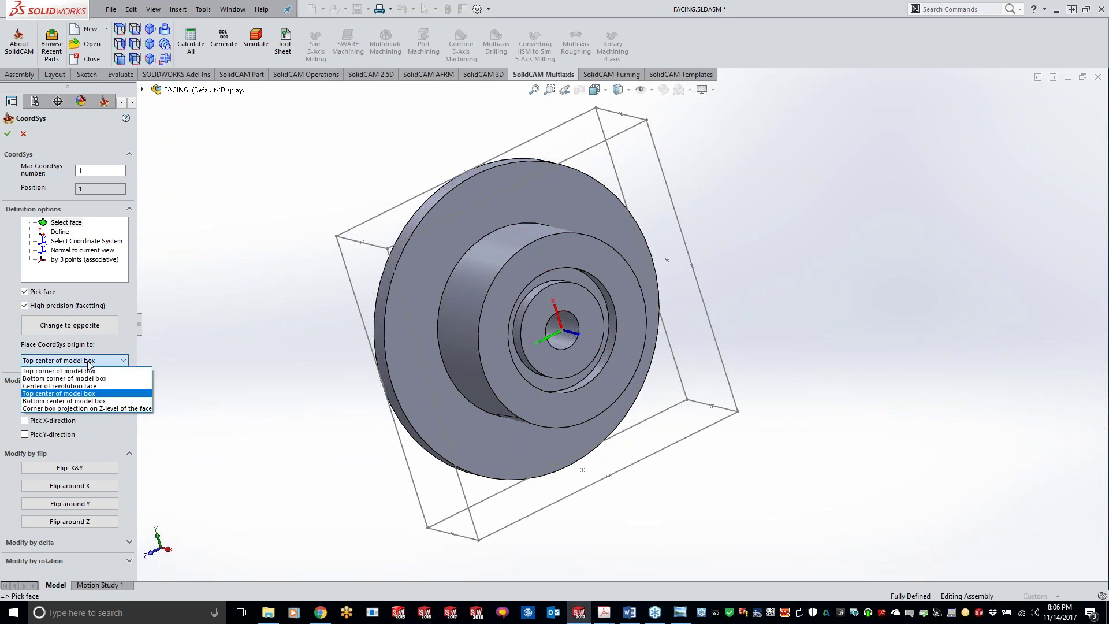
left_click(79, 386)
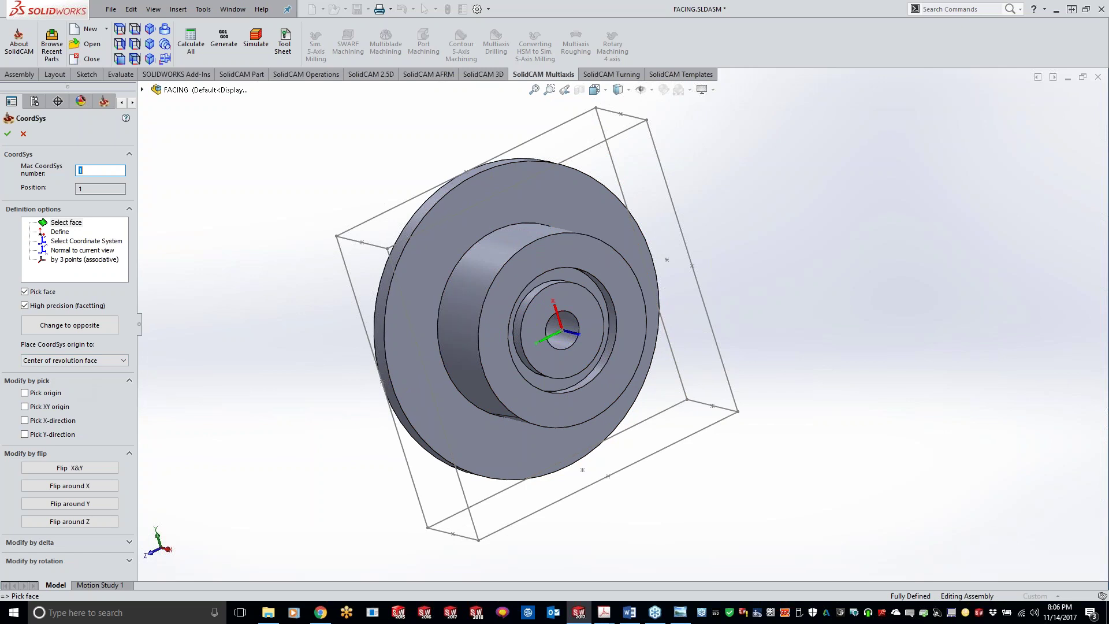
left_click(467, 324)
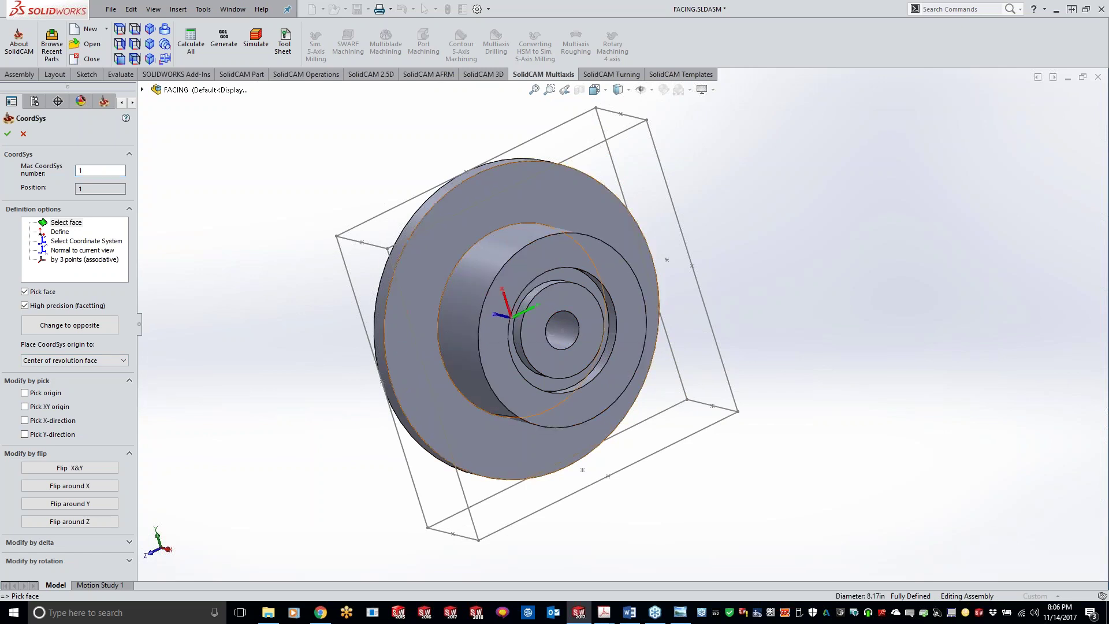
left_click(571, 335)
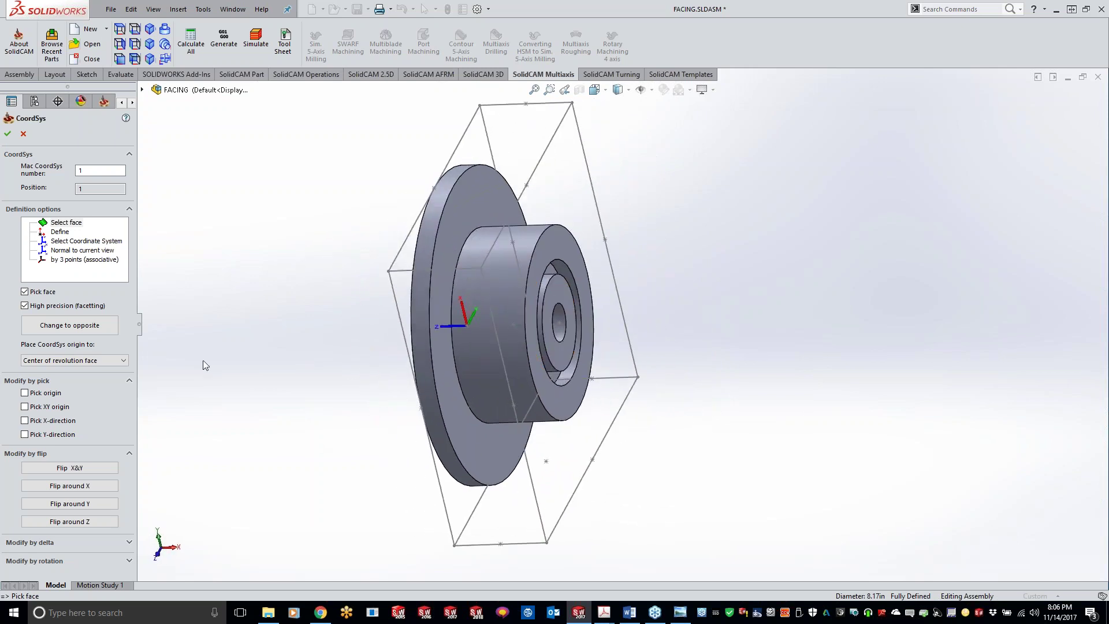
- Change the coordinate system to the opposite direction, expand its delta modification options, and accept the definition
left_click(81, 326)
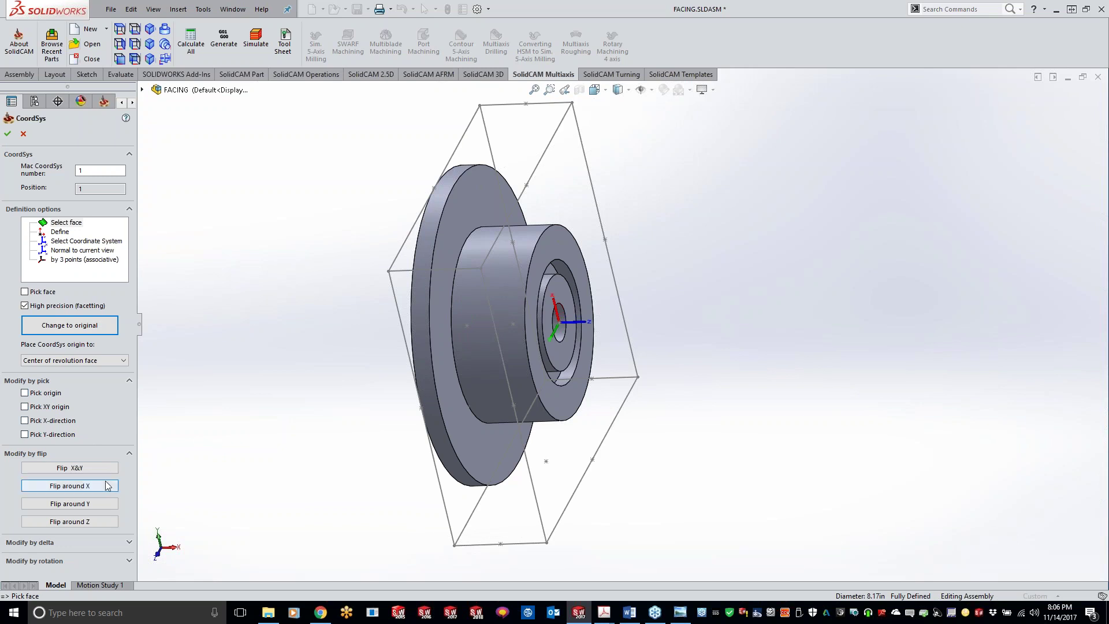
left_click(93, 545)
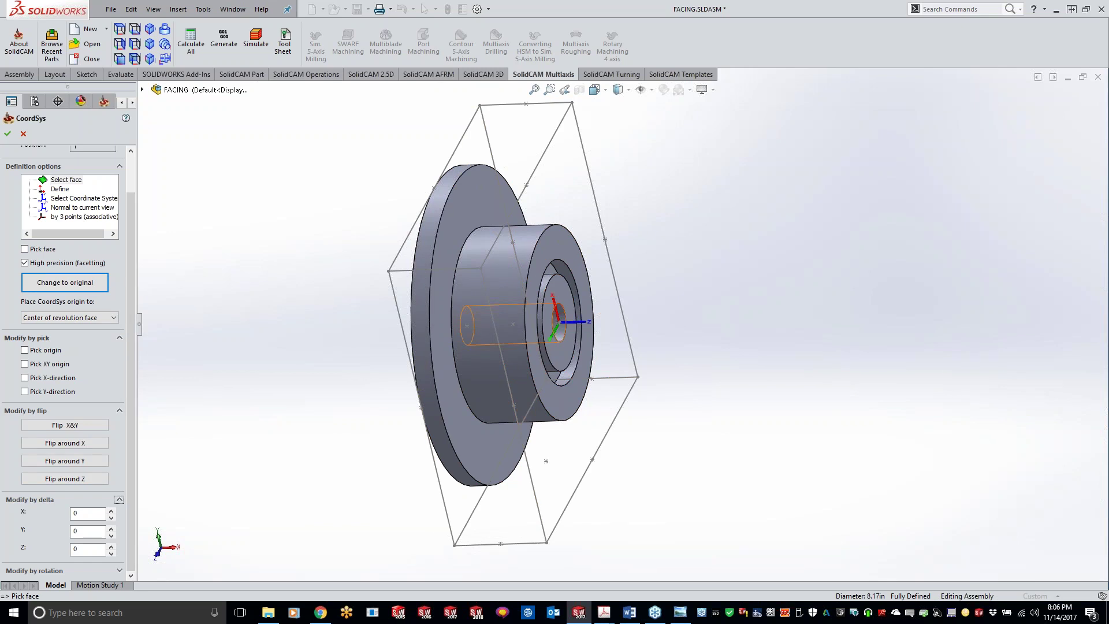
left_click(551, 300)
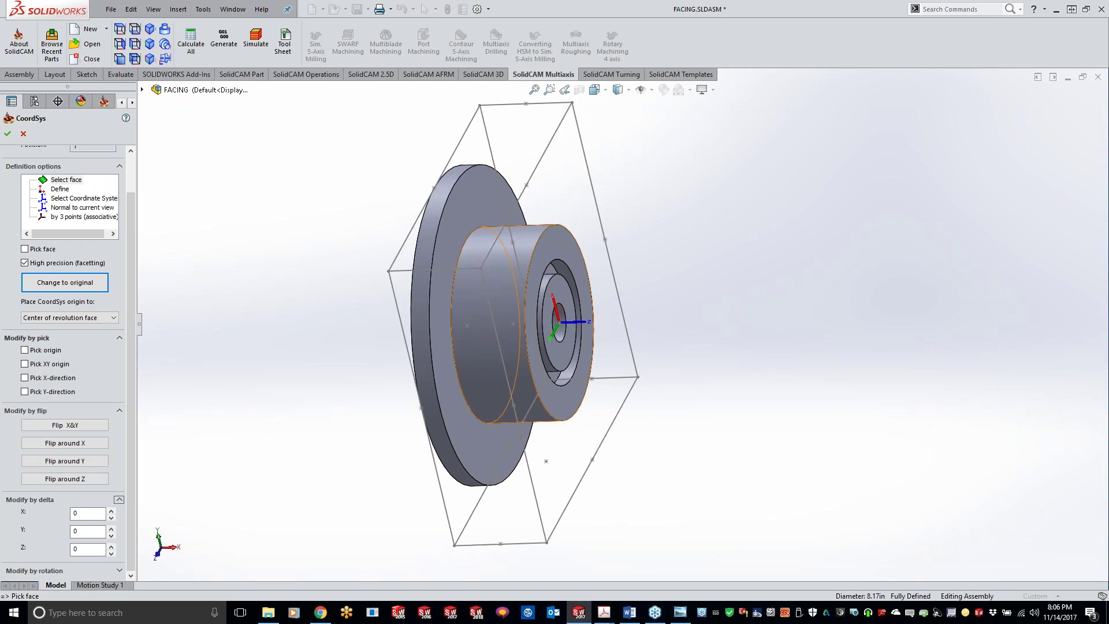
key("Return")
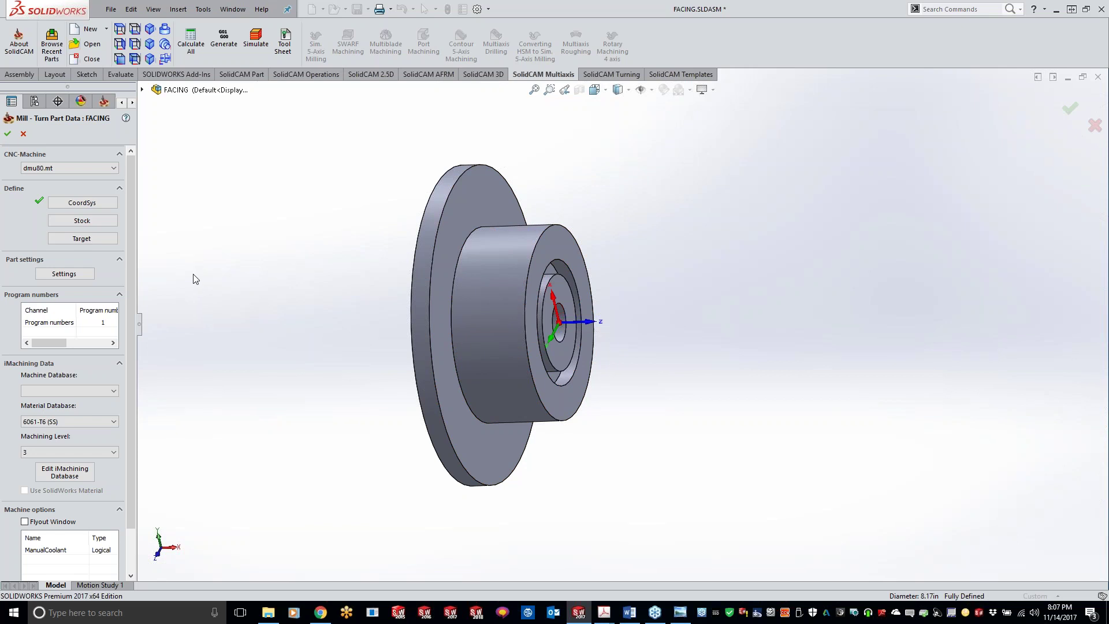
- Define the target from the part's solid body with envelope generation enabled
left_click(90, 240)
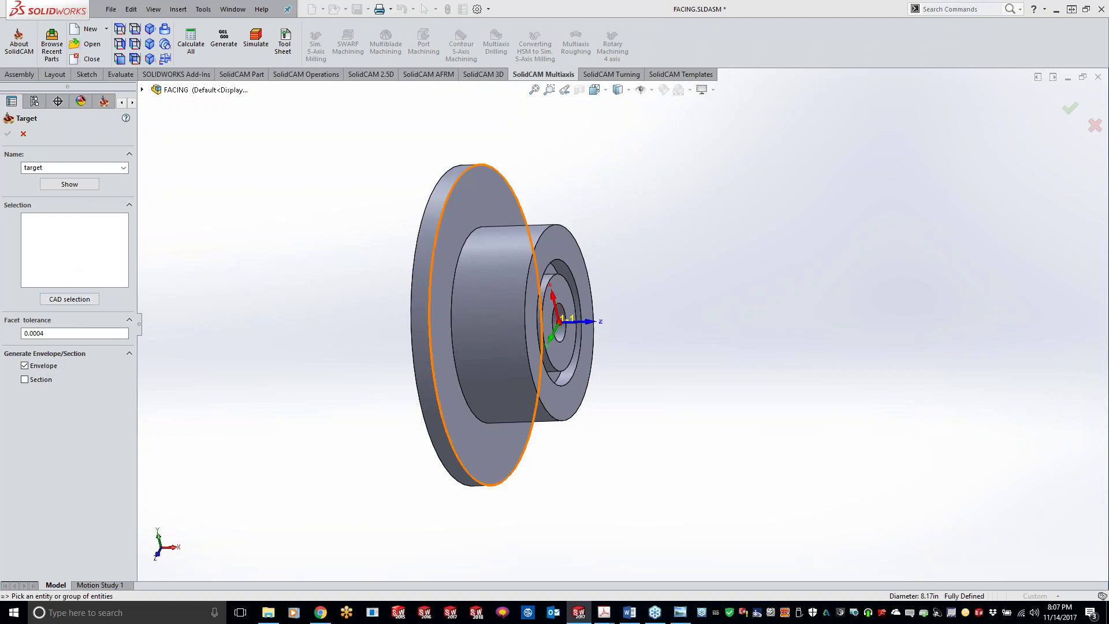
left_click(470, 312)
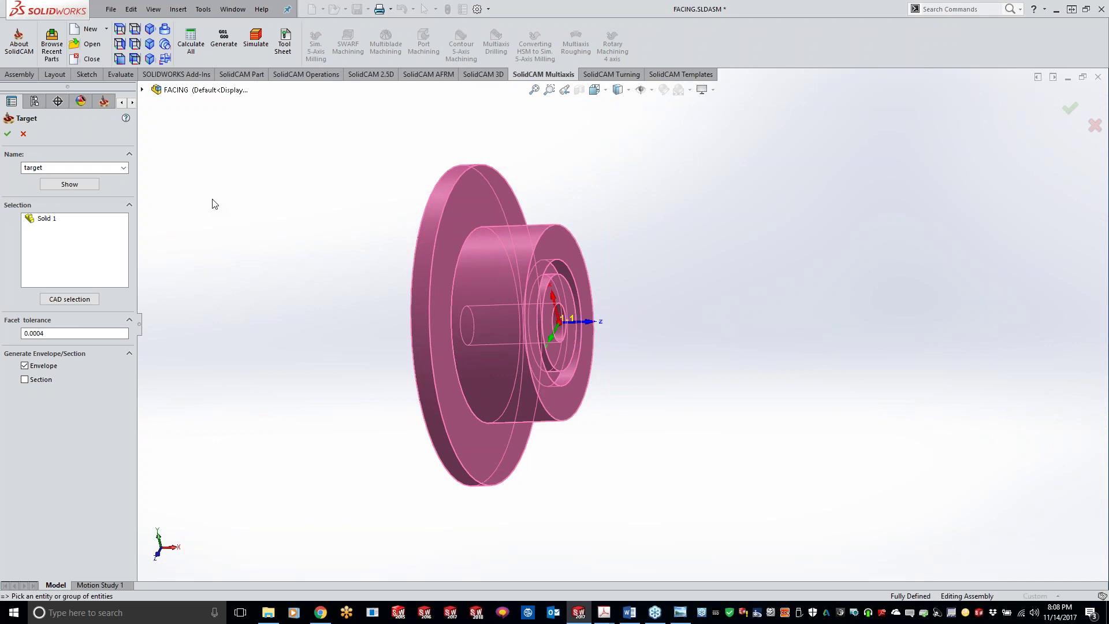
left_click(7, 133)
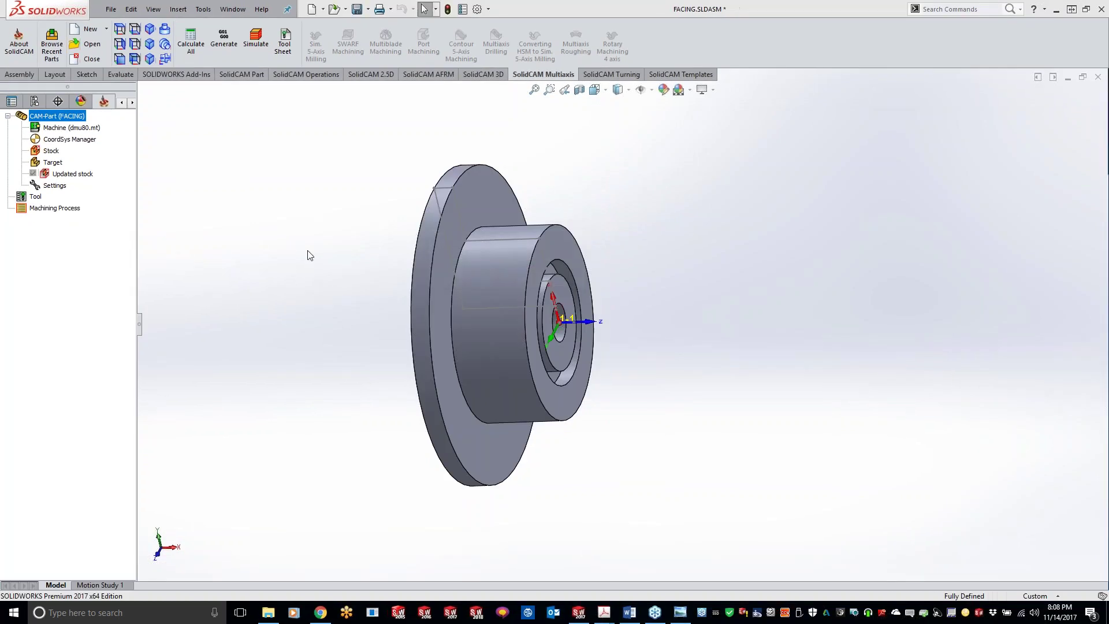
- Examine the generated envelope sketch lines along the flange rim, the hub and the face groove
middle_click_drag(310, 254, 513, 272)
scroll(513, 272, "up", 3)
scroll(511, 271, "up", 5)
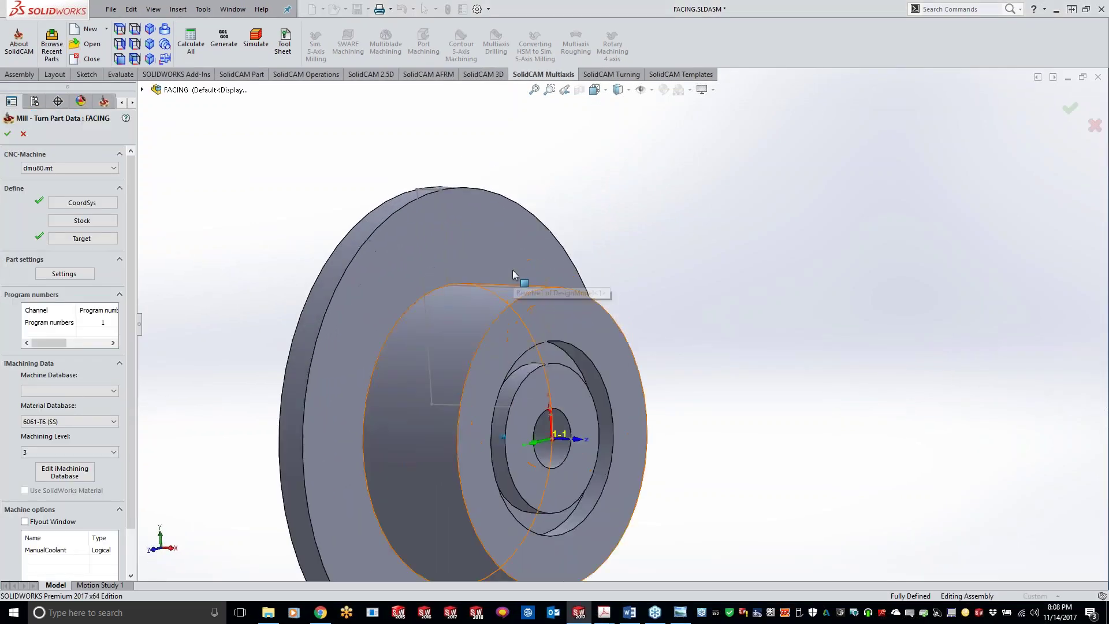
key("Left")
key("Left")
key("Left")
key("Left")
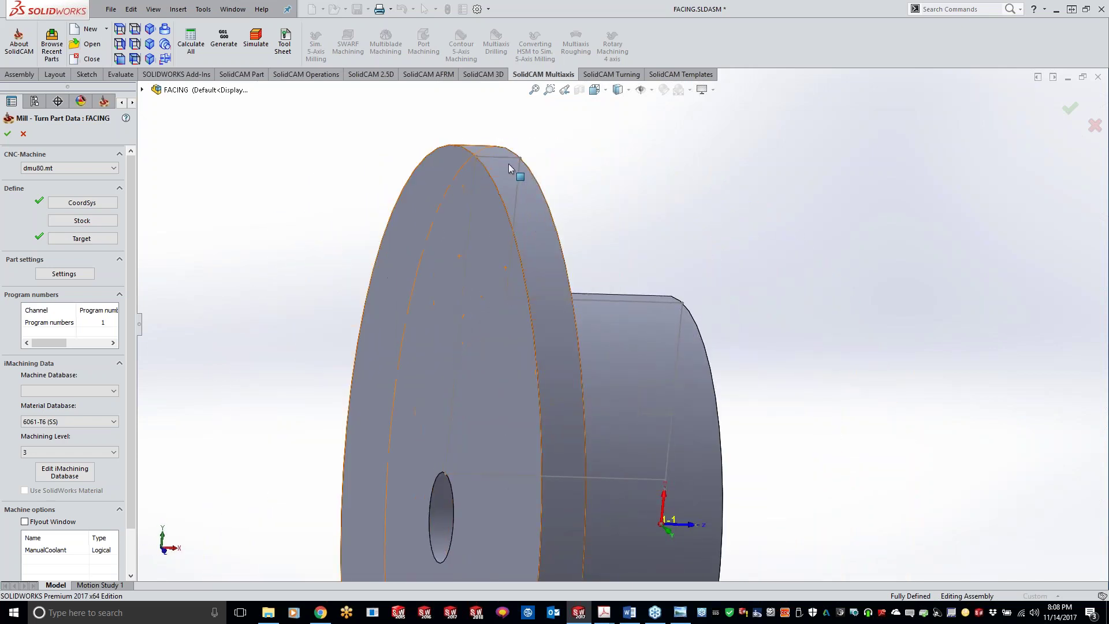
left_click(504, 162)
key("Left")
key("Left")
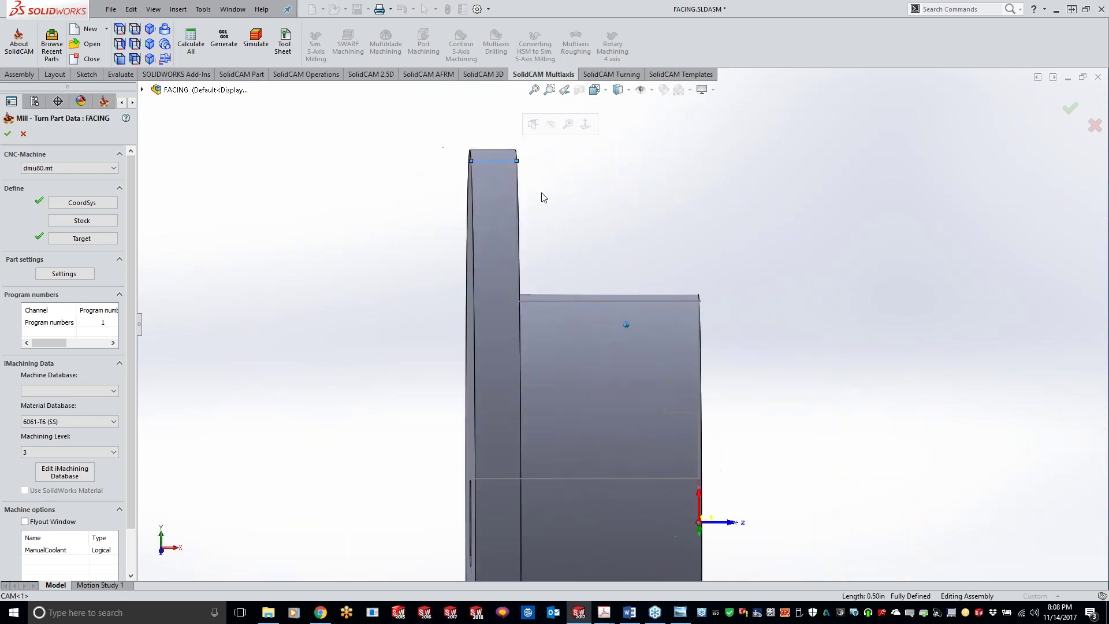
left_click(587, 299)
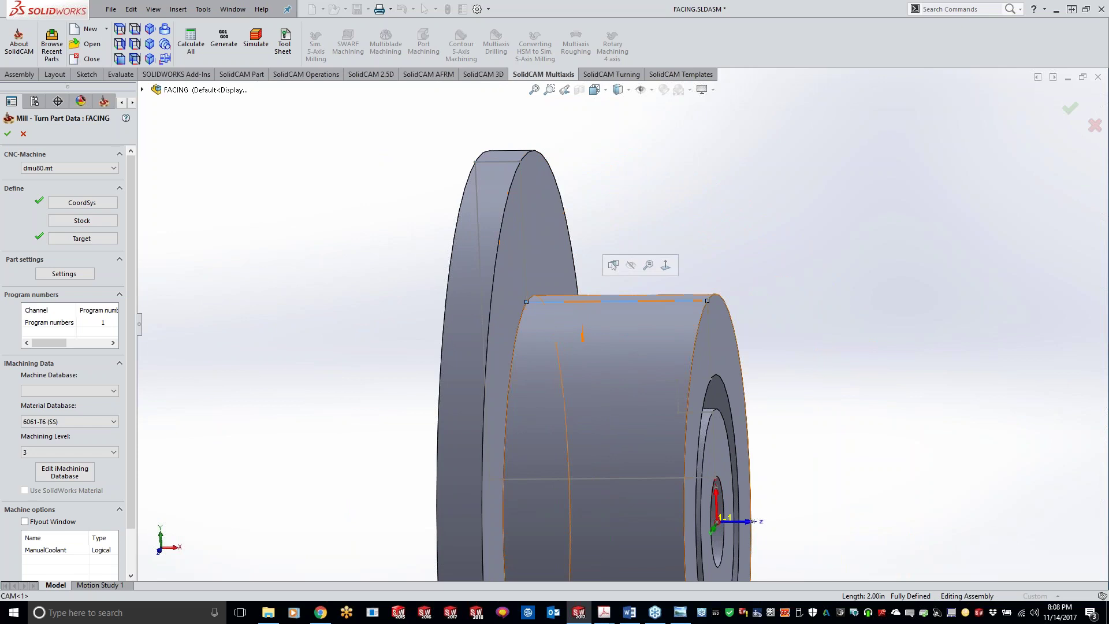
left_click(715, 340)
middle_click_drag(727, 364, 605, 384)
left_click(677, 335)
key("ctrl+1")
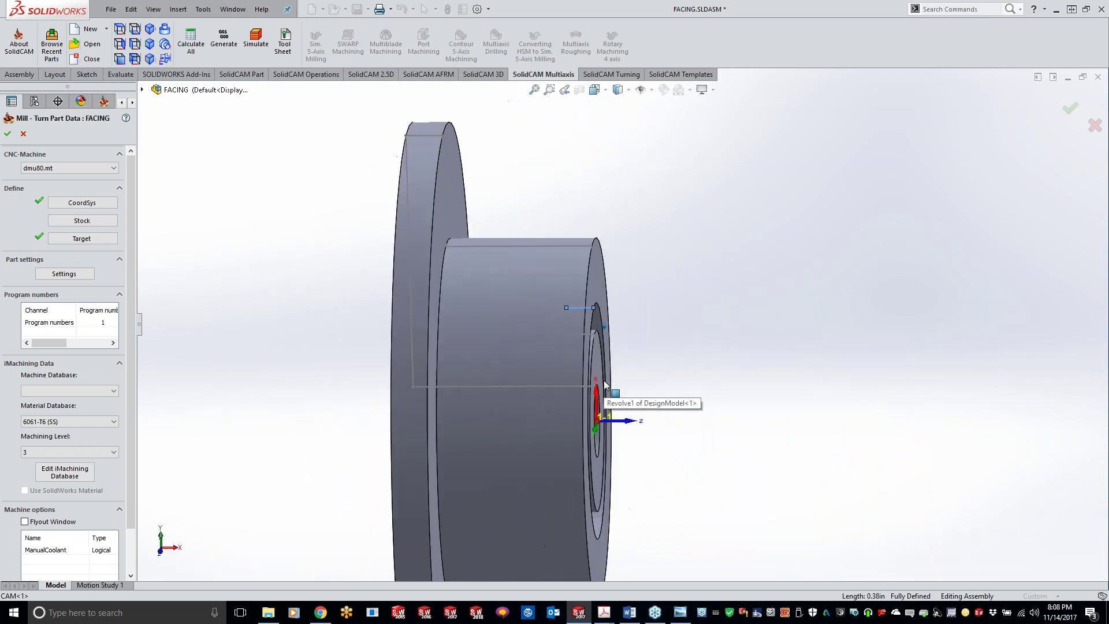
key("ctrl+7")
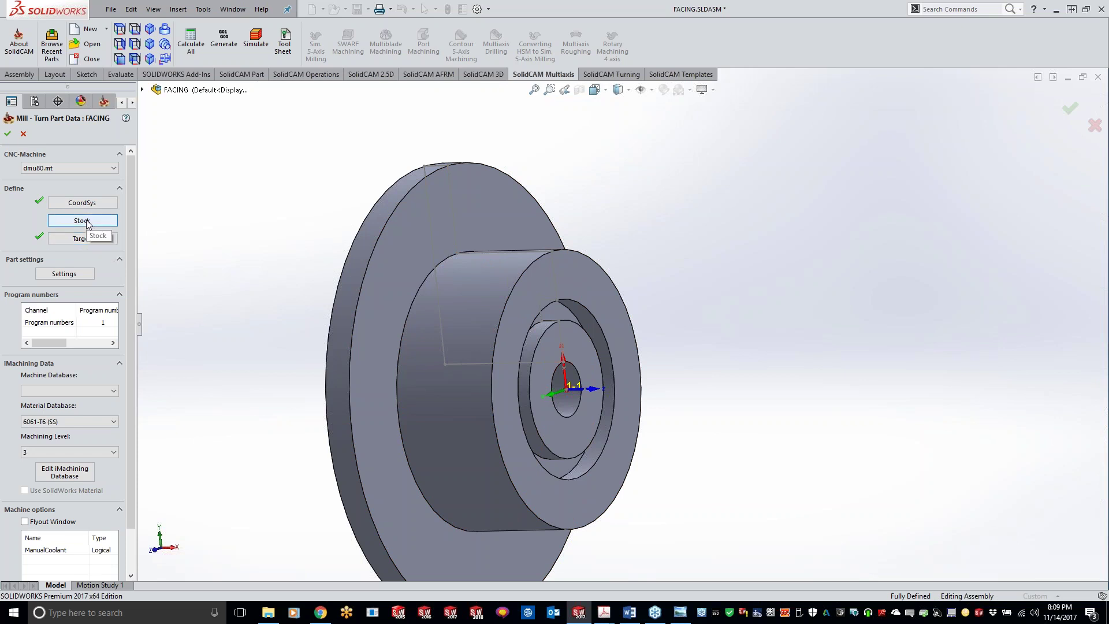
- Try a cylinder stock from the part's solid with the right, left and external offsets set to 0
key("Return")
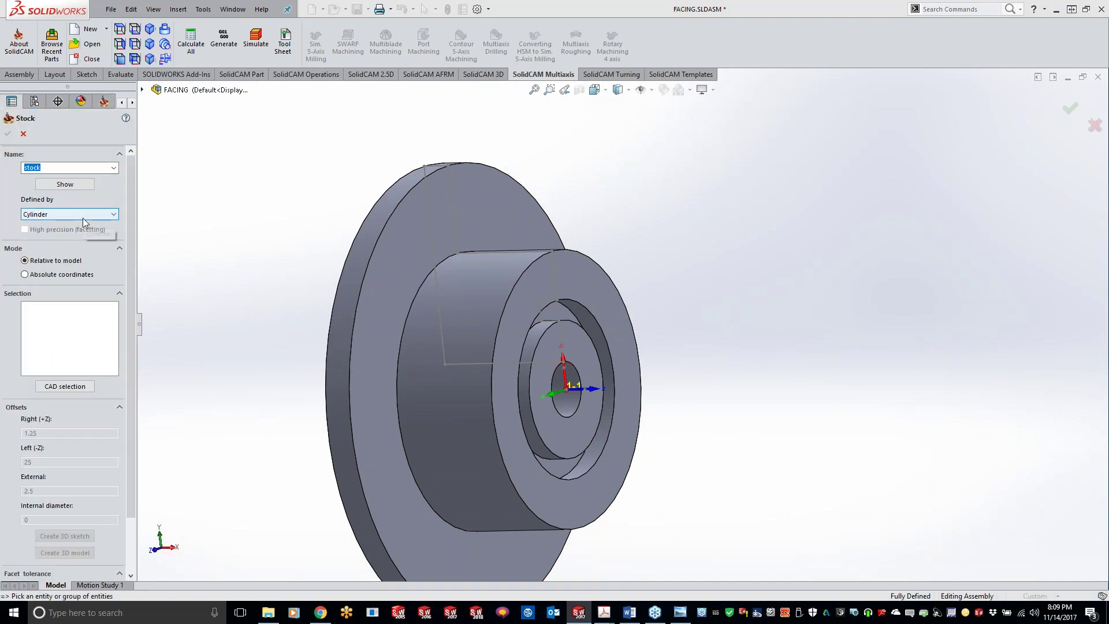
left_click(83, 219)
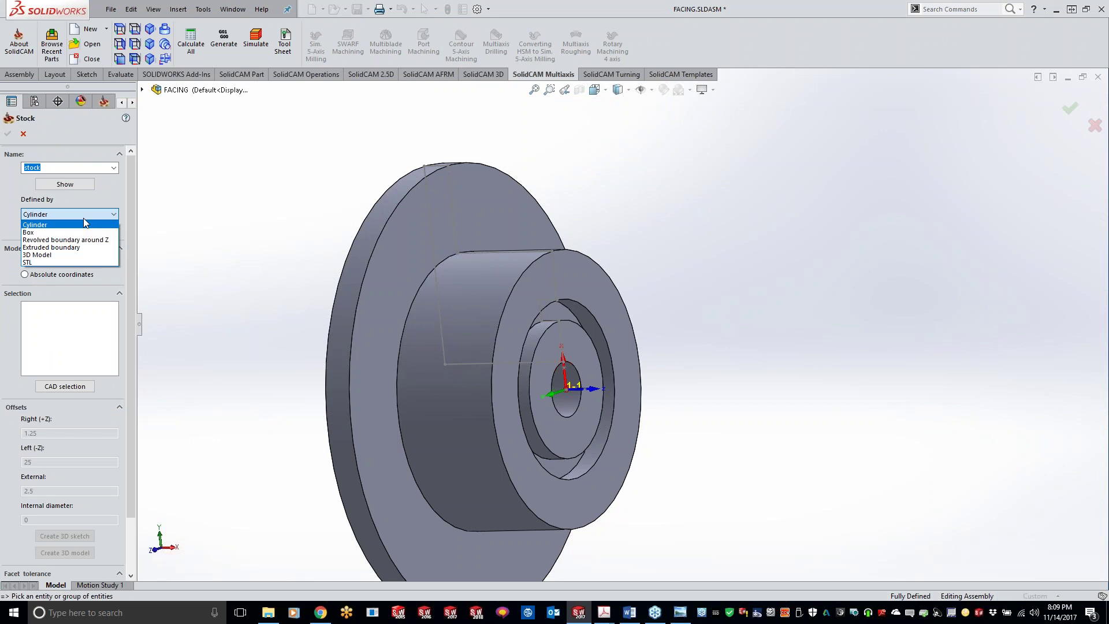
left_click(230, 269)
left_click(442, 268)
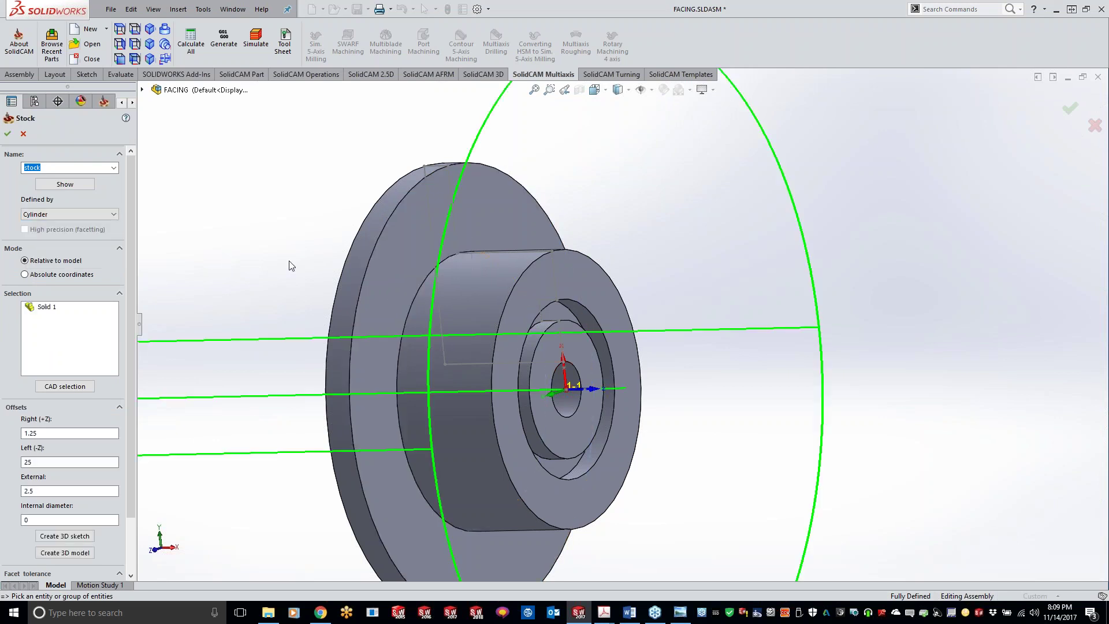
double_click(30, 432)
type("0")
key("Tab")
type("0")
key("Tab")
type("0")
key("Tab")
middle_click_drag(415, 364, 71, 510)
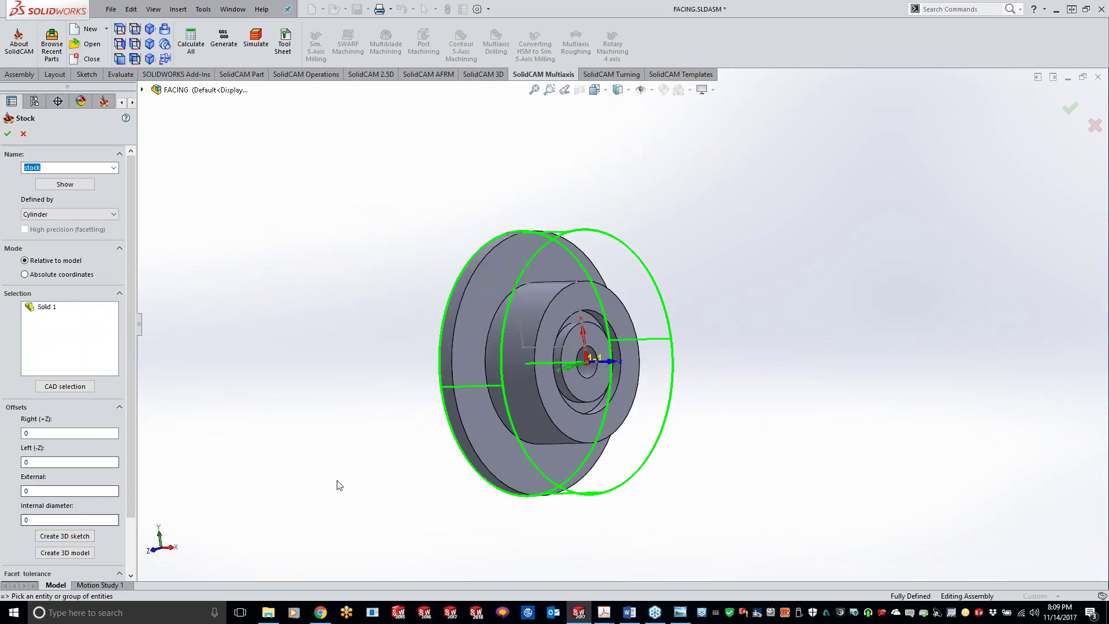
- Set the cylinder stock's internal diameter to 1, reselect the solid, and discard the stock definition
left_click(624, 347)
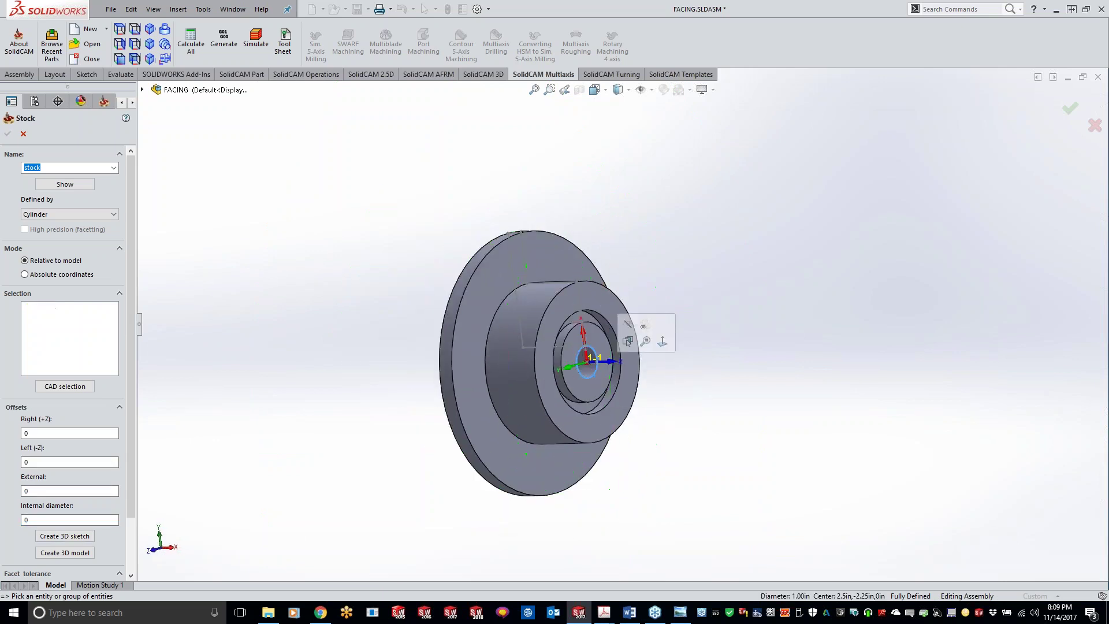
left_click(42, 517)
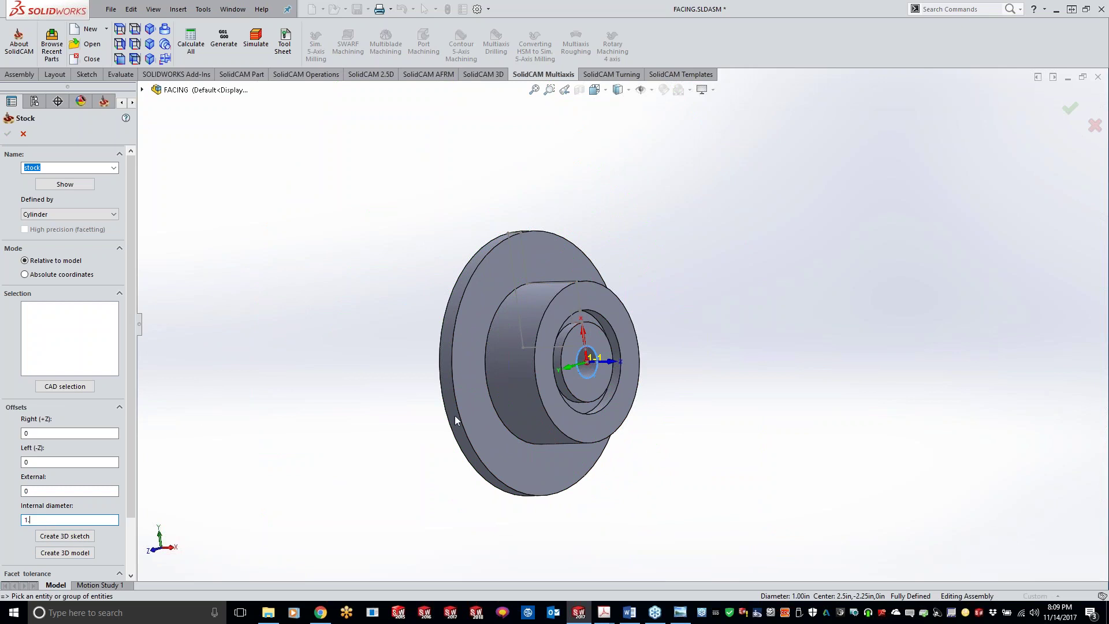
left_click(514, 393)
middle_click_drag(647, 442, 629, 422)
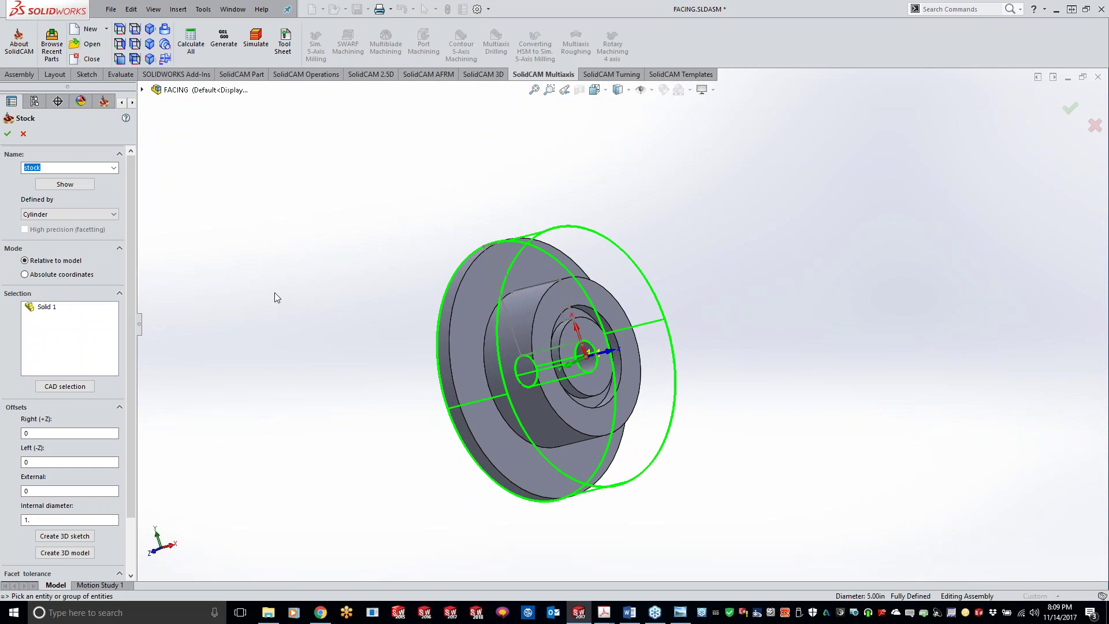
left_click(23, 133)
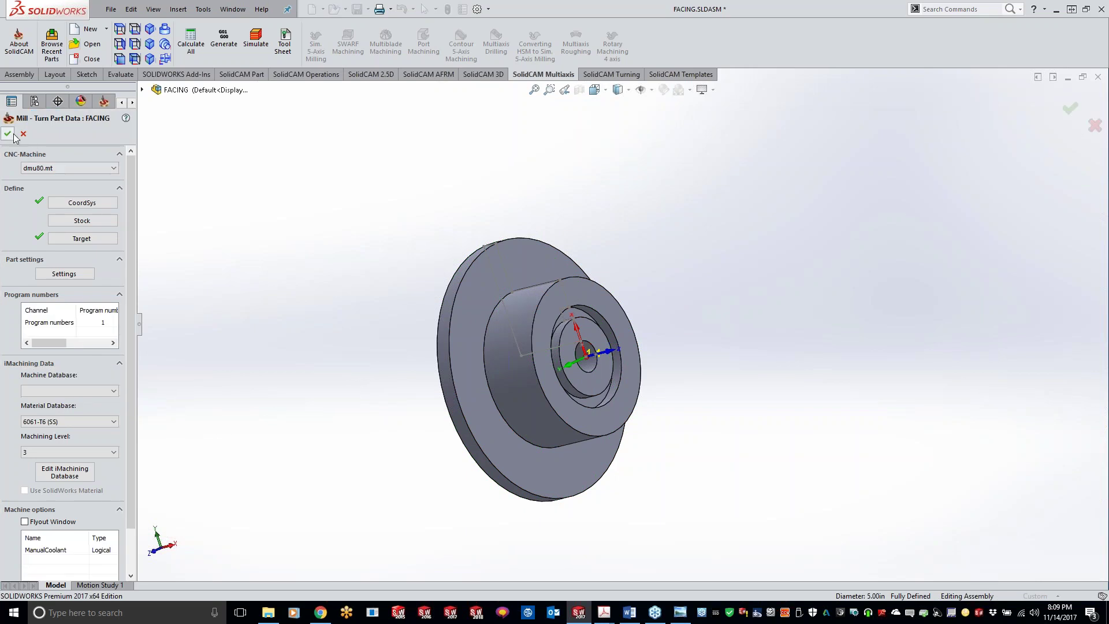
- Accept the Mill-Turn part data and insert a new part positioned on the flange's large flat back face
left_click(8, 134)
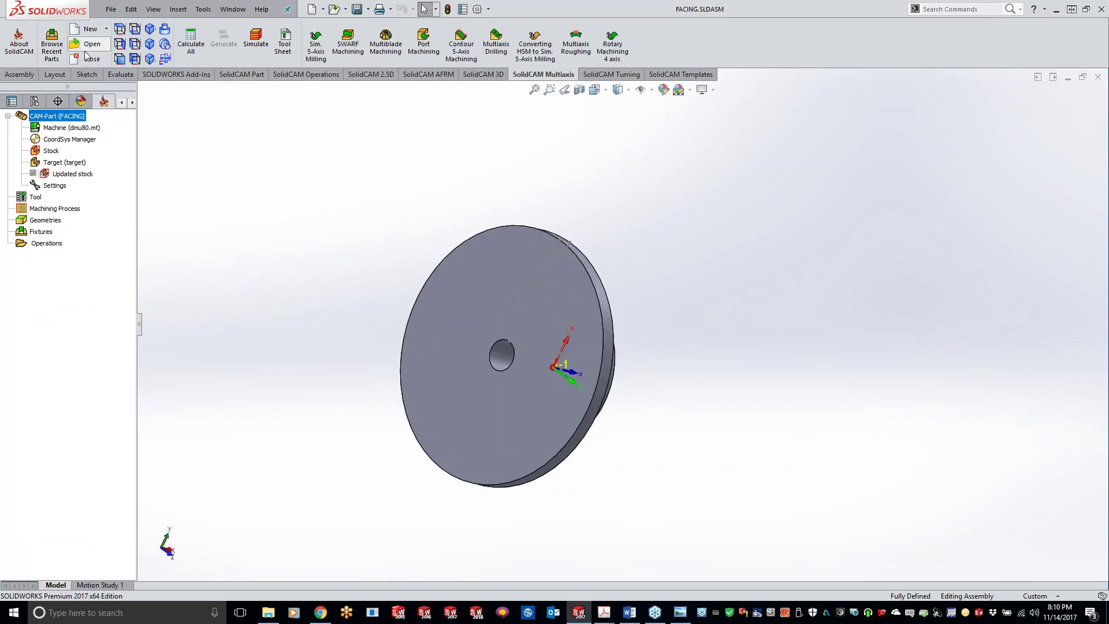
left_click(33, 75)
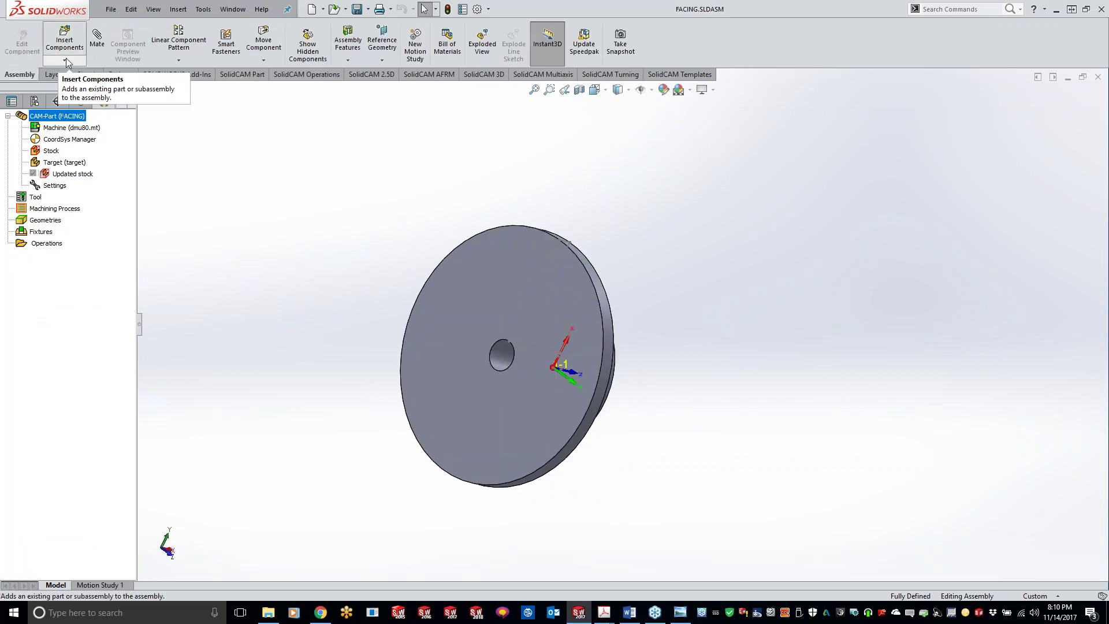
left_click(65, 60)
left_click(78, 89)
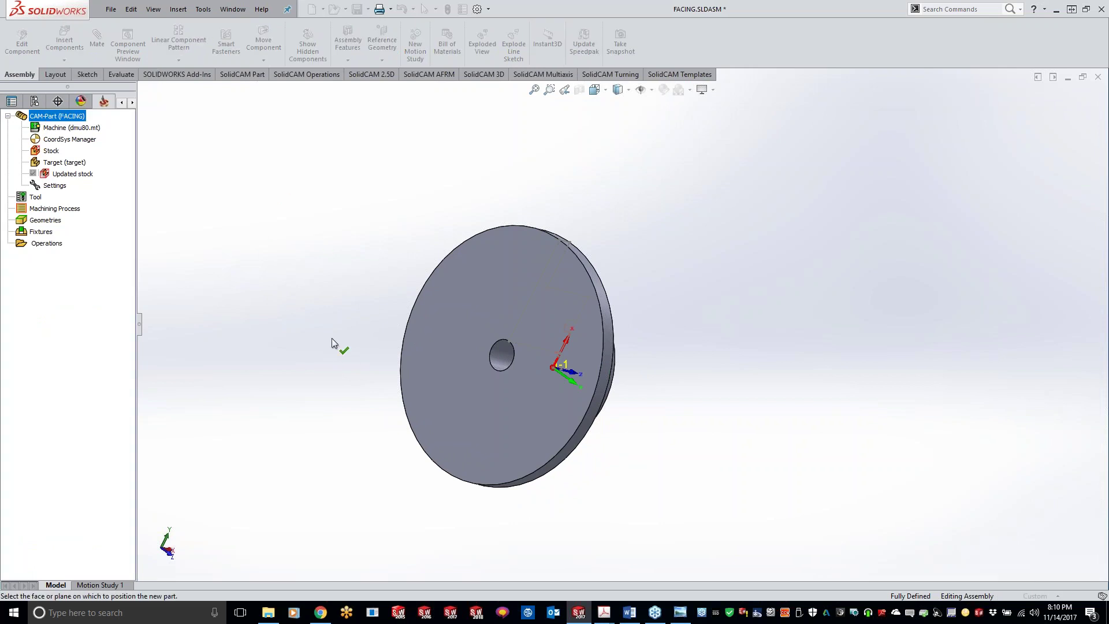
left_click(411, 329)
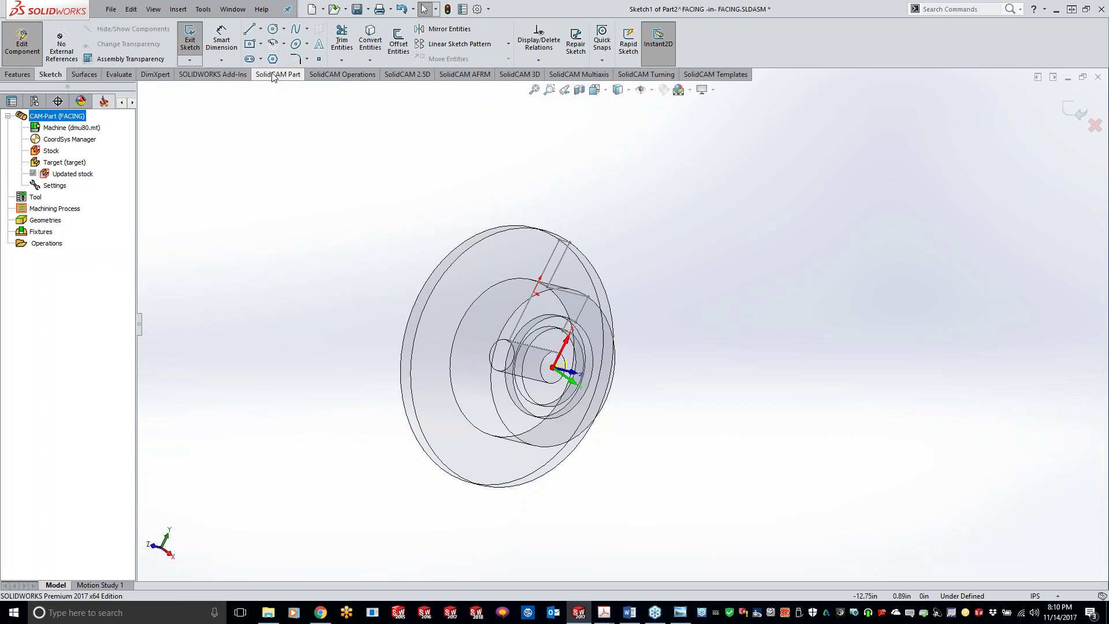
- Convert the back face's outer outline and the circular bore edge into entities of the new part's sketch
left_click(370, 41)
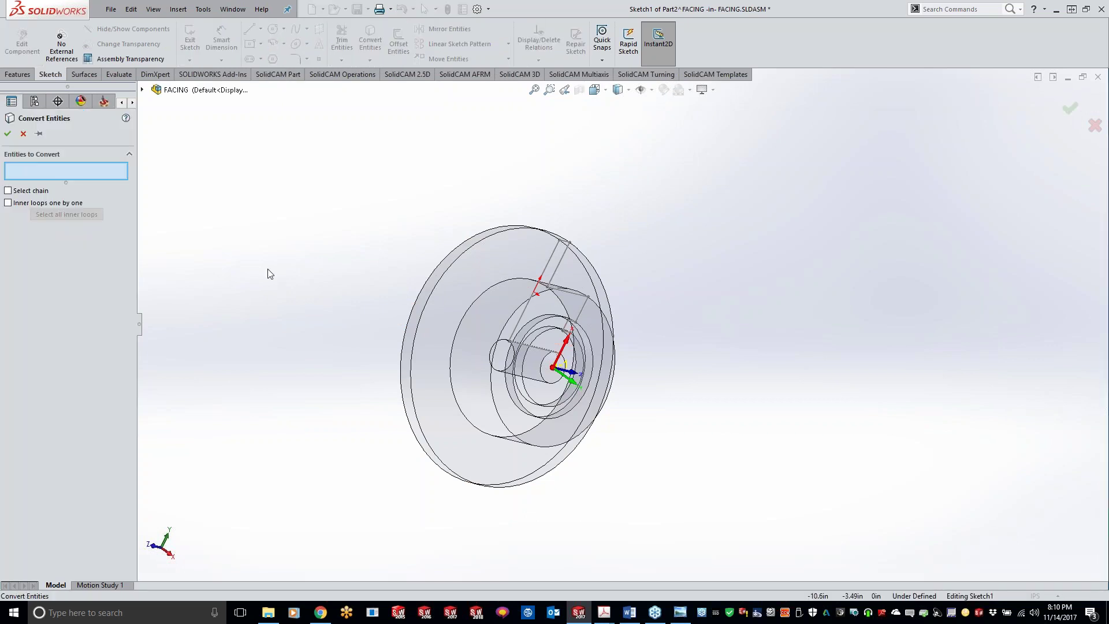
left_click(436, 328)
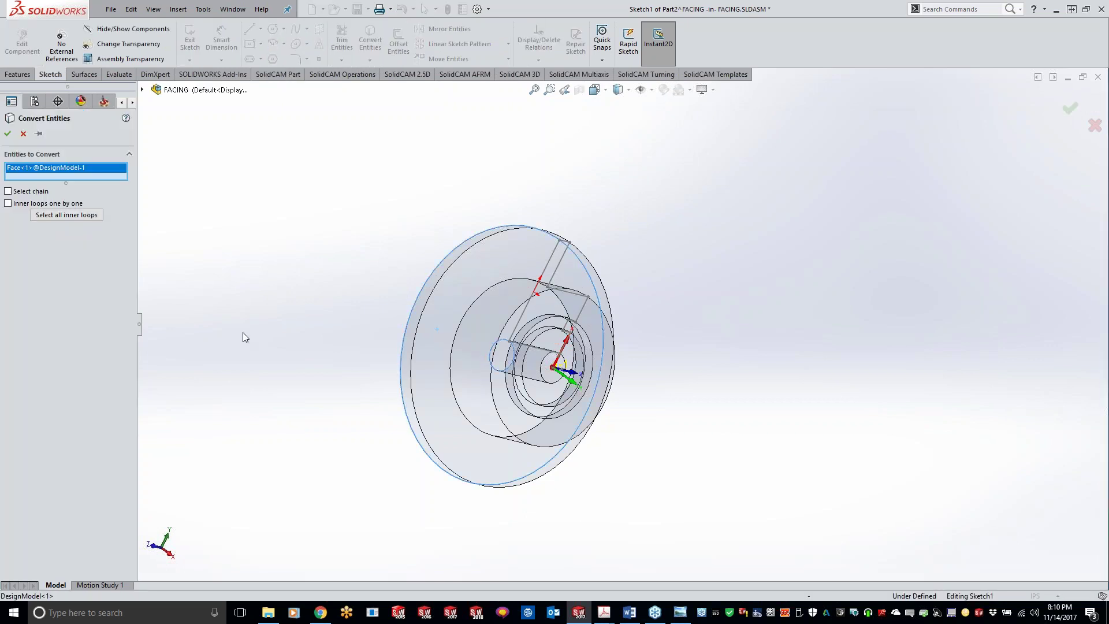
left_click(9, 134)
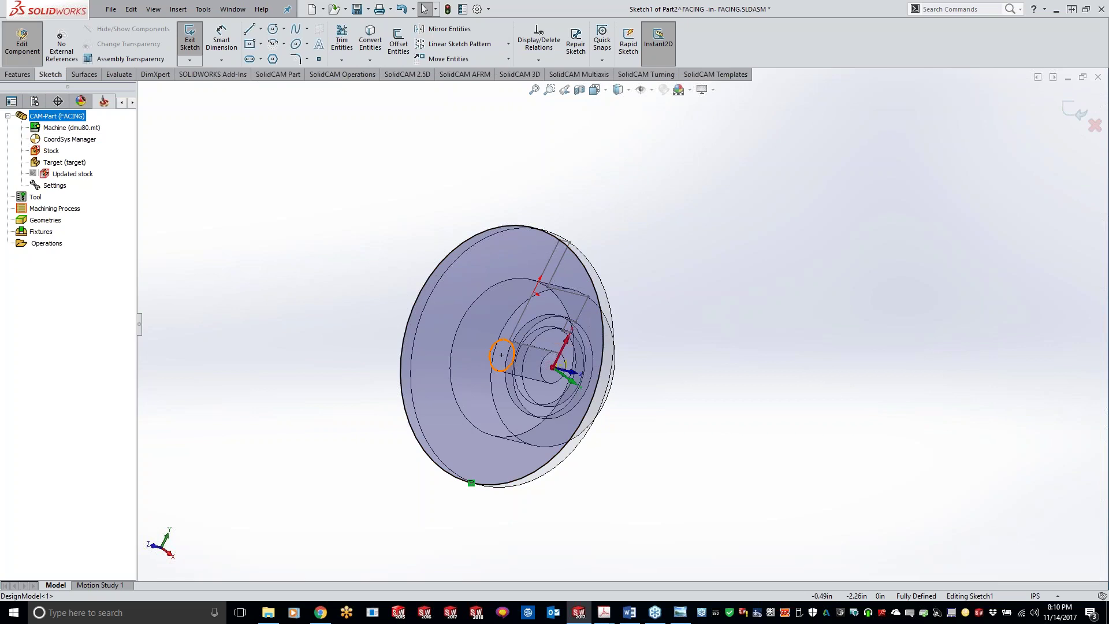
left_click(370, 60)
left_click(384, 81)
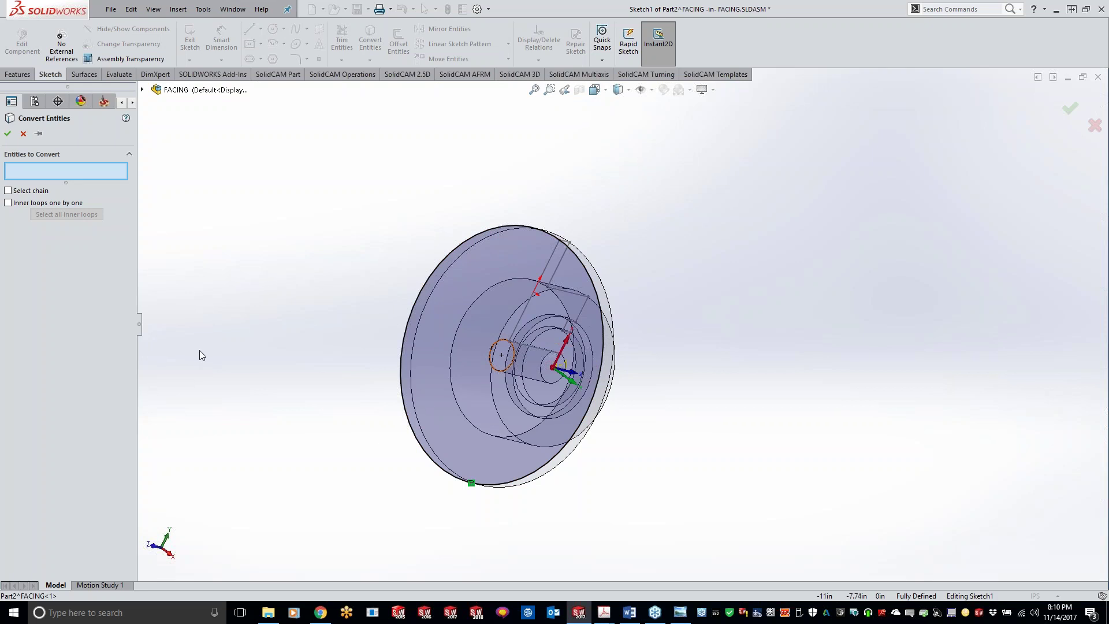
left_click(512, 354)
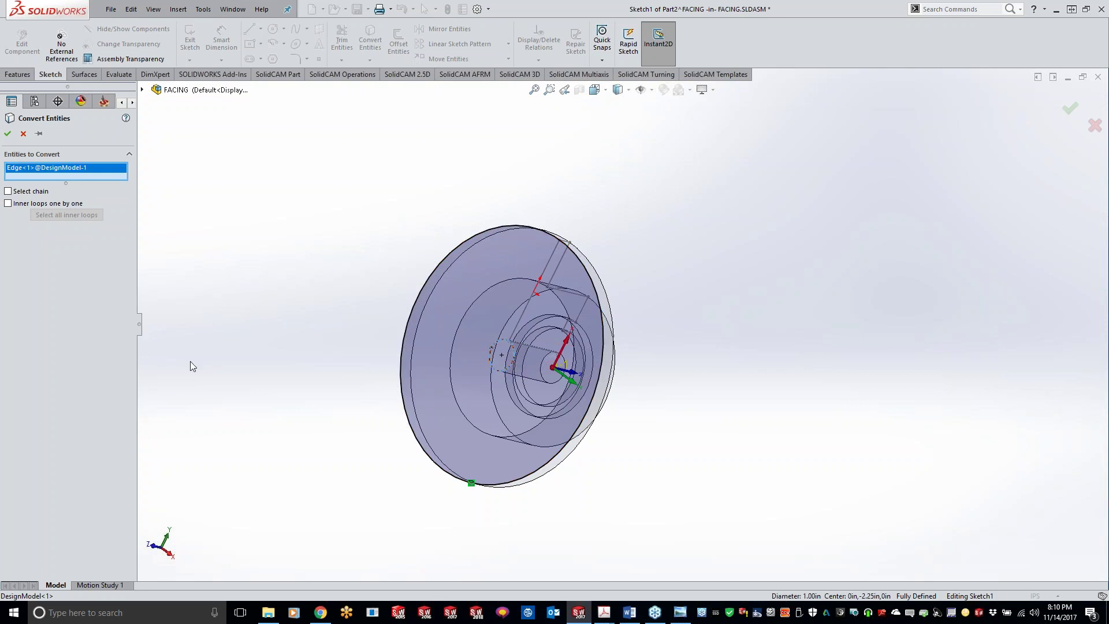
left_click(9, 136)
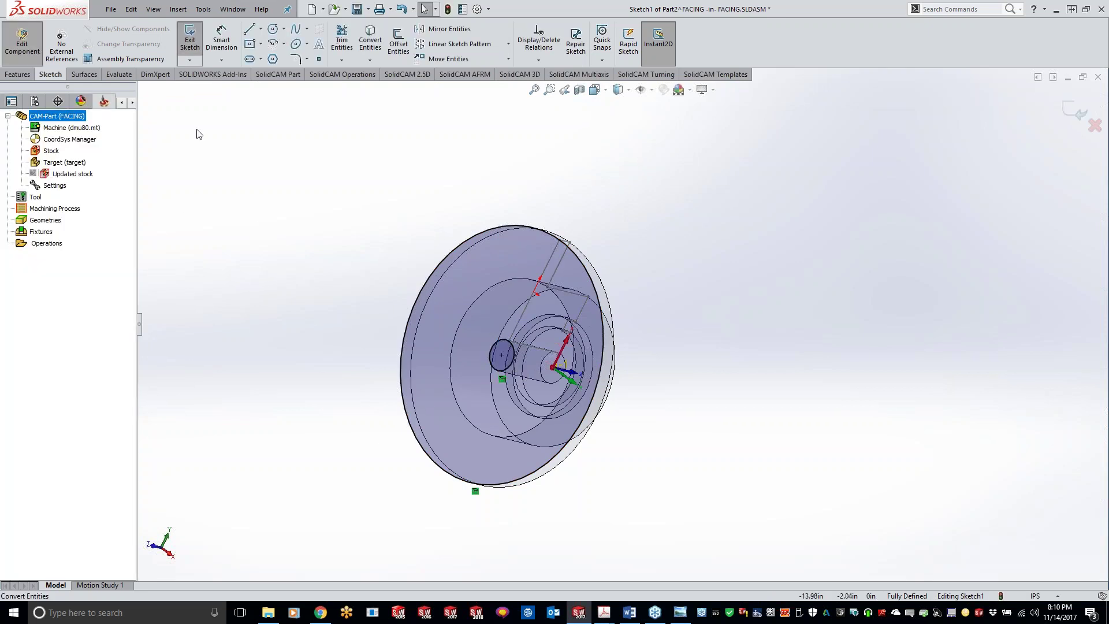
- Extrude the sketch up to an Offset From Surface of 0.10 in beyond the hub's front face, with the offset reversed
left_click(24, 77)
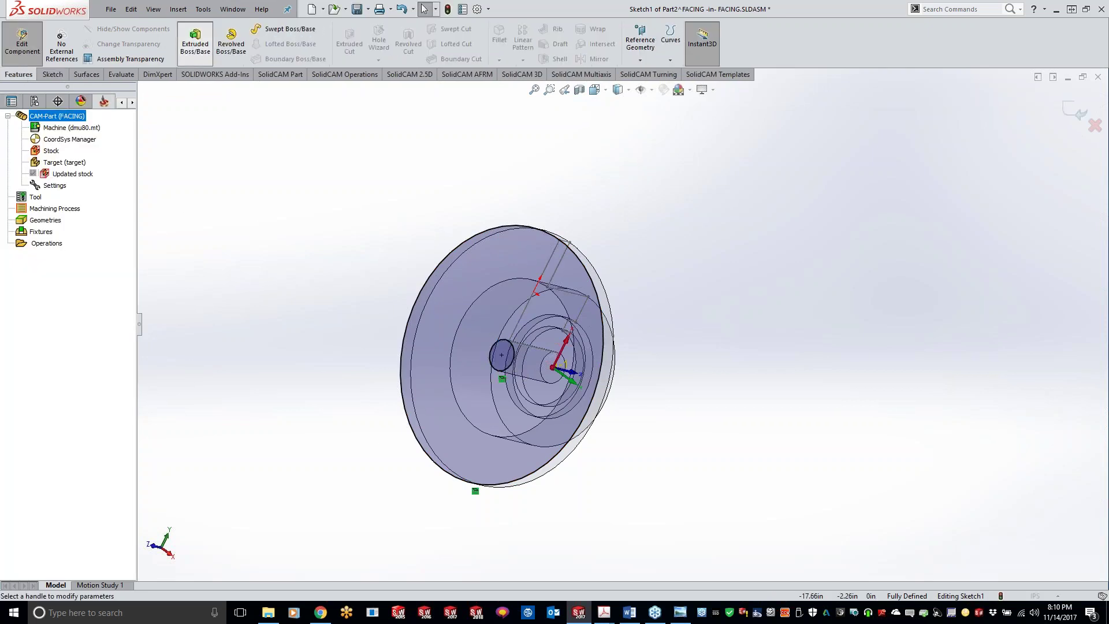
left_click(195, 41)
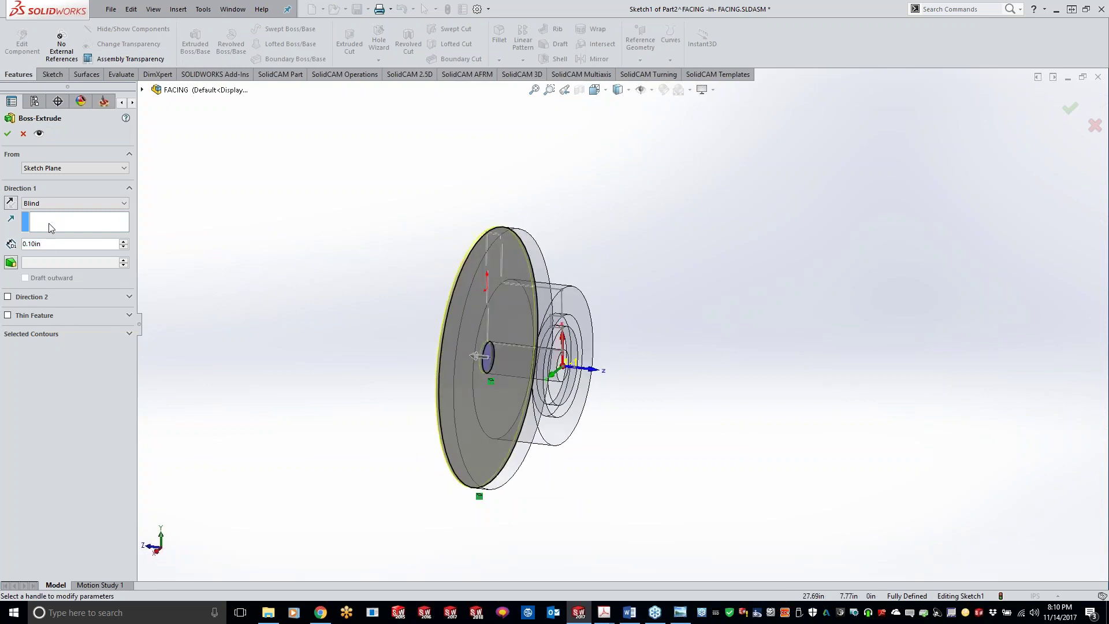
left_click(75, 203)
left_click(58, 234)
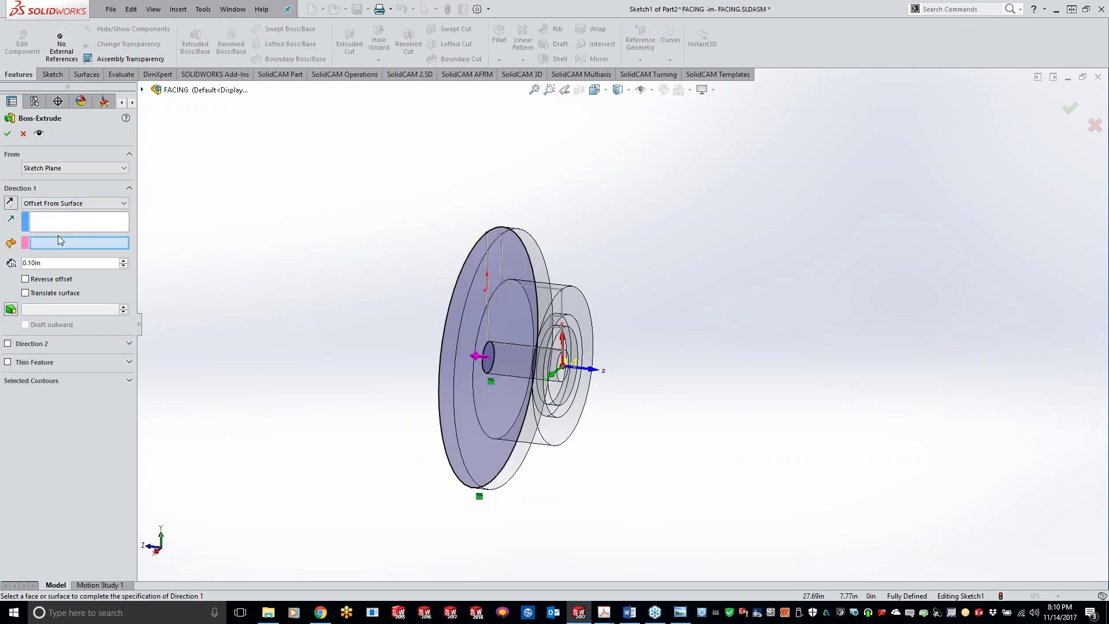
left_click(581, 347)
middle_click_drag(707, 342, 642, 343)
scroll(642, 343, "up", 2)
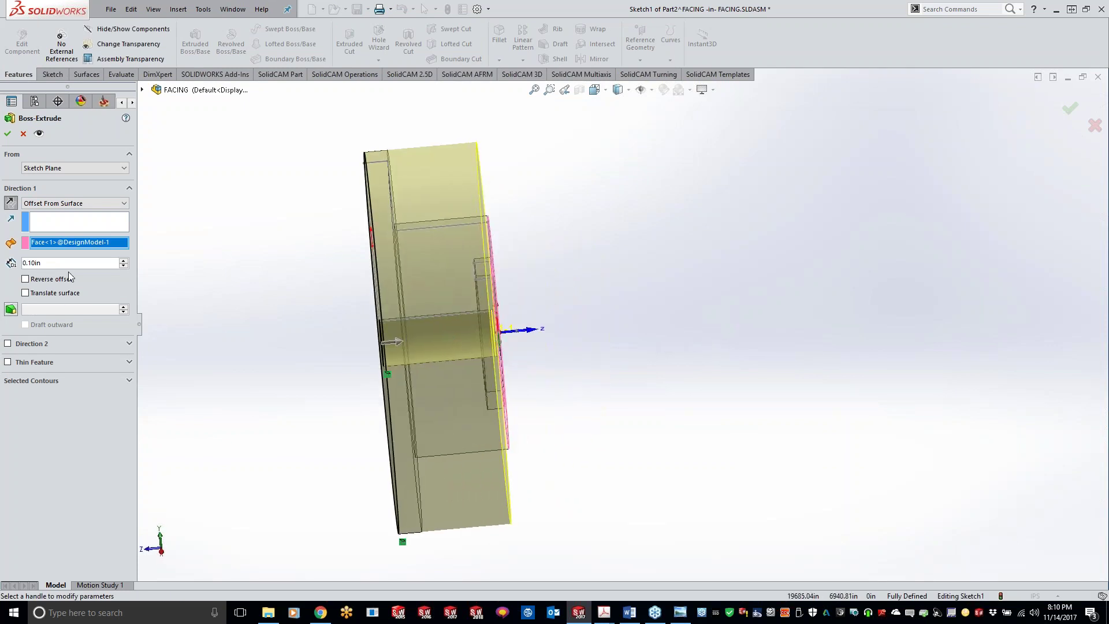
left_click(26, 279)
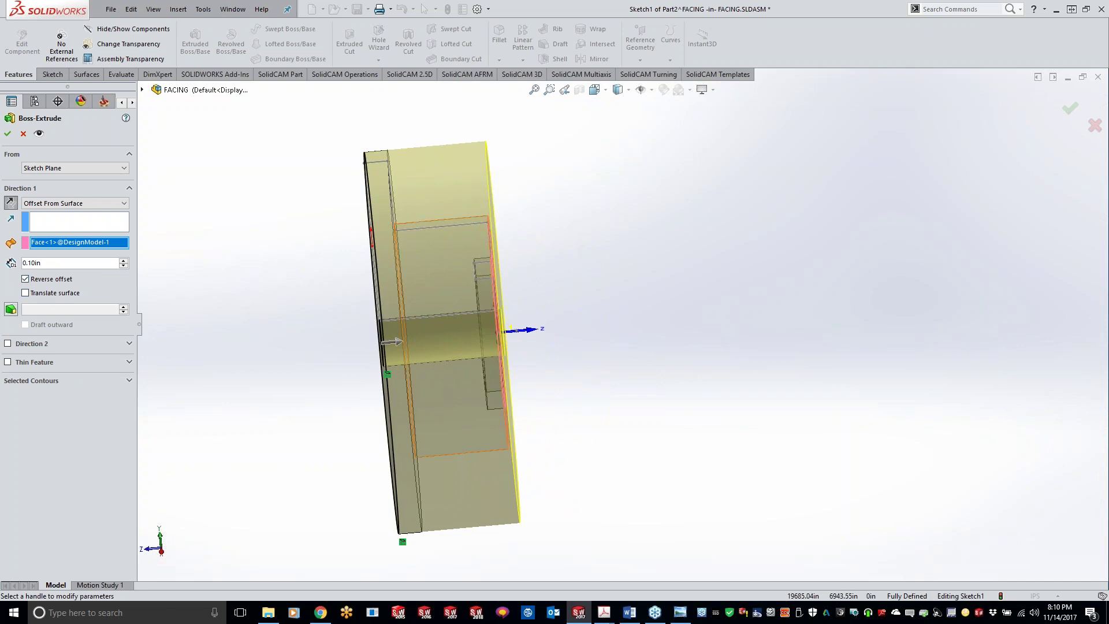
left_click(8, 133)
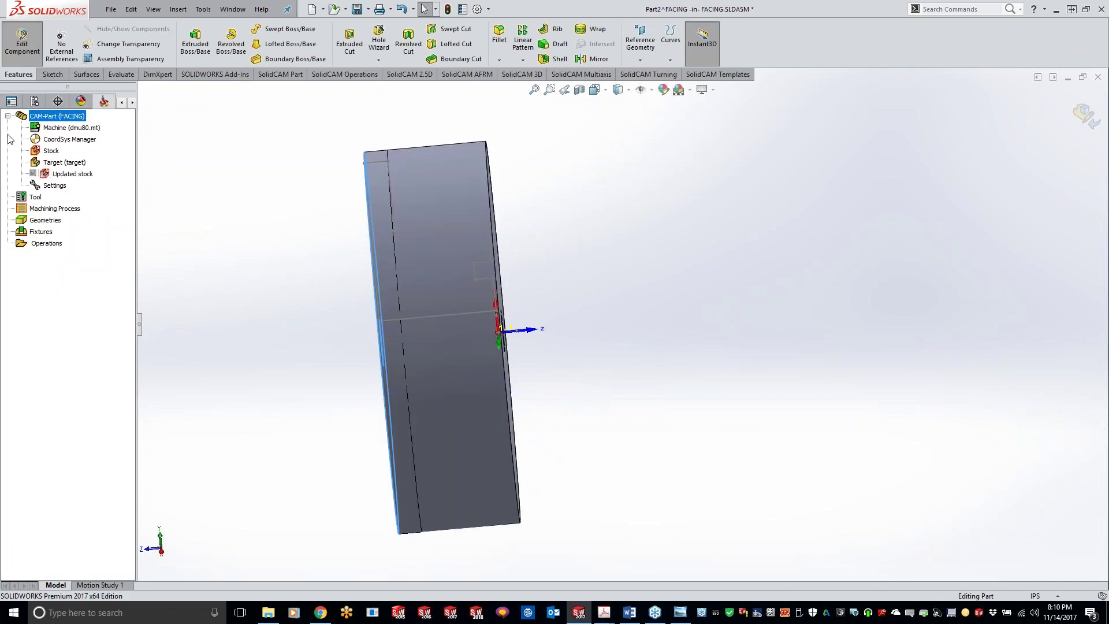
- Finish editing the new part and make it transparent in the assembly, shown in isometric view
left_click(1086, 113)
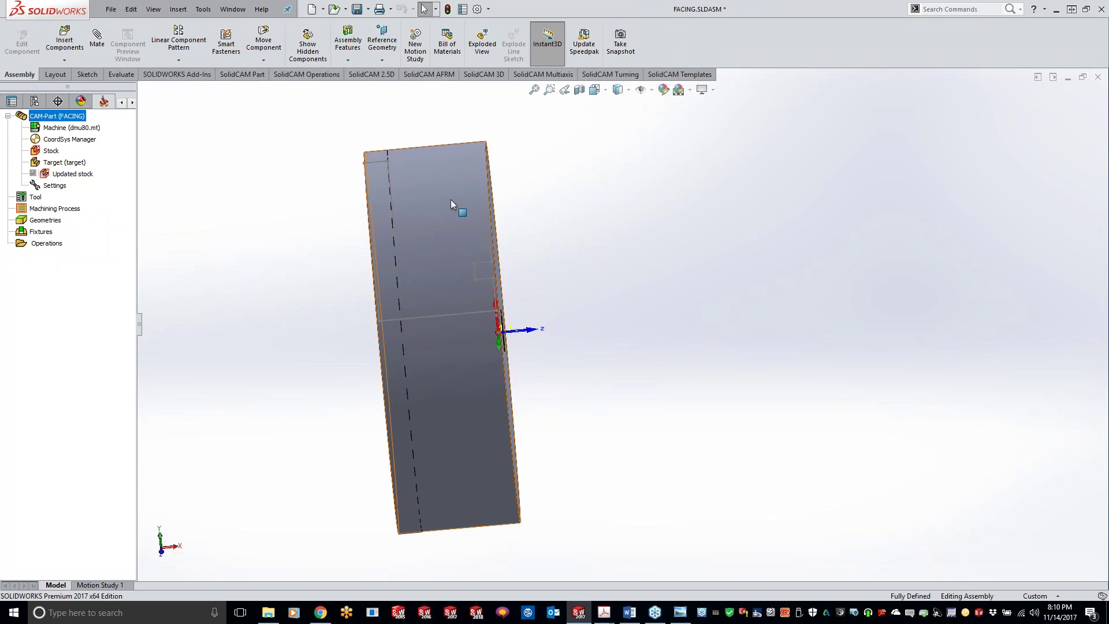
right_click(451, 200)
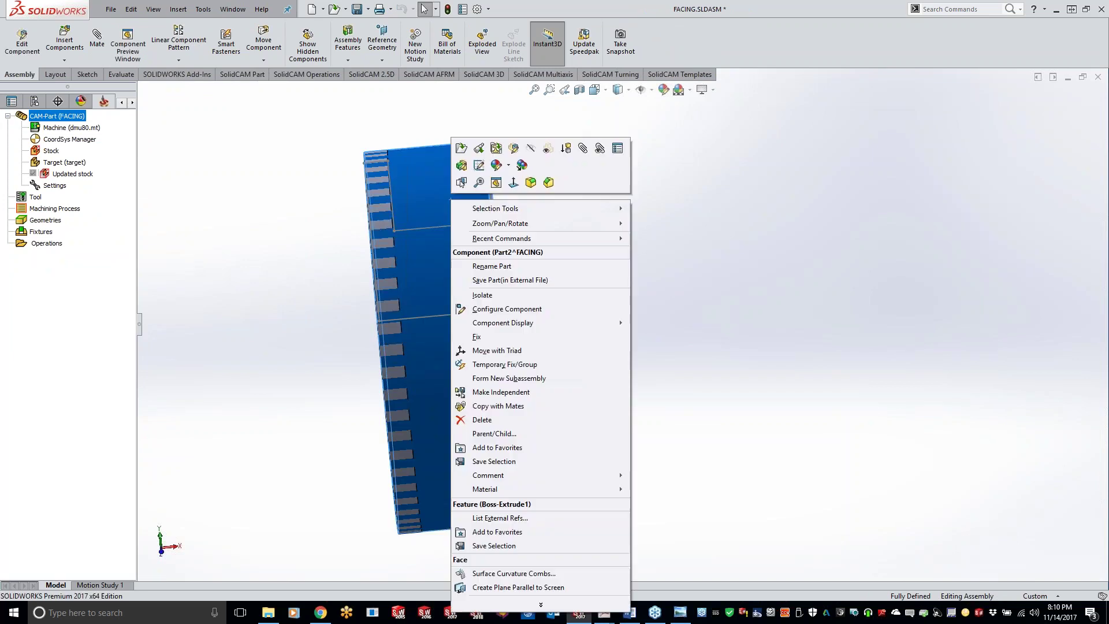
left_click(547, 150)
key("ctrl+7")
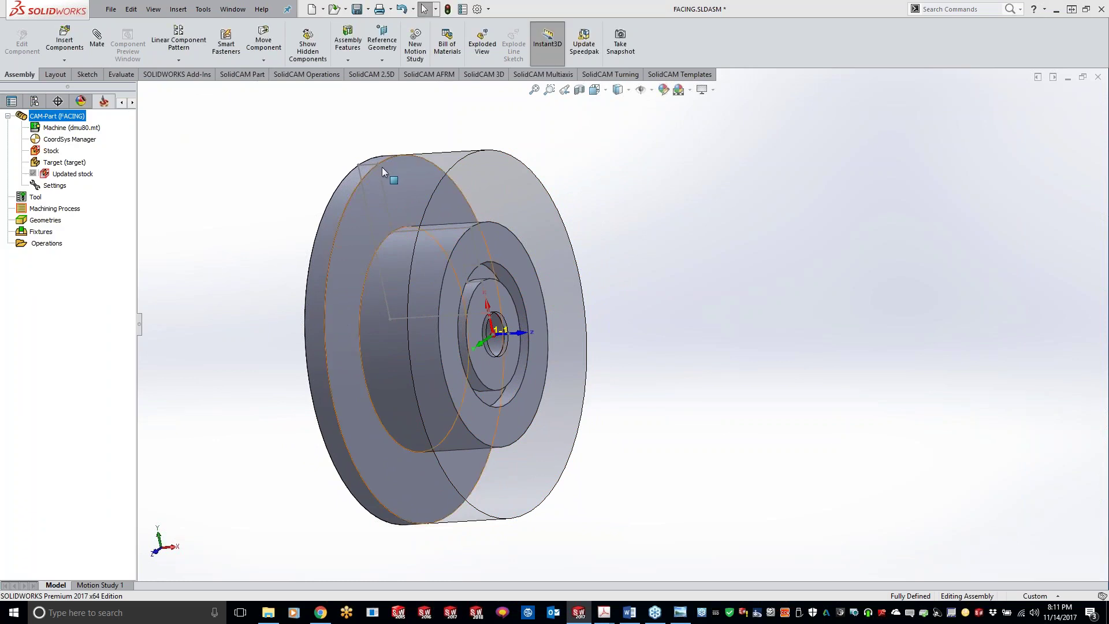
- Define the stock as a 3D Model from the transparent billet with envelope generation enabled, and accept the part data
double_click(51, 150)
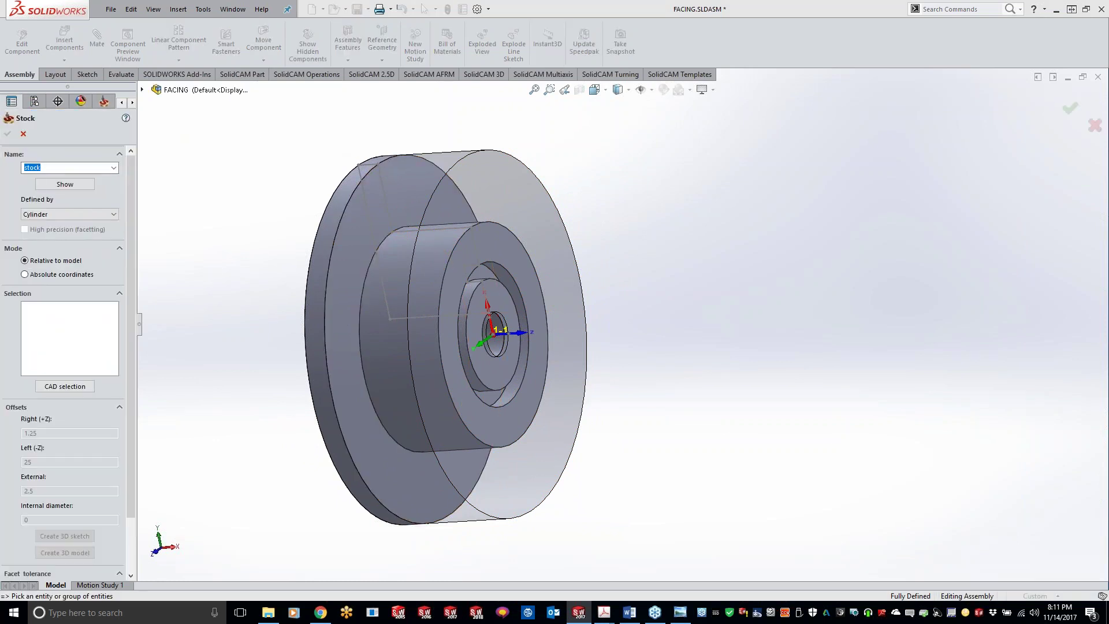
left_click(88, 216)
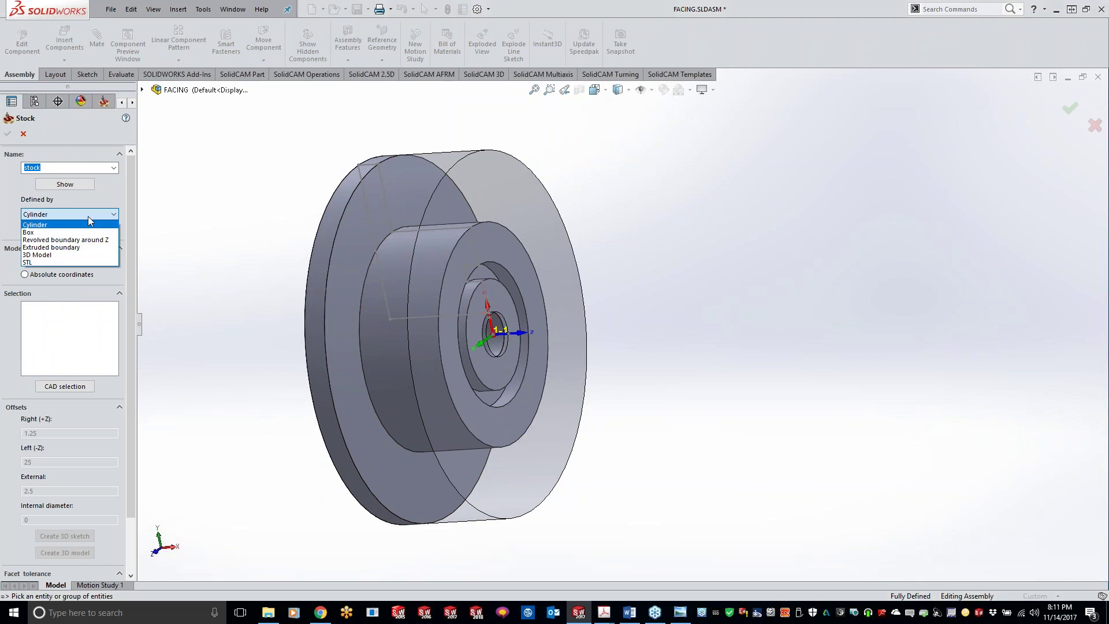
key("Escape")
key("Escape")
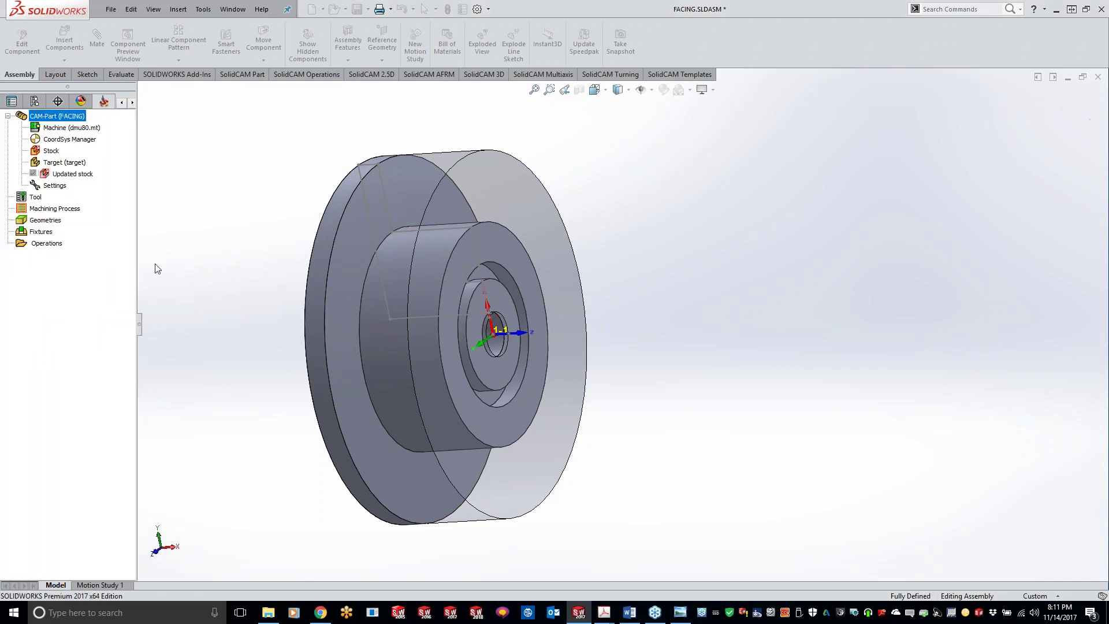
left_click(507, 190)
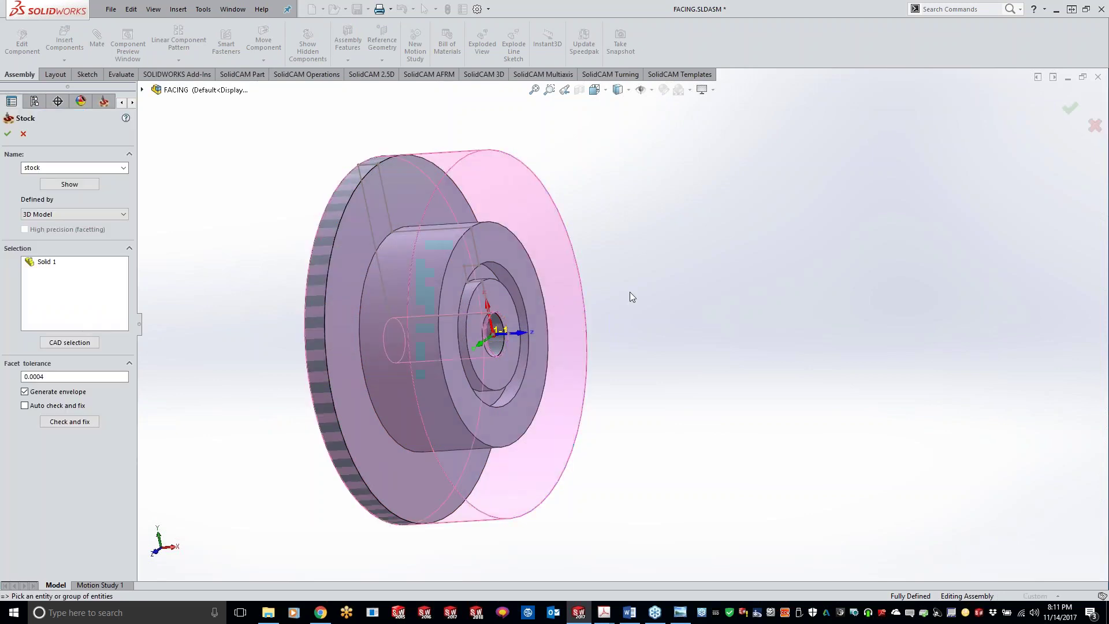
left_click(7, 134)
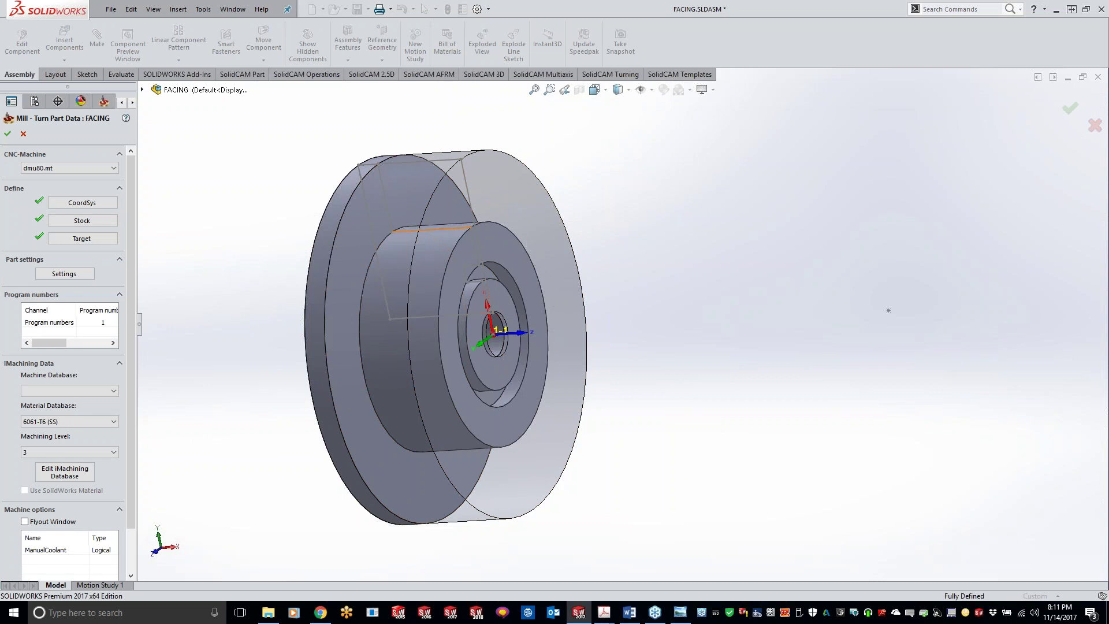
left_click(9, 133)
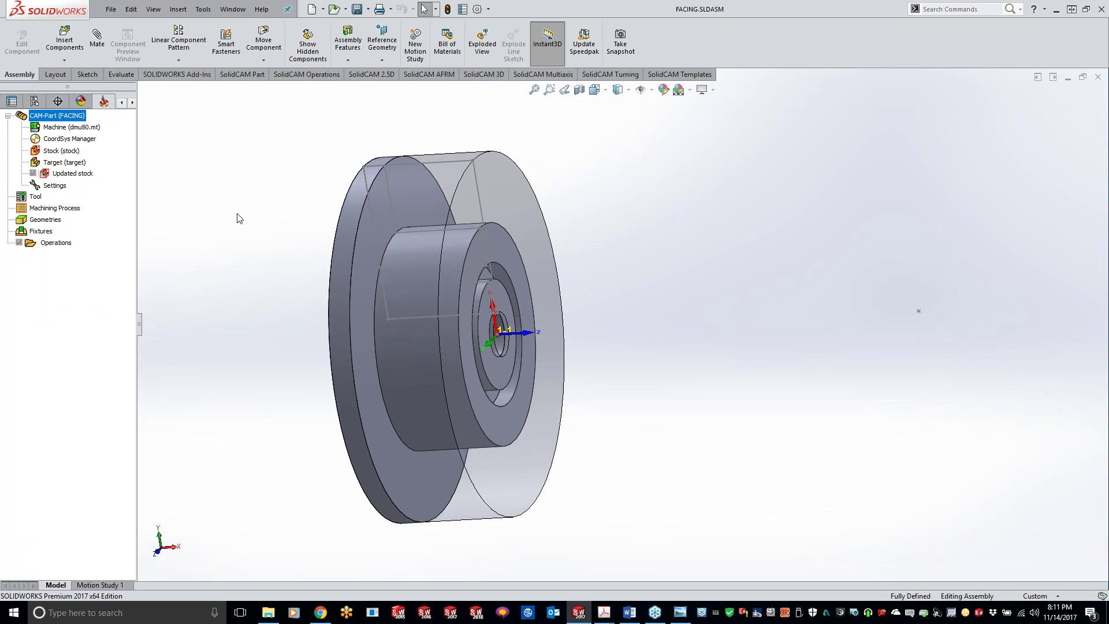
- Define a Chuck (Standard) clamping fixture using the second clamping method, keeping the proposed chuck position and jaw parameters
right_click(48, 235)
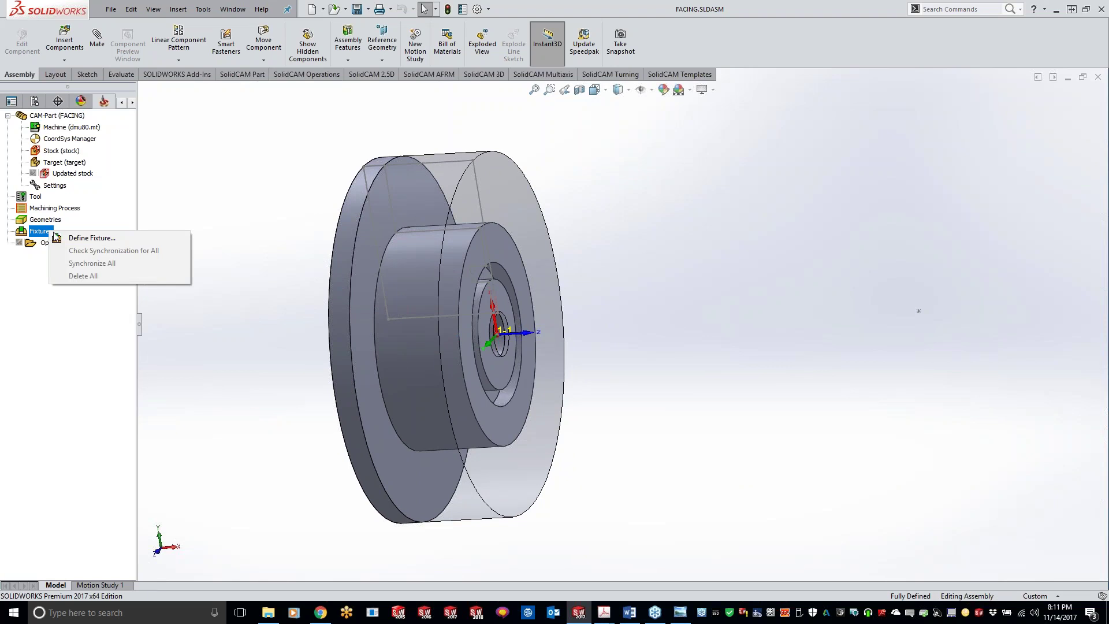
left_click(75, 237)
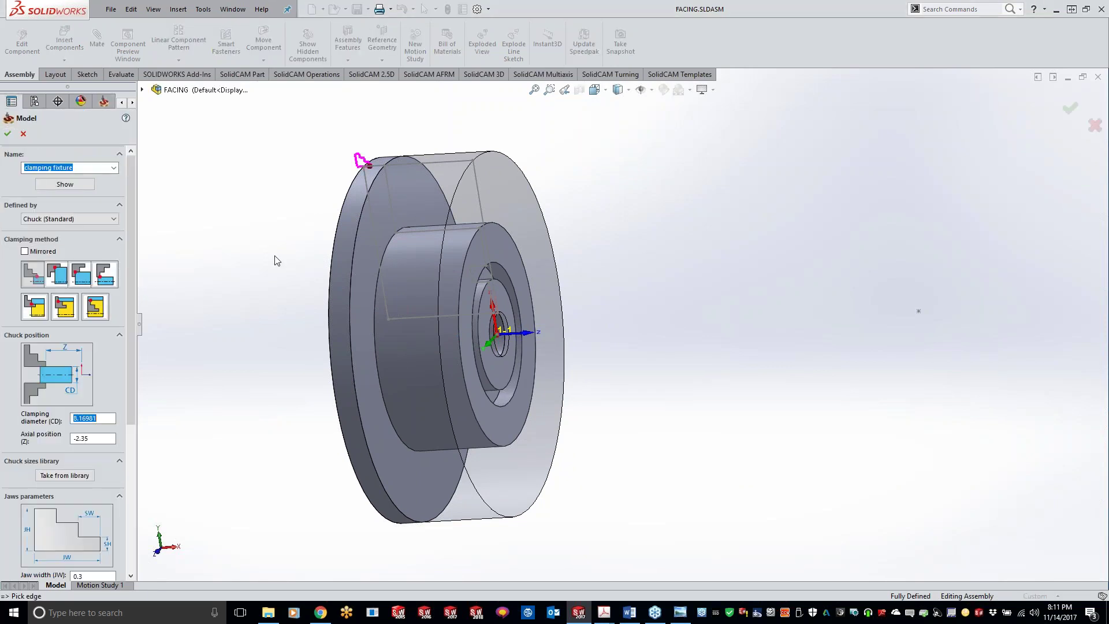
left_click(57, 274)
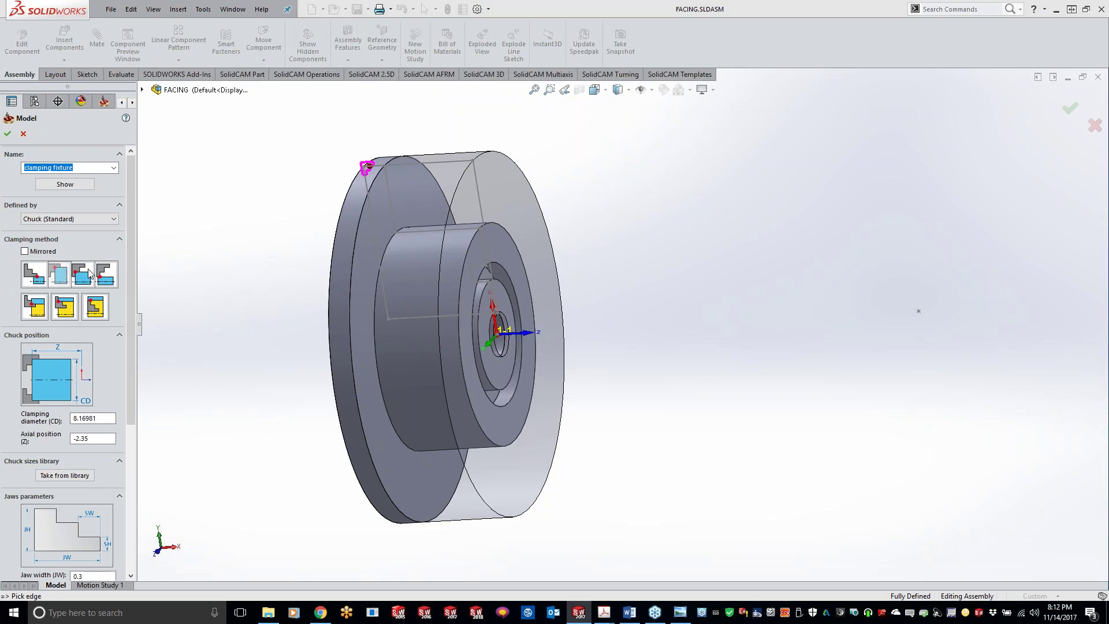
middle_click_drag(198, 265, 256, 234)
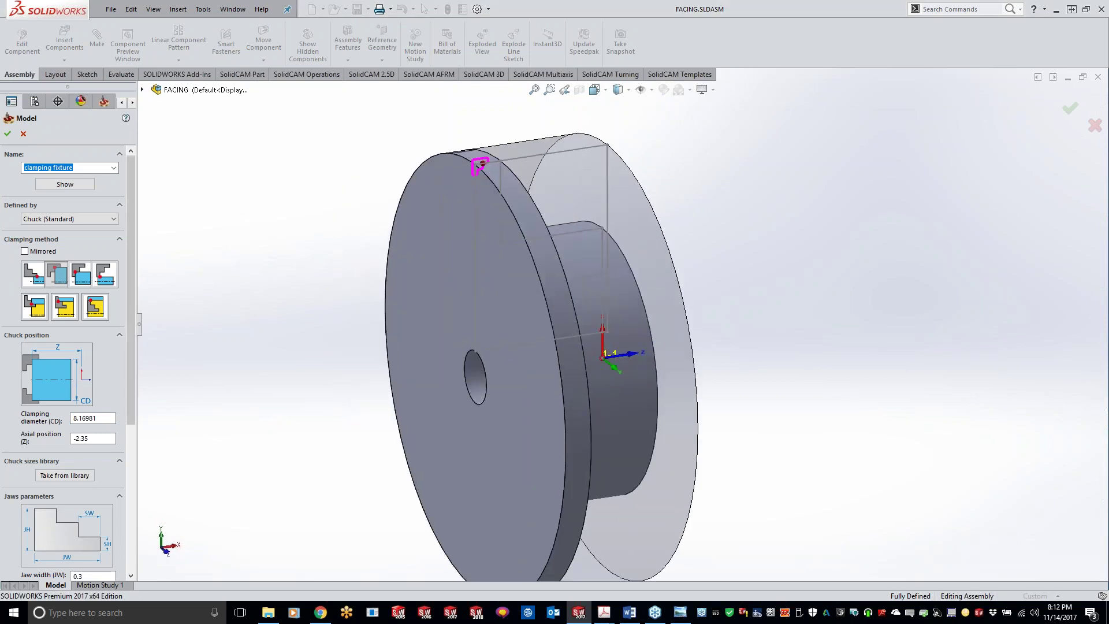
left_click(37, 278)
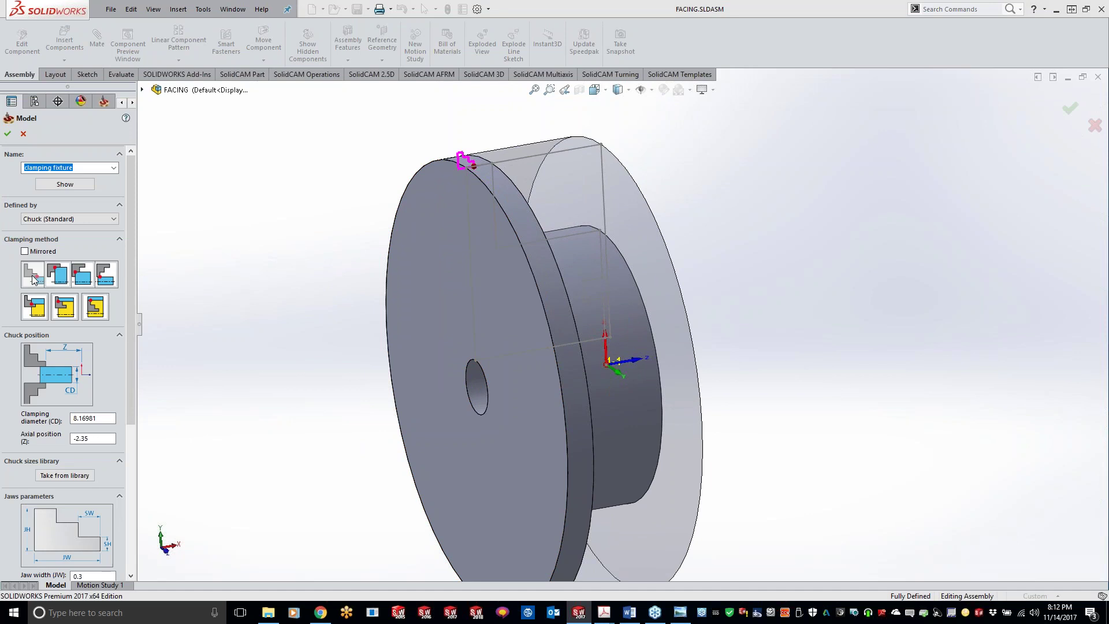
left_click(60, 273)
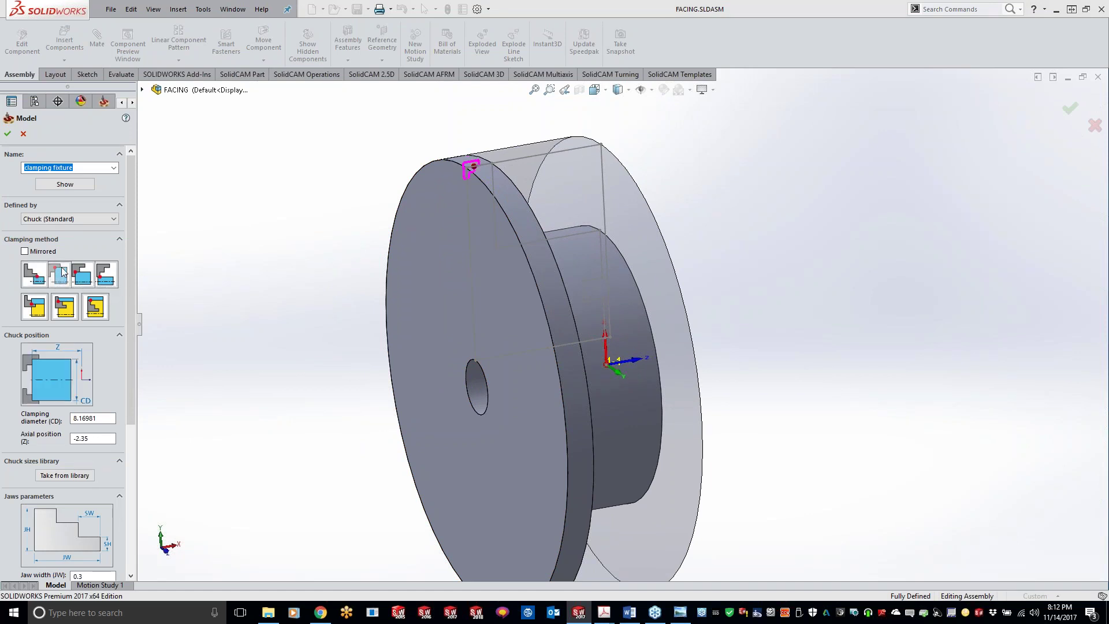
left_click(101, 418)
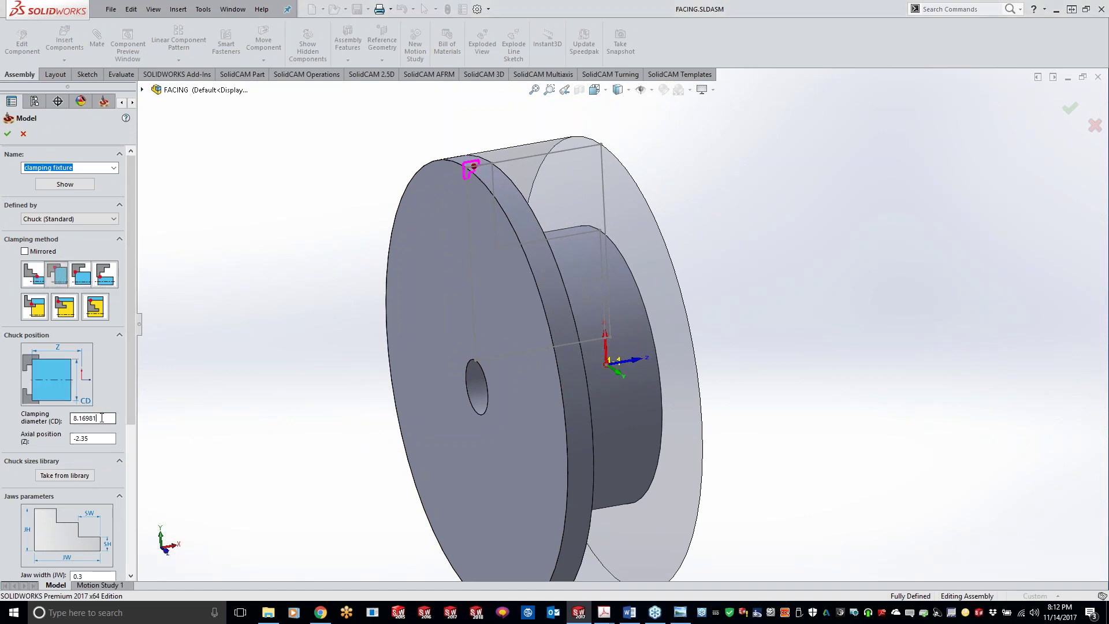
left_click_drag(134, 405, 121, 506)
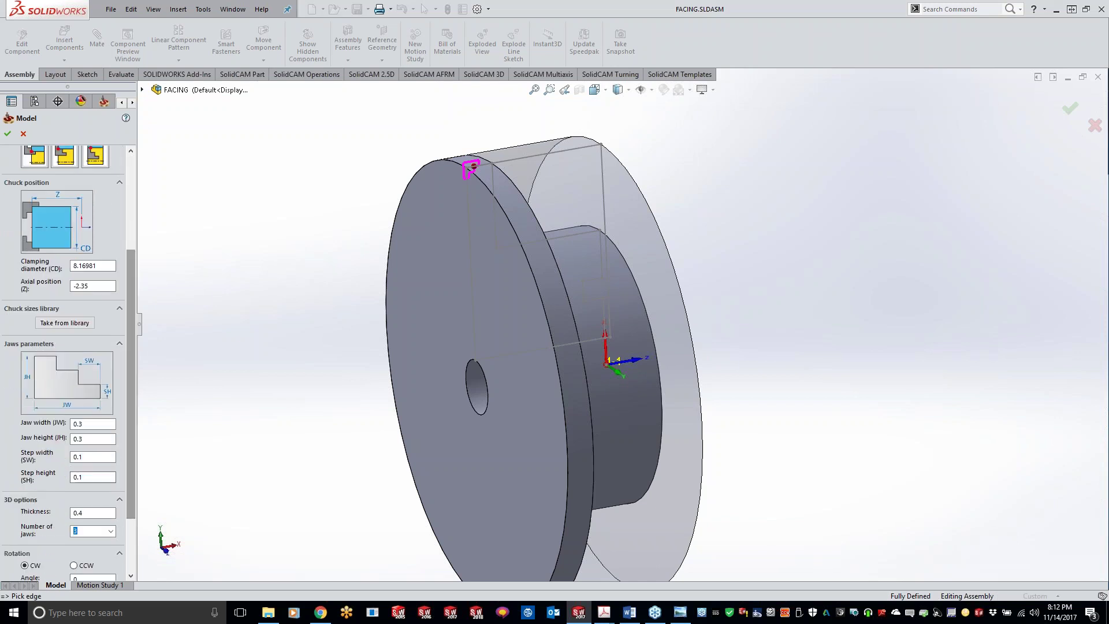
double_click(76, 424)
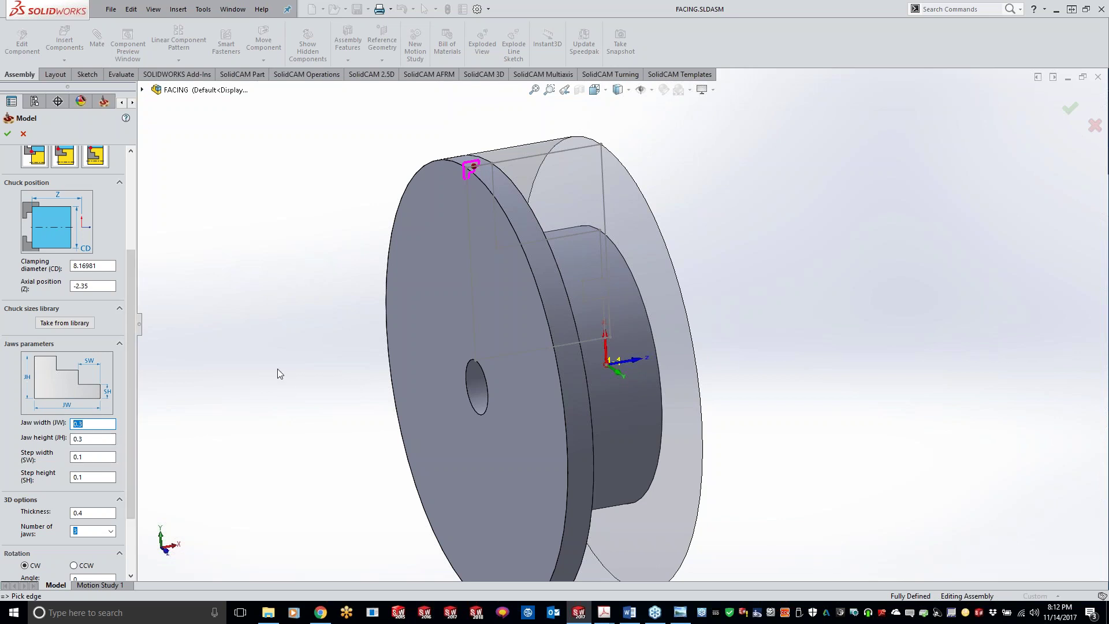
left_click(8, 133)
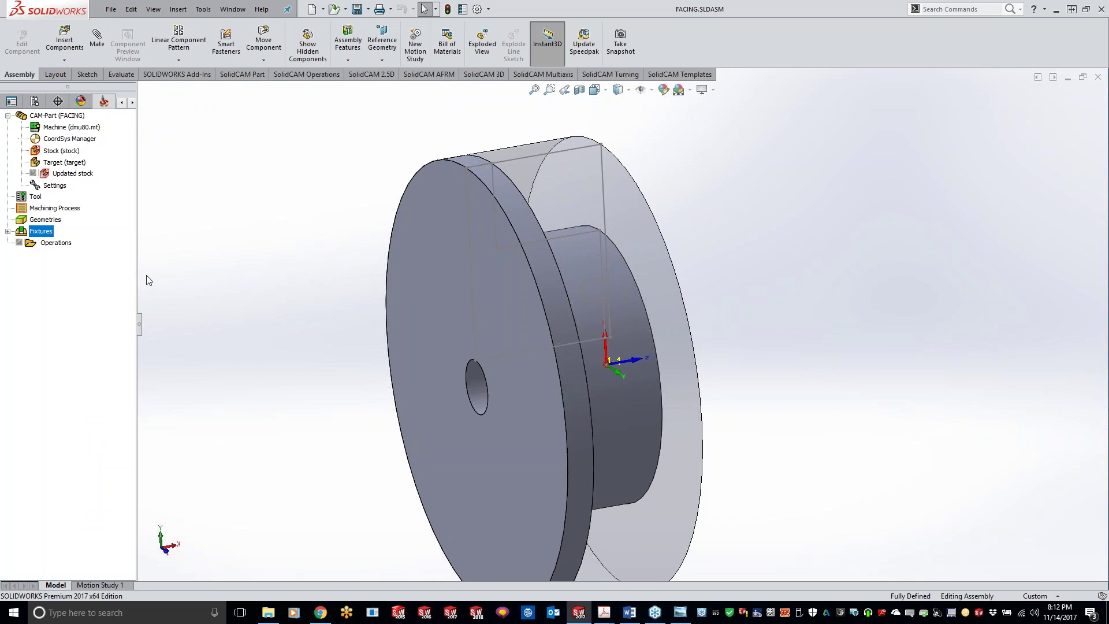
- Add a machine setup for the operations with home MAC 1 (1- Position) and the clamping fixture on the table
right_click(46, 236)
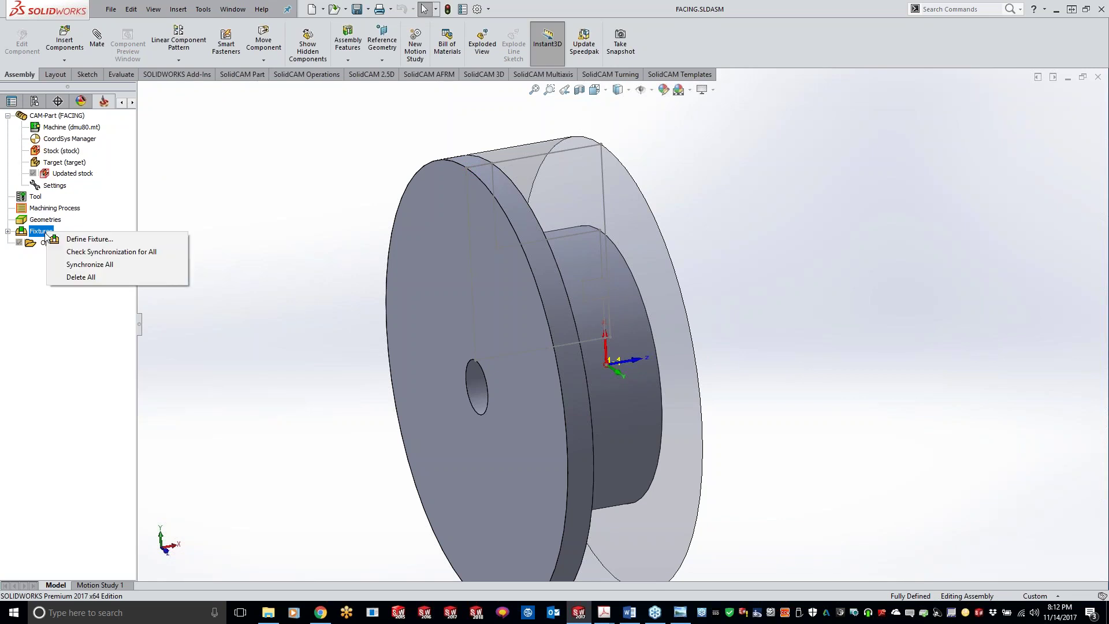
right_click(45, 246)
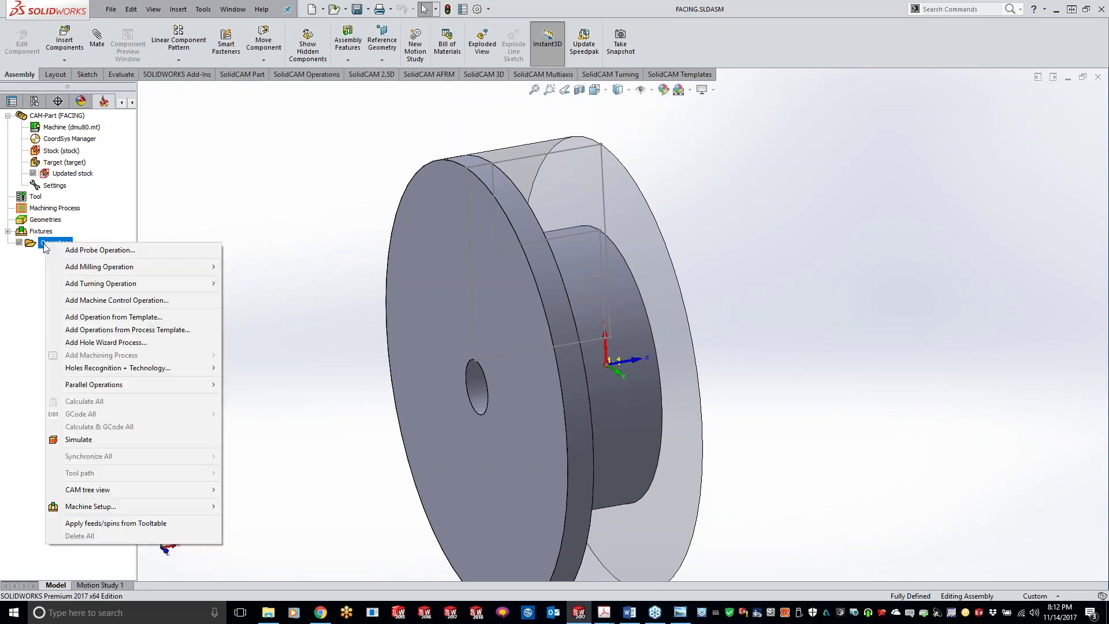
mouse_move(146, 507)
left_click(264, 507)
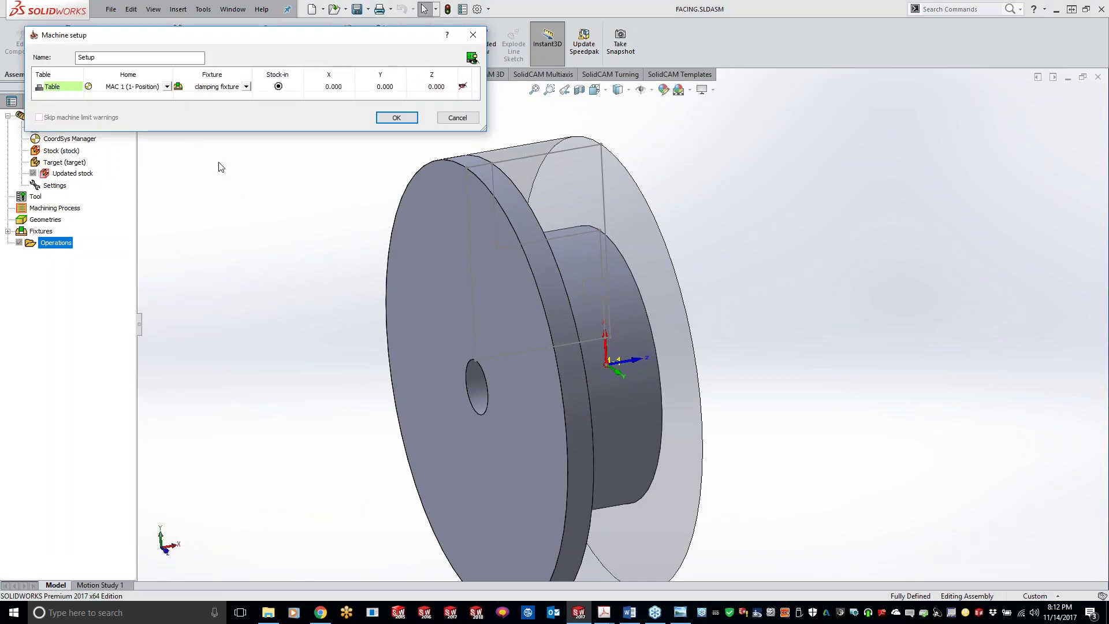
left_click(118, 88)
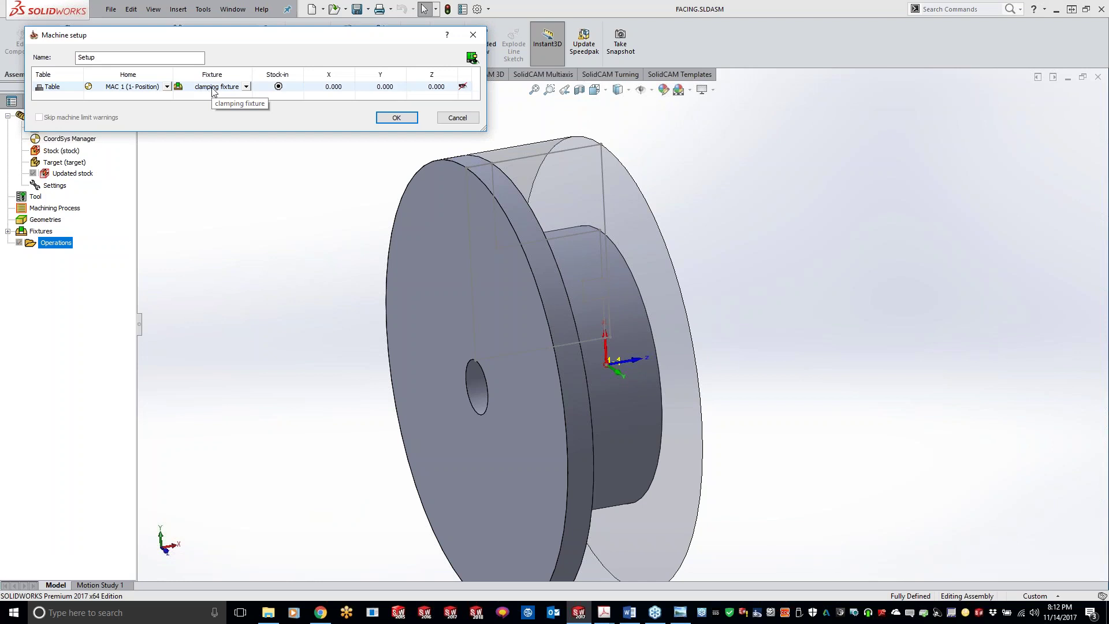
left_click(404, 115)
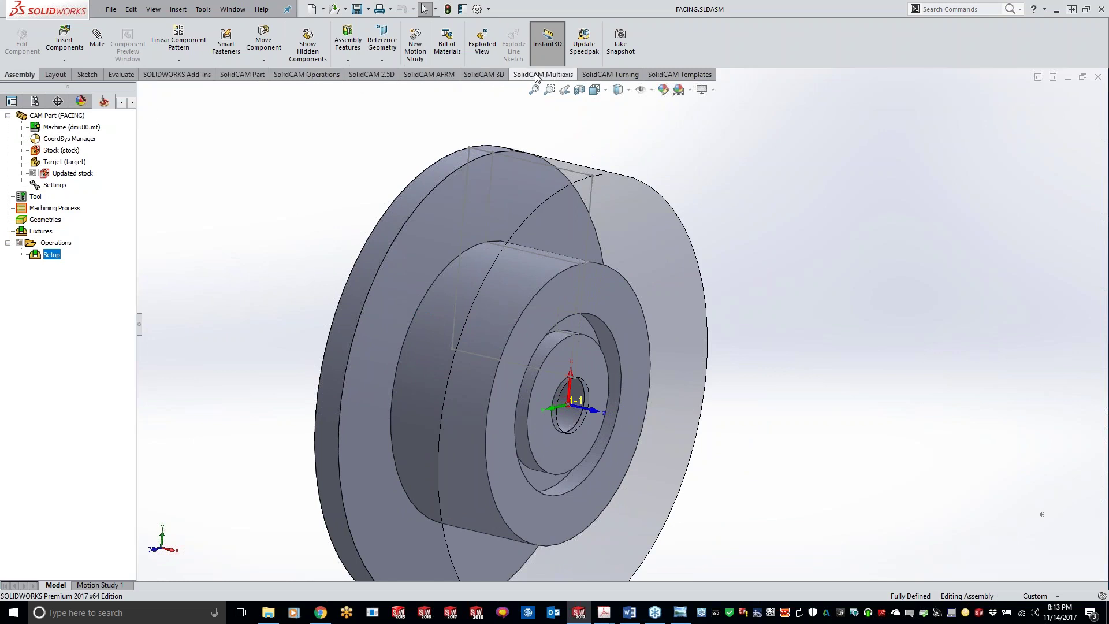
- Start a Face turning operation with its geometry mode set to Solid, and open the turning help
left_click(616, 74)
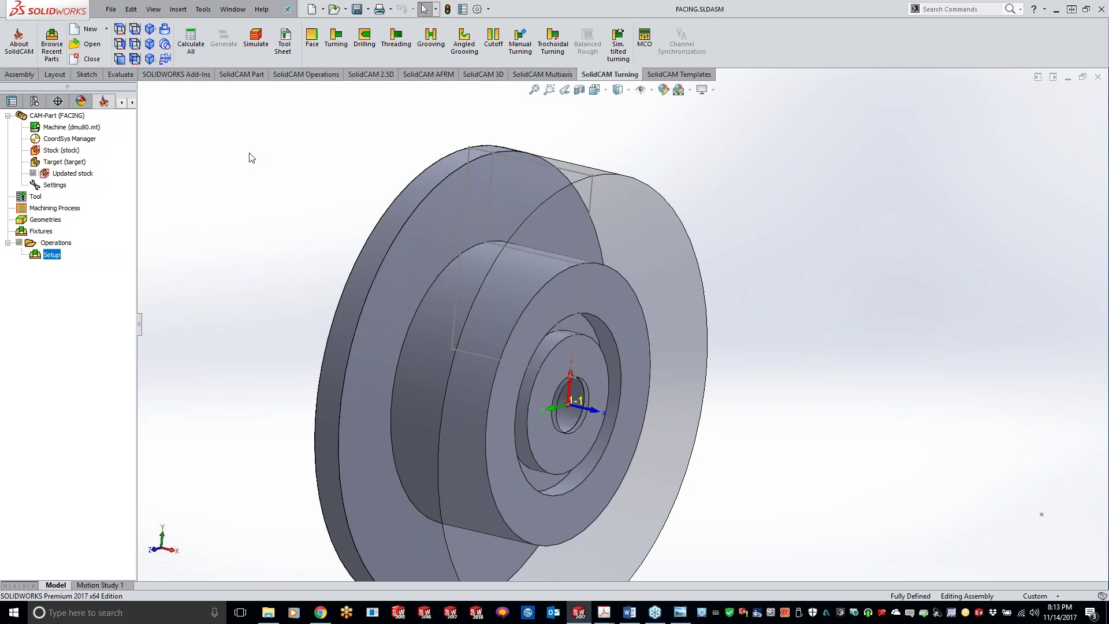
left_click(313, 47)
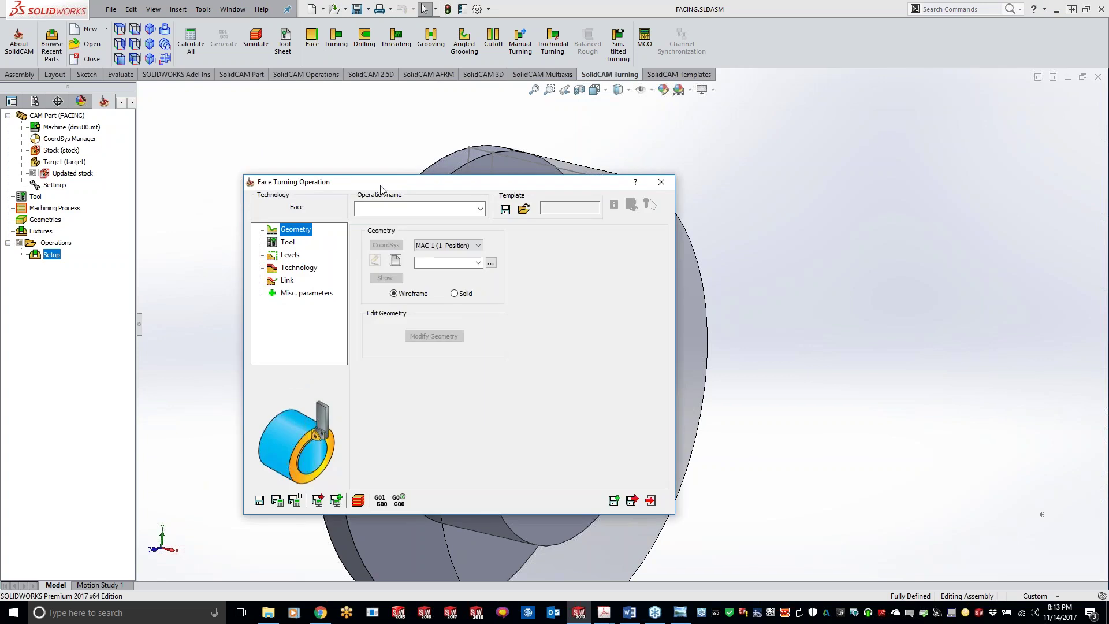
left_click_drag(378, 186, 273, 109)
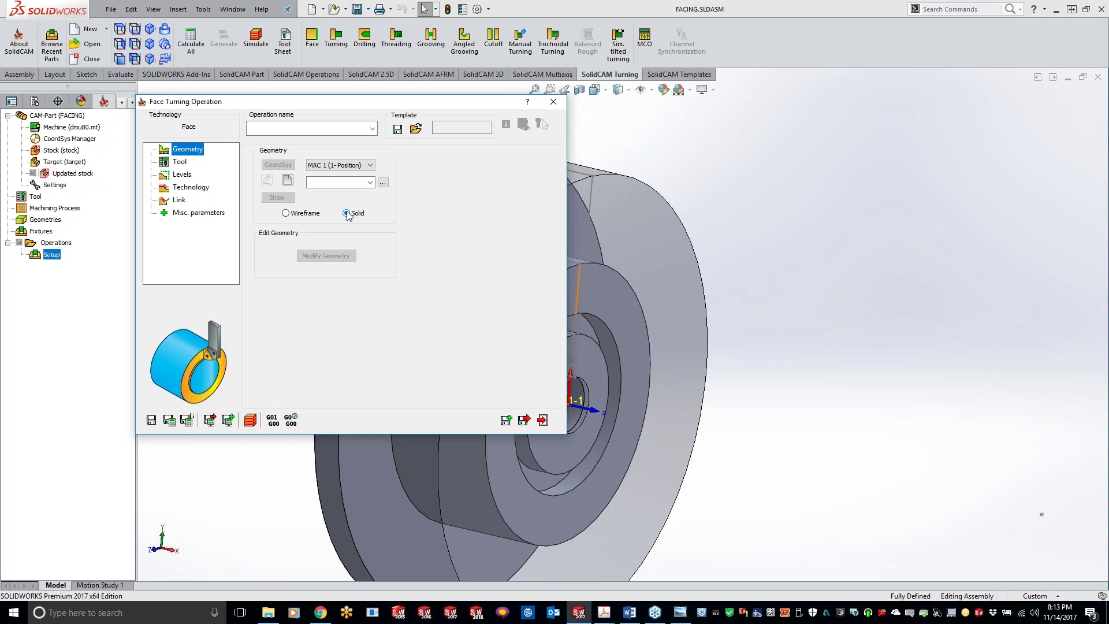
left_click(527, 101)
left_click(350, 214)
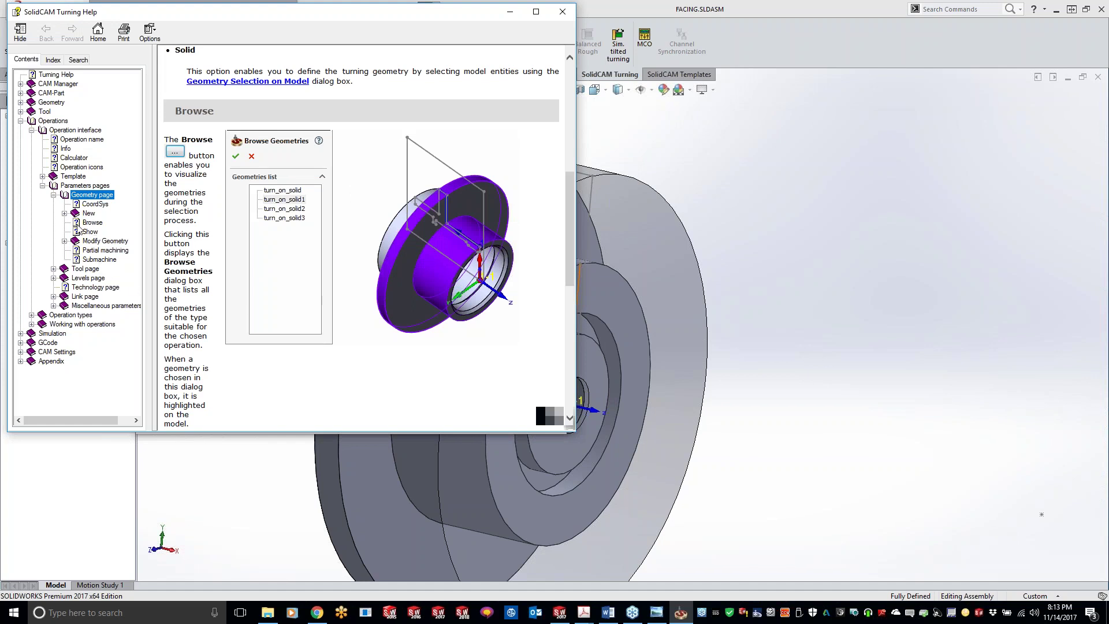
- Read the help topic on geometry selection on the model under the solid mode of geometry definition, and close the help
left_click(65, 214)
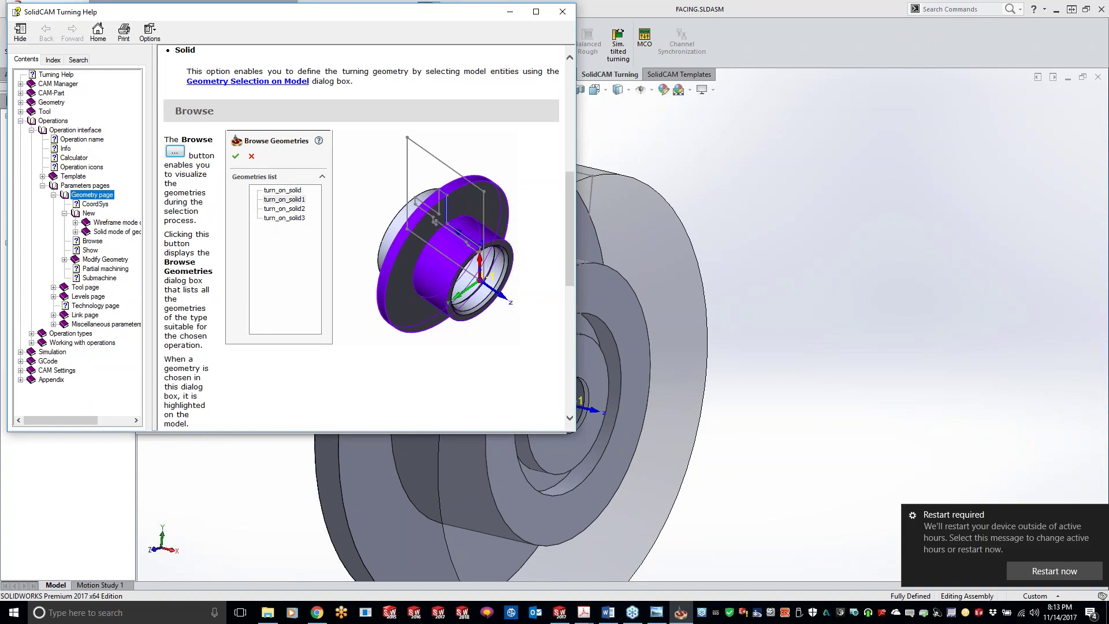
left_click(1094, 516)
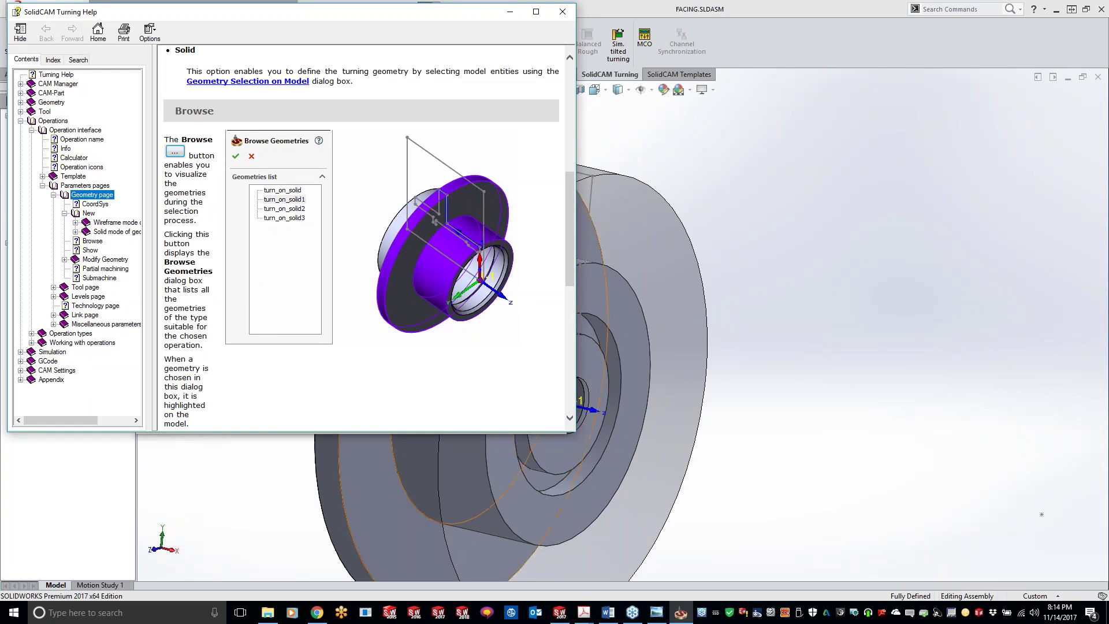
left_click(54, 288)
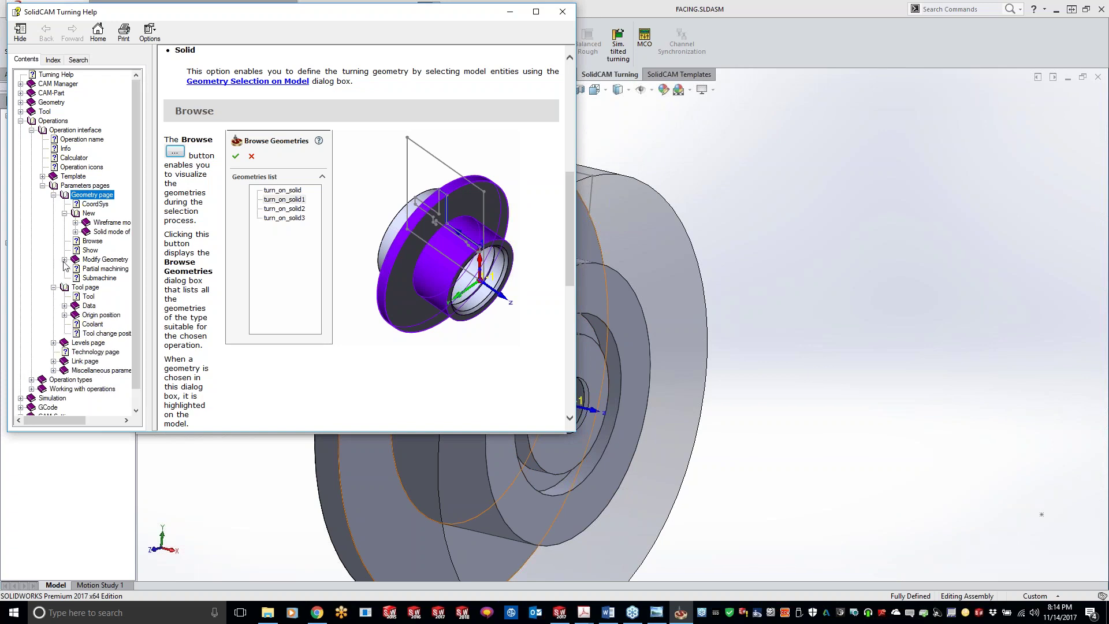
left_click(65, 259)
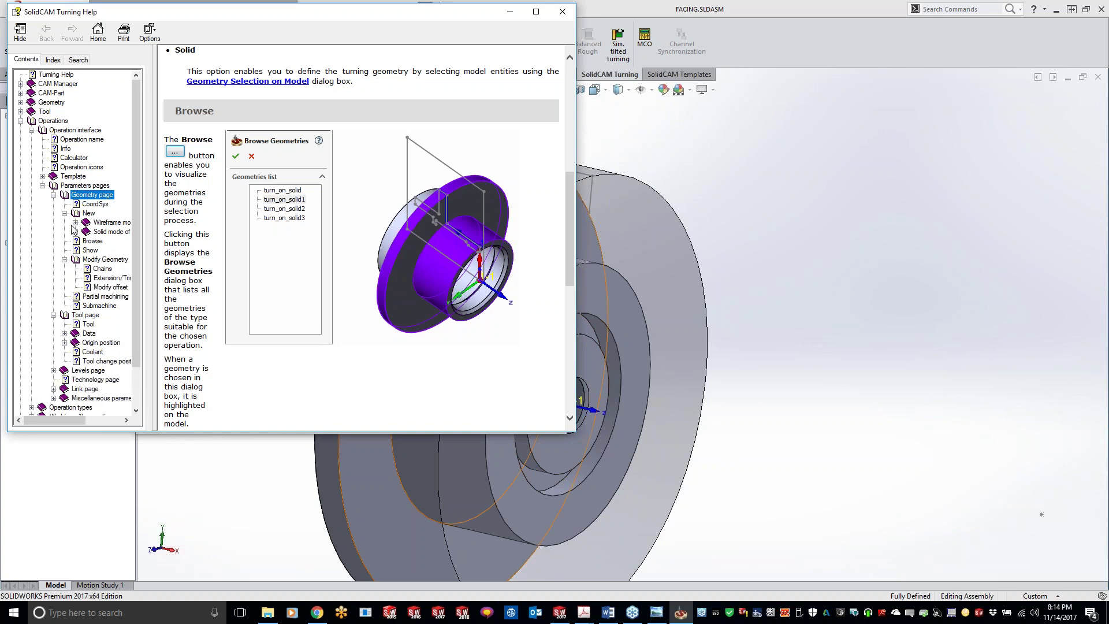
left_click(110, 233)
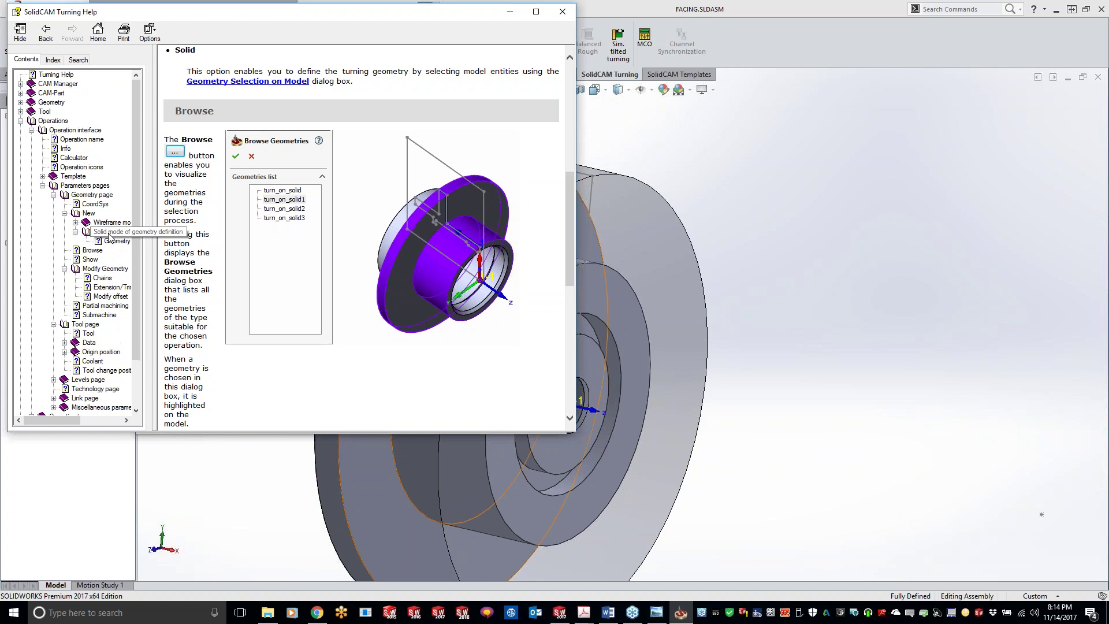
left_click(113, 242)
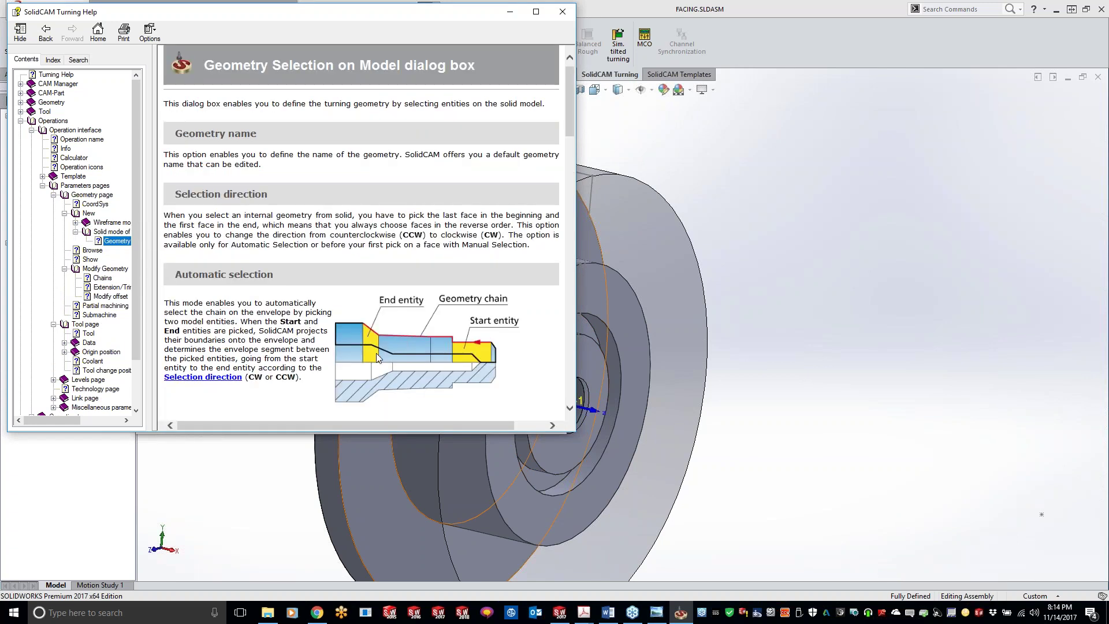
left_click_drag(417, 16, 579, 71)
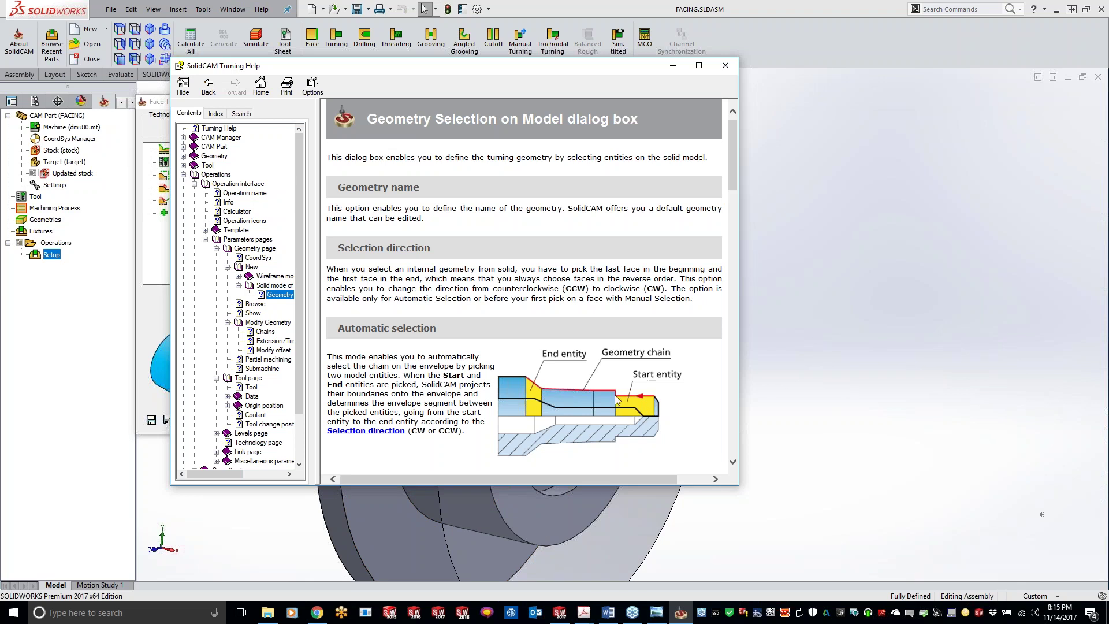
left_click(725, 65)
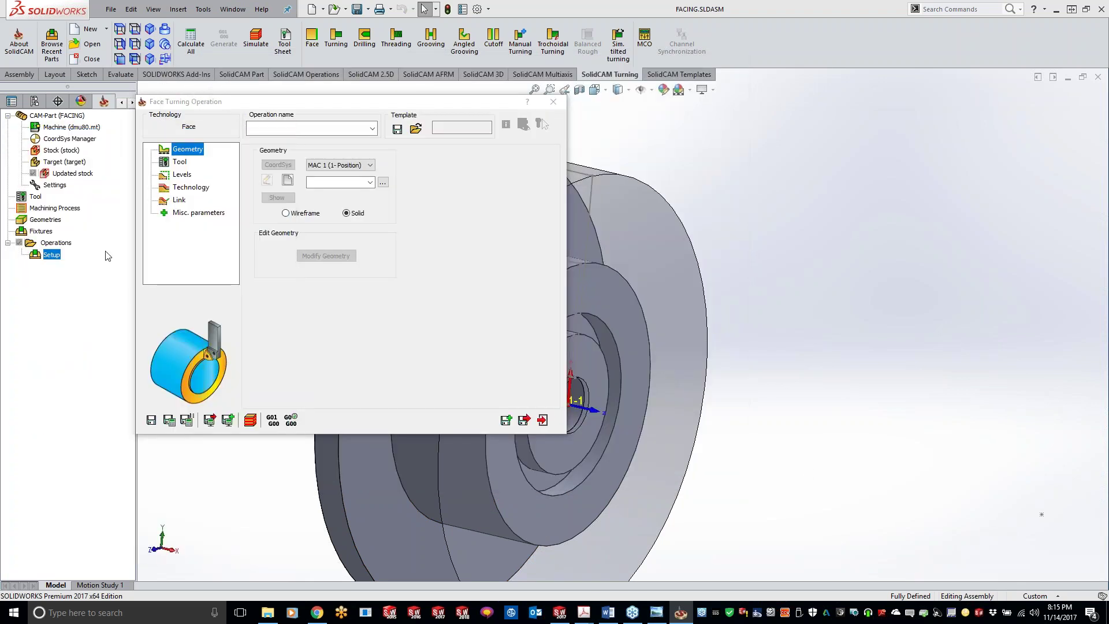
- Try an automatic CCW geometry chain from the inner boss face to the hub's annular front face, and reject it
left_click(287, 182)
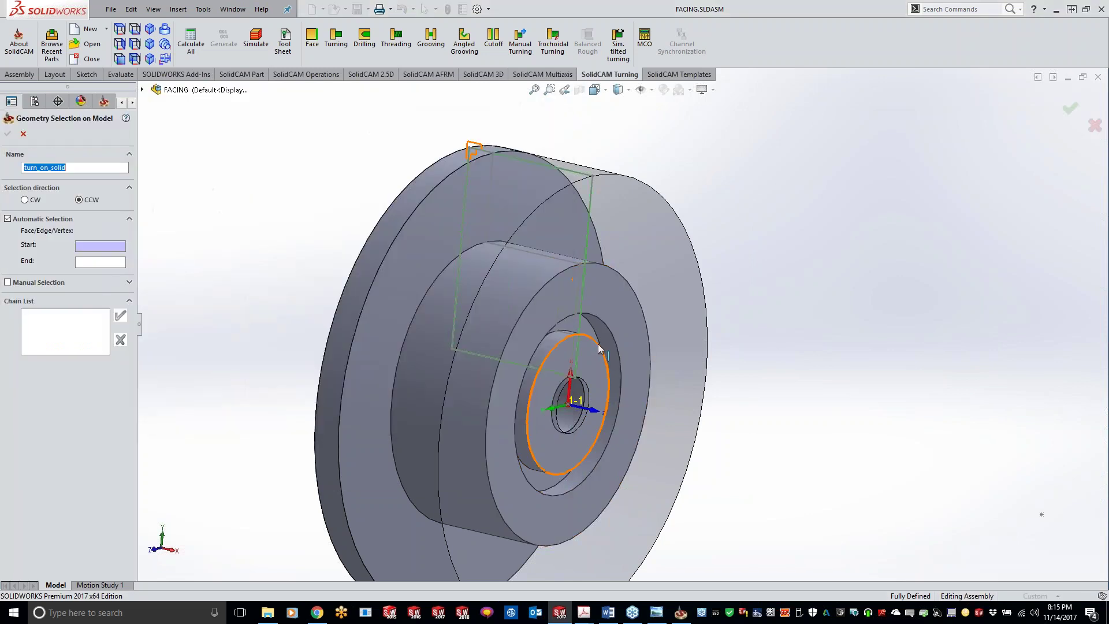
left_click(601, 361)
left_click(596, 291)
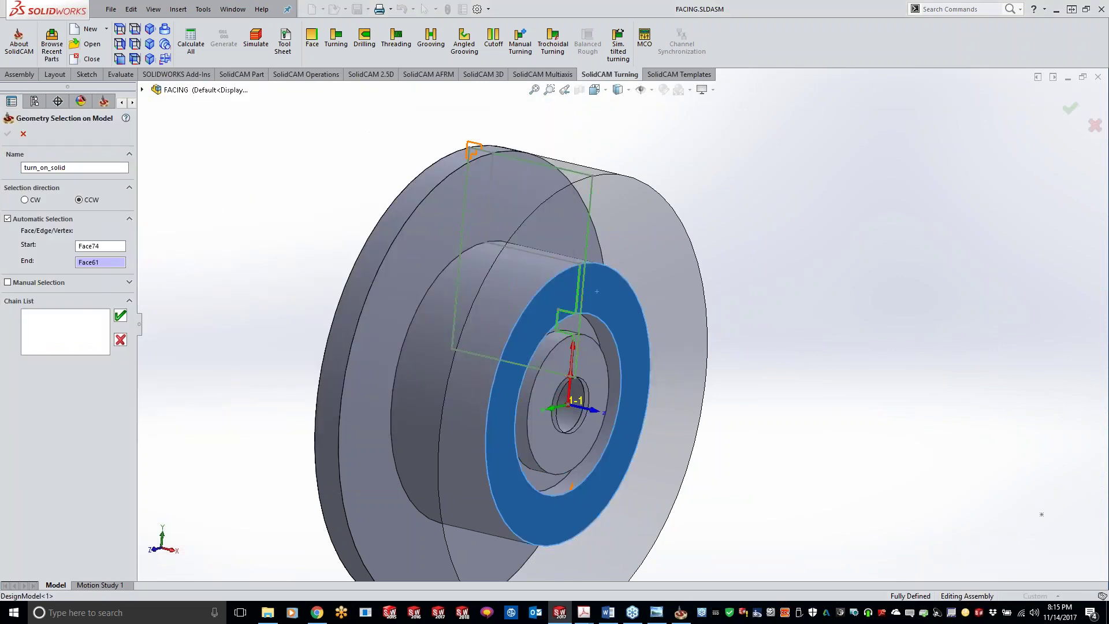
left_click(120, 339)
- Try the opposite chain from the hub's annular front face to the inner boss face, and cancel the solid geometry selection
left_click(614, 315)
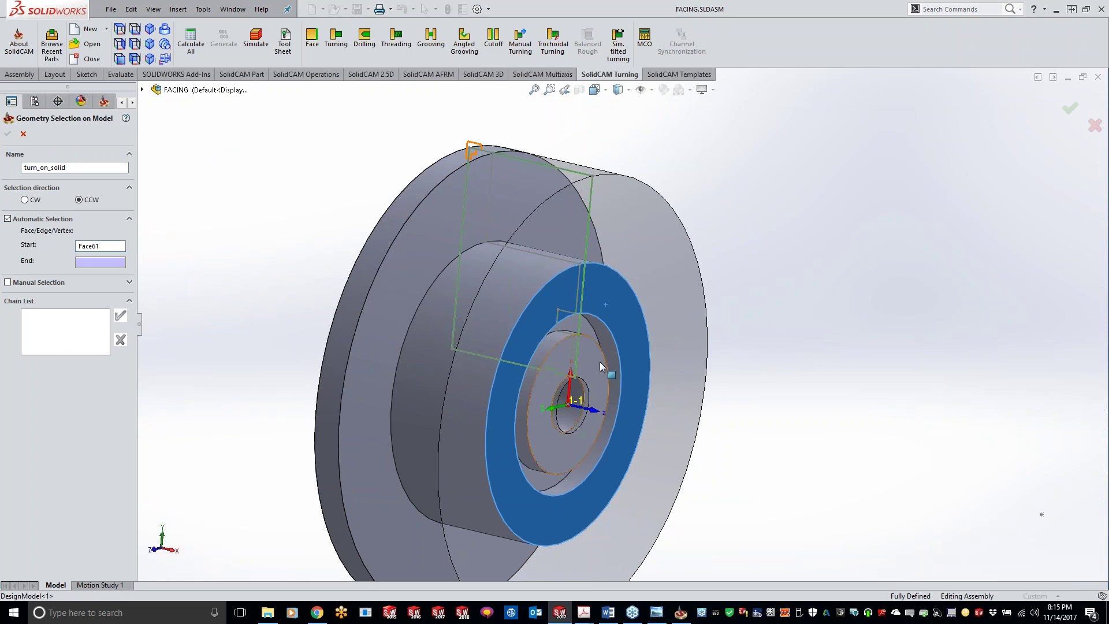
left_click(599, 370)
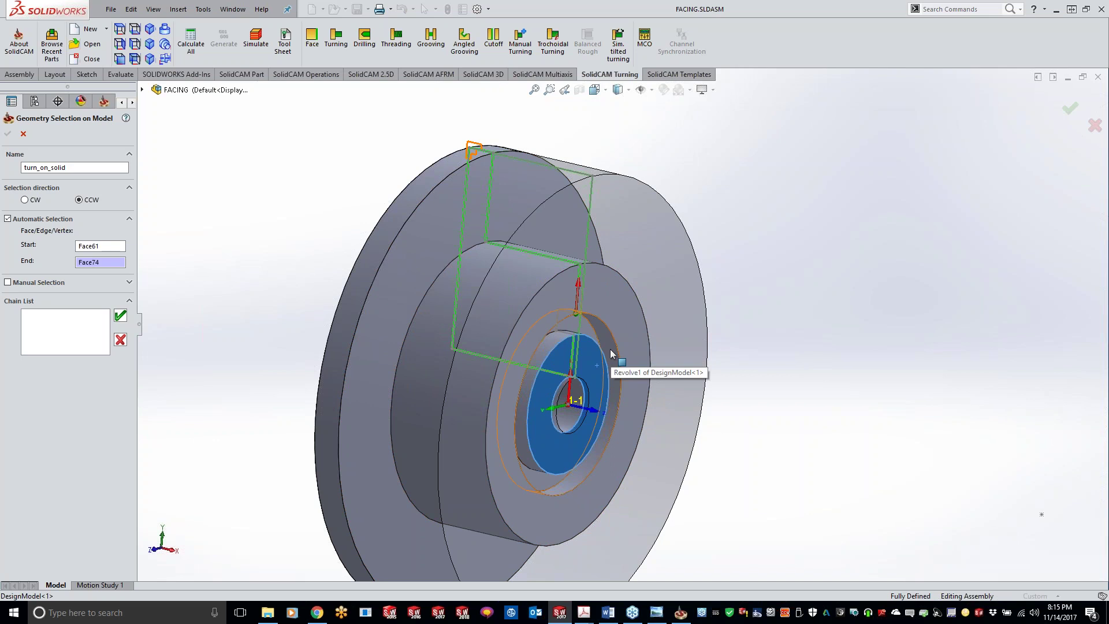
middle_click_drag(638, 306, 520, 312)
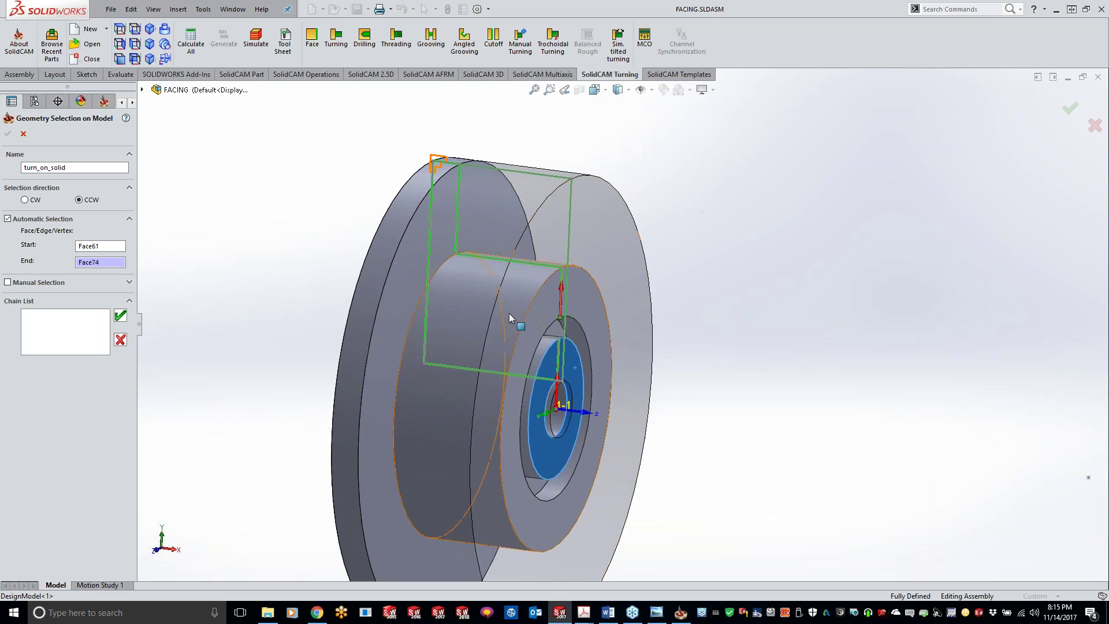
left_click(122, 340)
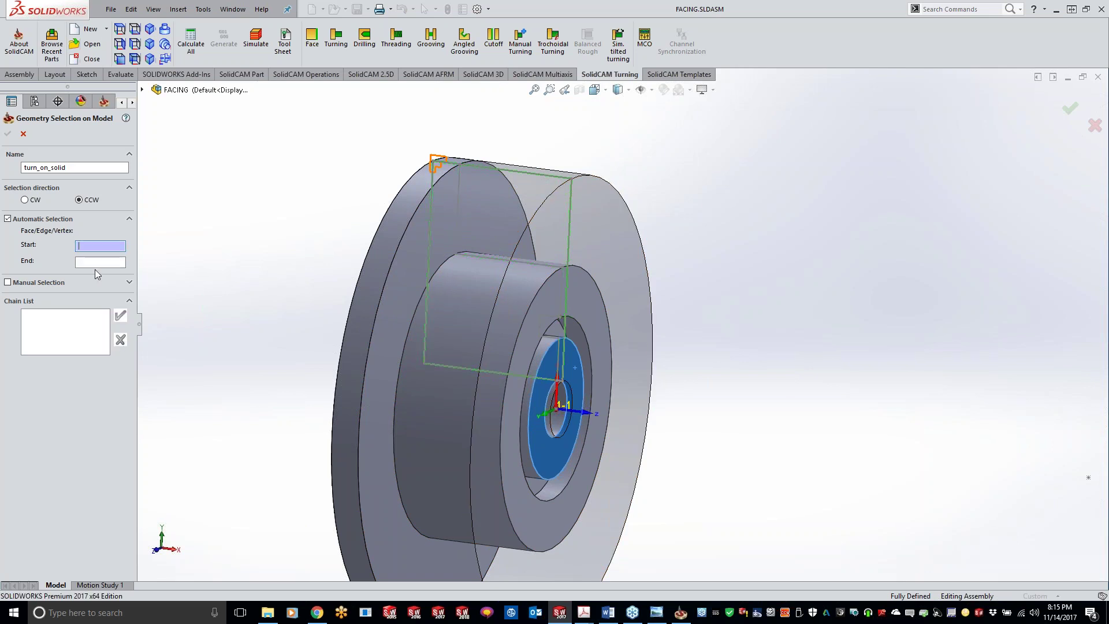
left_click(24, 134)
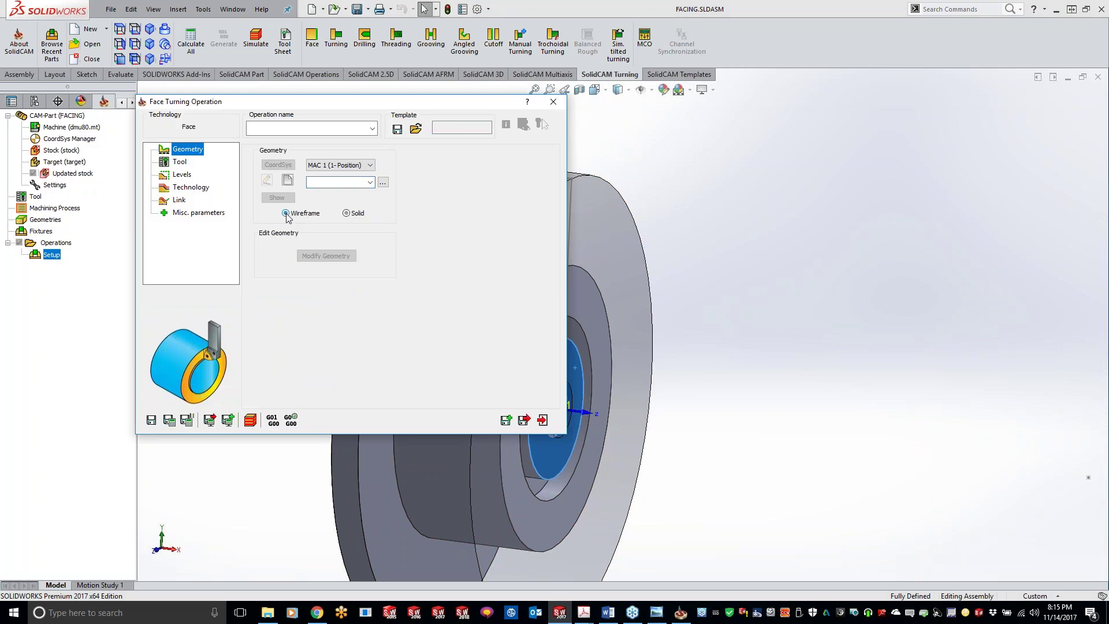
- Define a wireframe geometry chain along the profile line of the hub's annular front face, running inward, and accept the geometry
left_click(287, 180)
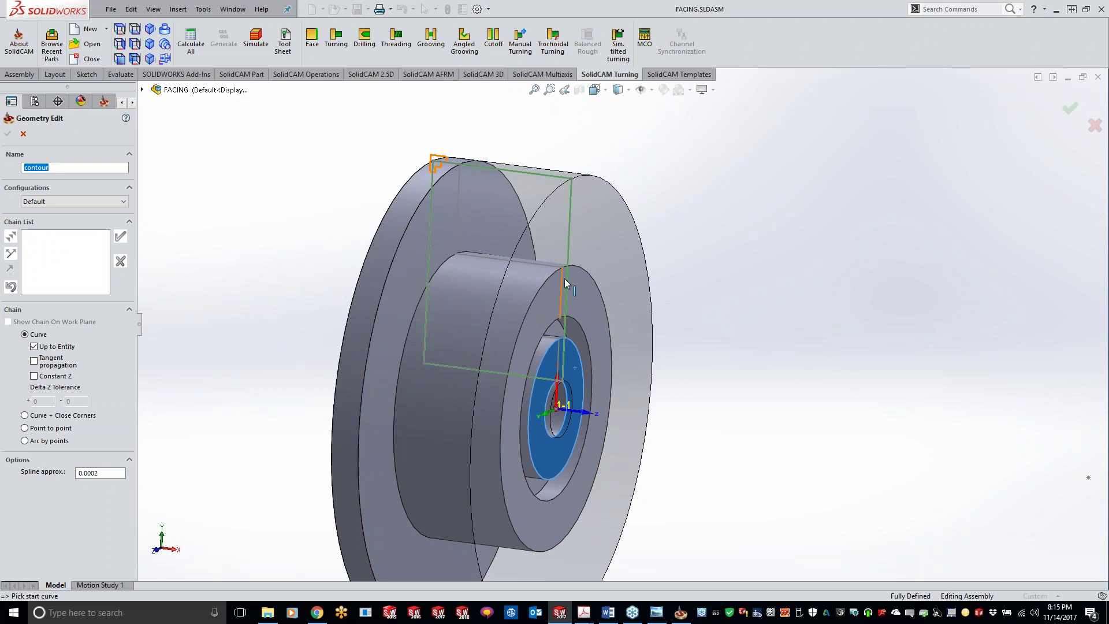
scroll(563, 279, "down", 2)
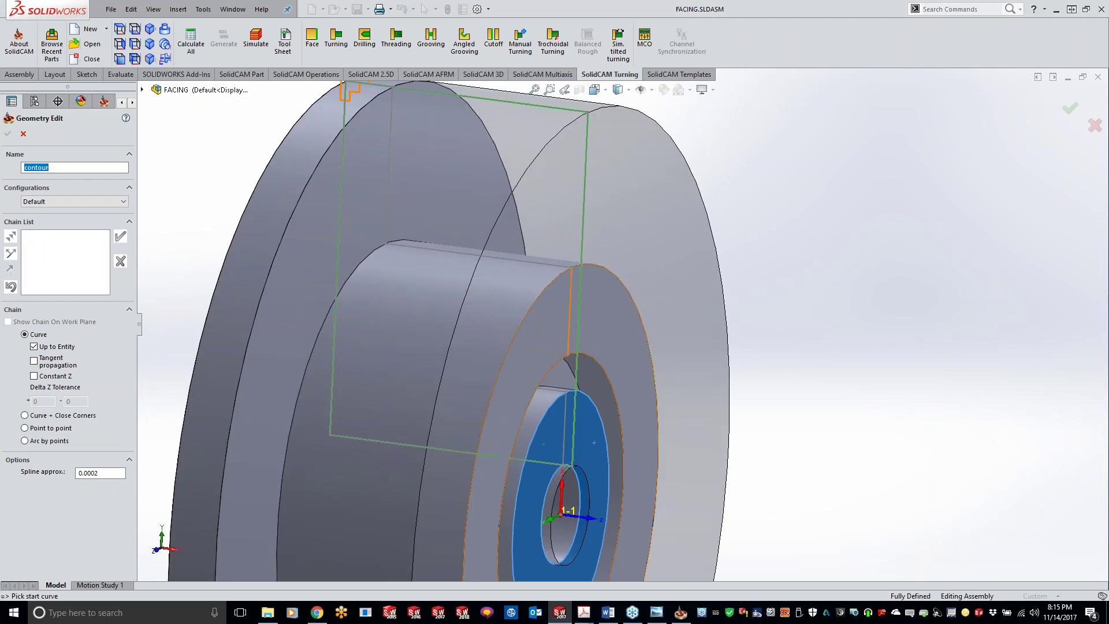
left_click(569, 282)
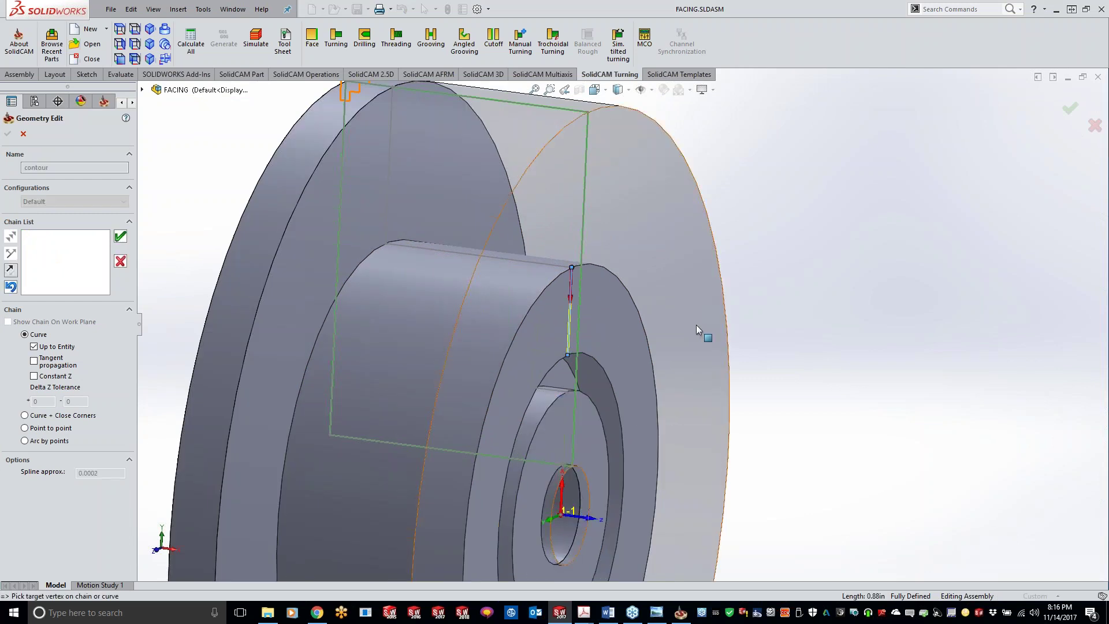
left_click(120, 236)
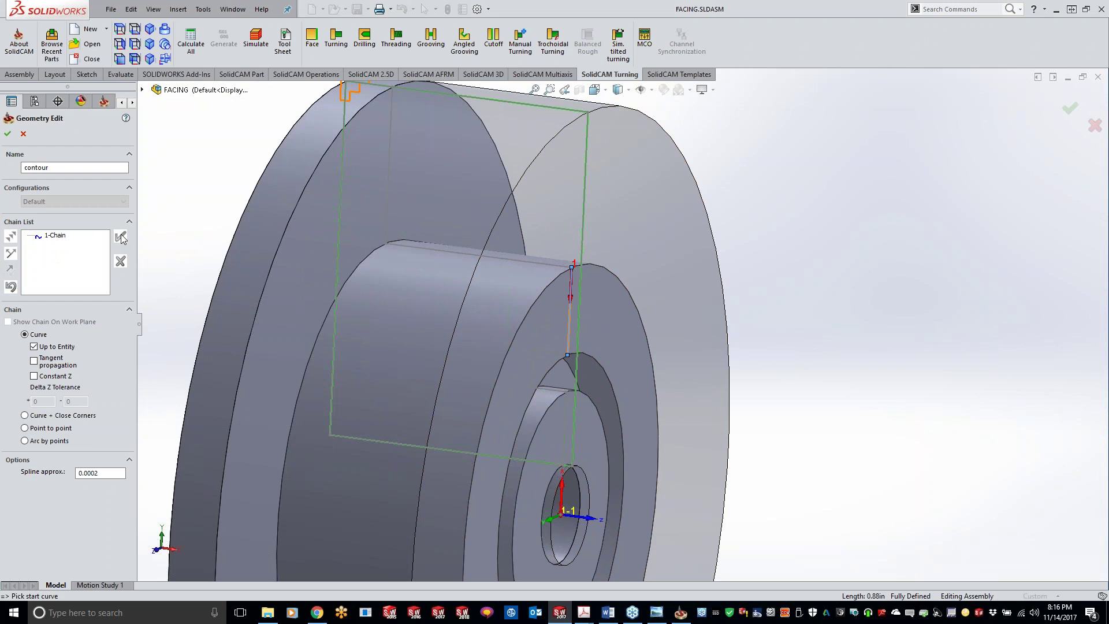
left_click(7, 134)
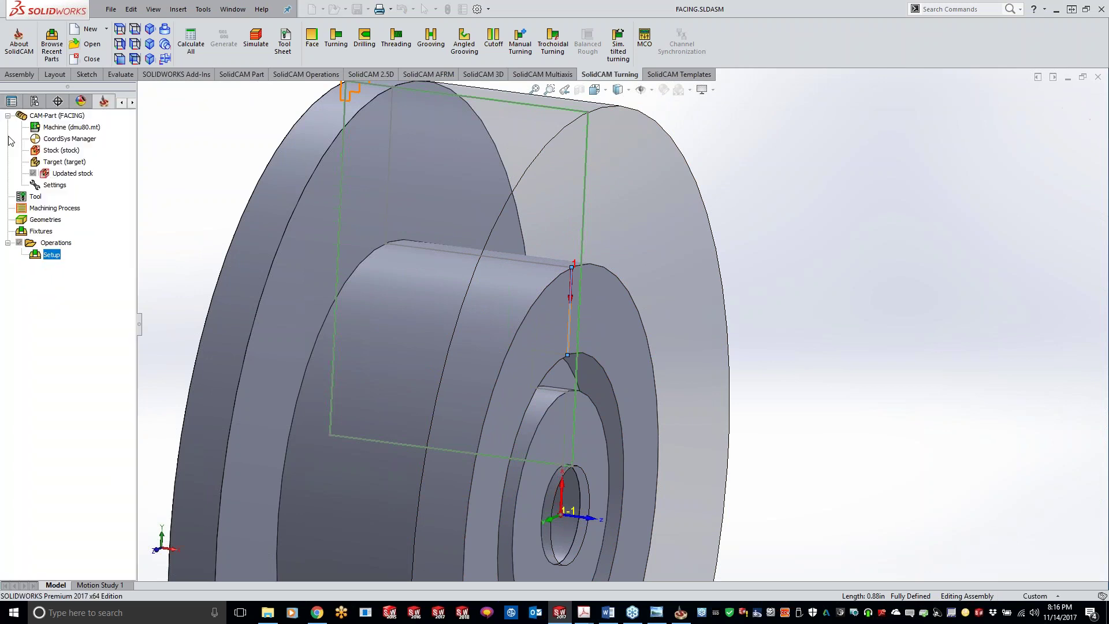
- Modify the contour geometry by enabling automatic extension of the chain's end to the stock
left_click(328, 257)
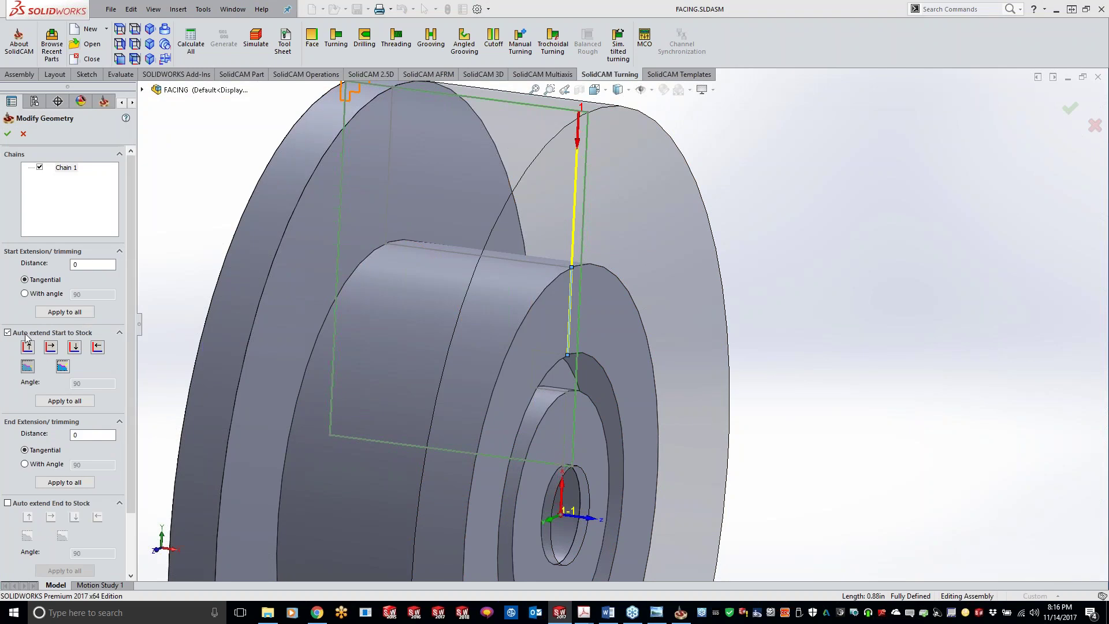
left_click(22, 507)
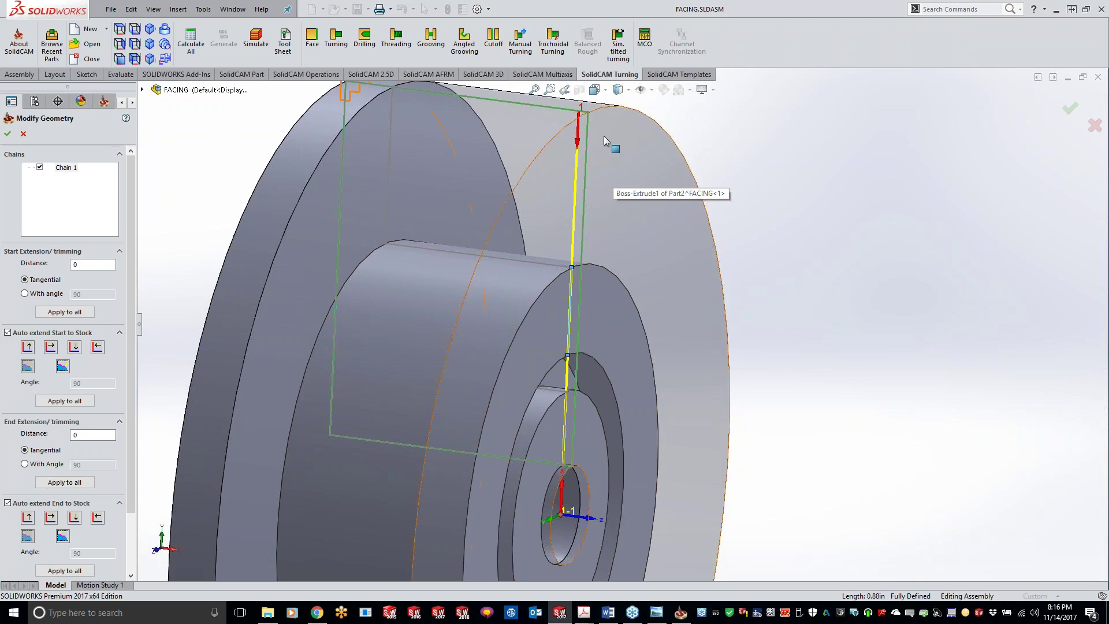
middle_click_drag(606, 179, 649, 159)
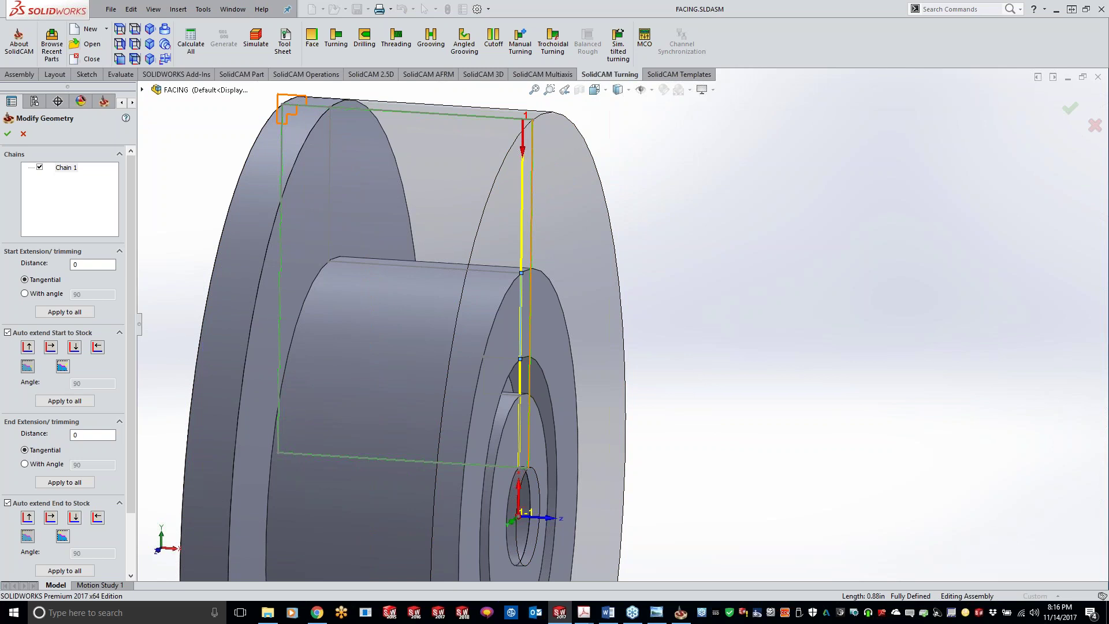
middle_click_drag(530, 288, 432, 421)
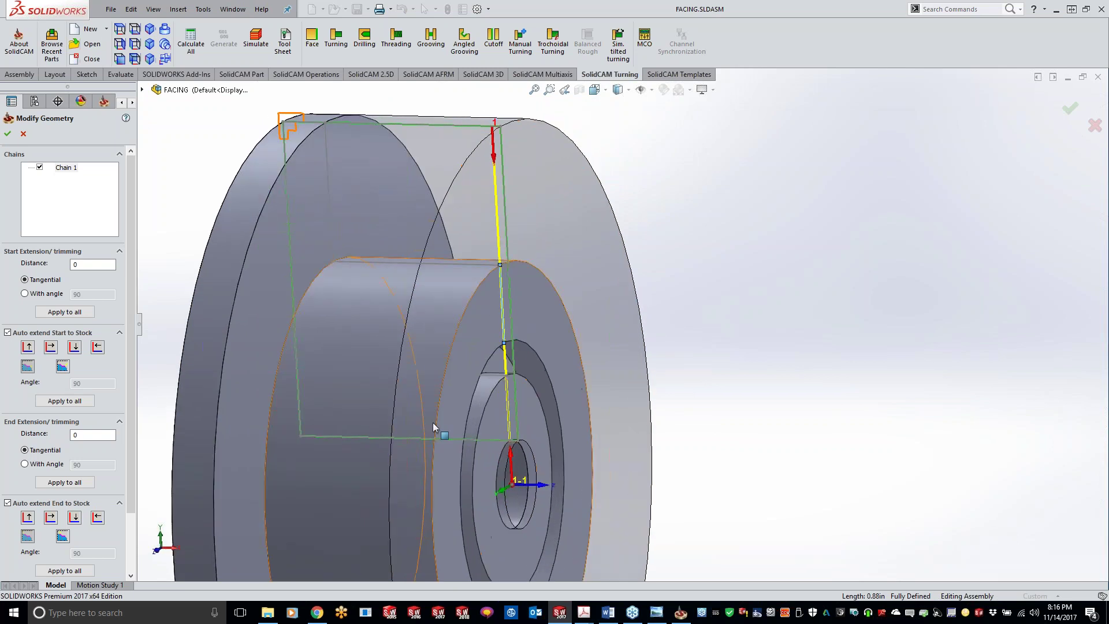
- Try a start extension distance of .1 on the chain, and set it back to 0
left_click(87, 265)
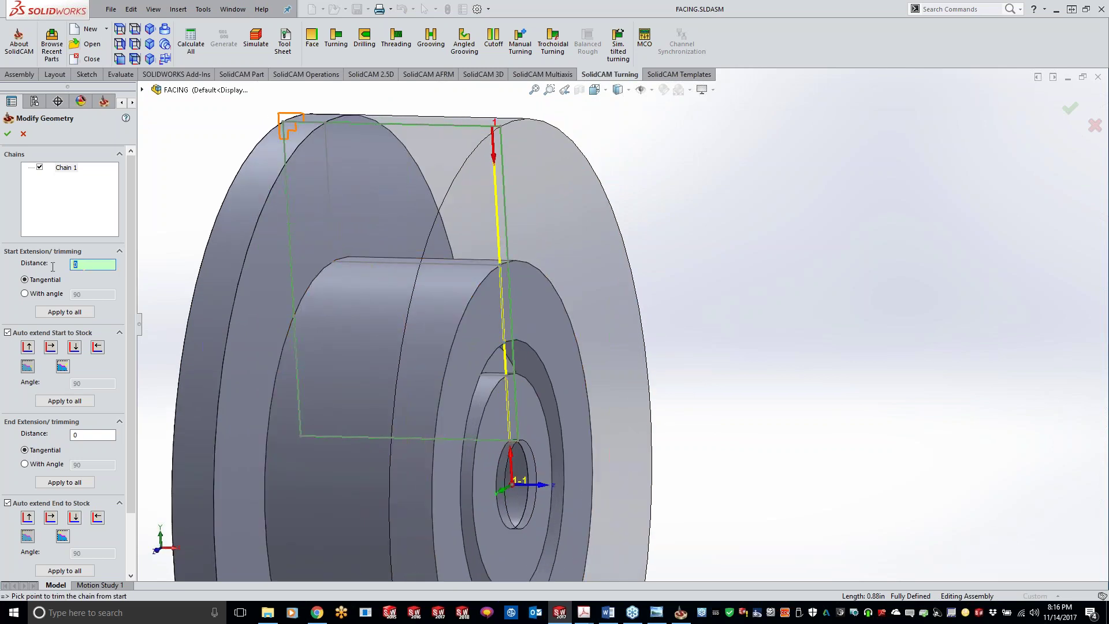
type(".1")
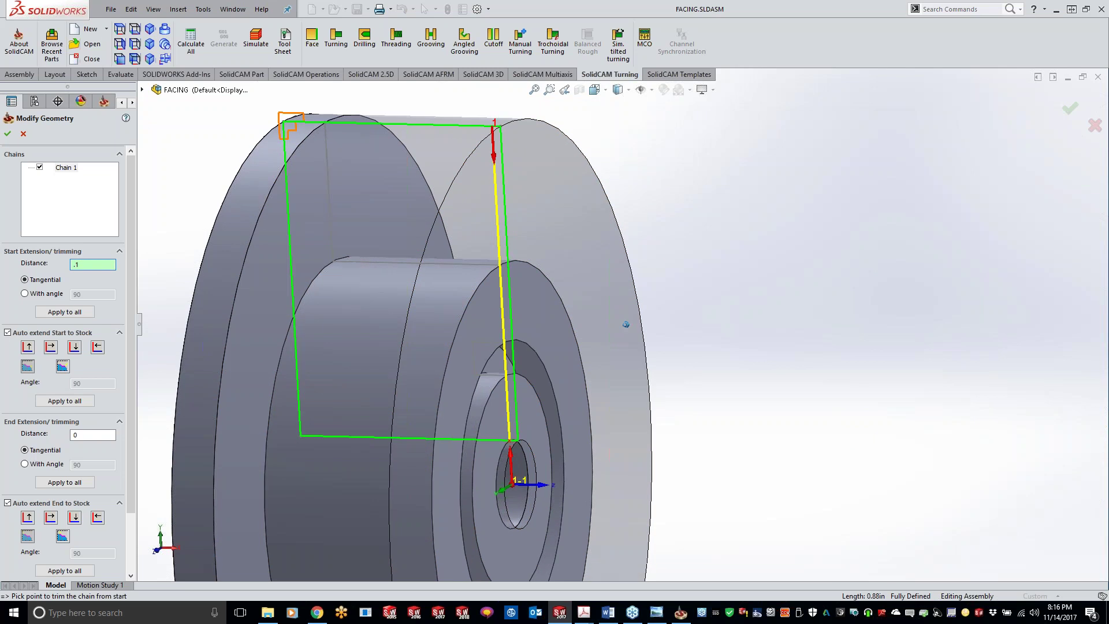
key("Tab")
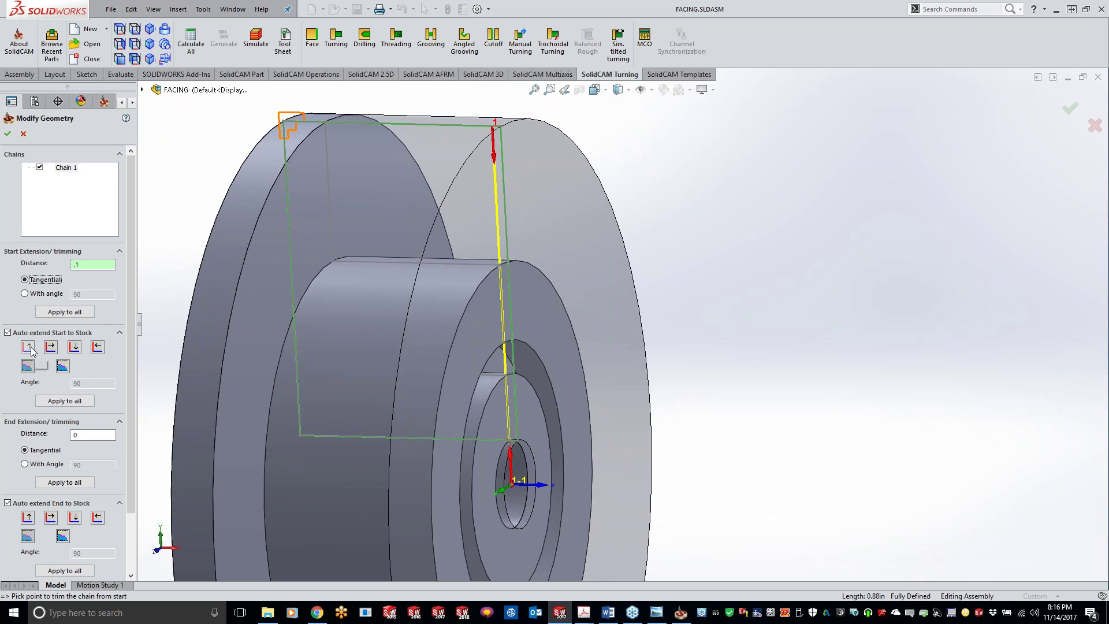
double_click(83, 264)
type("0")
- Try the other three directions for automatically extending the chain's start to the stock, and restore the radially outward direction
left_click(54, 348)
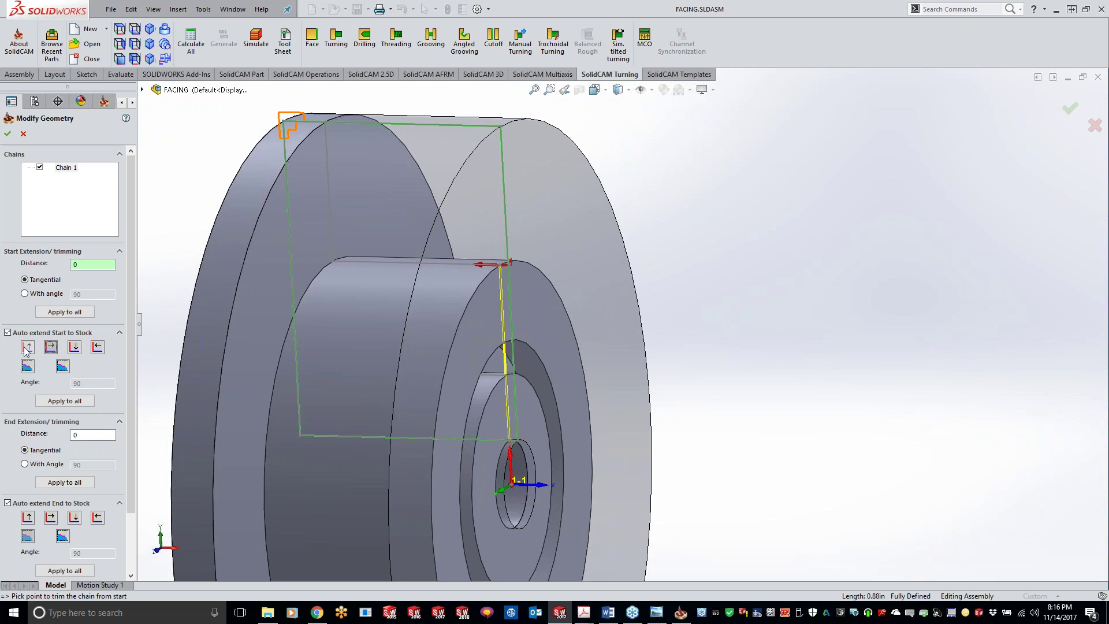
left_click(74, 348)
left_click(96, 347)
left_click(28, 349)
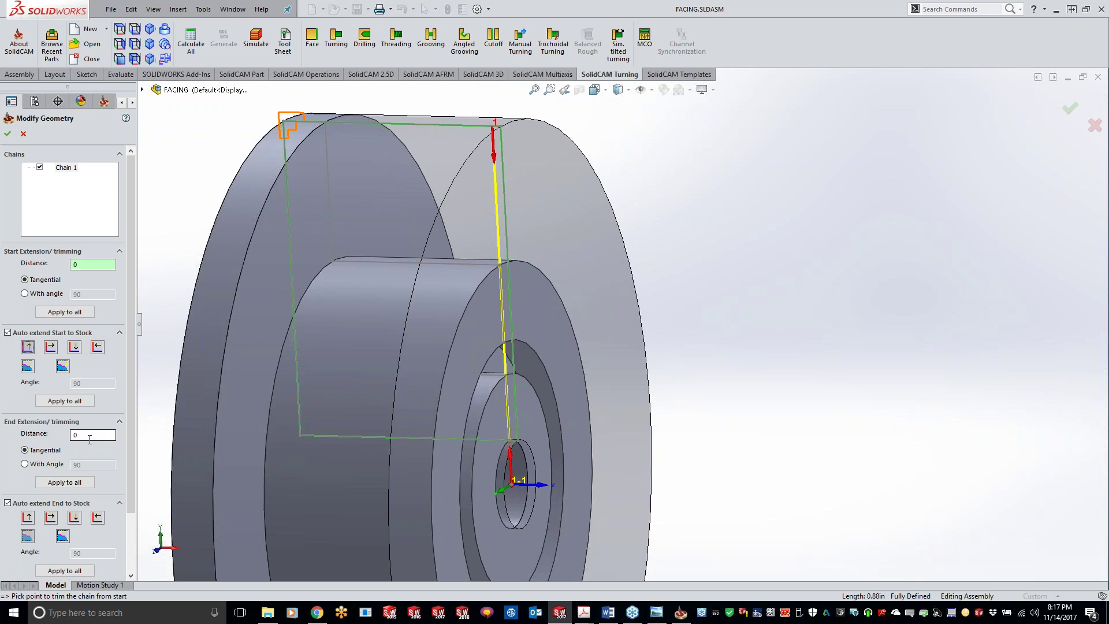
- Try an end extension of .1 at an angle of 90 and of -90, and cancel the geometry modification
left_click(25, 463)
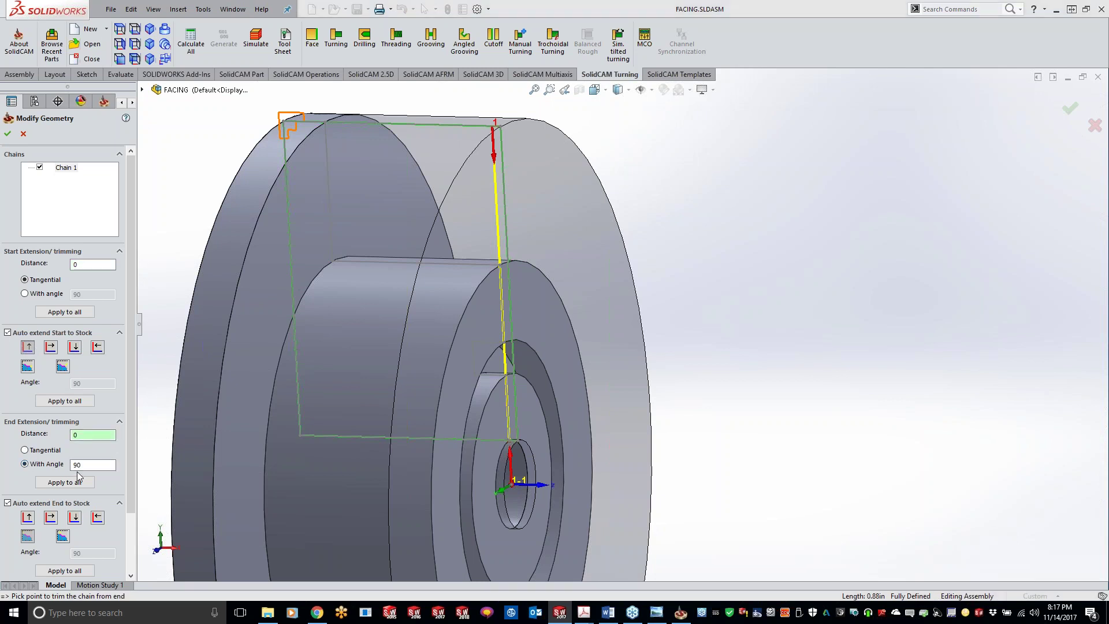
double_click(75, 434)
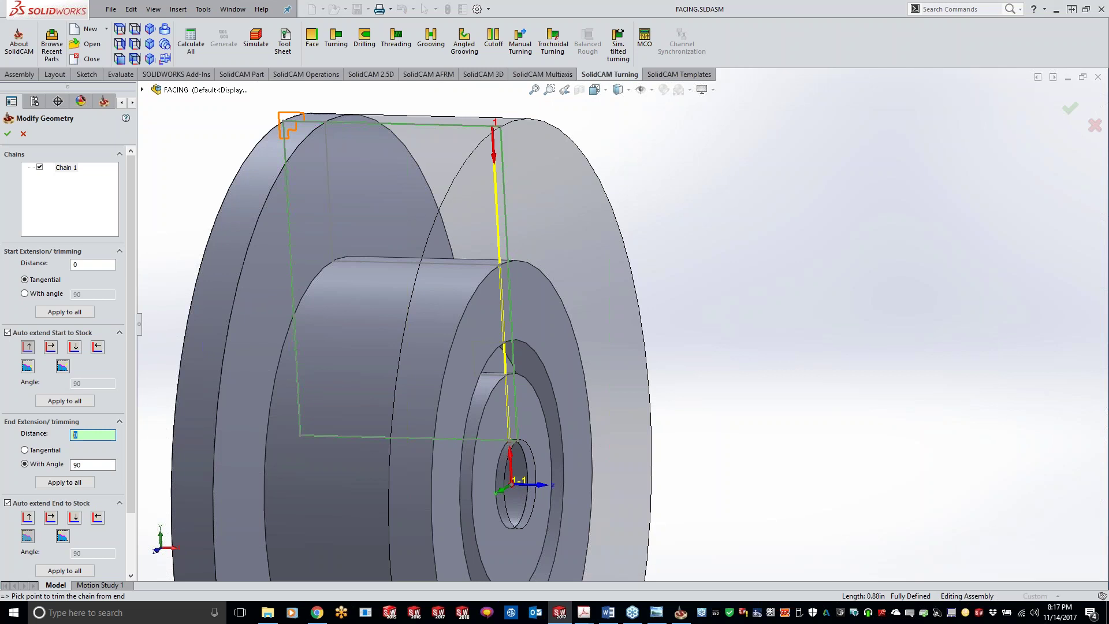
type(".1")
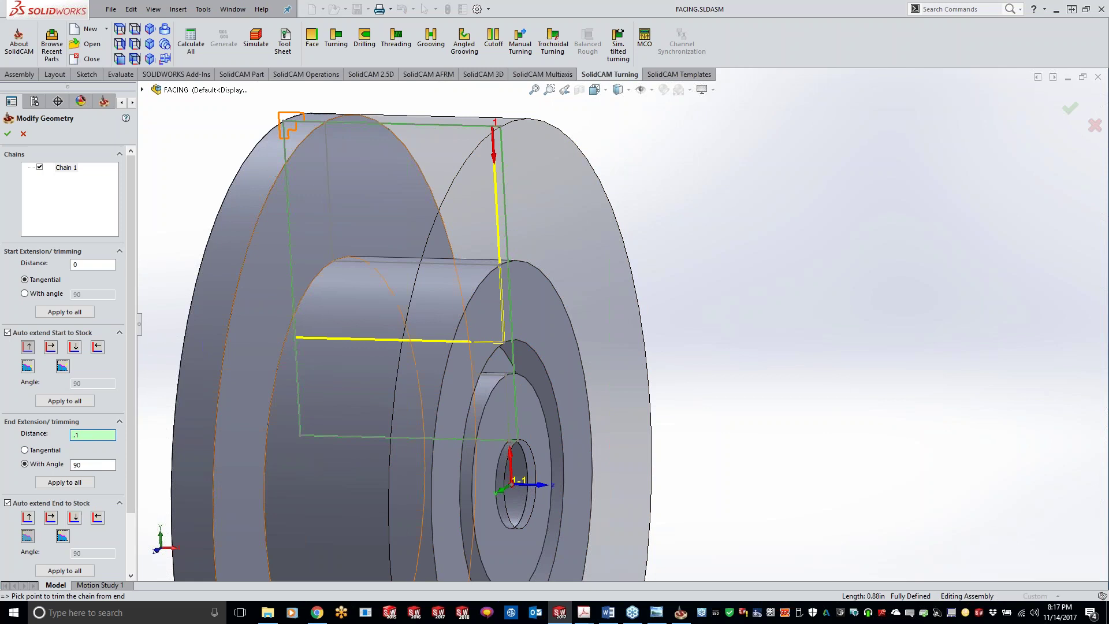
left_click(75, 466)
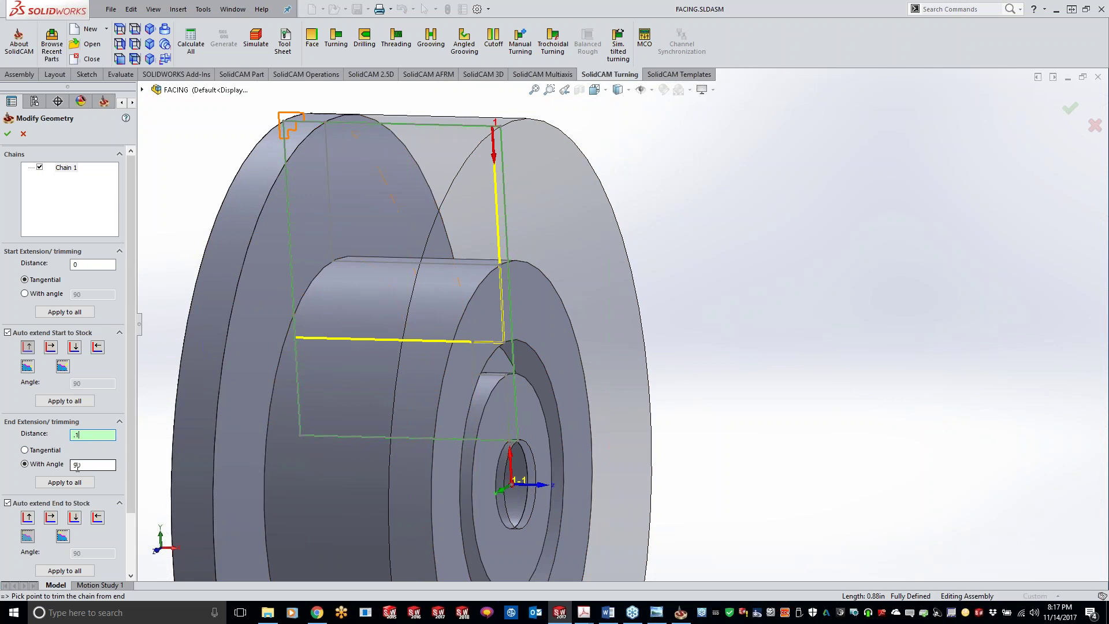
double_click(75, 465)
type("-90")
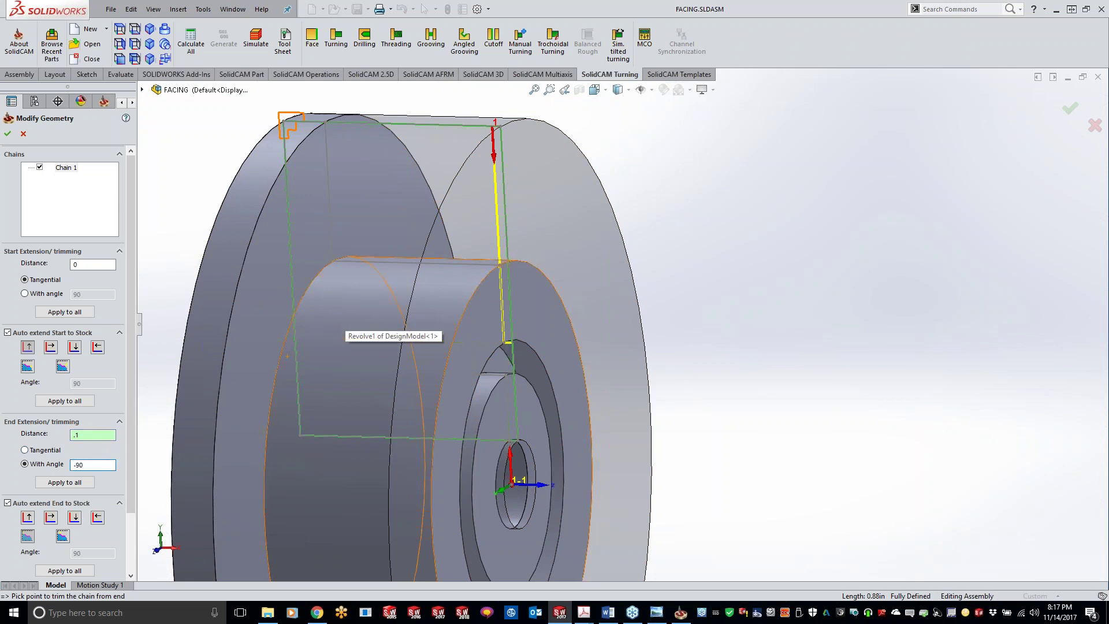
scroll(577, 345, "down", 2)
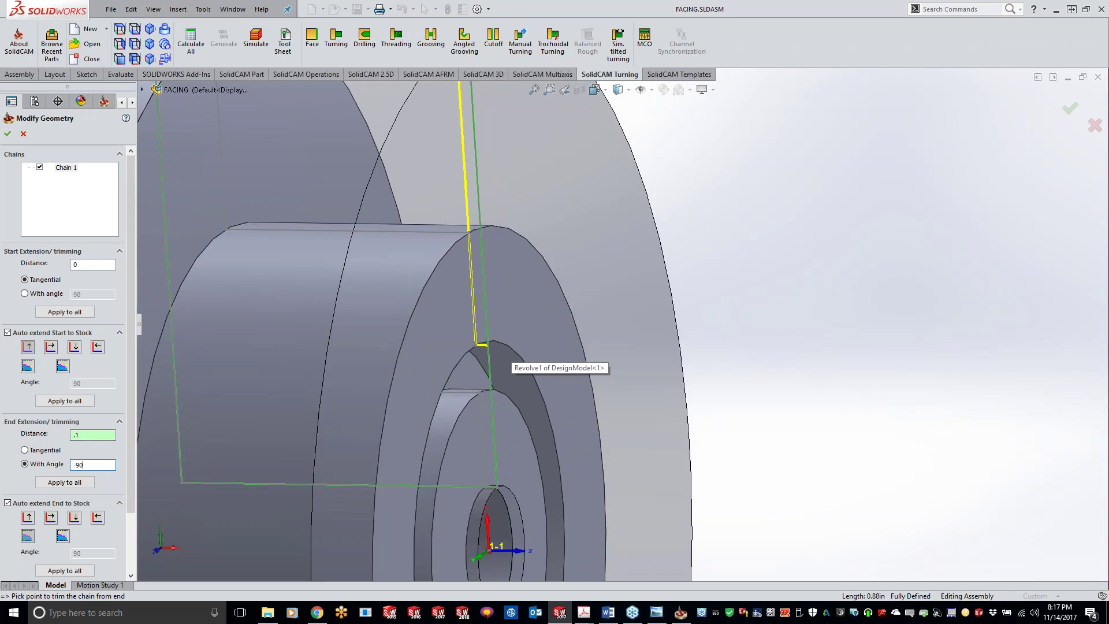
scroll(510, 372, "down", 2)
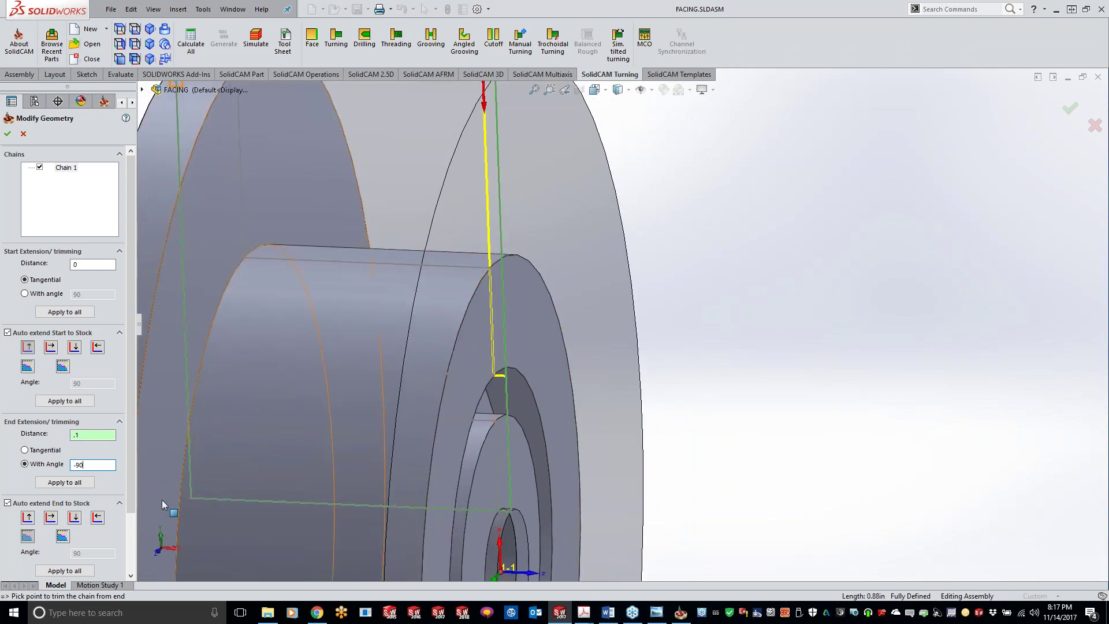
left_click(24, 134)
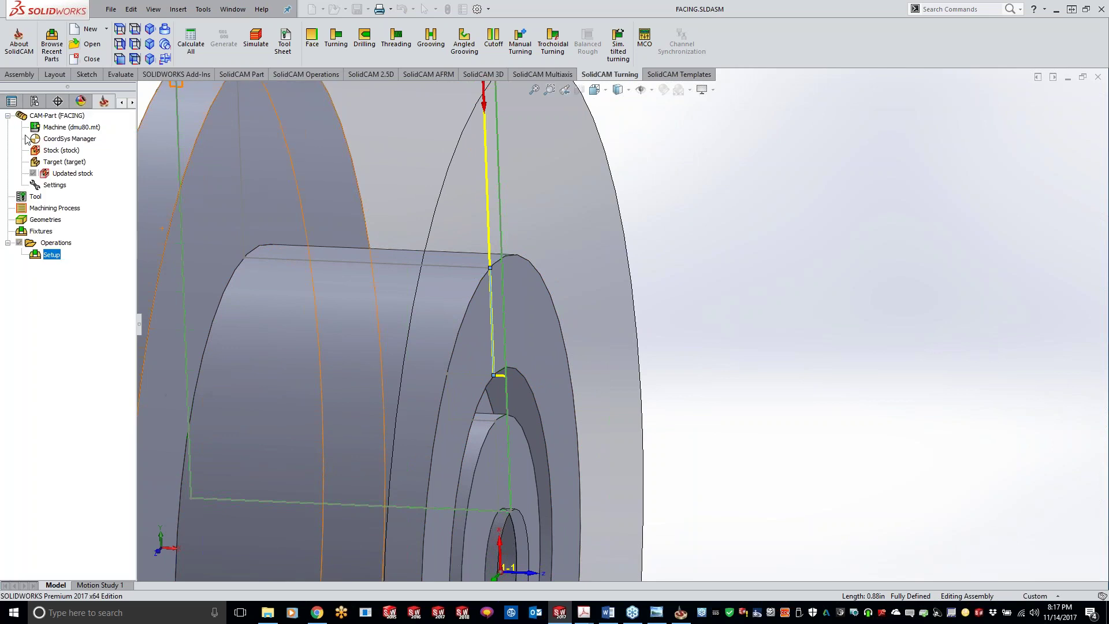
- Define a new wireframe chain from the hub's front face line, continued point to point to the bore edge, and accept the geometry
left_click(287, 181)
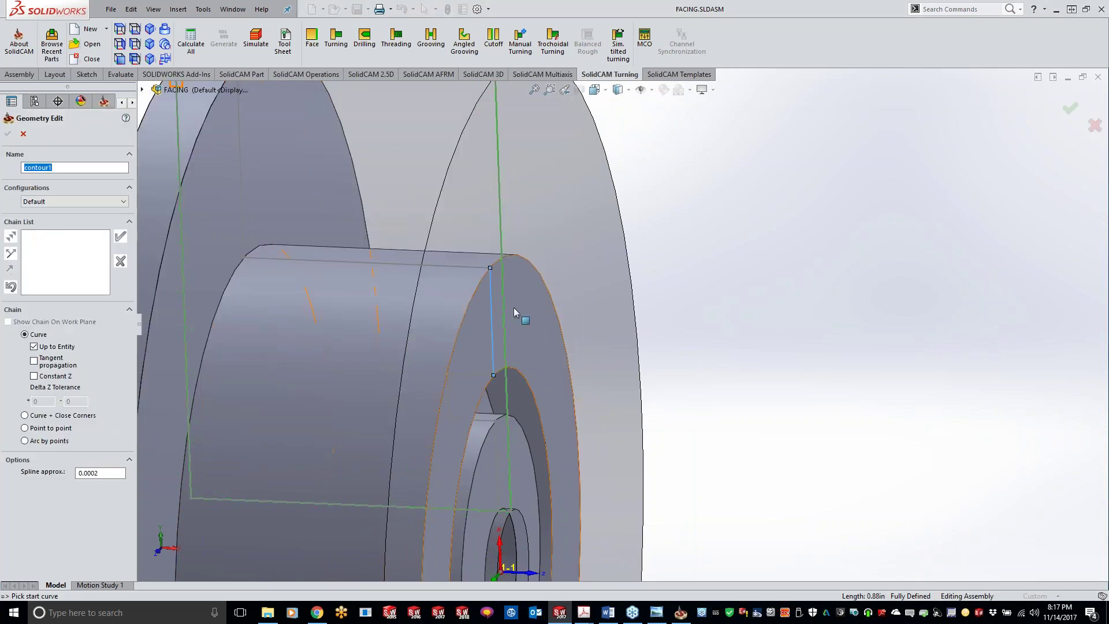
left_click(491, 291)
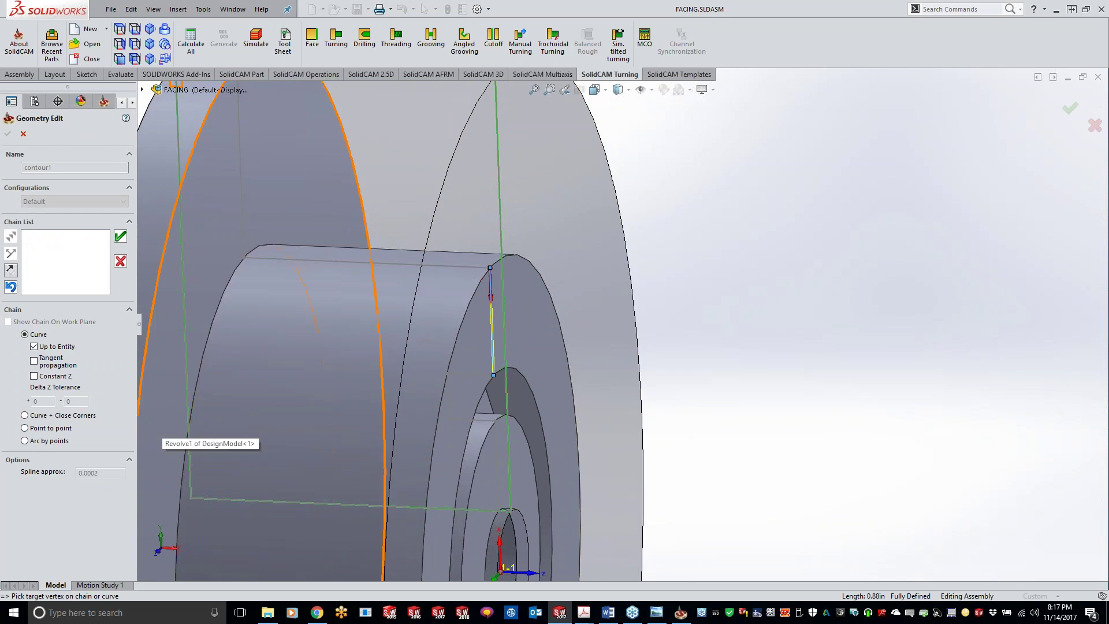
left_click(24, 428)
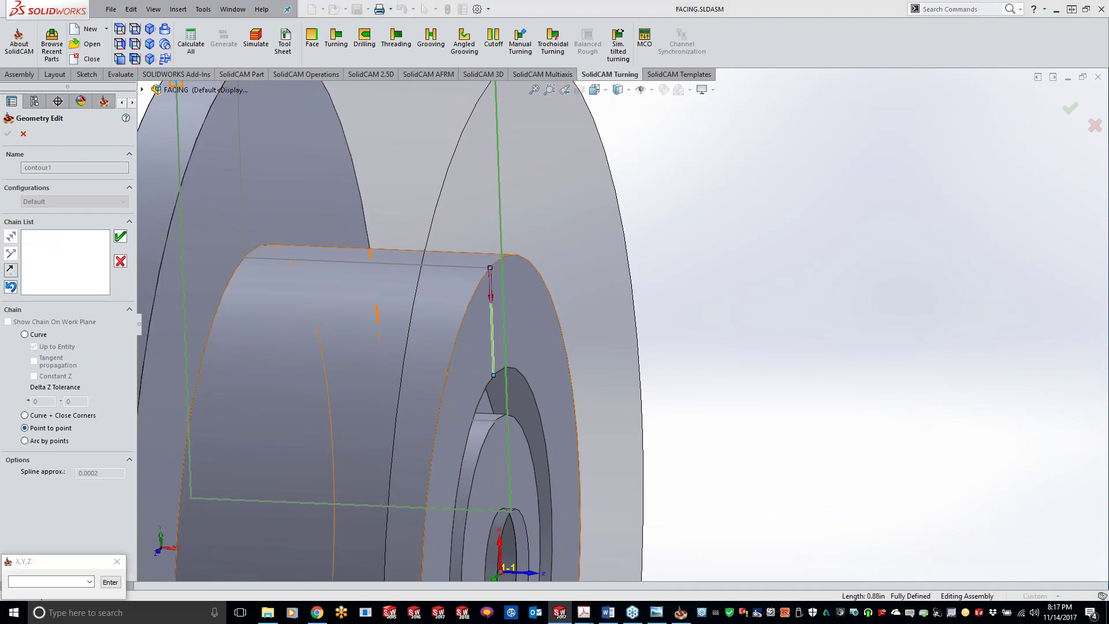
left_click(498, 511)
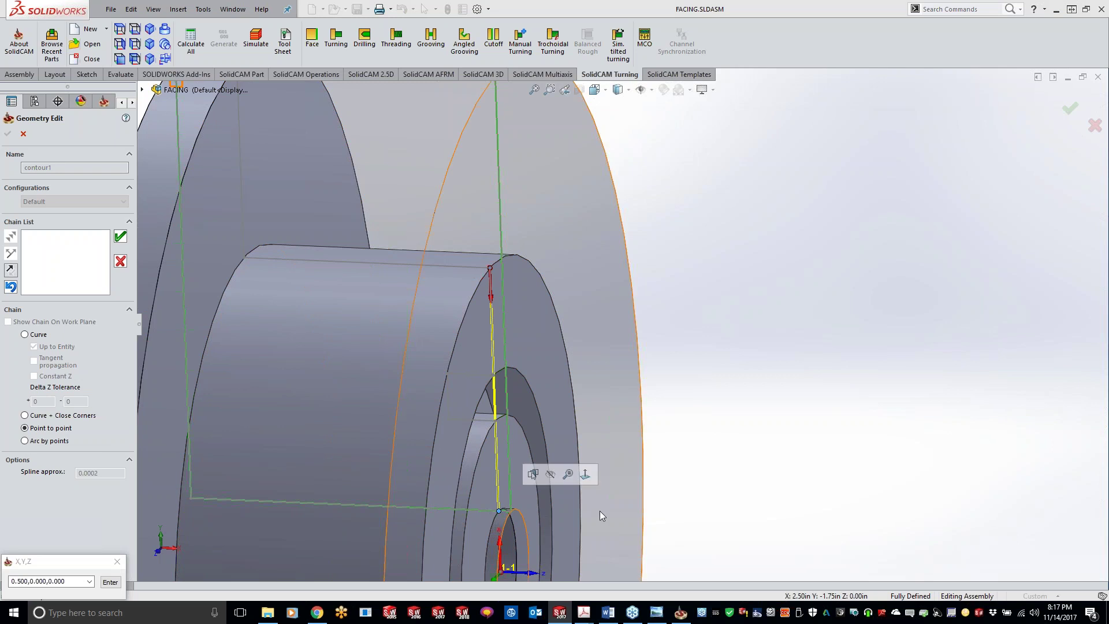
key("z")
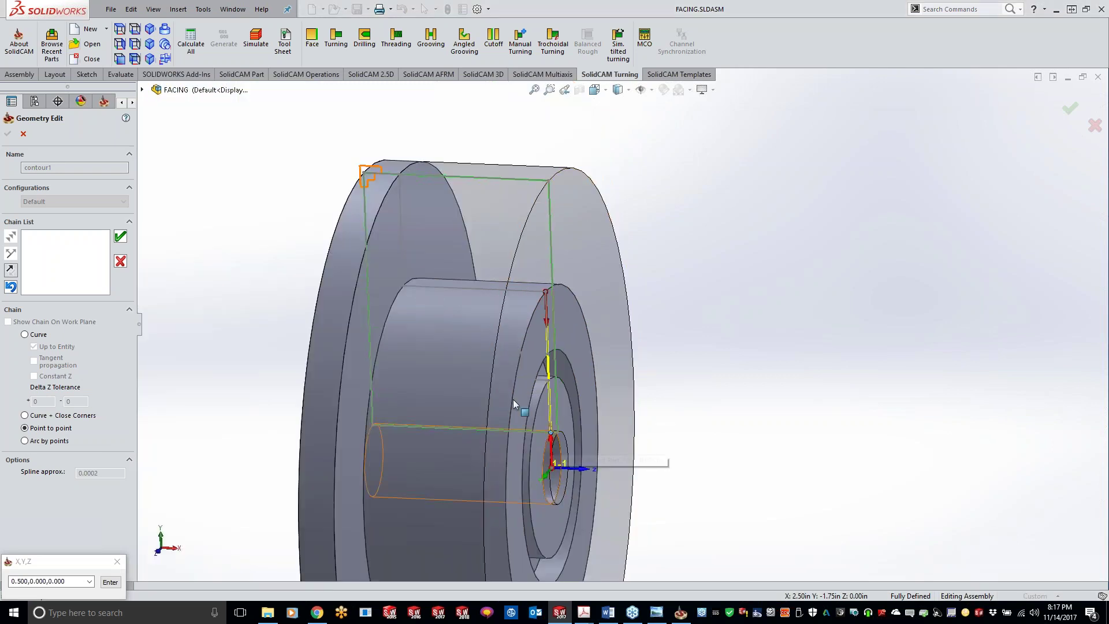
left_click(120, 236)
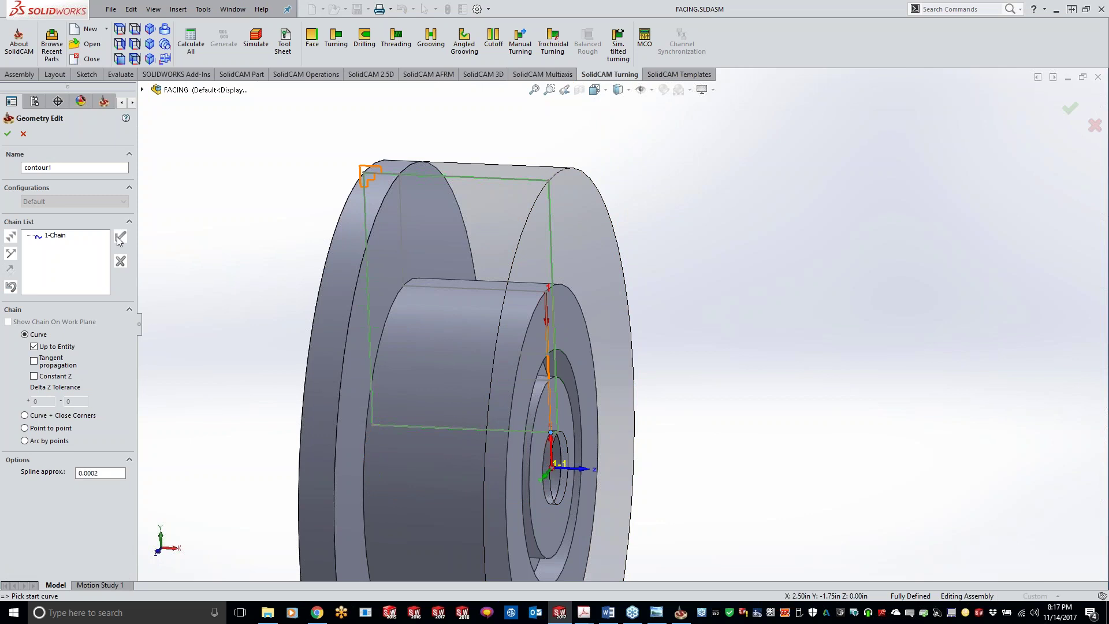
left_click(8, 135)
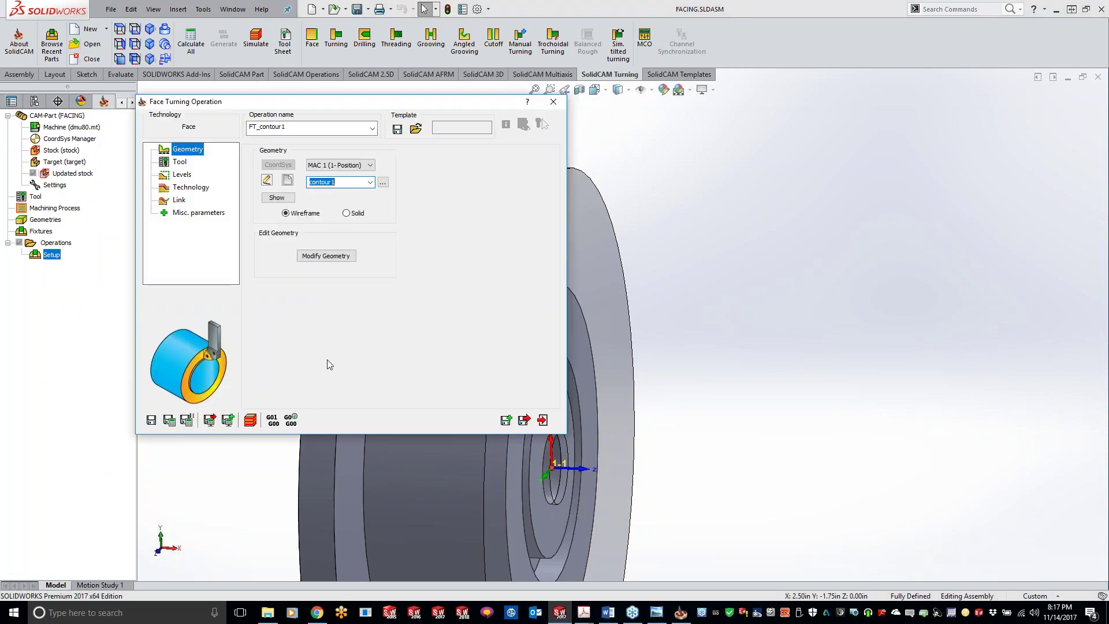
- Modify the new chain so its end is automatically extended to the stock, and accept the modified geometry
left_click(323, 256)
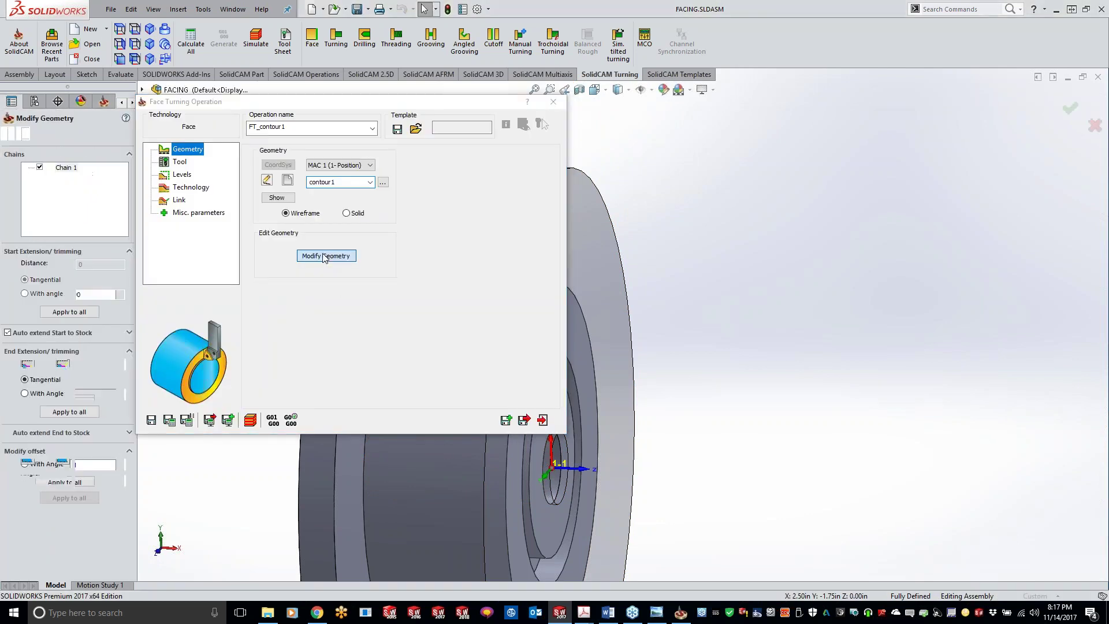
left_click(8, 503)
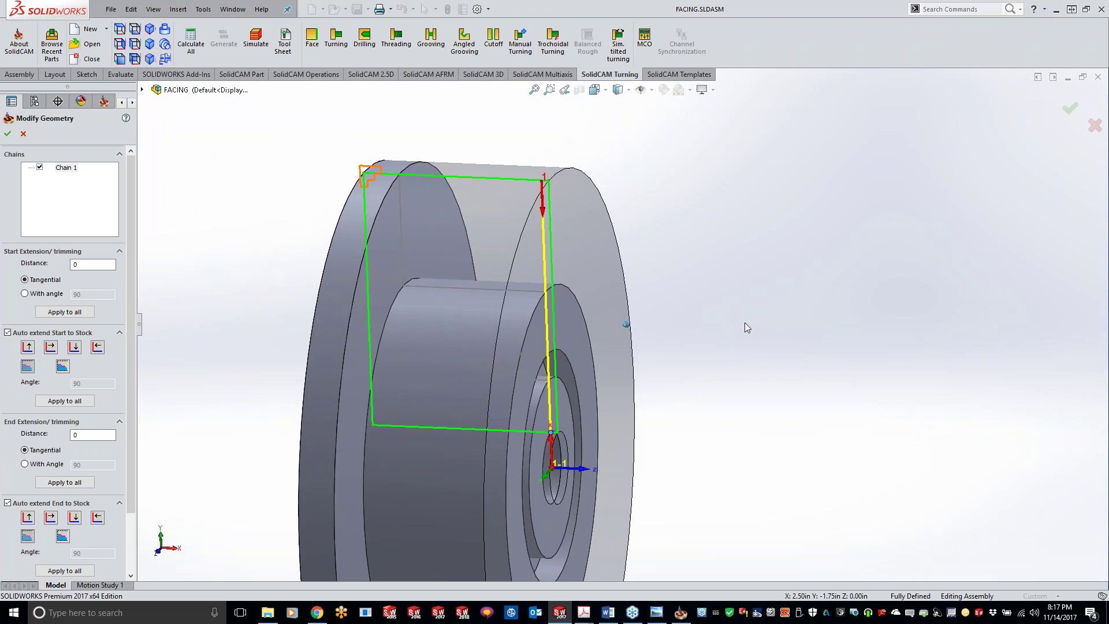
middle_click_drag(744, 322, 635, 324)
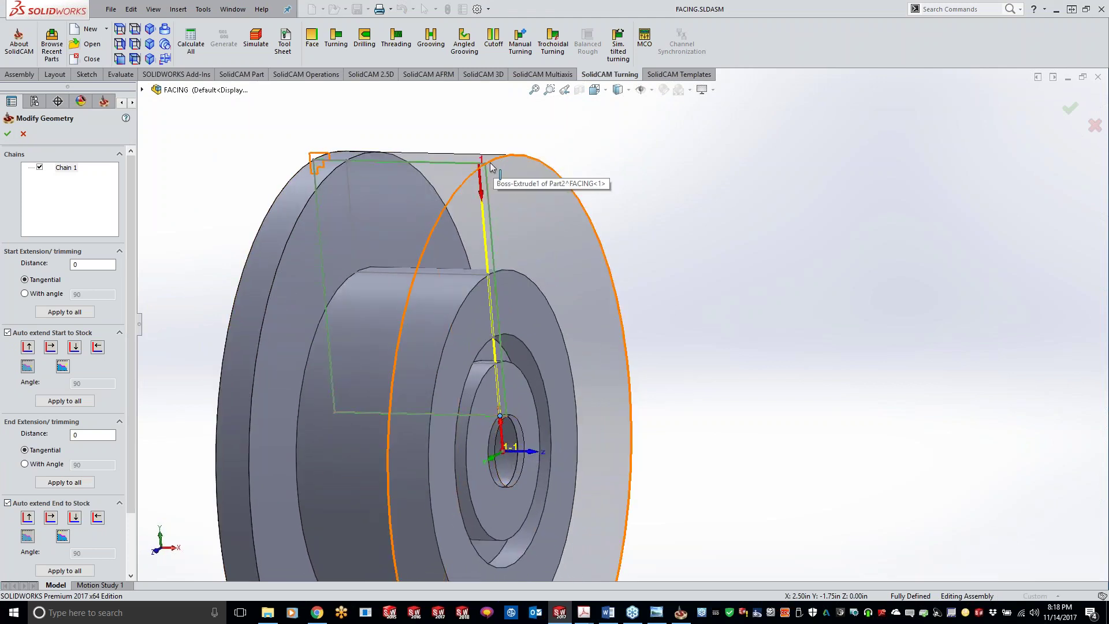
left_click(8, 135)
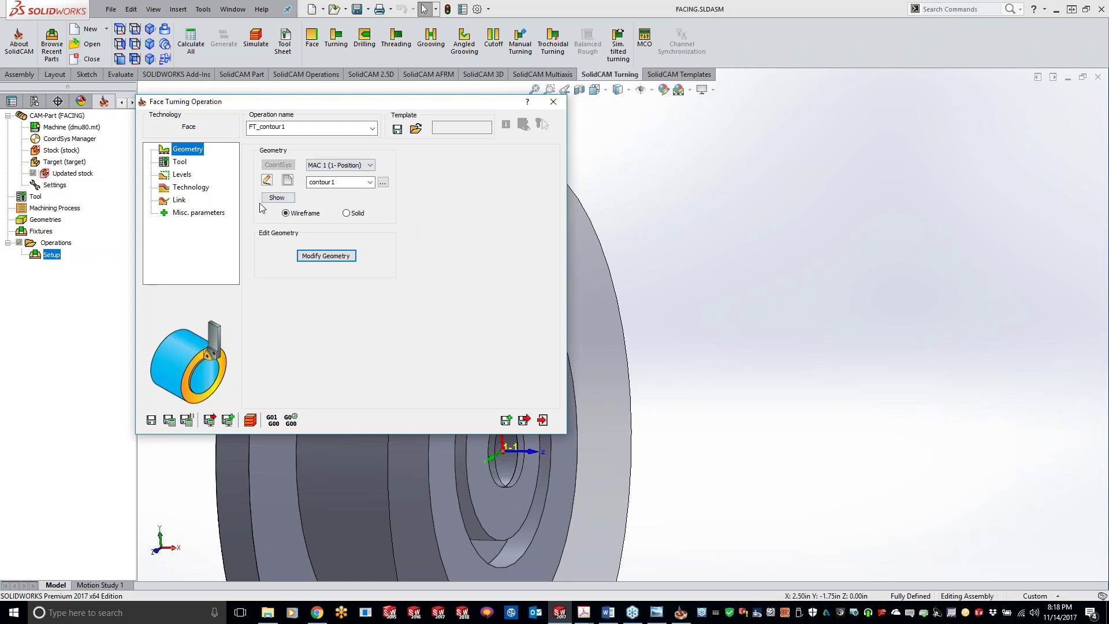
- Add a solid Ext. Rough tool to the tool table for the face turning operation
left_click(179, 164)
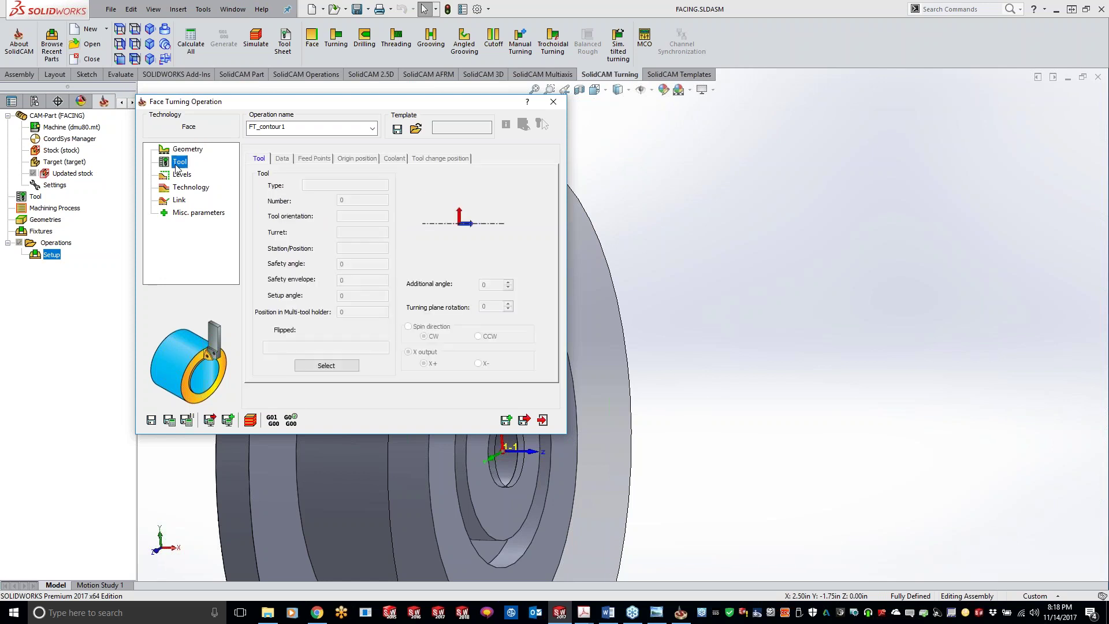
left_click(347, 372)
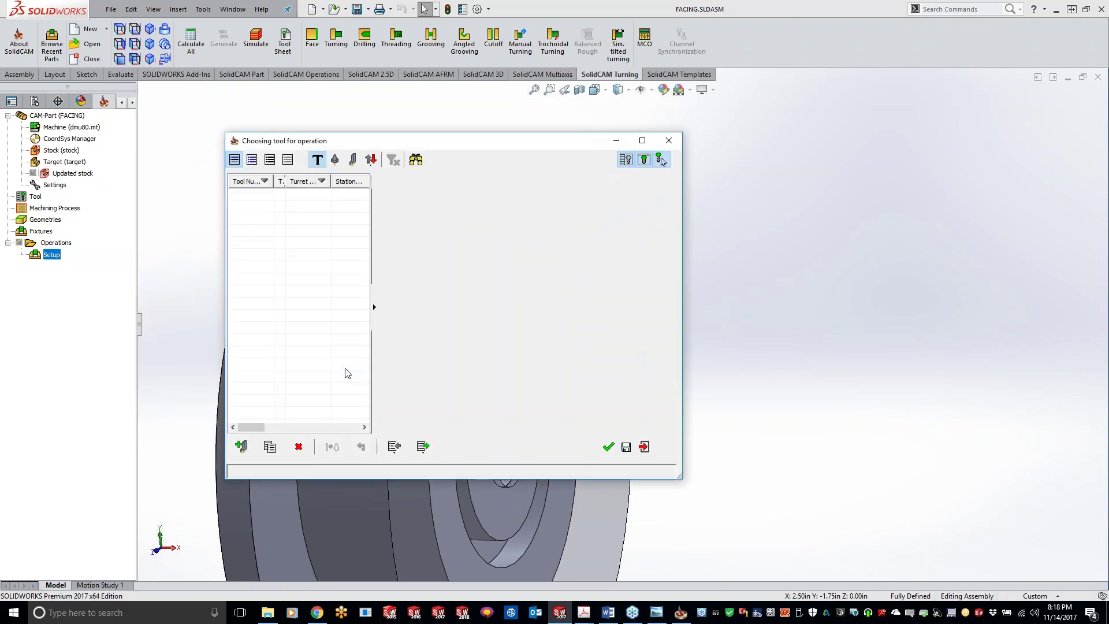
left_click(241, 446)
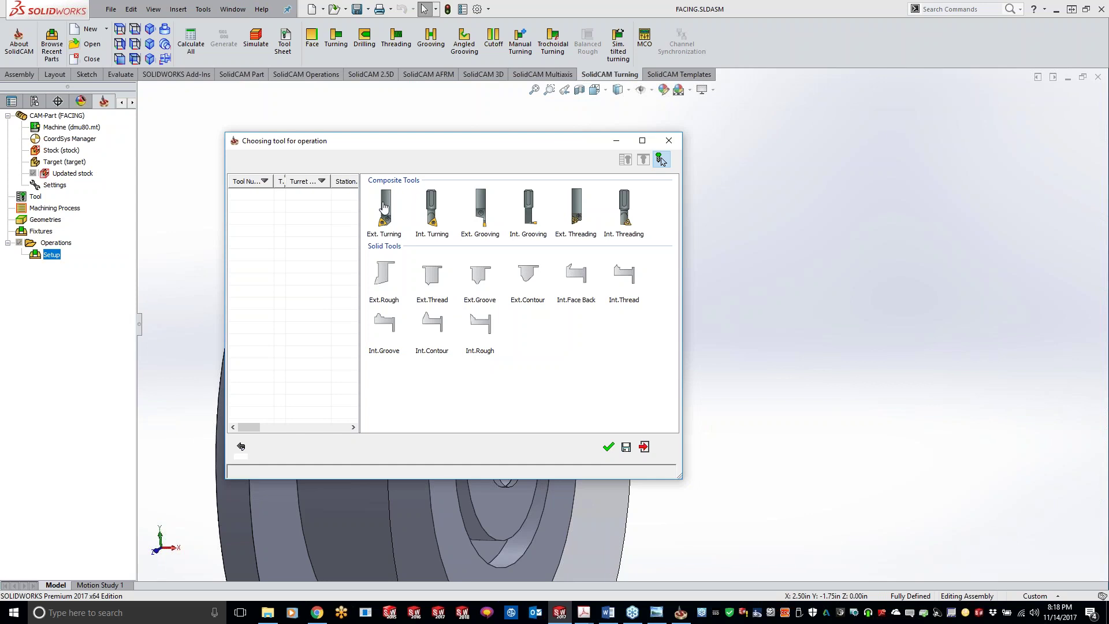
double_click(385, 279)
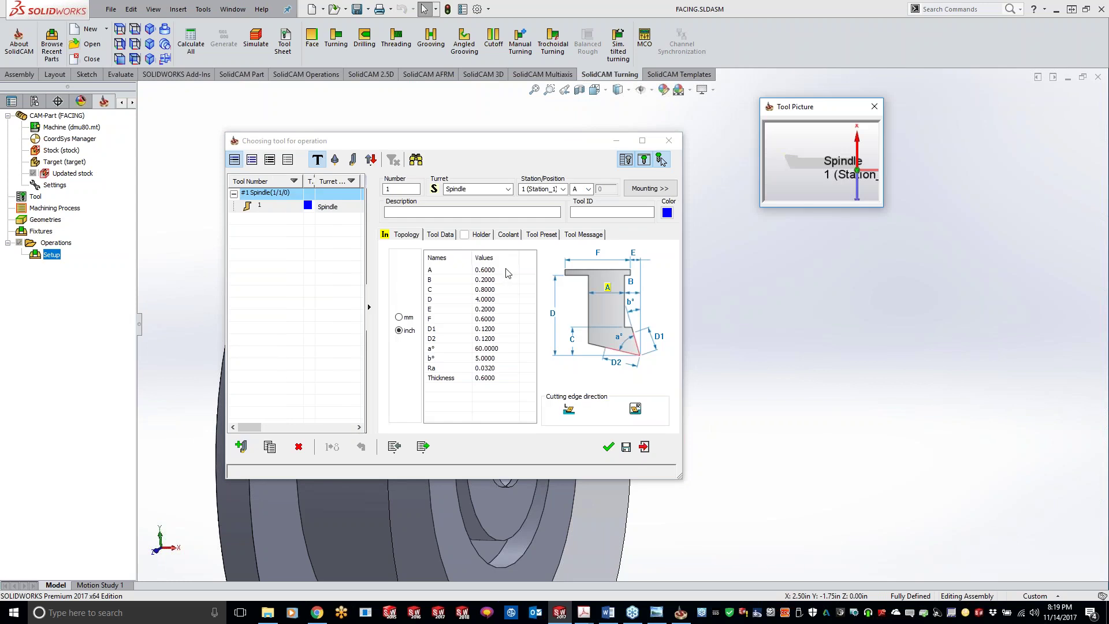
- Examine the Ext. Rough tool's topology parameters, from widths and lengths to the a° and b° angles
left_click(505, 271)
left_click(499, 281)
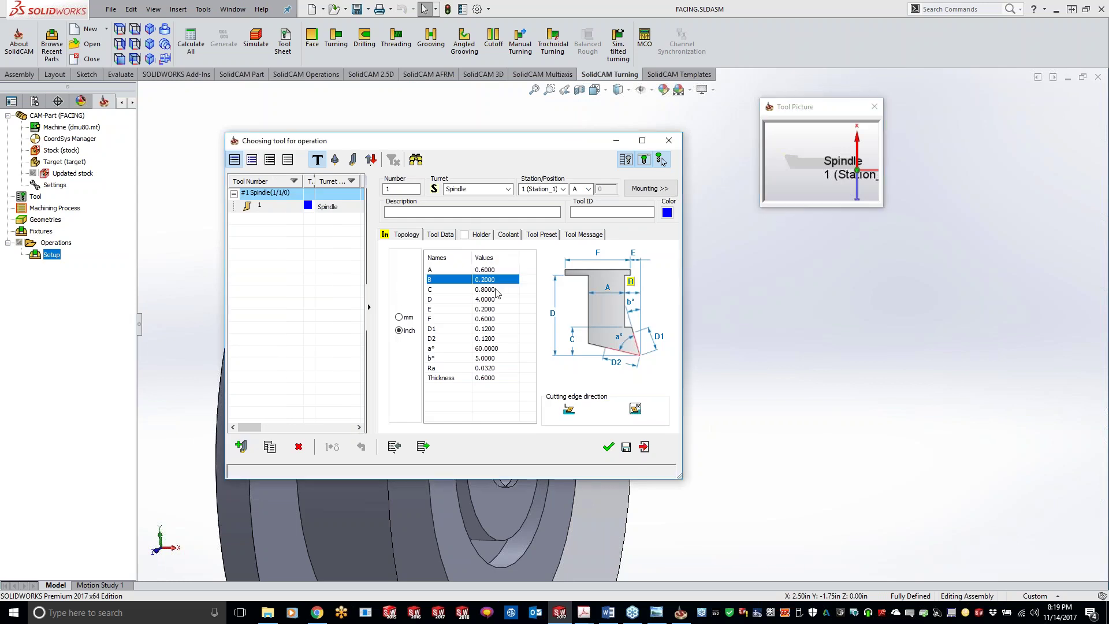
left_click(495, 290)
left_click(495, 299)
left_click(496, 309)
left_click(496, 329)
left_click(495, 347)
left_click(496, 361)
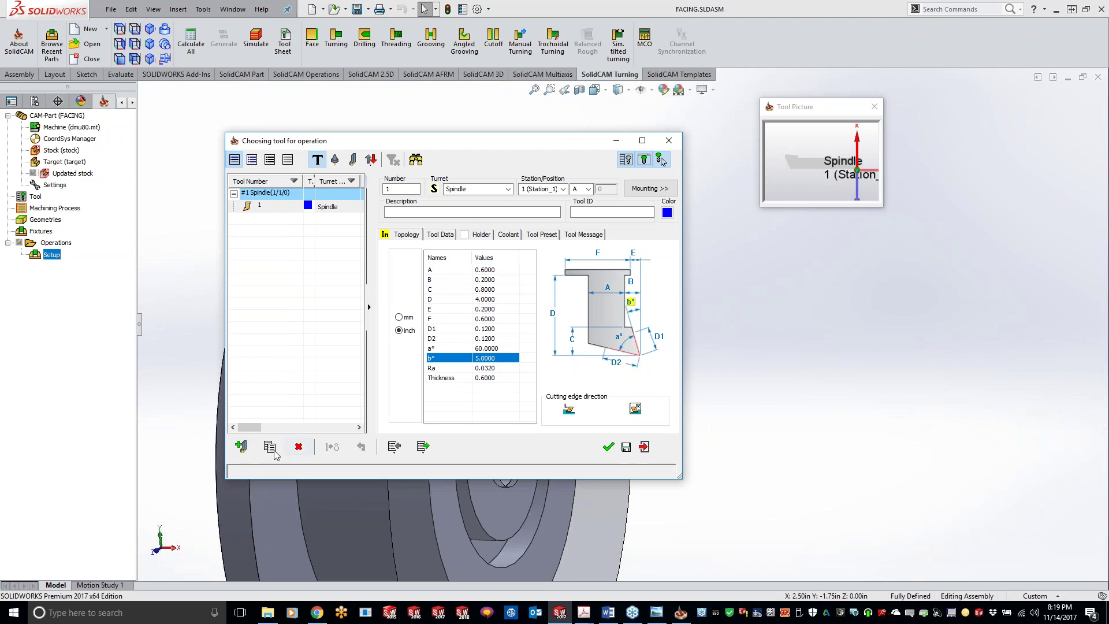
- Add a composite Ext. Turning tool and set its insert clearance angle to N
left_click(241, 446)
left_click(394, 218)
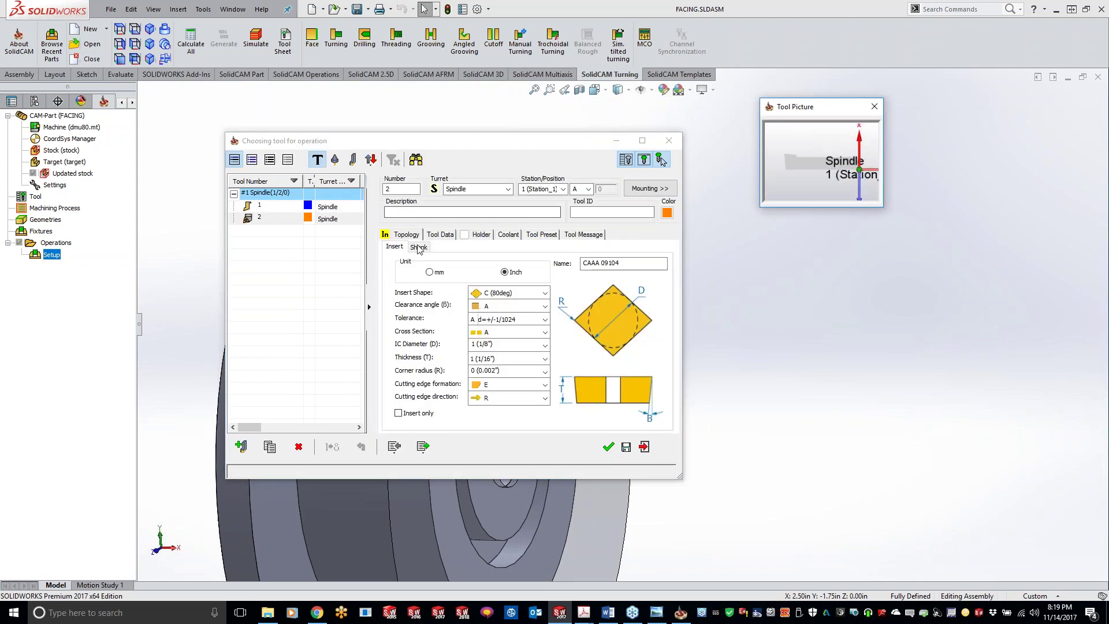
left_click(525, 307)
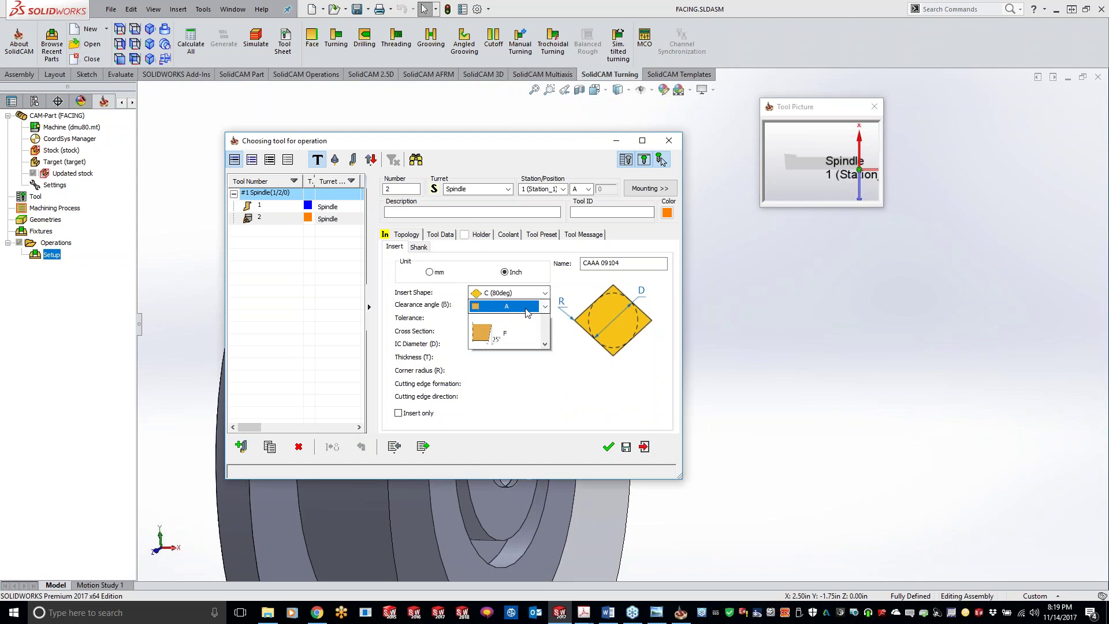
left_click_drag(547, 414, 538, 467)
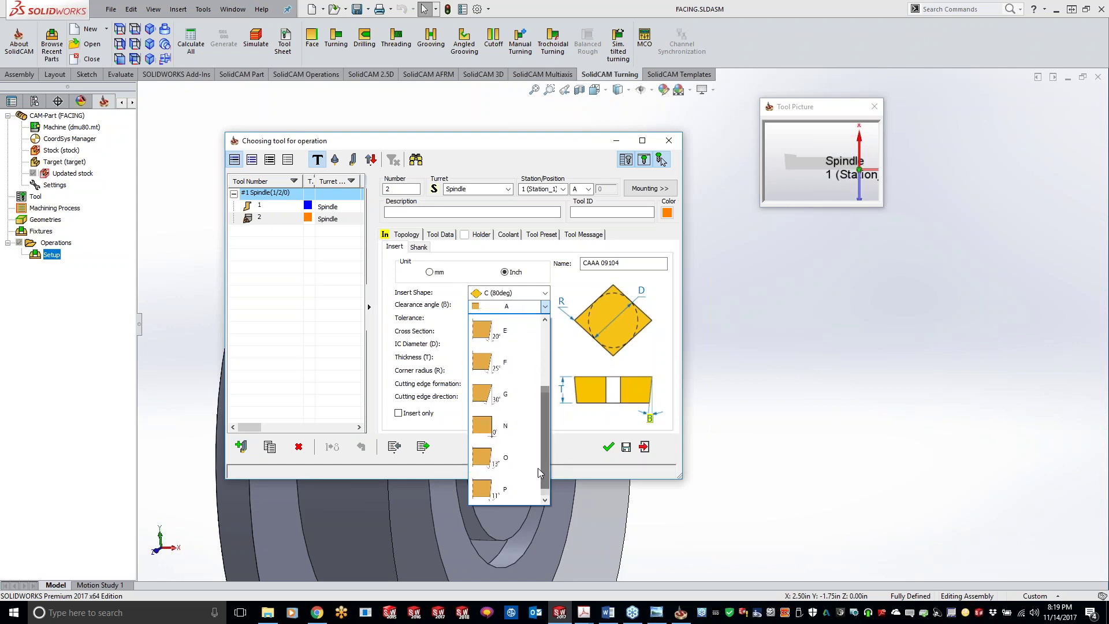
left_click(514, 427)
- Set the insert's tolerance to M and its cross section to G
left_click(523, 319)
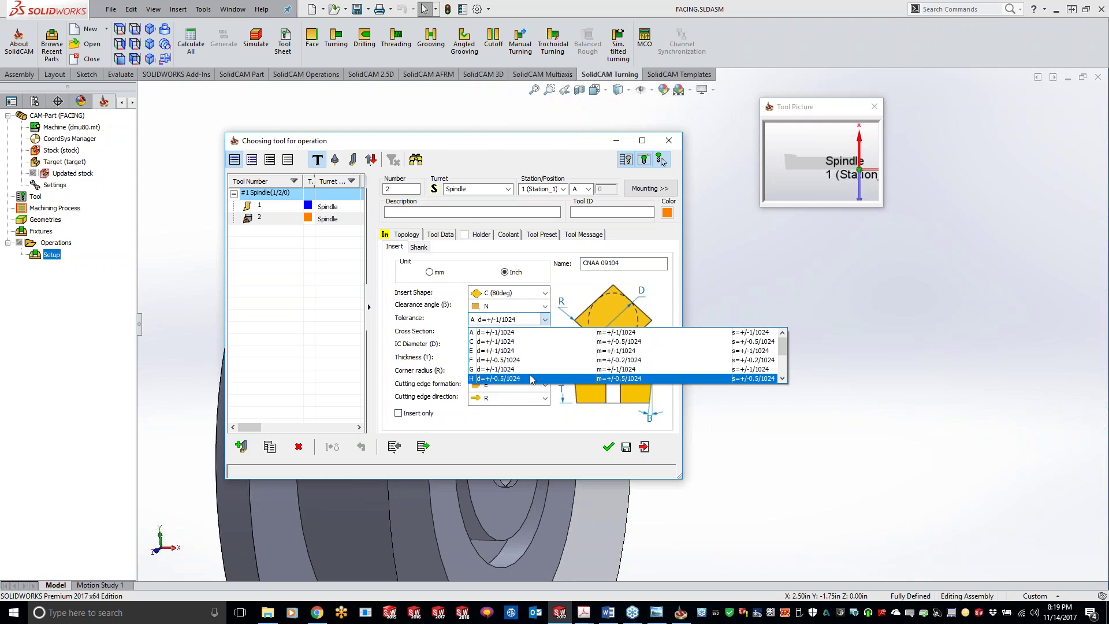
scroll(527, 377, "down", 2)
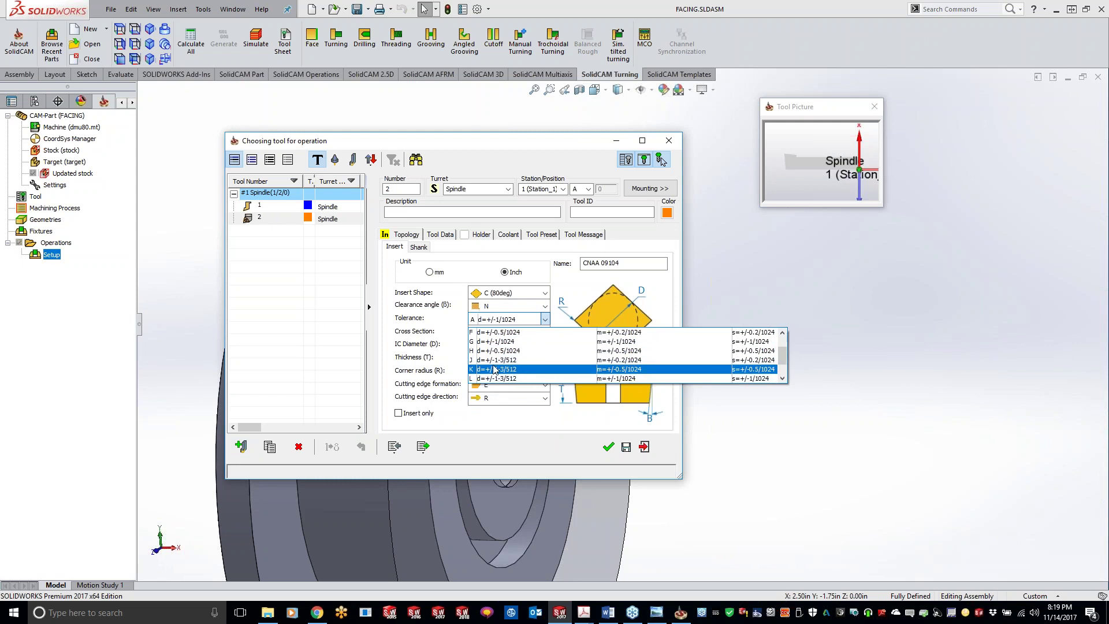
scroll(494, 370, "down", 1)
left_click(497, 377)
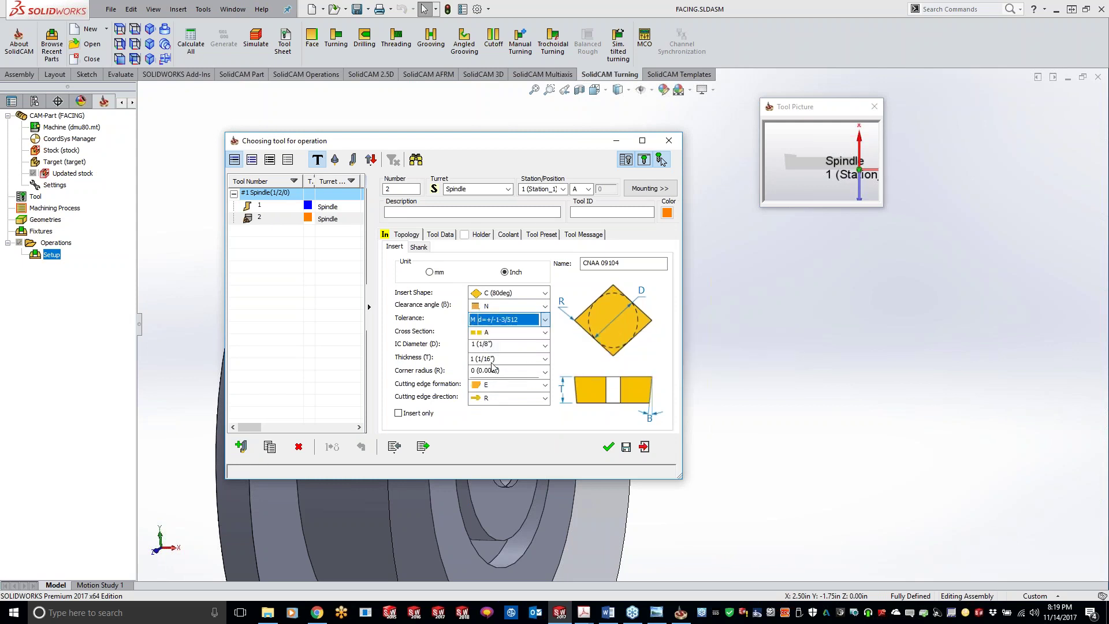
left_click(543, 332)
left_click(490, 484)
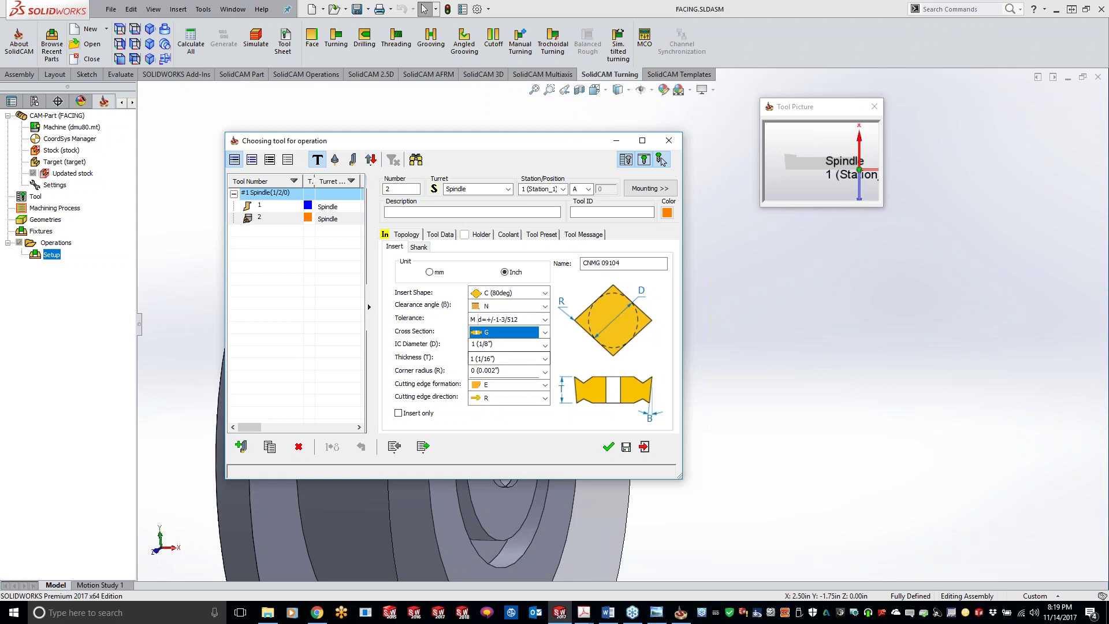
- Set the insert's IC diameter to 4 (1/2"), thickness to 3 (3/16") and corner radius to 2 (1/32")
left_click(545, 345)
scroll(495, 391, "down", 2)
left_click(504, 364)
left_click(504, 360)
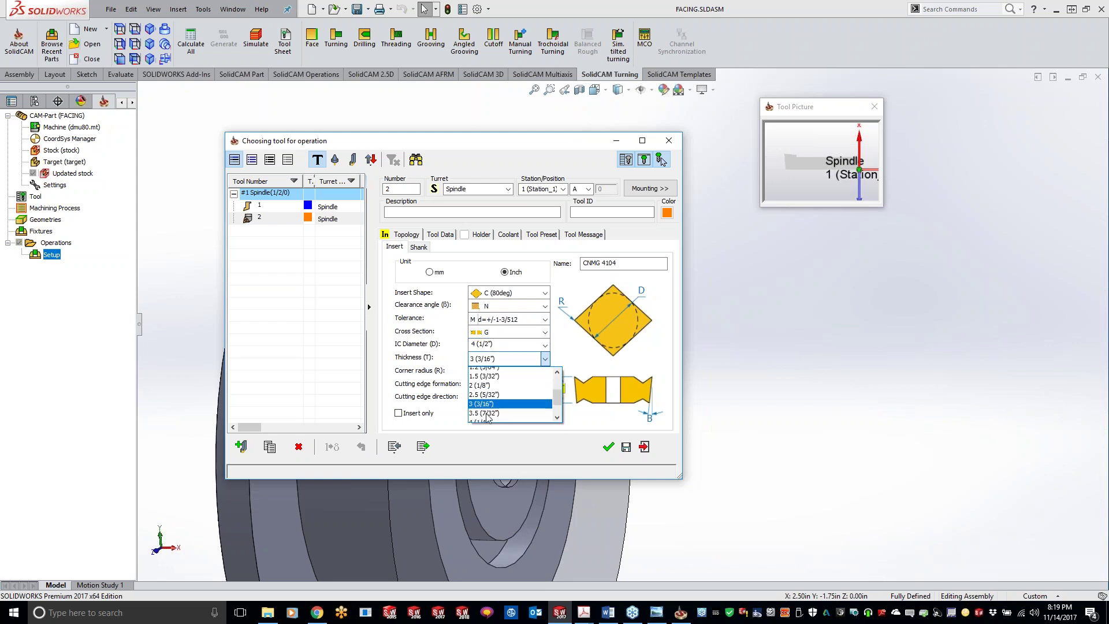
left_click(487, 418)
left_click(544, 372)
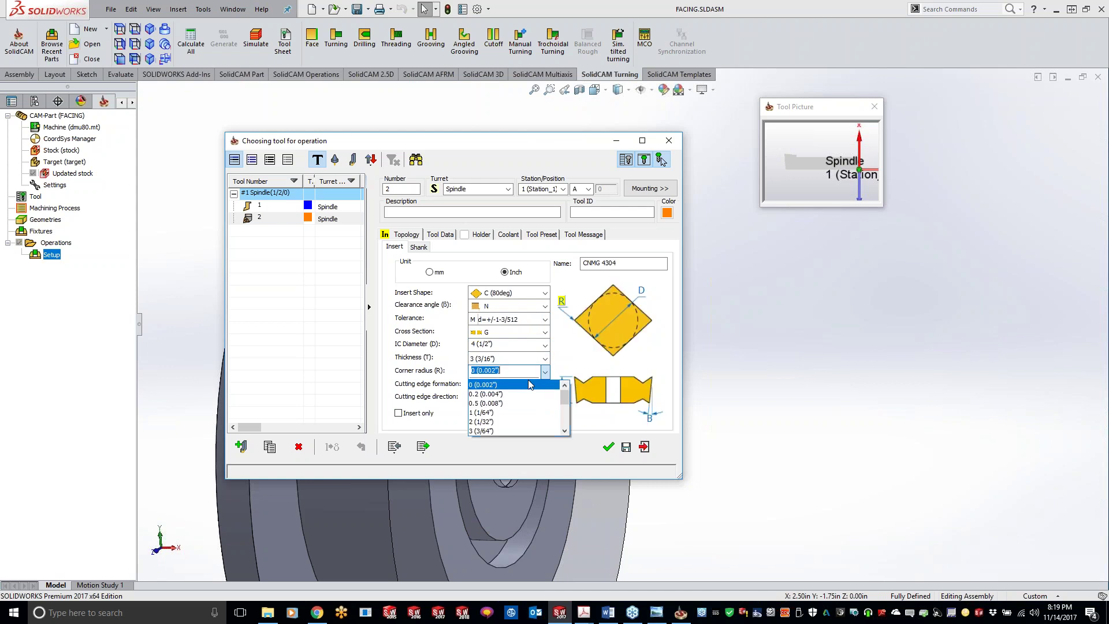
left_click(486, 422)
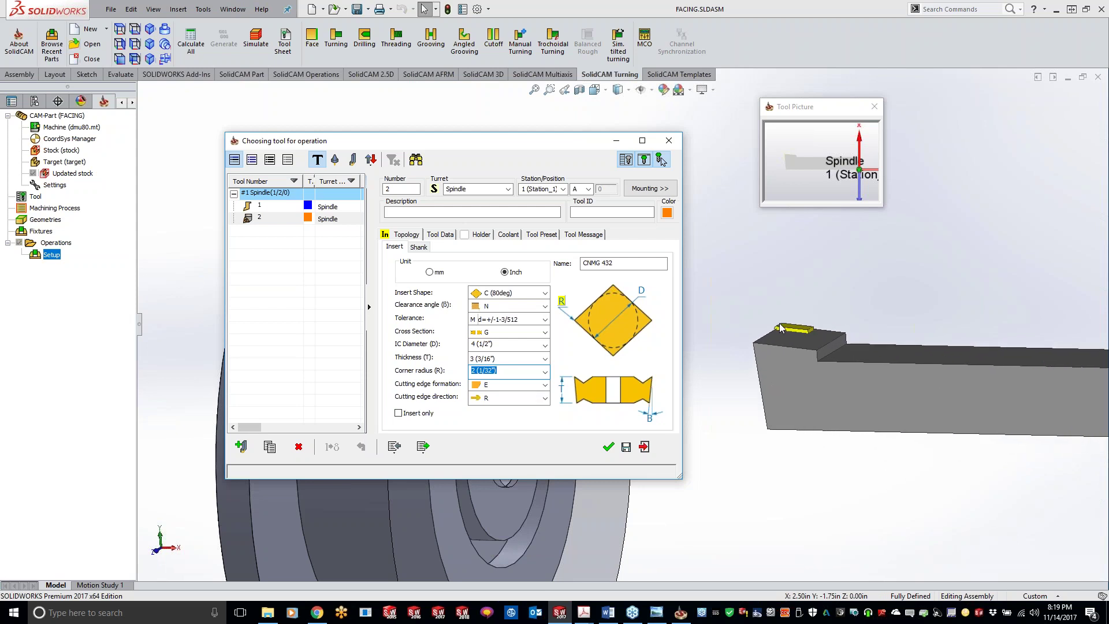
- Preview the tool as insert only in an enlarged tool picture, restore the shank, and view the tool's mounting
left_click(398, 413)
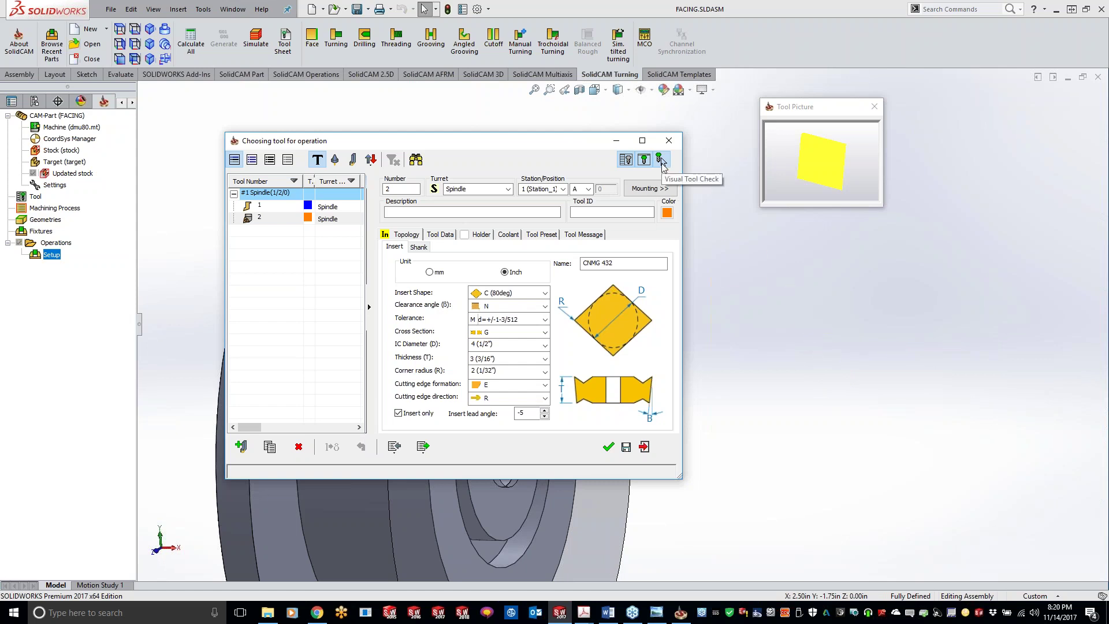
left_click(846, 193)
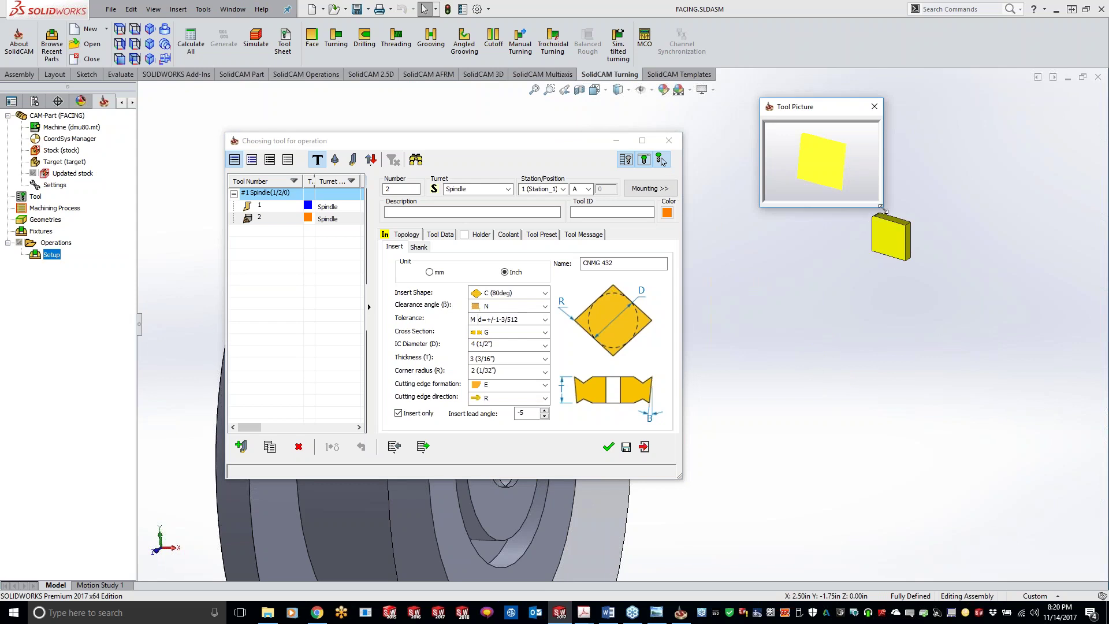
left_click_drag(882, 206, 1026, 376)
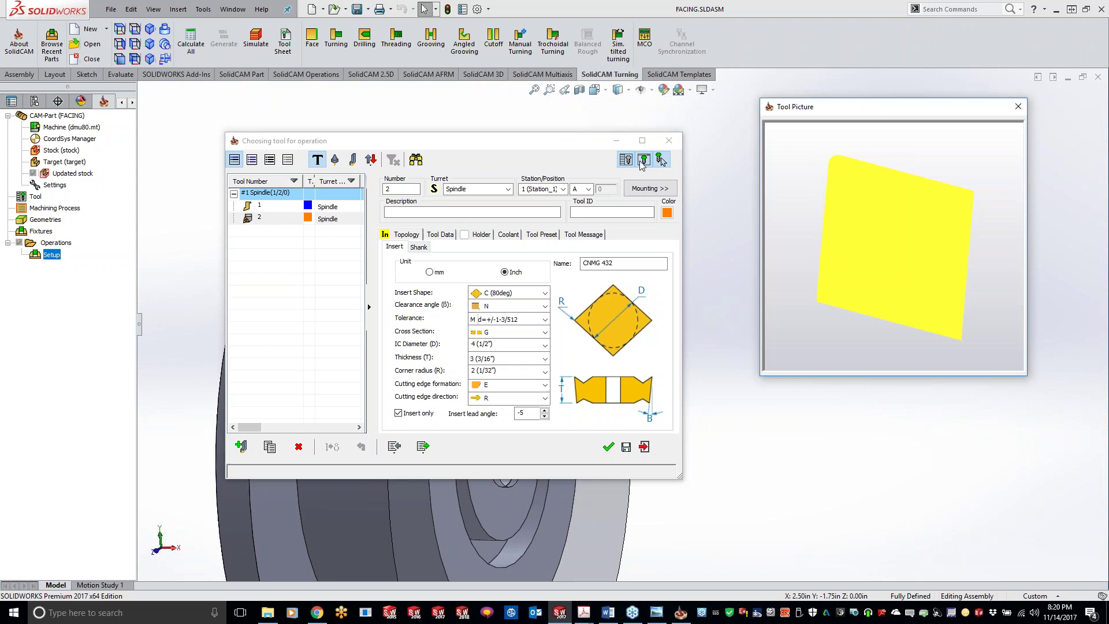
left_click_drag(915, 104, 877, 27)
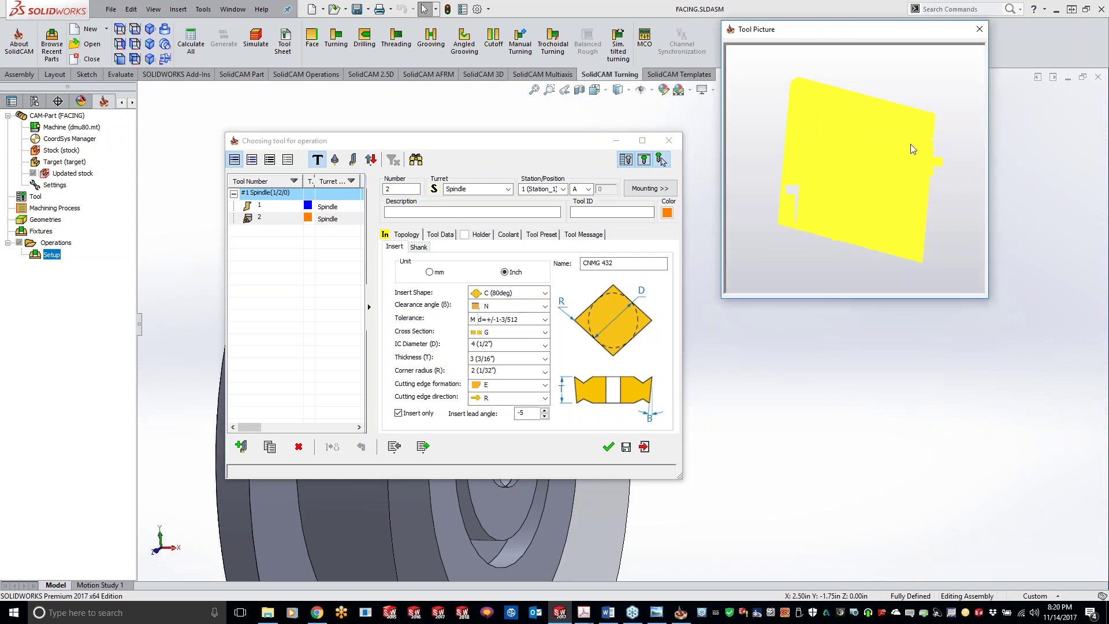
left_click(407, 414)
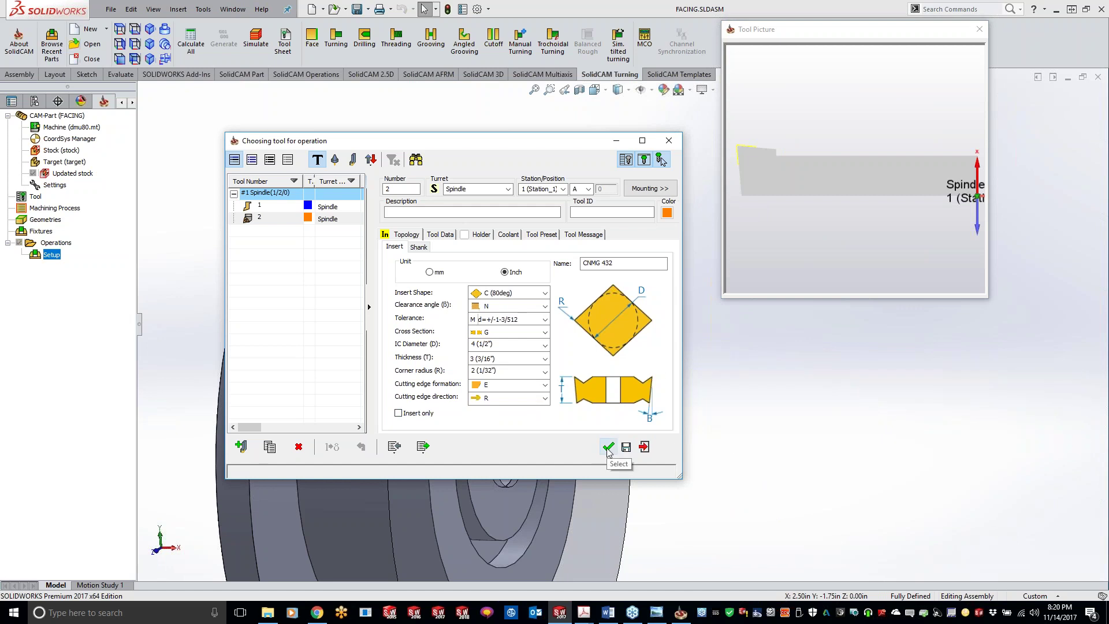
left_click(649, 188)
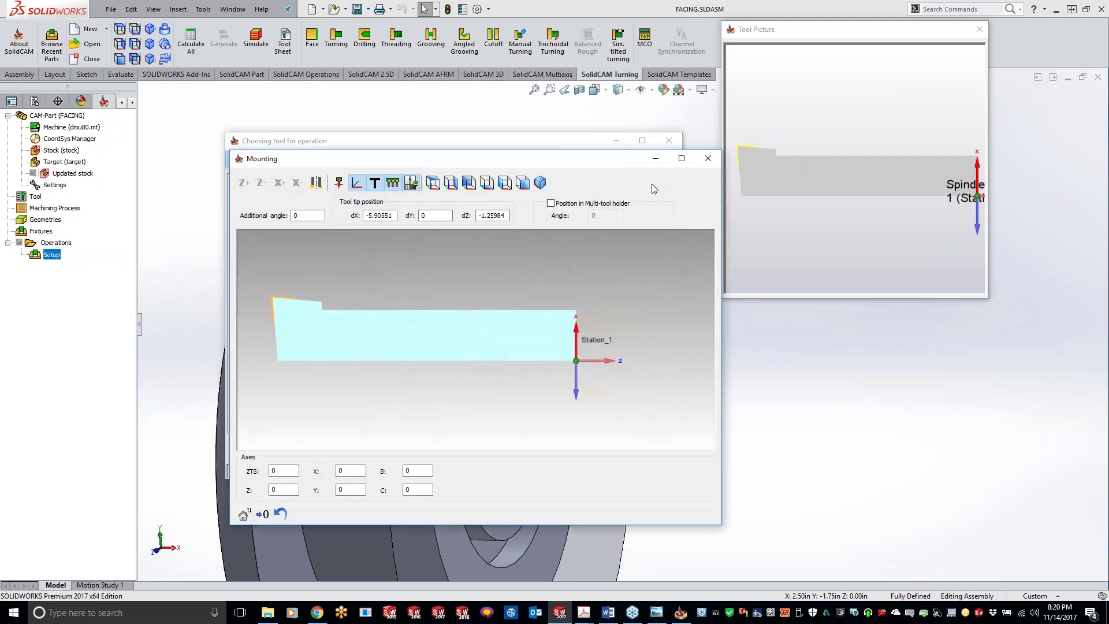
left_click(707, 158)
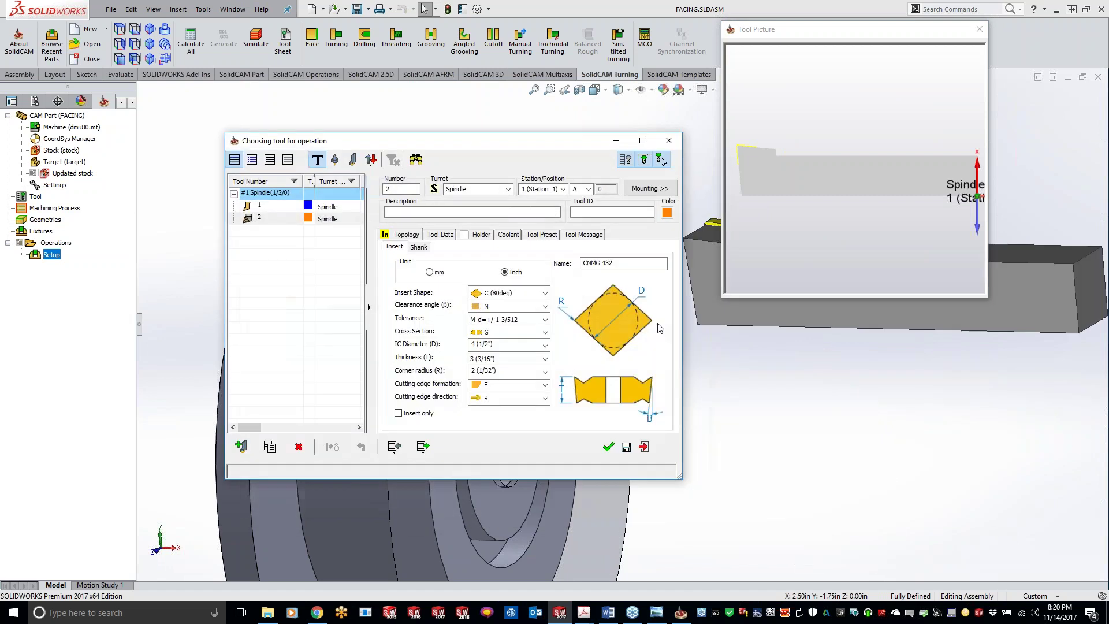
- Select the Ext. Turning tool for the operation, orient it vertically above the turning axis, and check it visually against the part
left_click(614, 449)
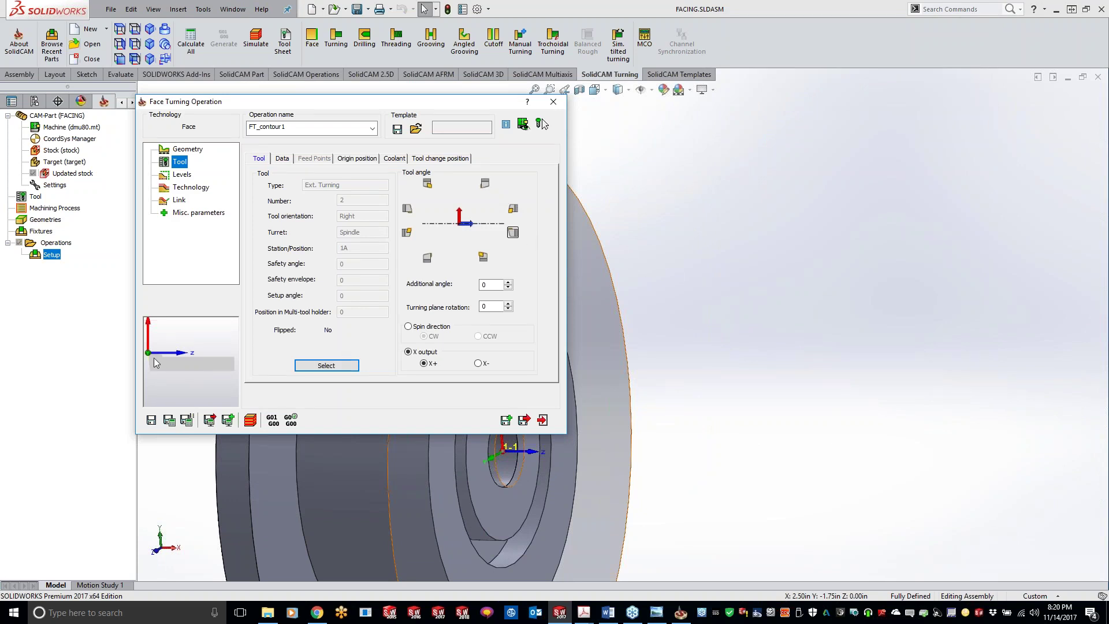
left_click(484, 183)
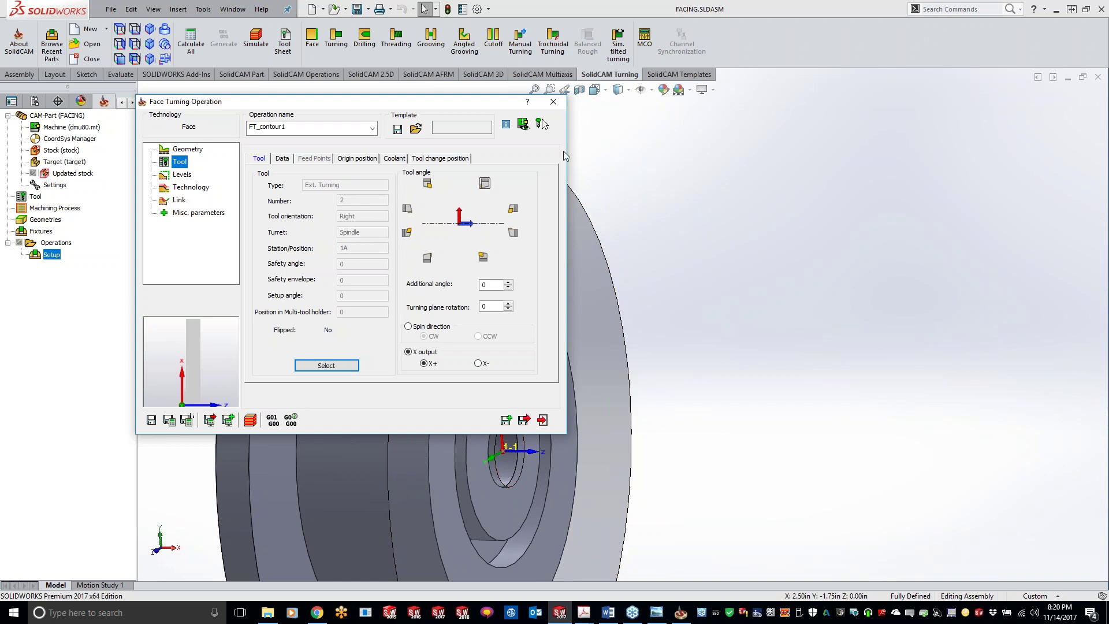
left_click(542, 123)
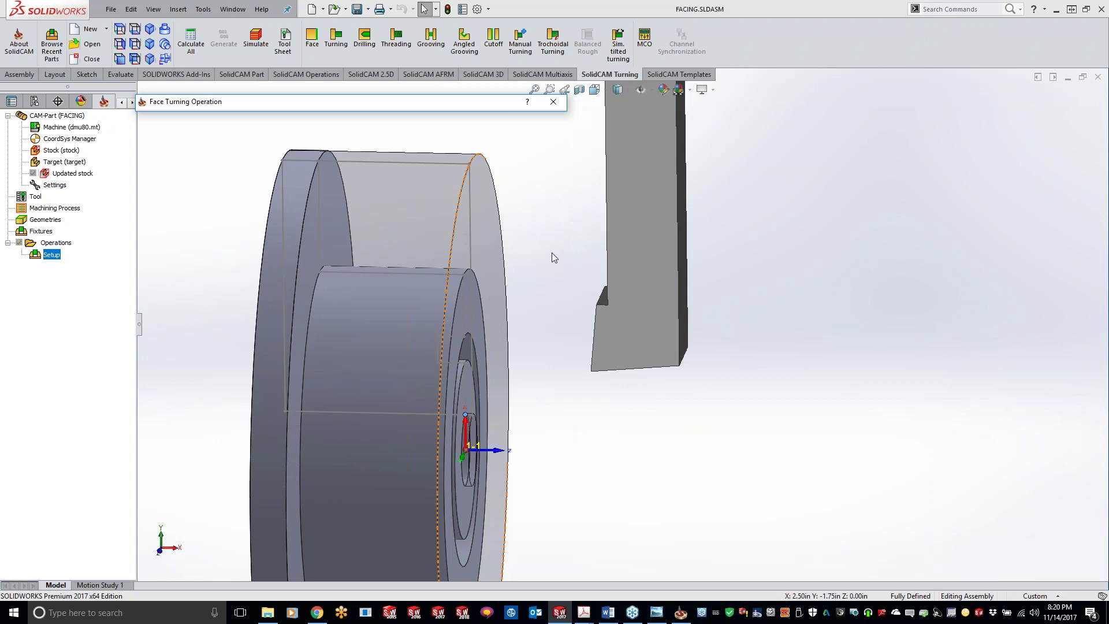
left_click(490, 151)
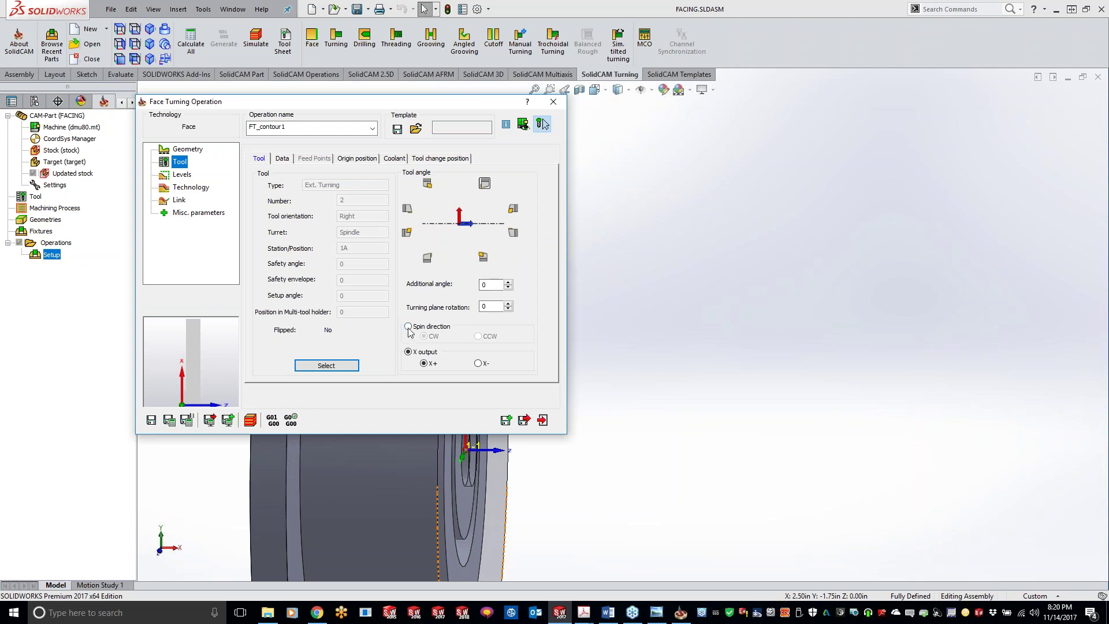
- Review the tool's feed and spin data, origin position, coolant options and tool change position
left_click(282, 160)
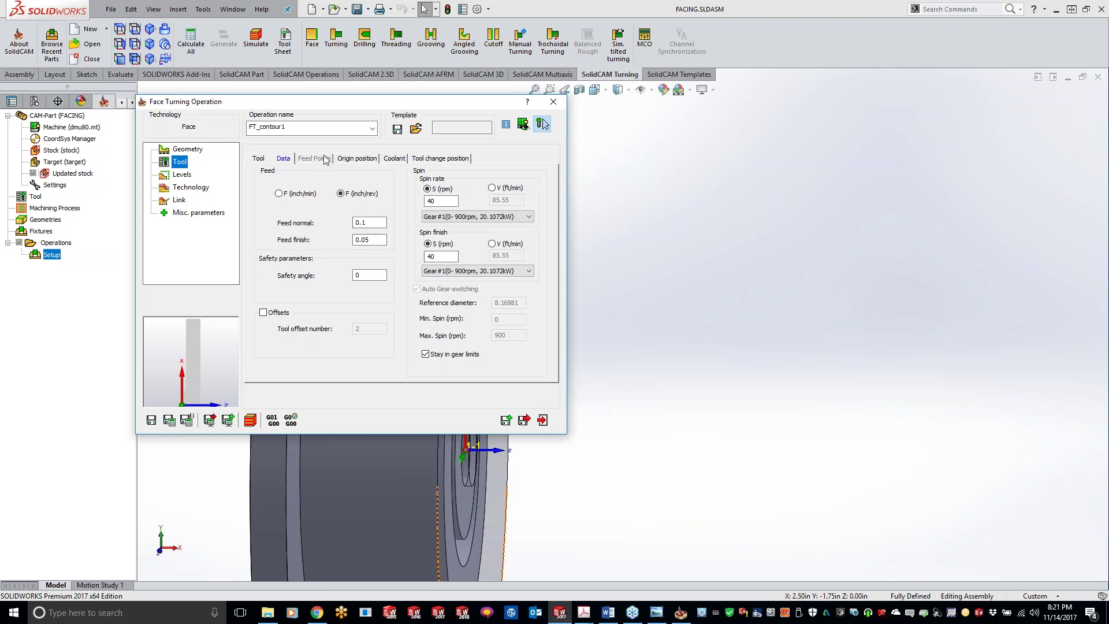
left_click(358, 163)
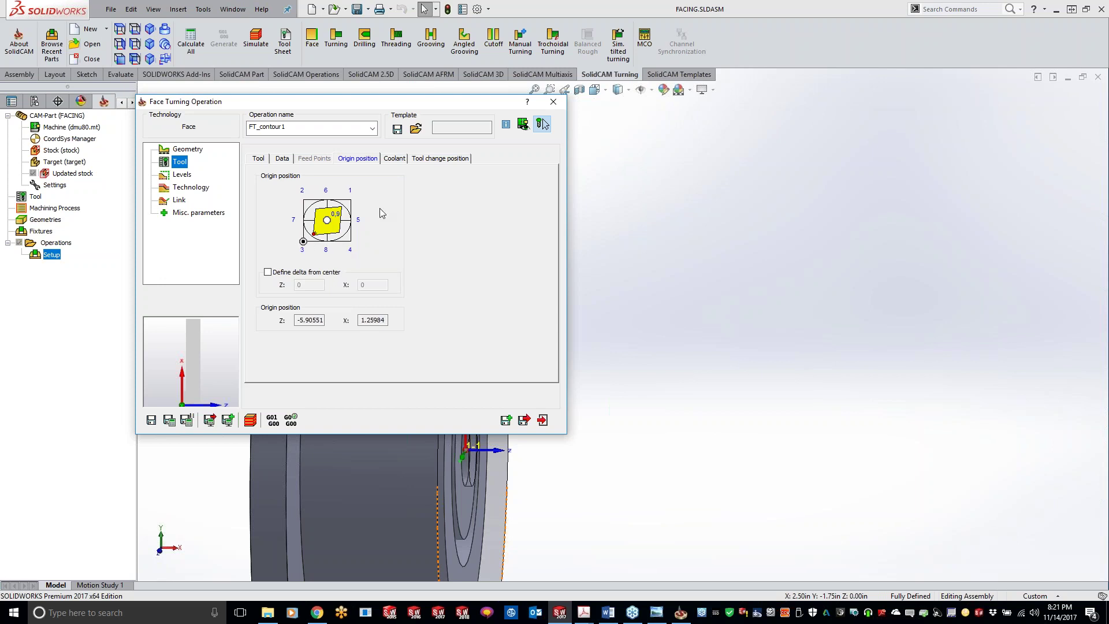
left_click(388, 159)
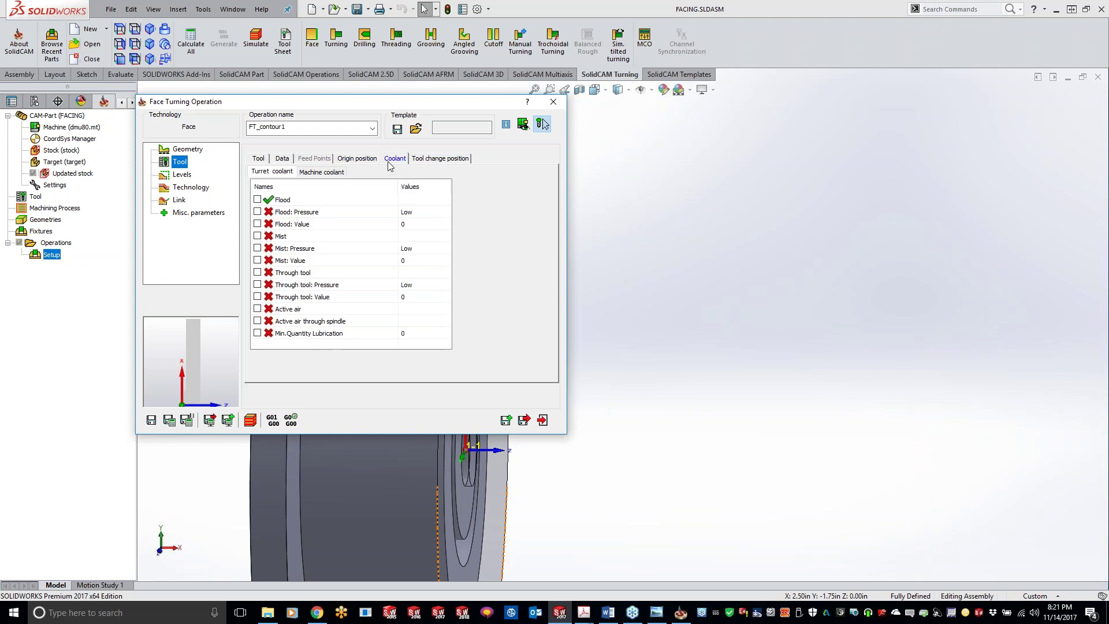
left_click(444, 161)
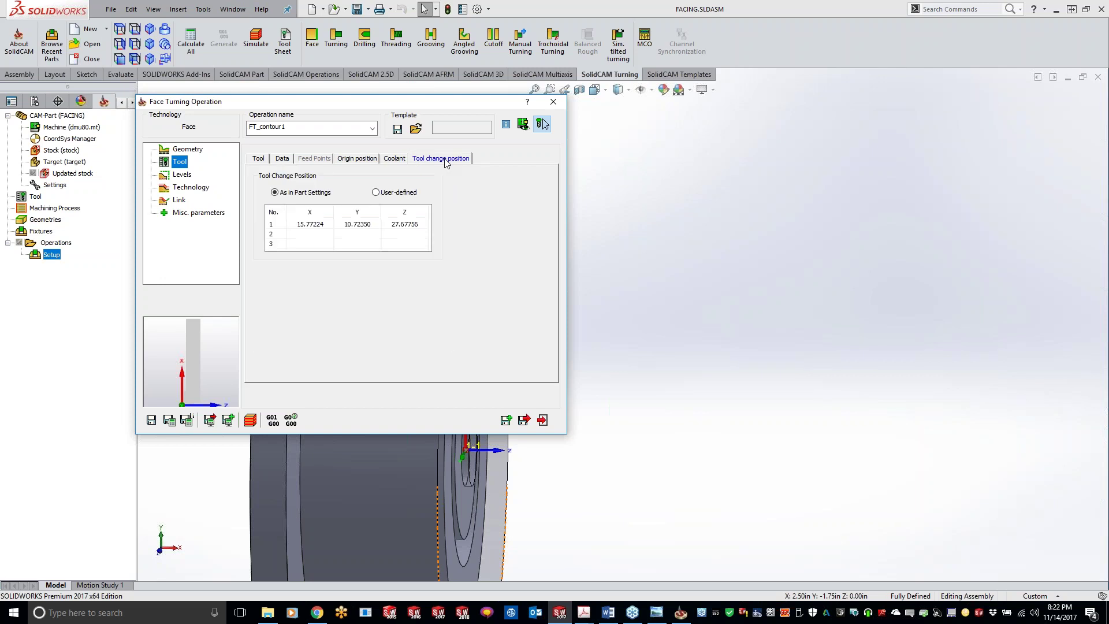
- Examine the safety distance levels, including the custom X and Z distances, and open the operation's technology parameters
left_click(183, 175)
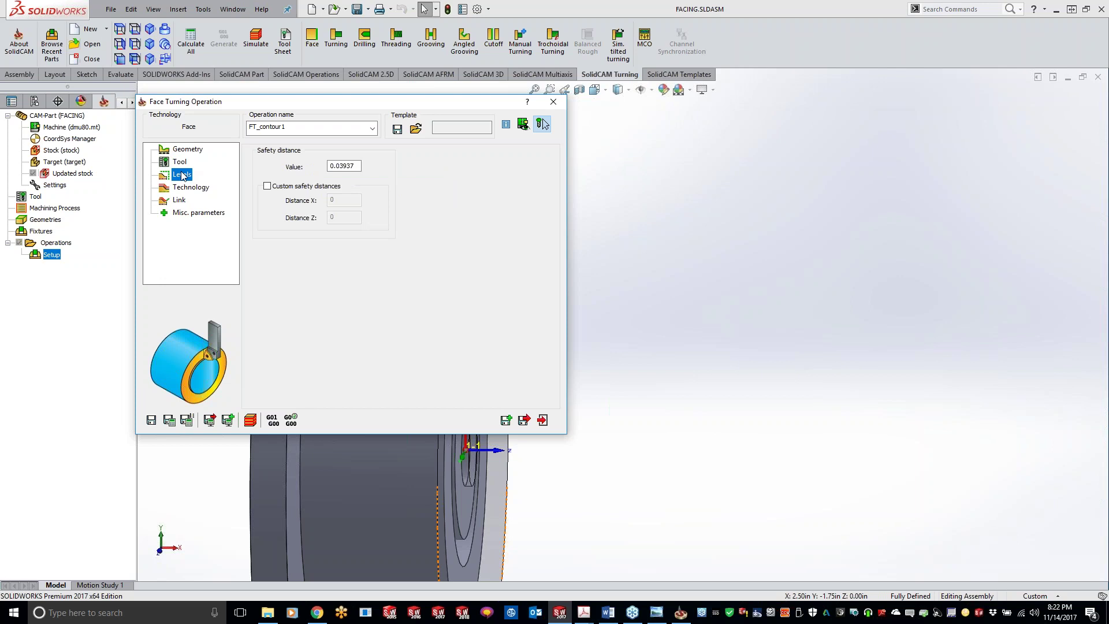
left_click_drag(378, 103, 791, 150)
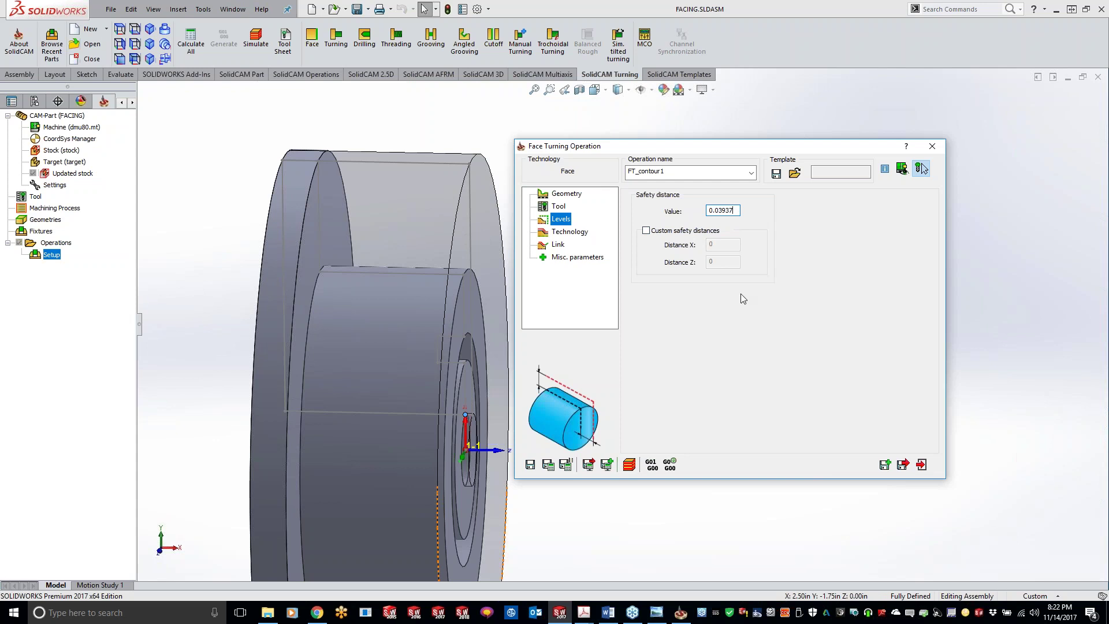
left_click(649, 232)
left_click(725, 244)
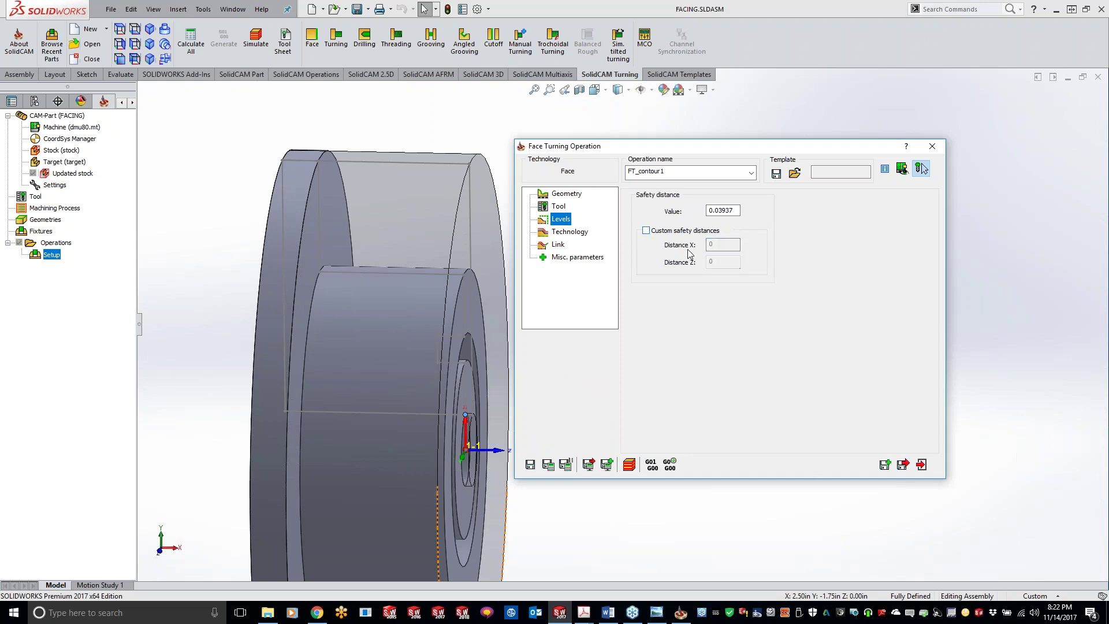
left_click(575, 234)
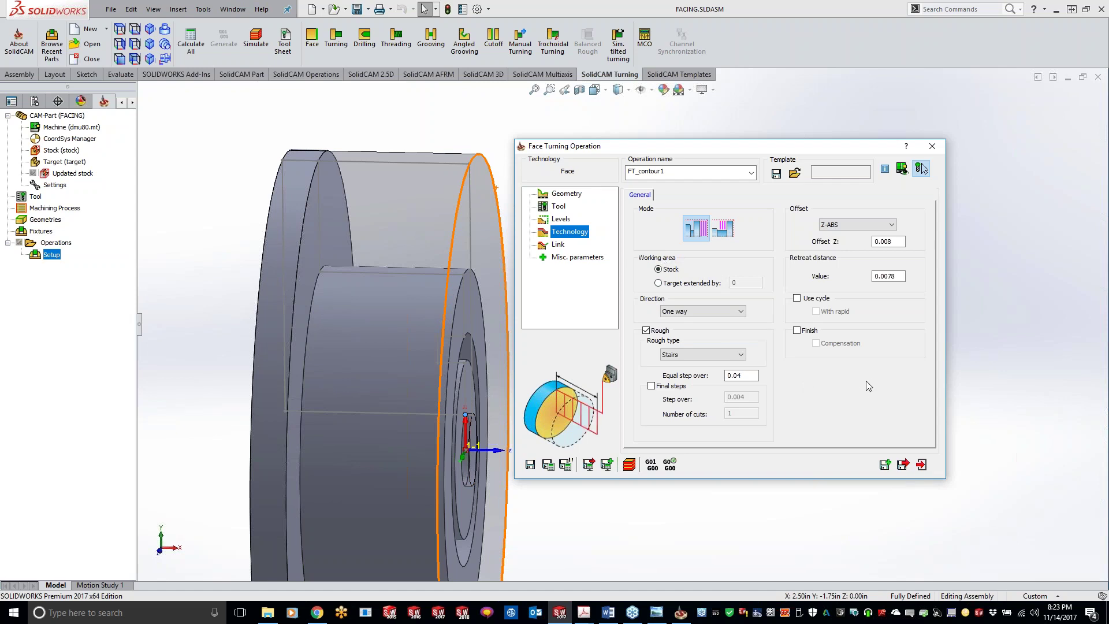
- Try a working area extended by 0.1 from the target, and return the working area to Stock
left_click(658, 282)
left_click(751, 281)
type(".1")
left_click(658, 269)
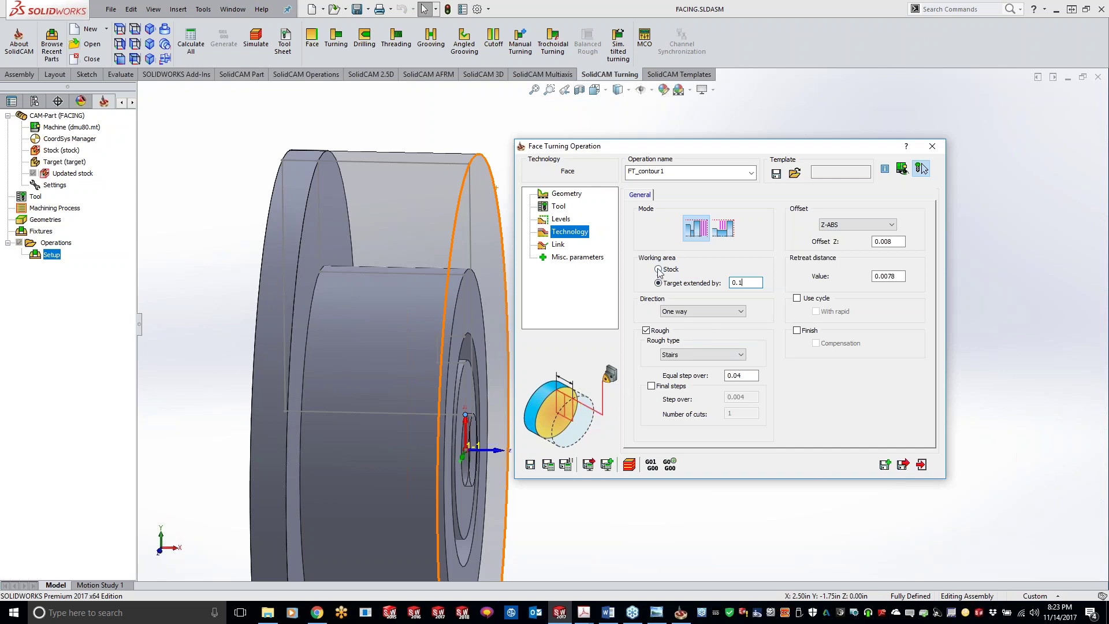
- Review the available cutting direction and rough type options for the face operation
left_click(687, 314)
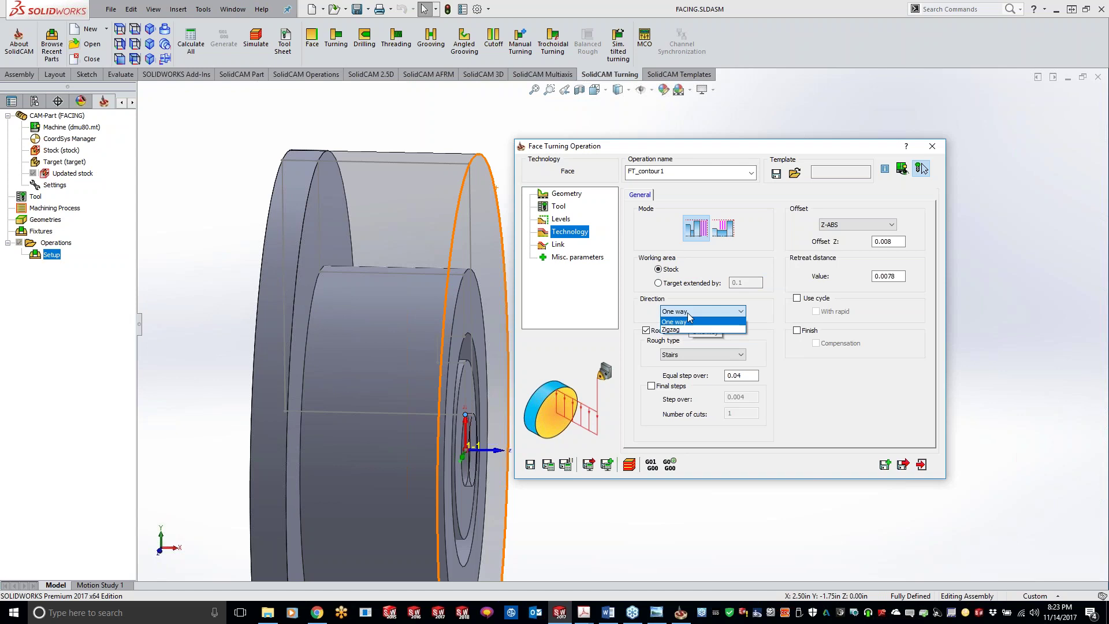
left_click(687, 313)
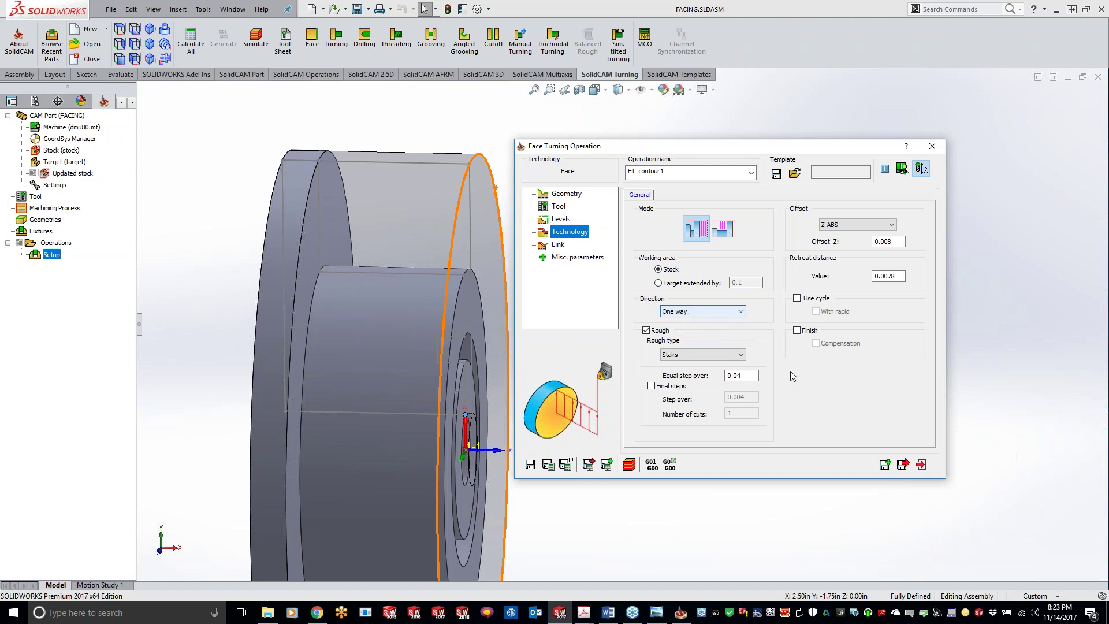
left_click(705, 355)
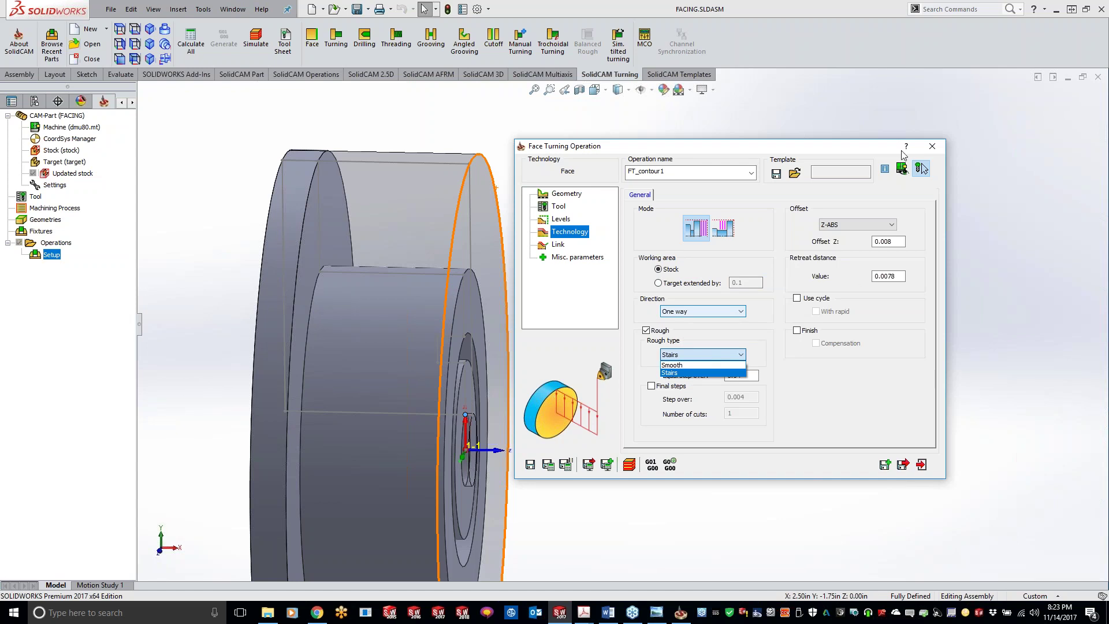
left_click(702, 356)
- Read the turning help topic on the Smooth and Stairs rough types, and close the help
left_click(906, 147)
left_click(589, 346)
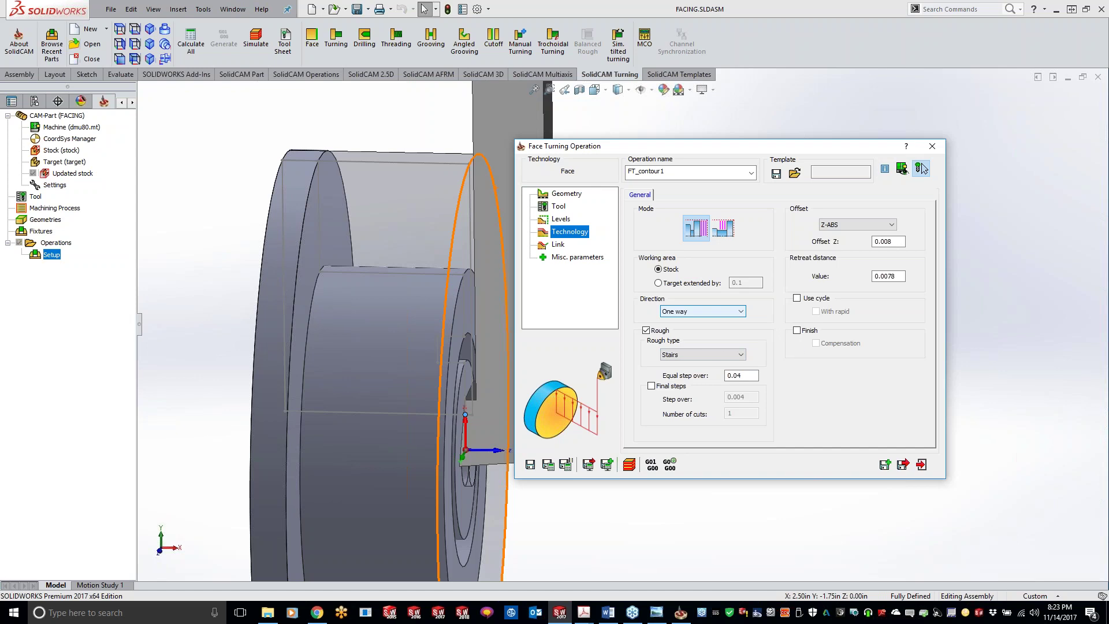
left_click(905, 146)
left_click(712, 355)
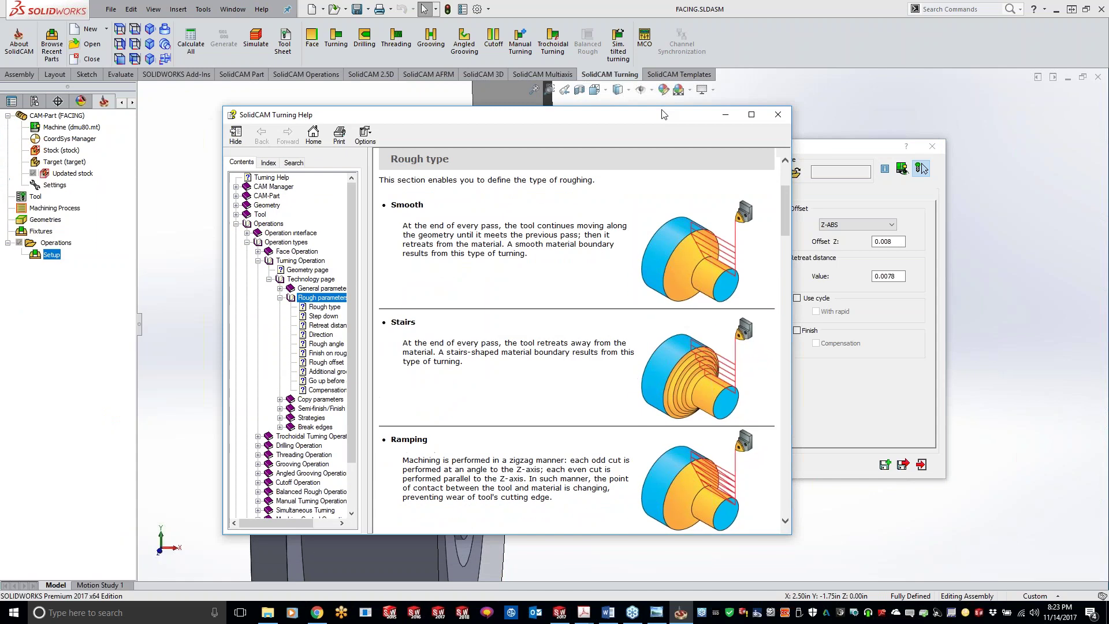
left_click_drag(671, 117, 544, 81)
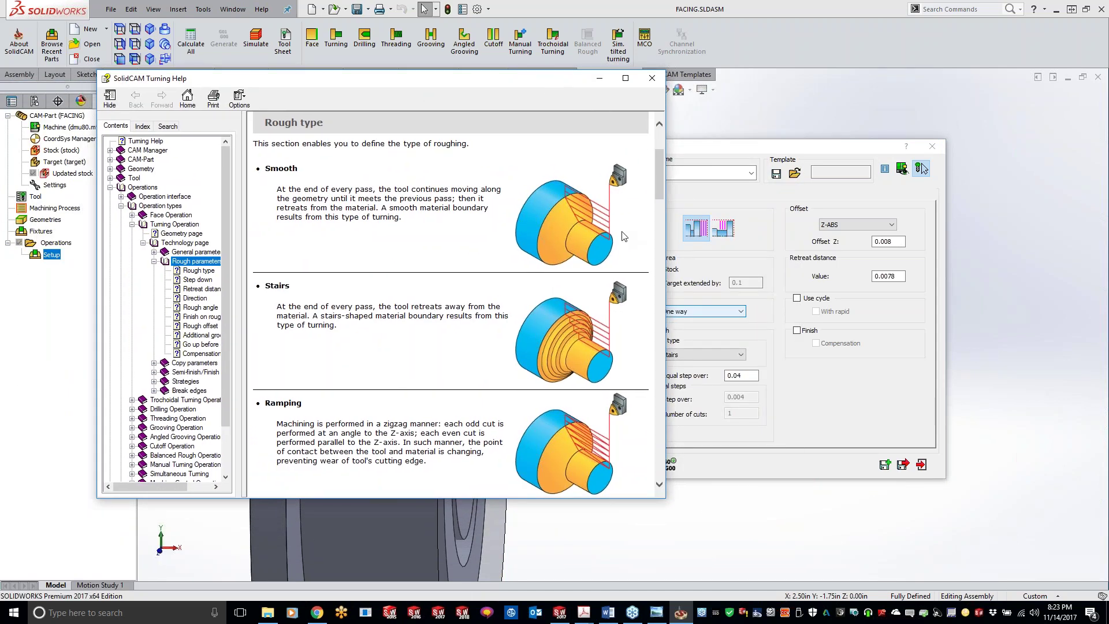
left_click_drag(517, 79, 380, 97)
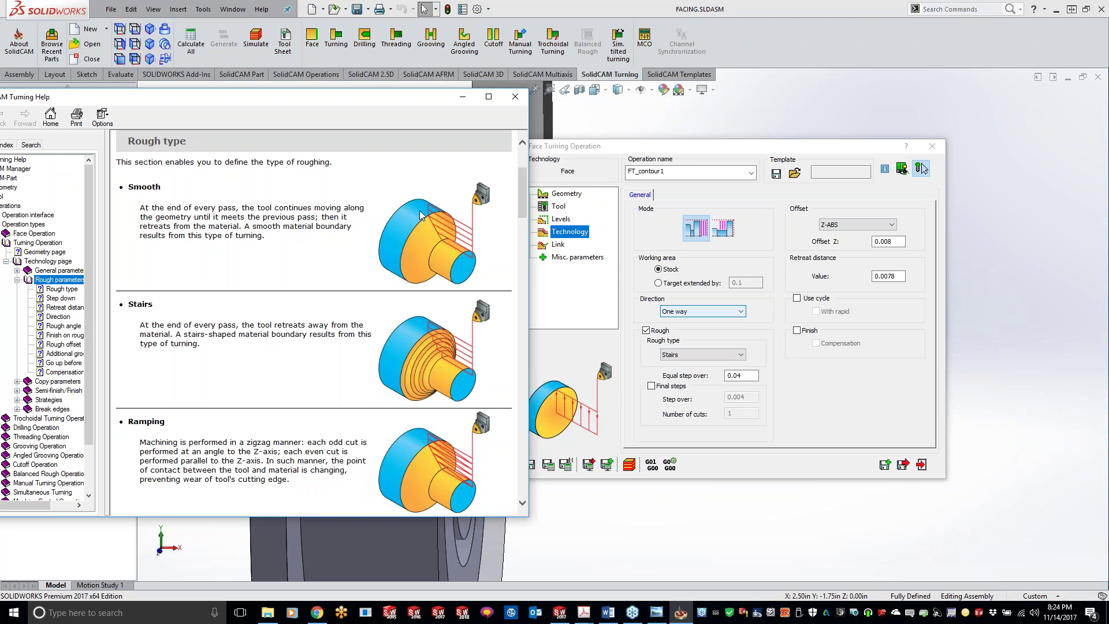
left_click(513, 97)
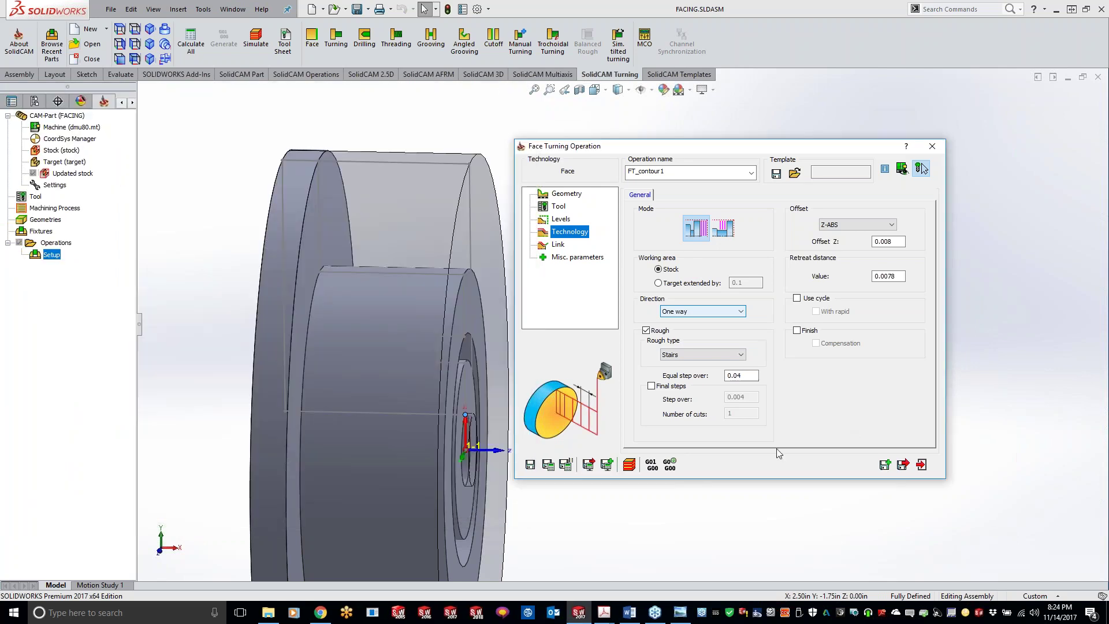
- Try enabling final steps for the roughing passes, and turn them off again
left_click(651, 386)
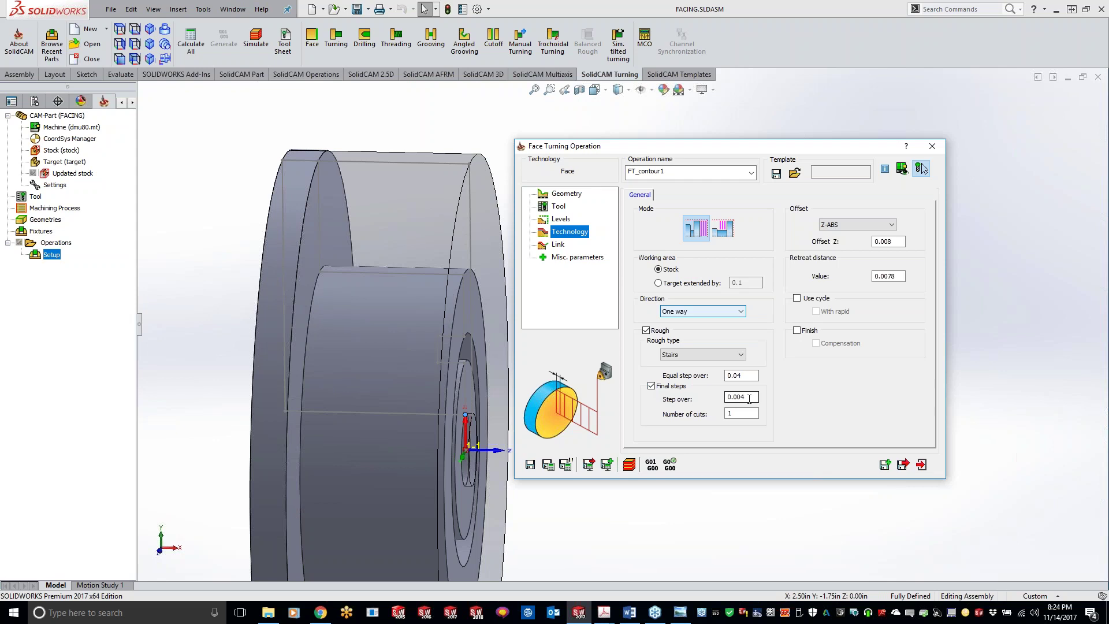
left_click(747, 414)
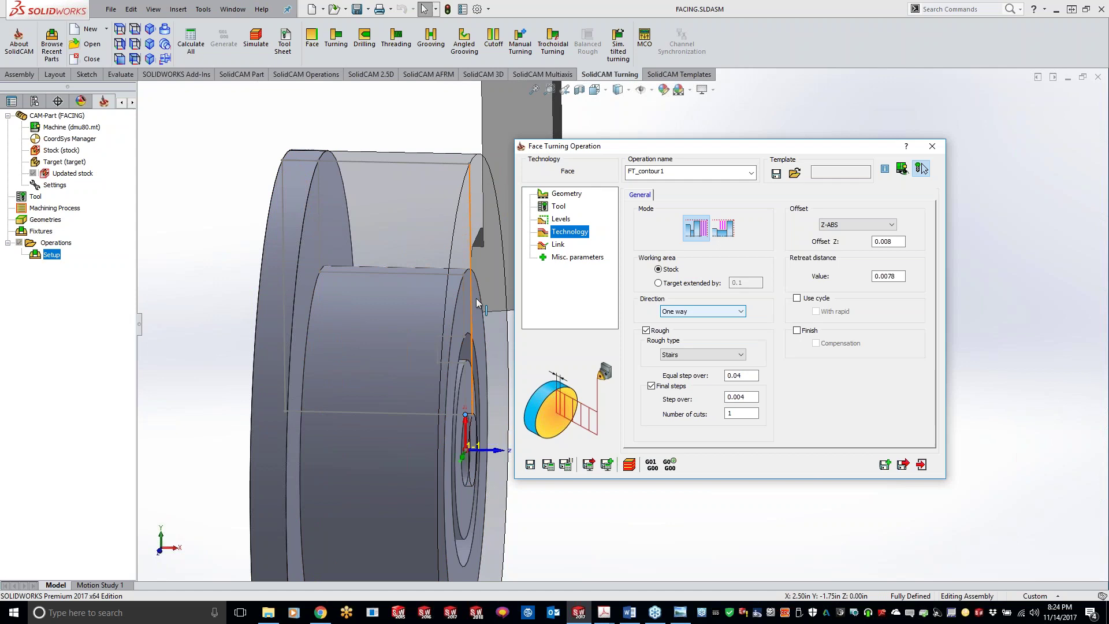
left_click(659, 388)
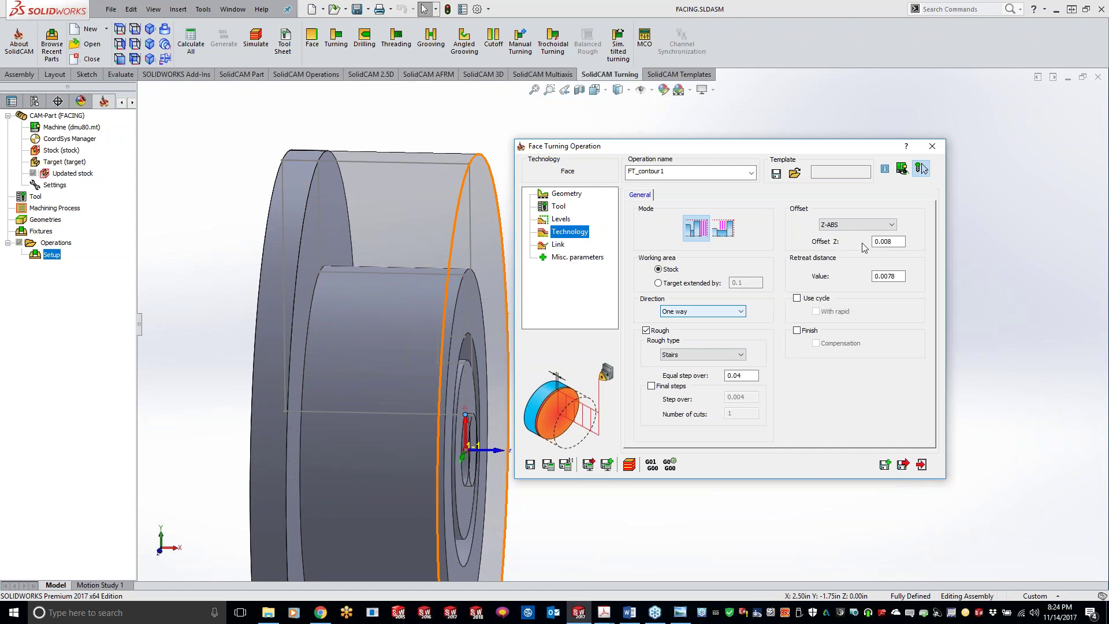
- Check the Z and Z-ABS offset choices and the retreat distance value
left_click(856, 225)
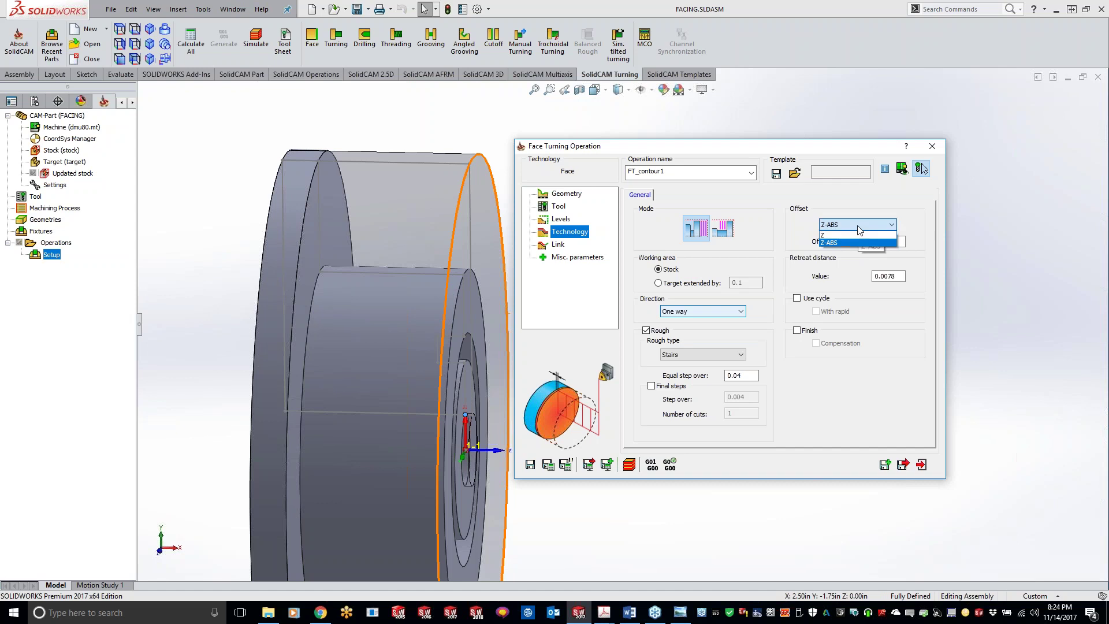
left_click(858, 229)
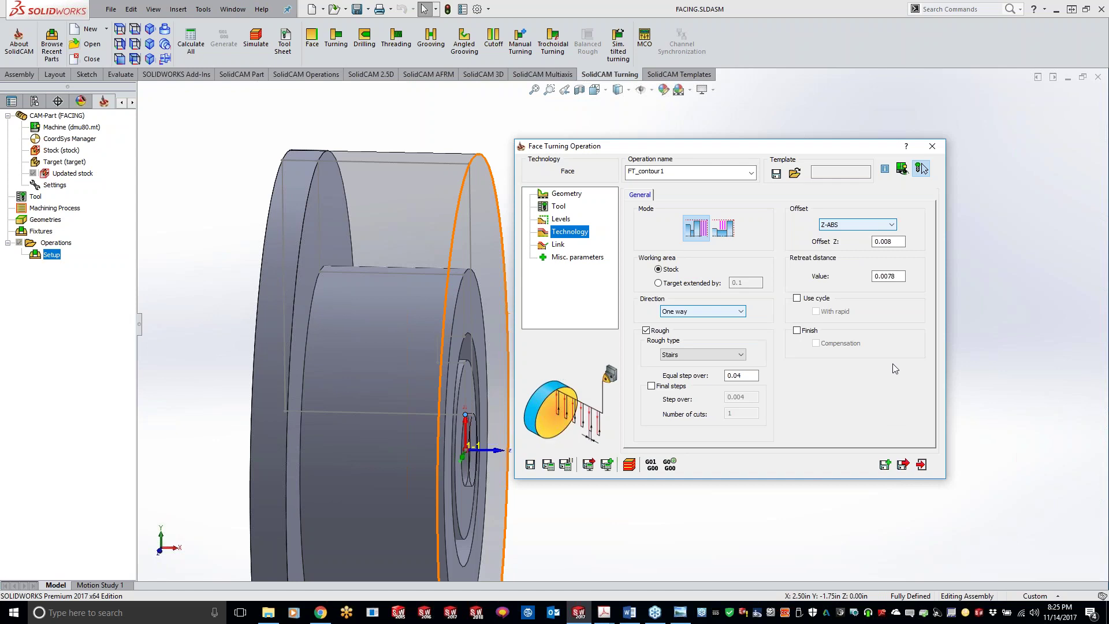
left_click(898, 276)
- Enable the machining cycle with rapid, and add a finish pass with compensation
left_click(797, 298)
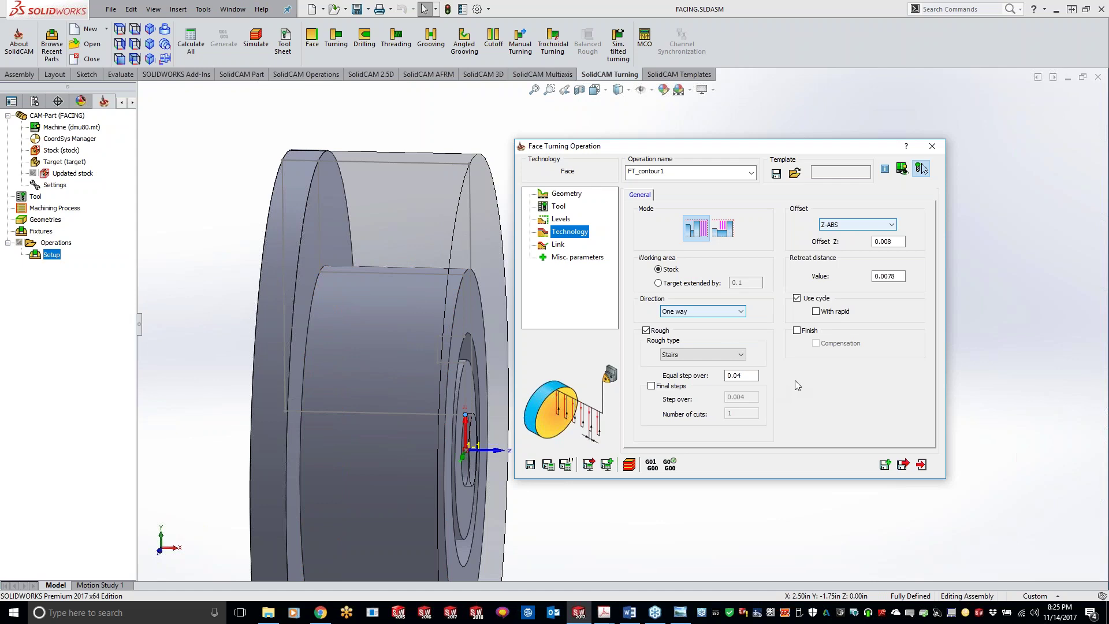
left_click(719, 312)
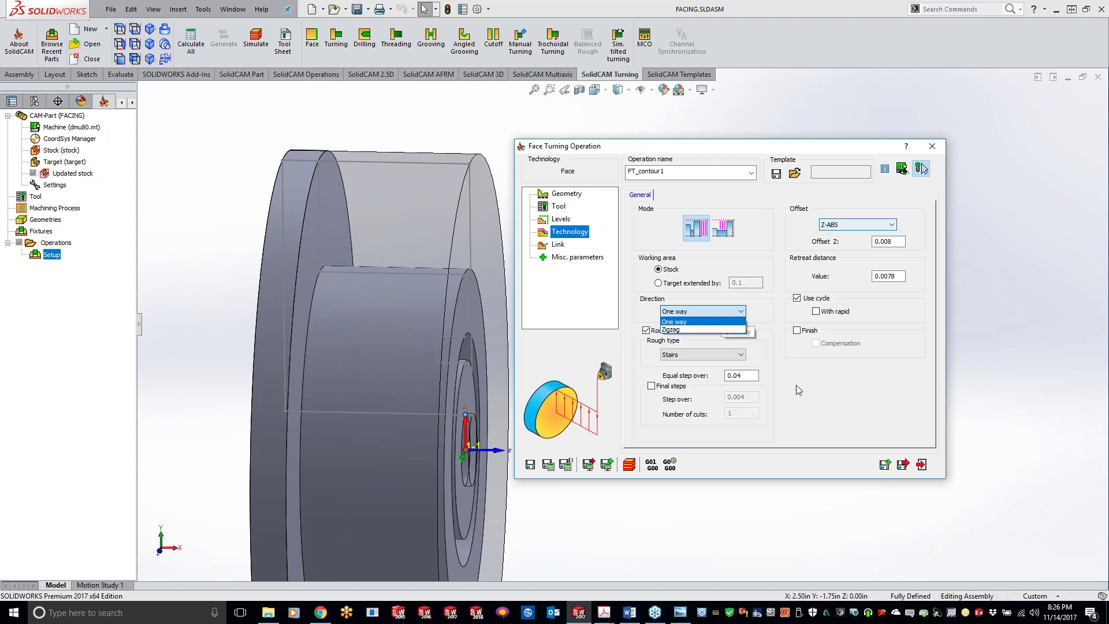
left_click(715, 358)
left_click(715, 358)
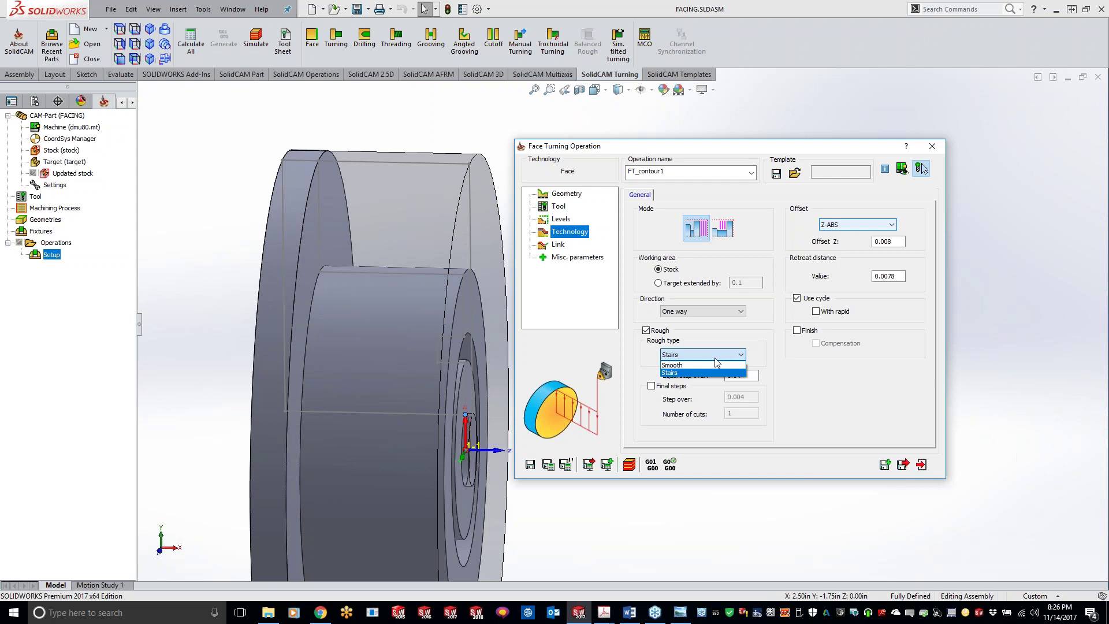
left_click(831, 387)
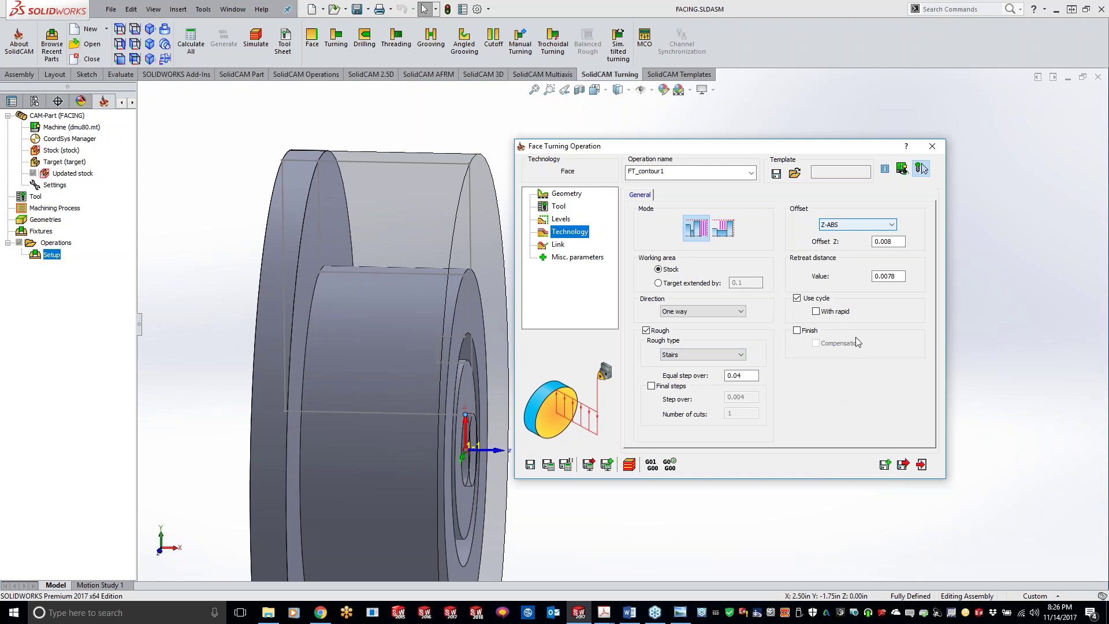
left_click(815, 311)
left_click(796, 330)
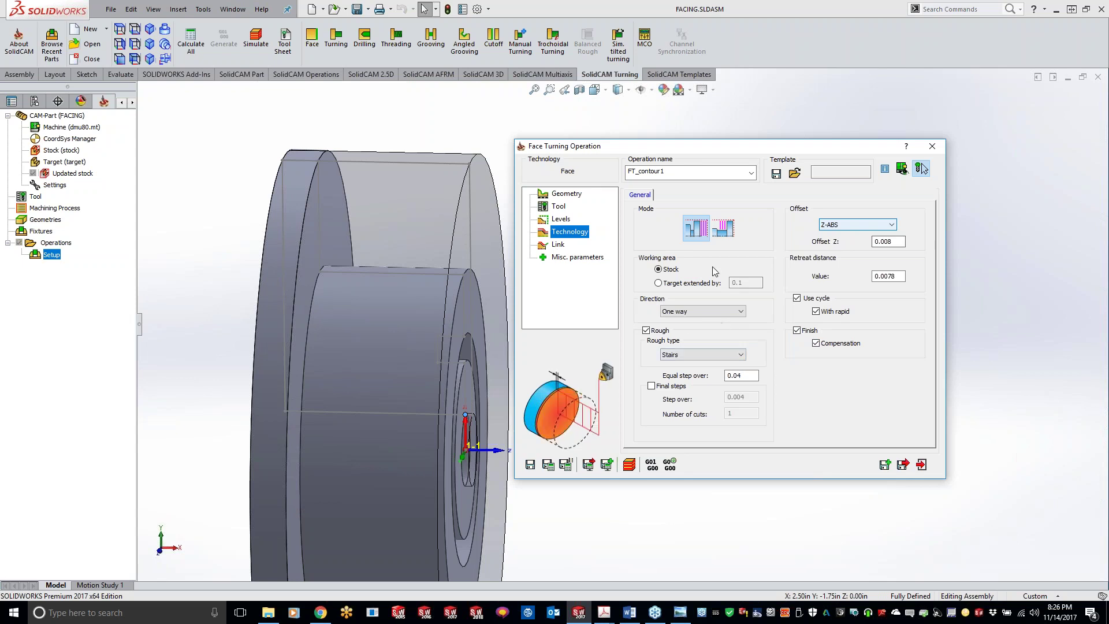
- Open the operation's link parameters, review the approach point options and keep From right safety corner
left_click(557, 245)
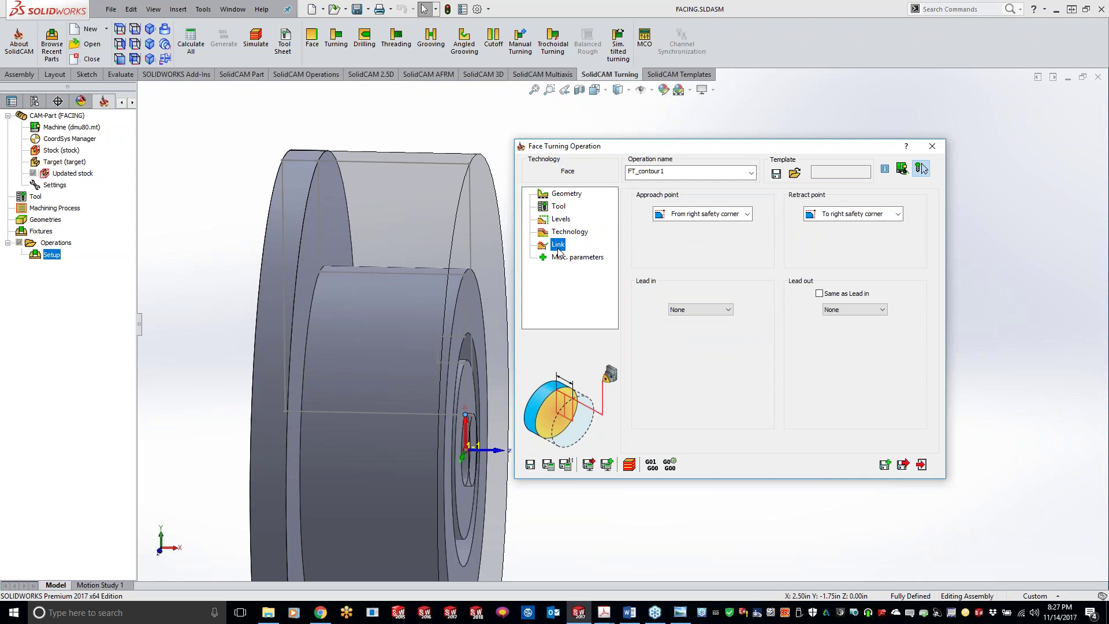
left_click(703, 217)
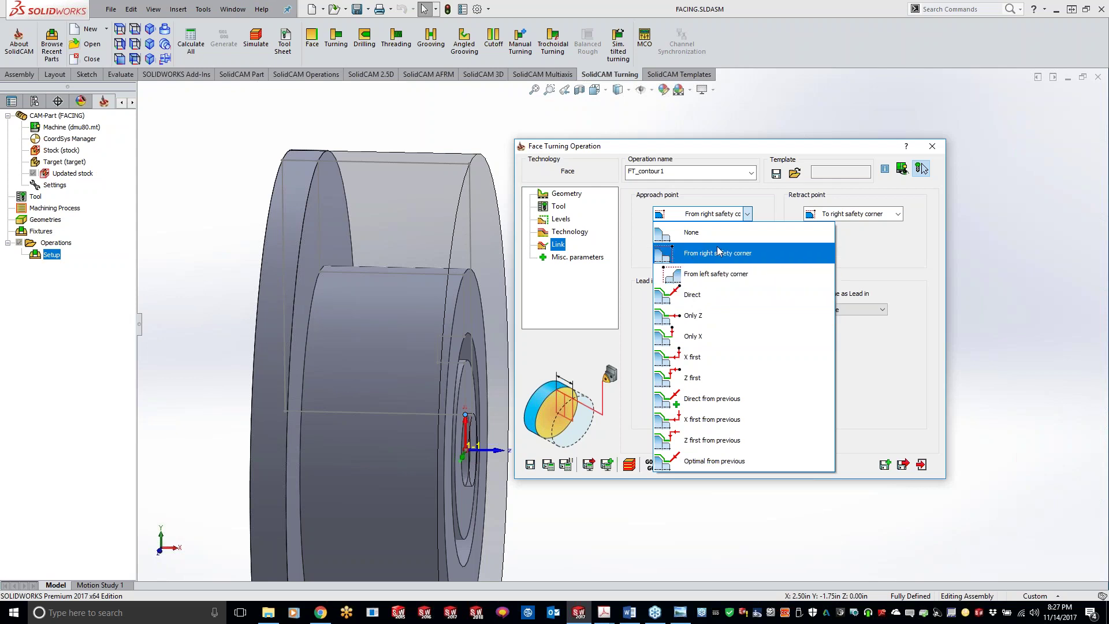
left_click(740, 261)
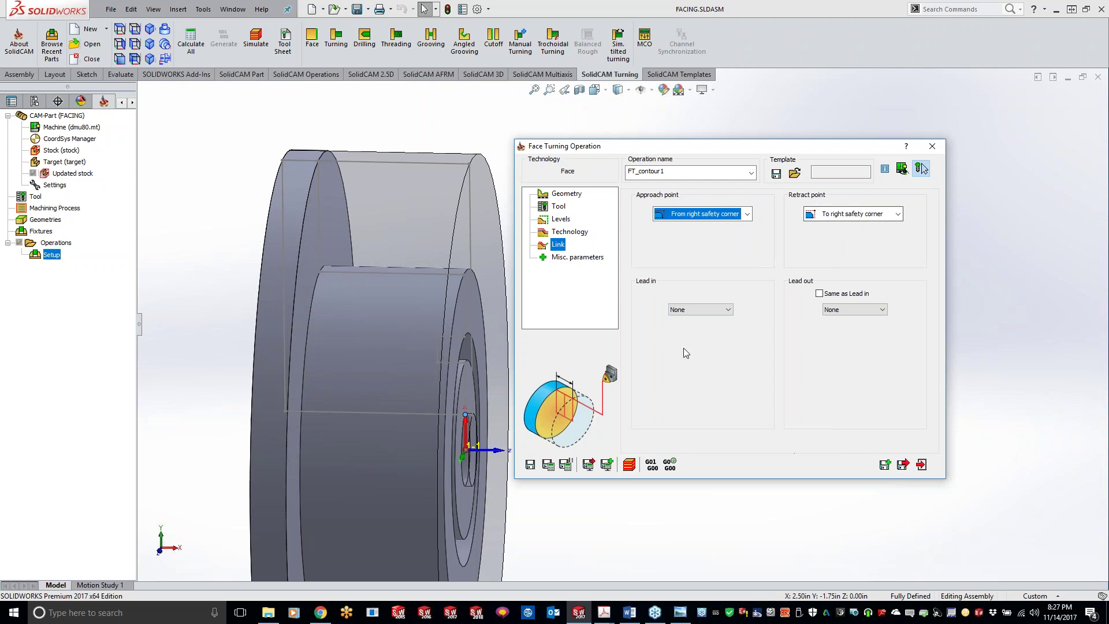
- Try the Normal, Arc and Tangent lead-in types, and return the lead-in to None
left_click(700, 309)
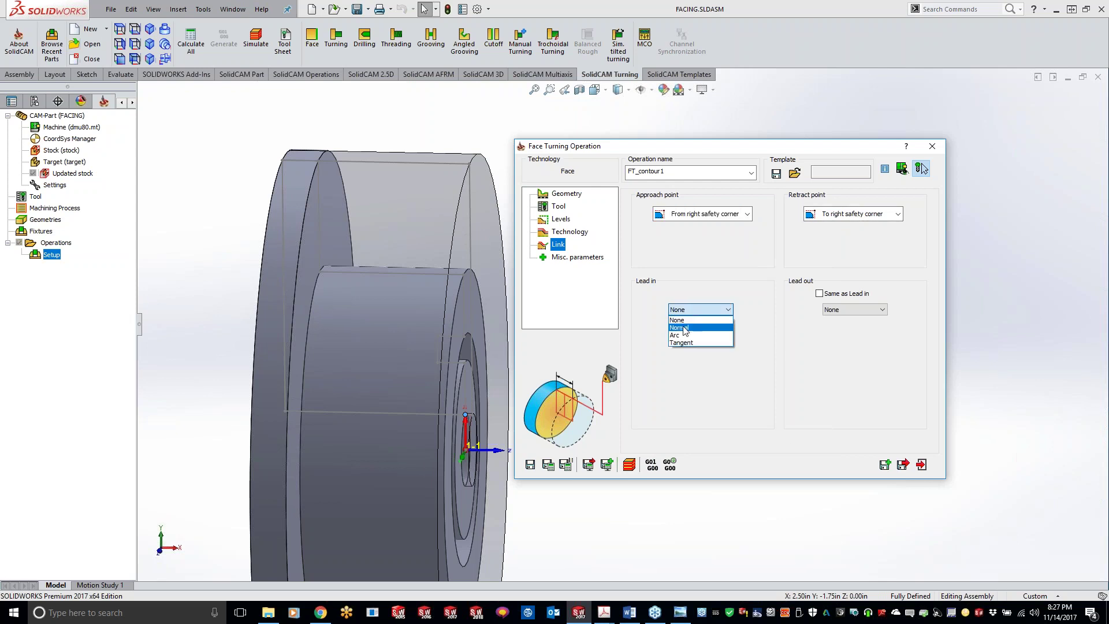
left_click(684, 327)
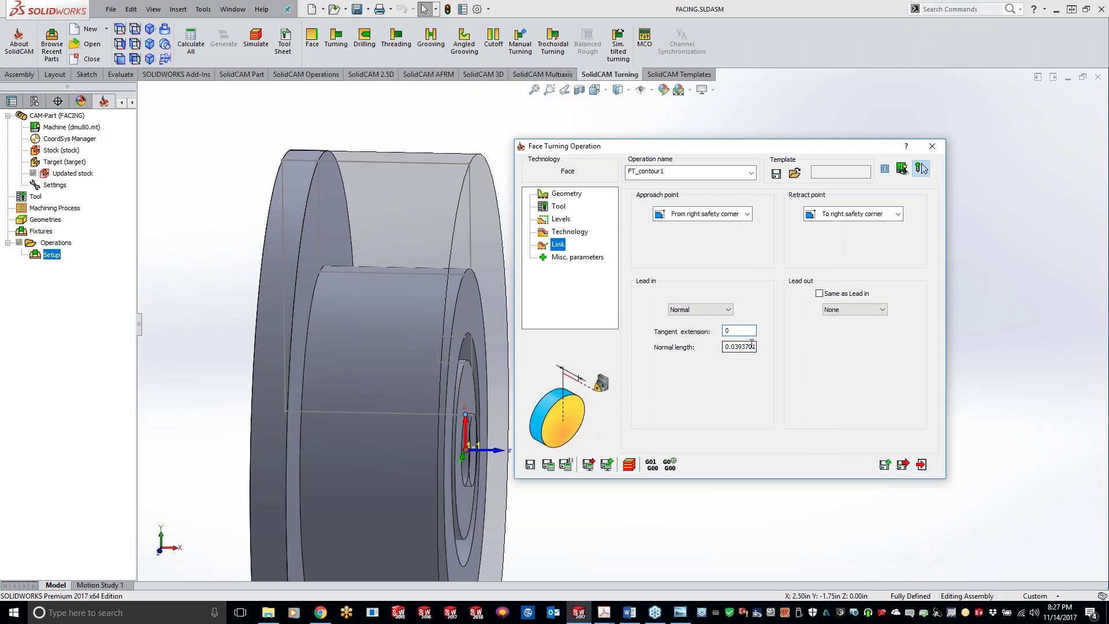
left_click(700, 310)
left_click(693, 325)
left_click(693, 311)
left_click(693, 335)
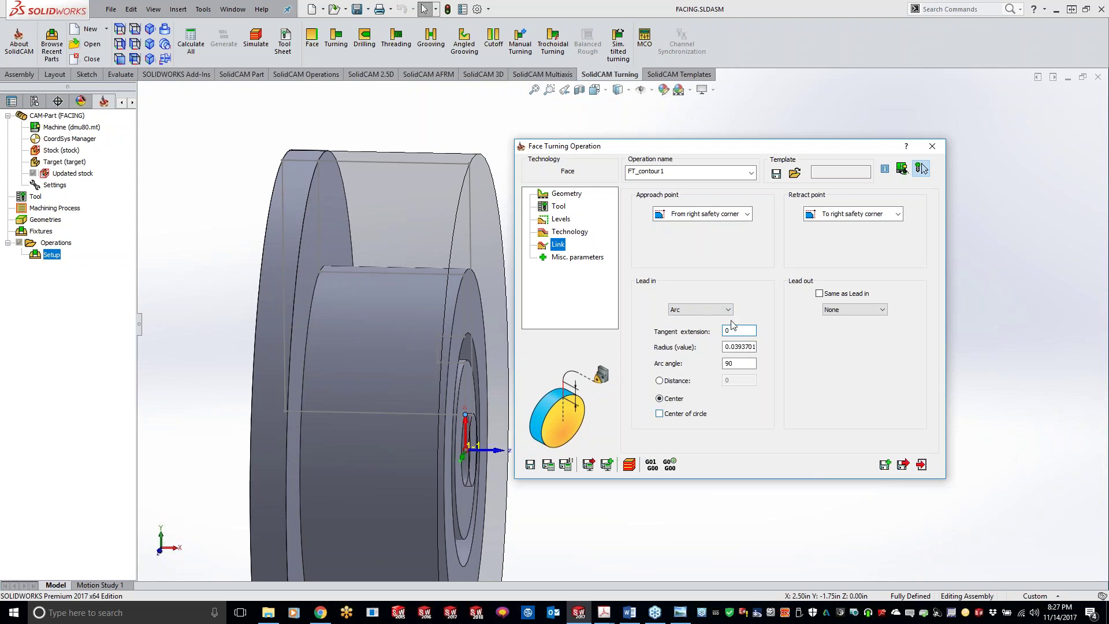
left_click(700, 310)
left_click(701, 341)
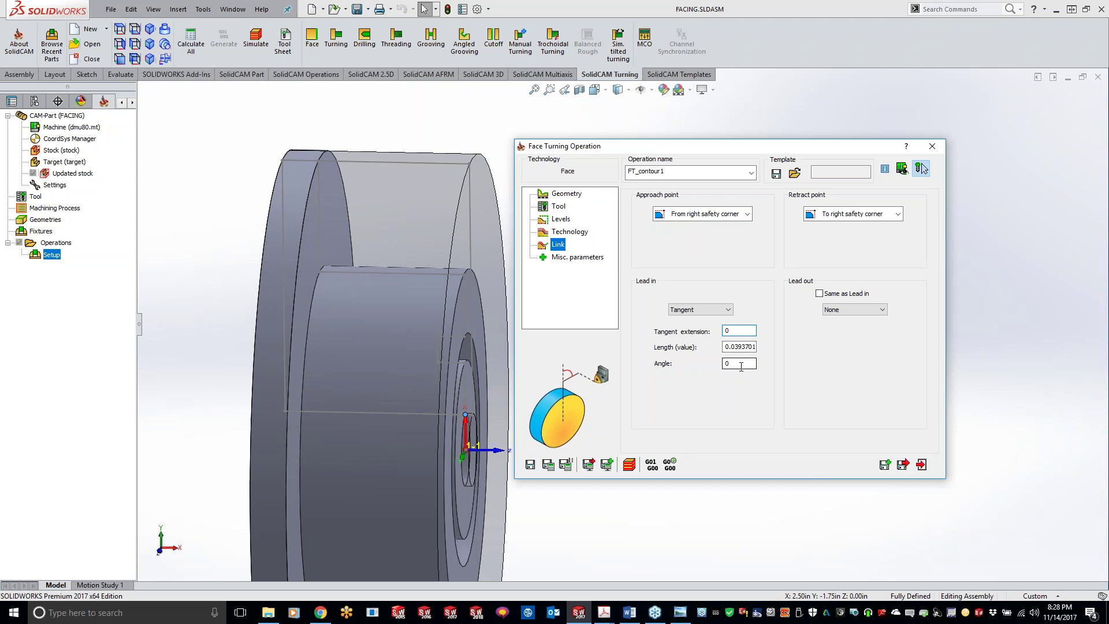
left_click(700, 309)
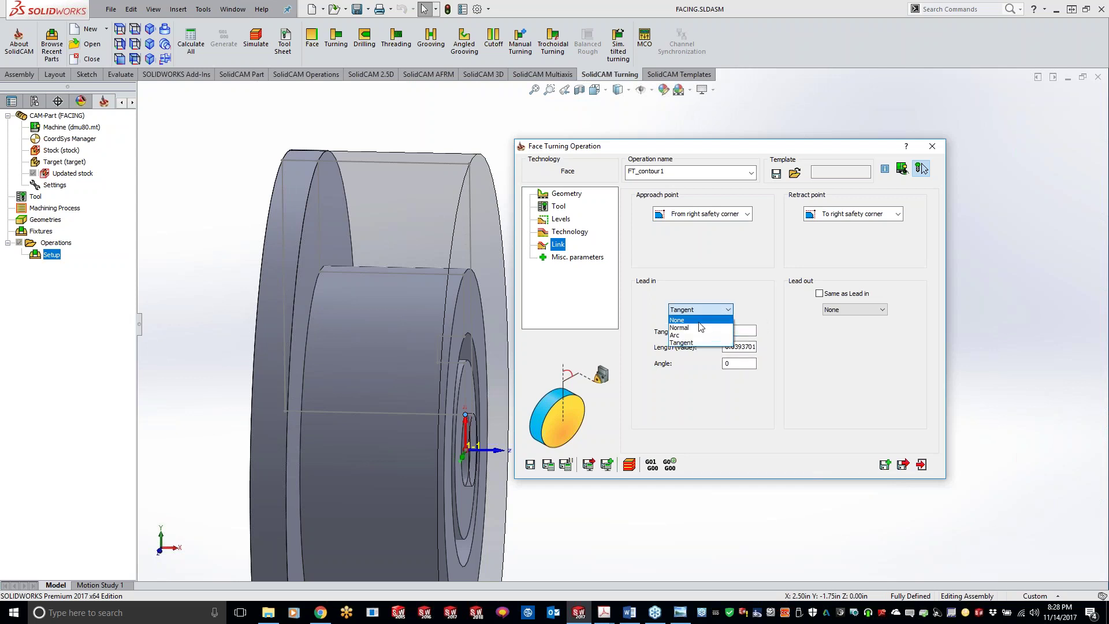
left_click(693, 317)
- Save and calculate the face turning operation, and open its 2D Turning simulation
left_click(548, 464)
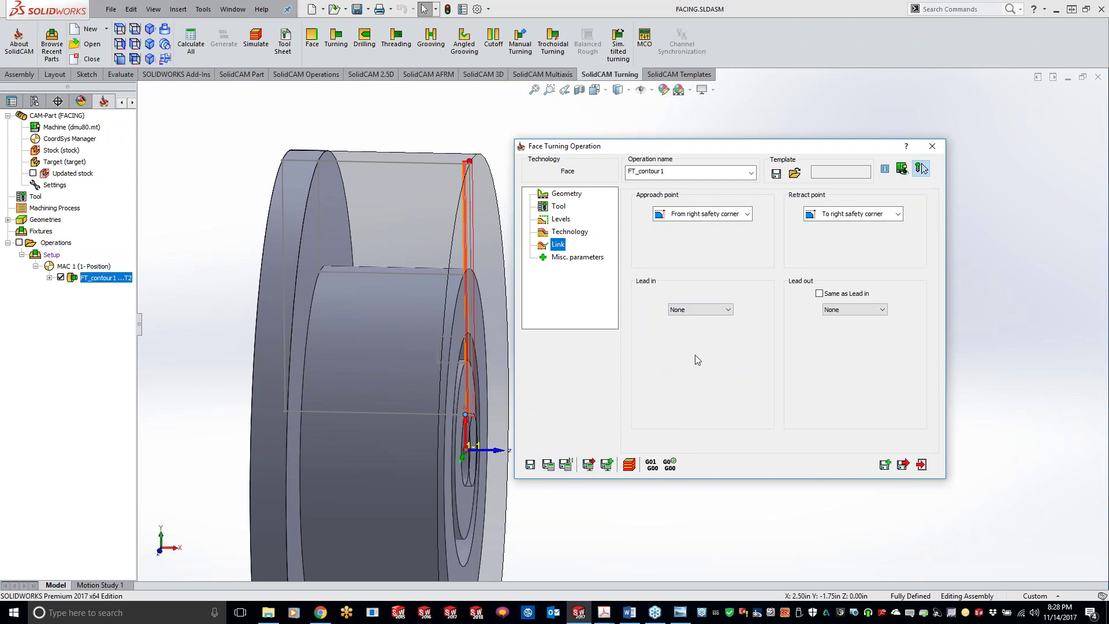
left_click(629, 465)
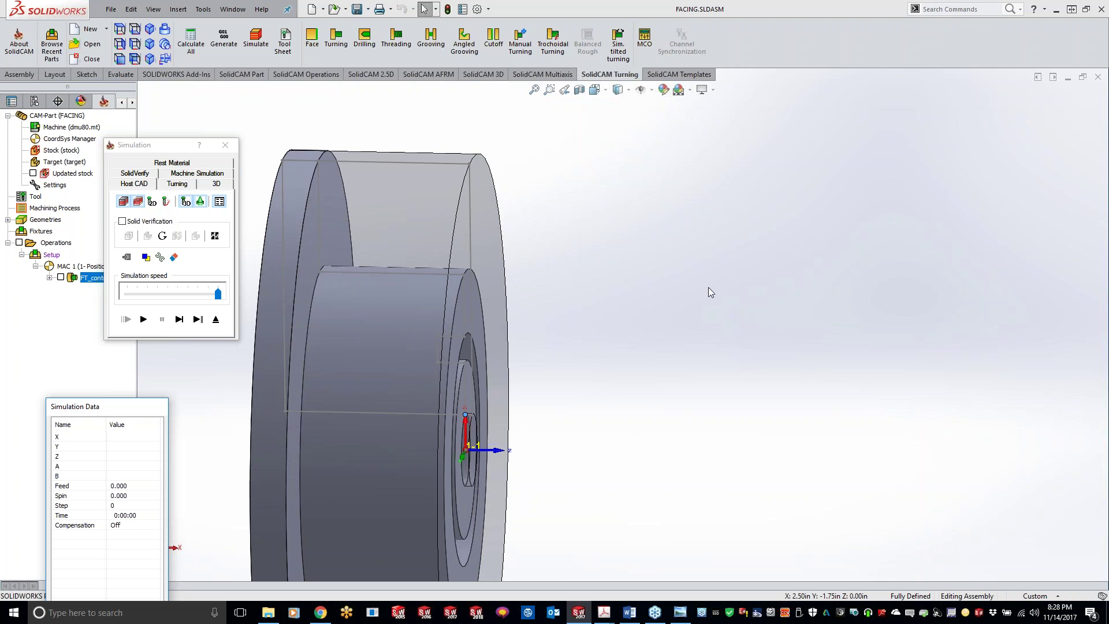
left_click(191, 185)
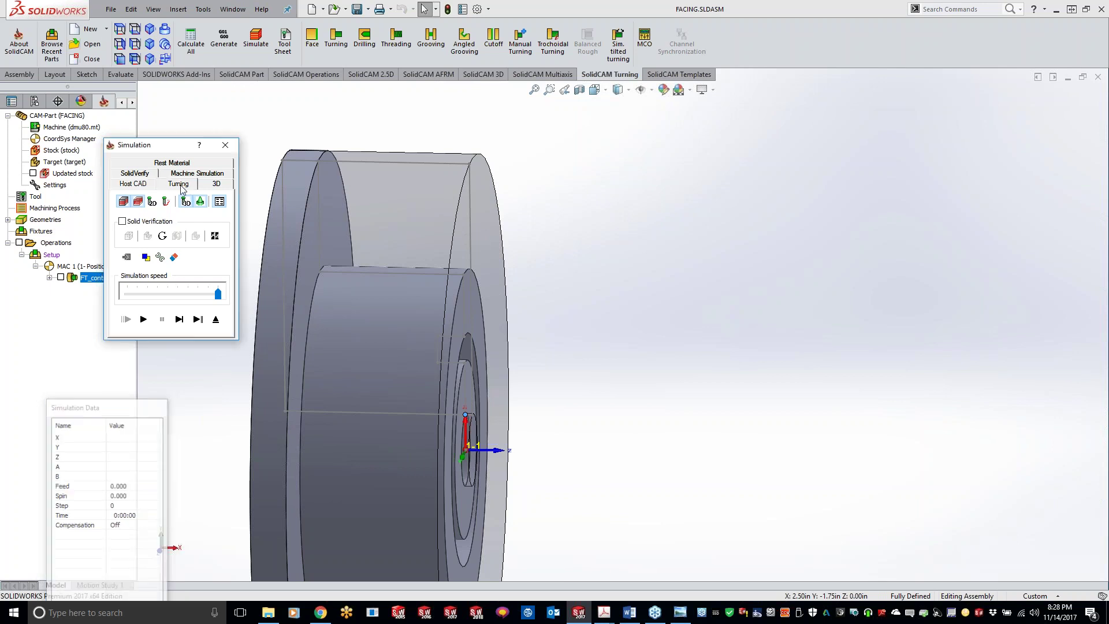
mouse_move(294, 299)
middle_mouse_down()
mouse_move(548, 290)
mouse_move(531, 302)
middle_mouse_up()
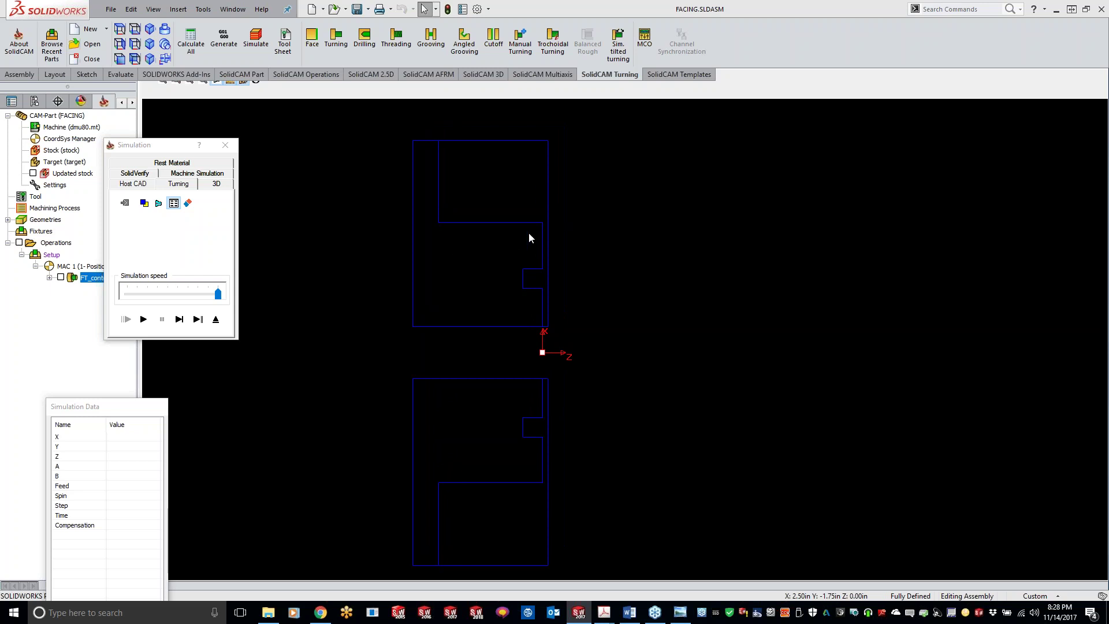
- Step through the turning simulation move by move, and inspect the facing passes and tool position at the bore edge up close
left_click(179, 319)
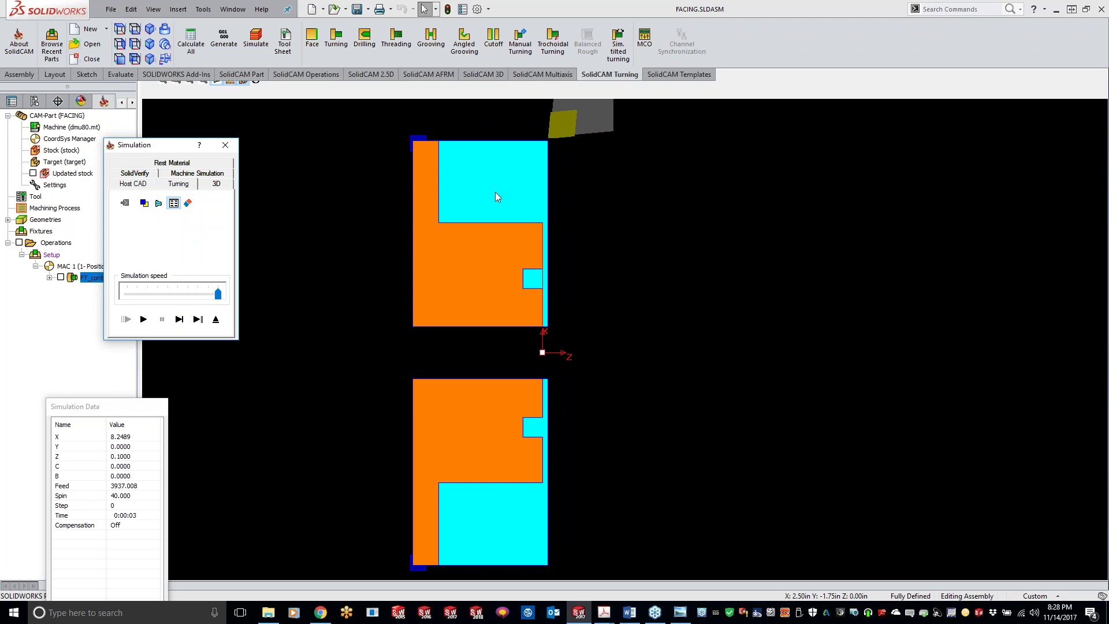
left_click(179, 320)
left_click(179, 318)
left_click(179, 319)
left_click(179, 319)
left_click(179, 319)
left_click(179, 319)
left_click(179, 319)
left_click(179, 318)
left_click(179, 319)
left_click(179, 318)
left_click(179, 319)
left_click(179, 319)
left_click(179, 318)
left_click(179, 319)
scroll(564, 327, "up", 2)
scroll(760, 310, "up", 2)
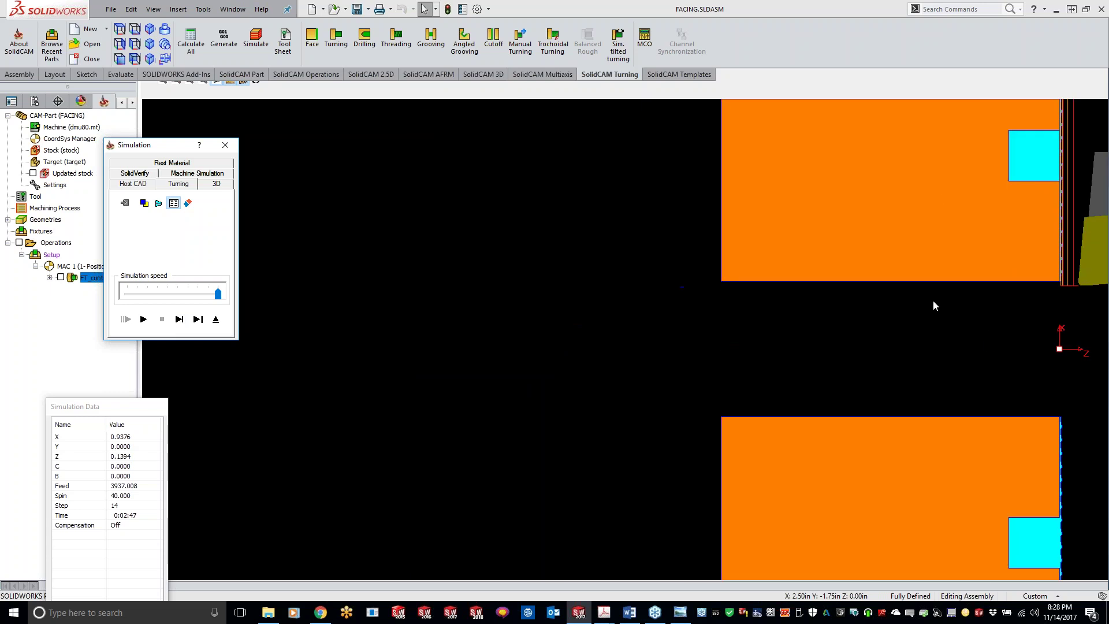
middle_click_drag(899, 305, 445, 406)
scroll(572, 289, "up", 3)
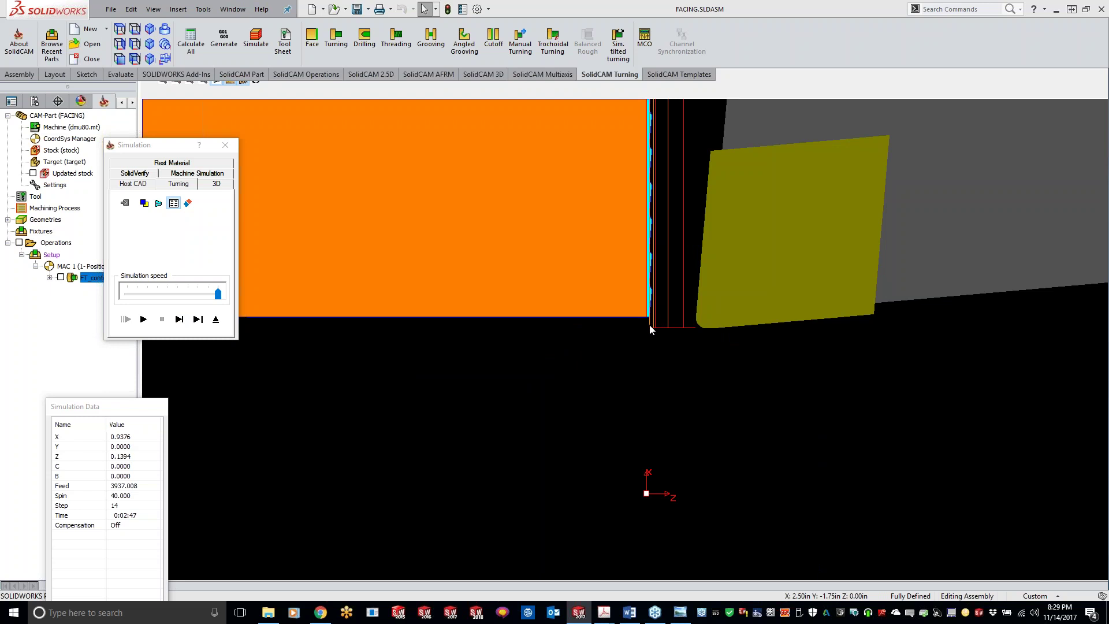
scroll(645, 348, "down", 2)
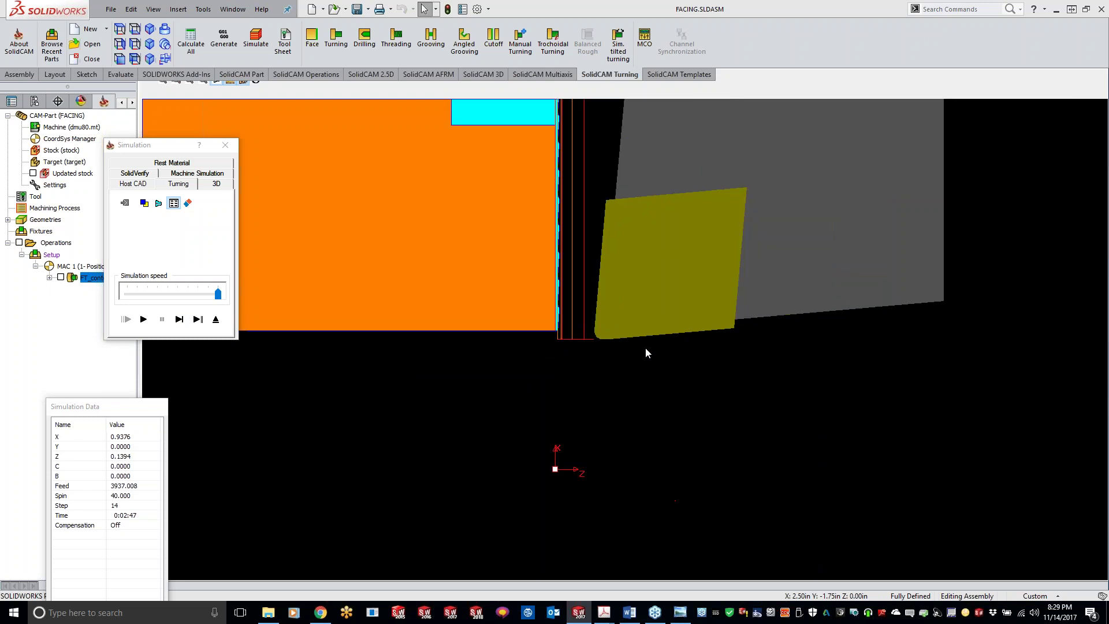
- View the whole part section in the turning simulation, and switch to the SolidVerify simulation
scroll(450, 247, "down", 3)
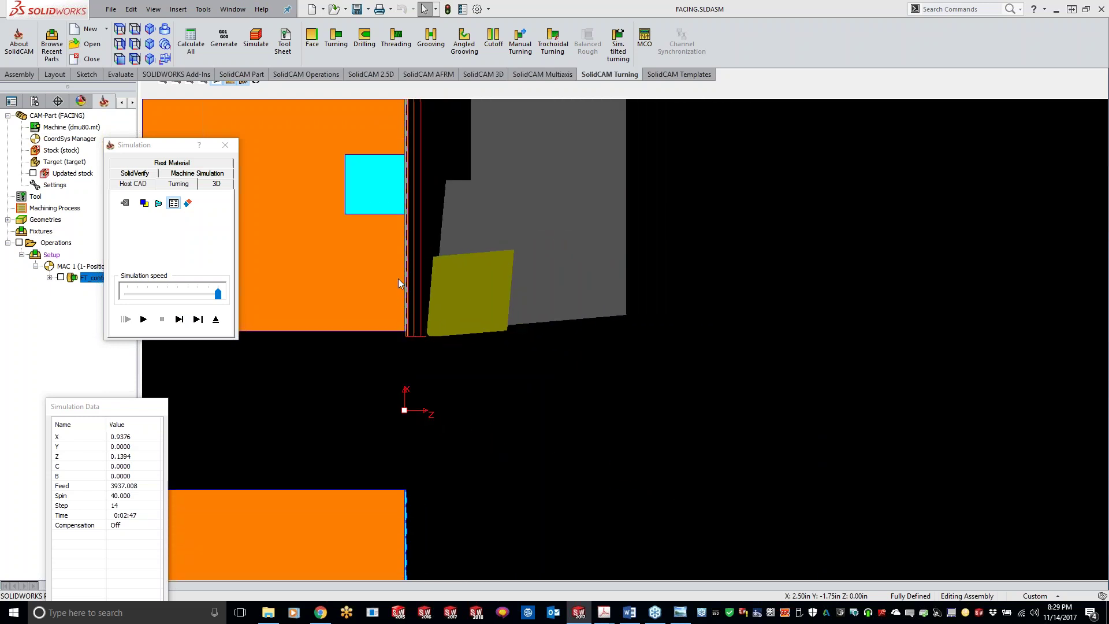
middle_click_drag(347, 273, 588, 346)
scroll(587, 345, "down", 3)
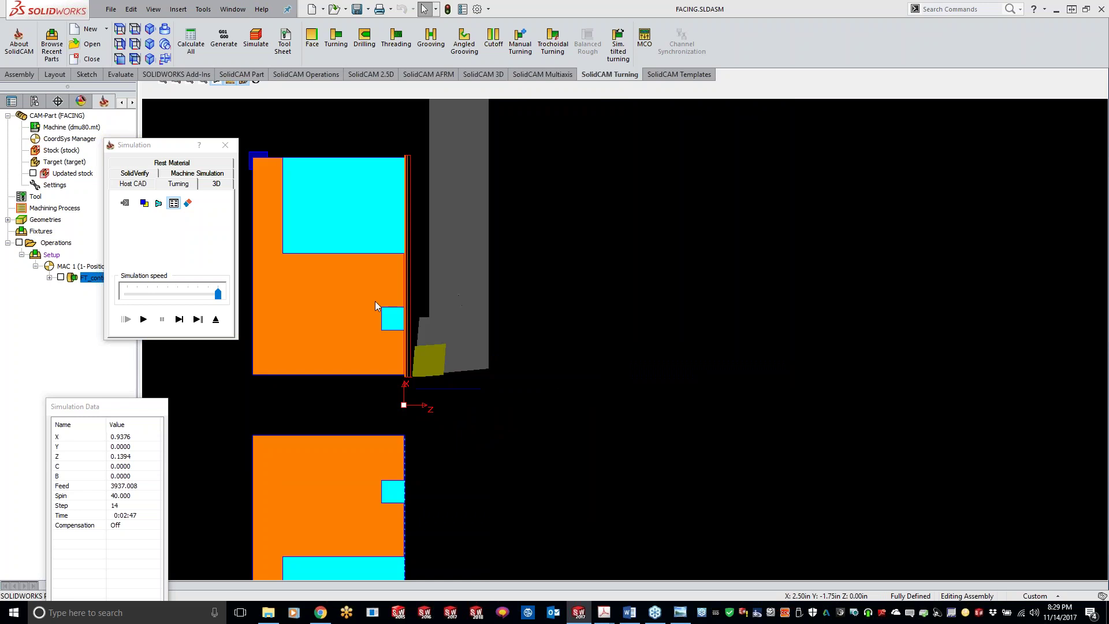
middle_click_drag(375, 300, 552, 315)
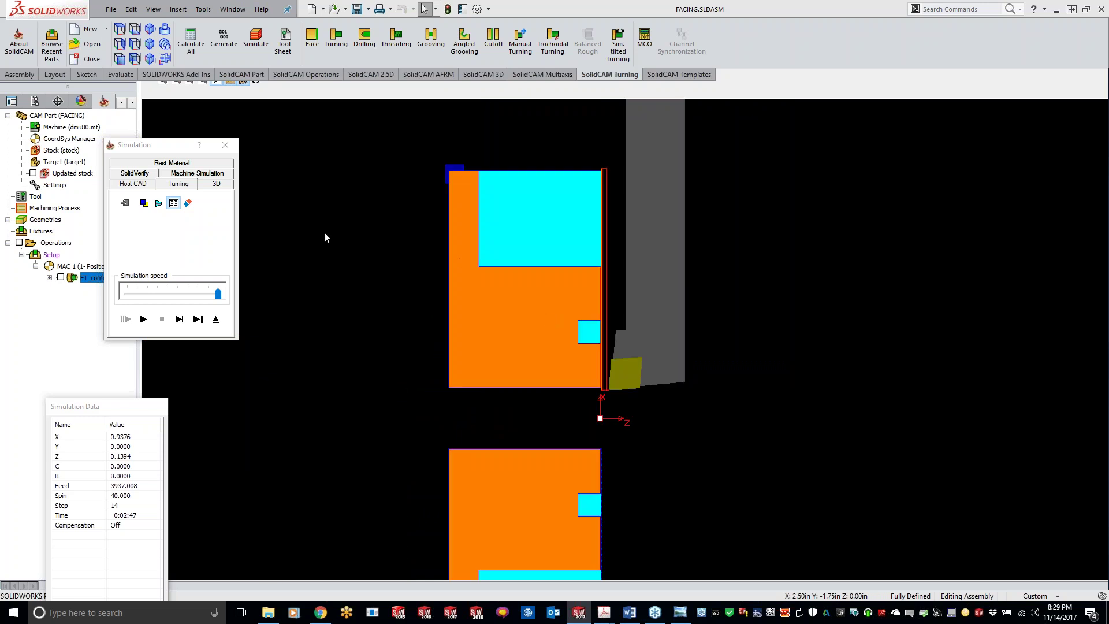
left_click(134, 174)
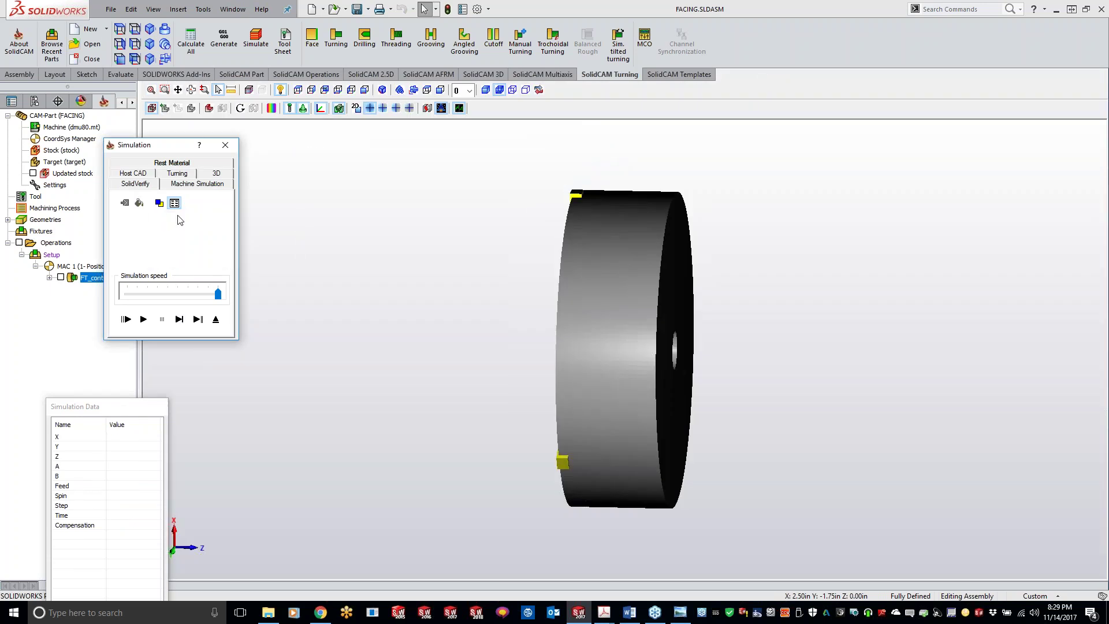
- Step through the facing moves on the solid stock, and play the simulation through to the end
left_click(180, 319)
left_click(180, 319)
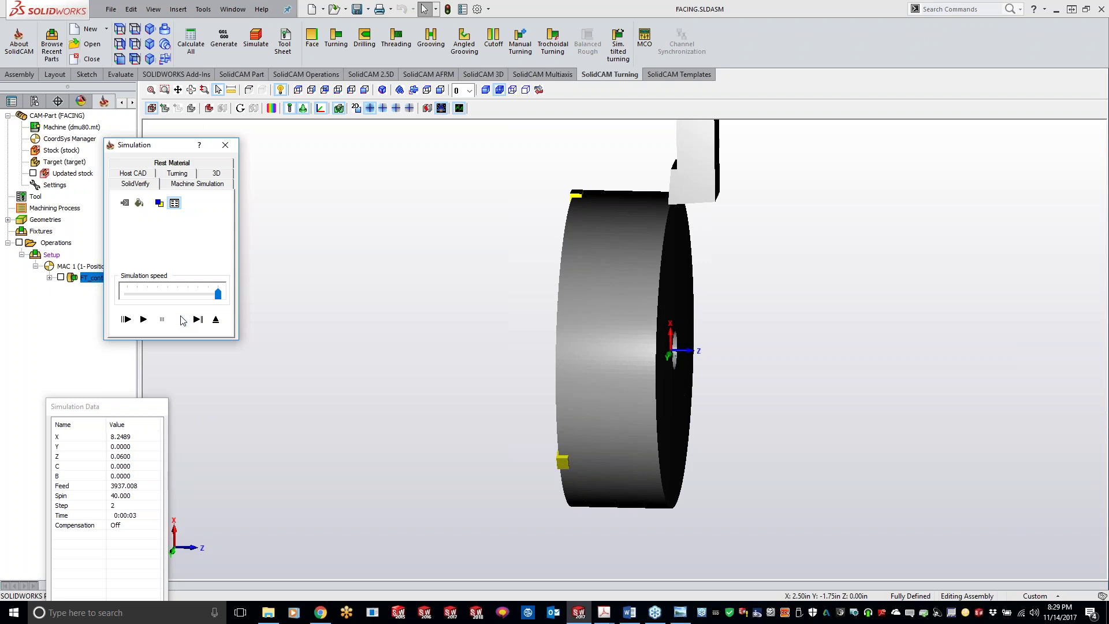
left_click(180, 318)
left_click(179, 319)
left_click(180, 319)
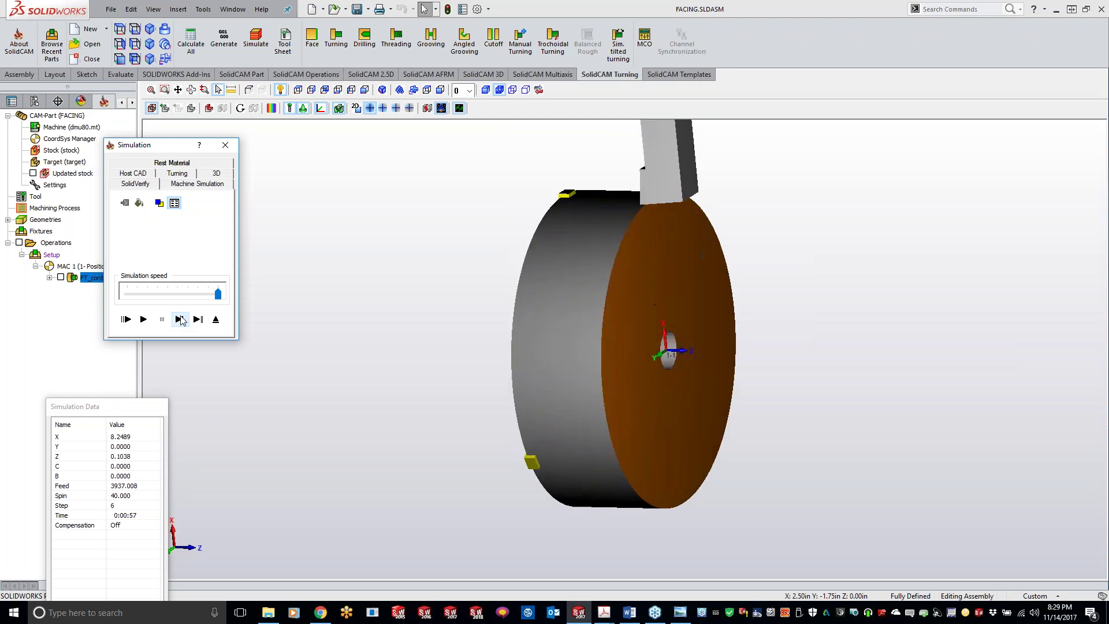
left_click(179, 319)
left_click(179, 319)
left_click(180, 319)
left_click(179, 319)
left_click(180, 319)
left_click(180, 319)
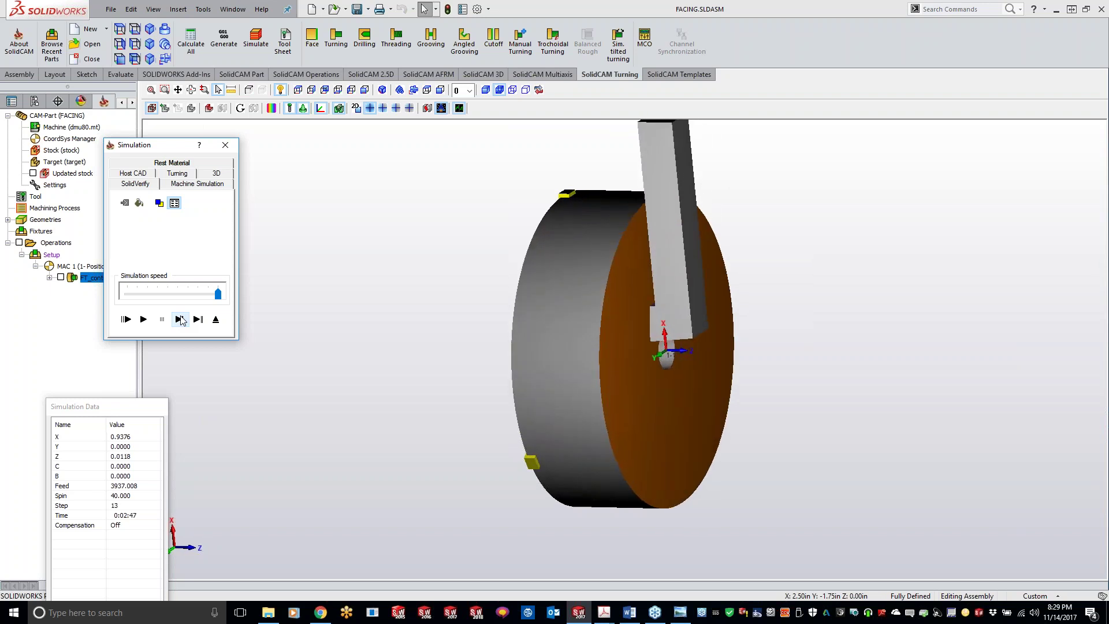
left_click(179, 319)
left_click(179, 319)
left_click(180, 318)
left_click(180, 319)
left_click(180, 319)
left_click(179, 319)
left_click(179, 319)
left_click(143, 319)
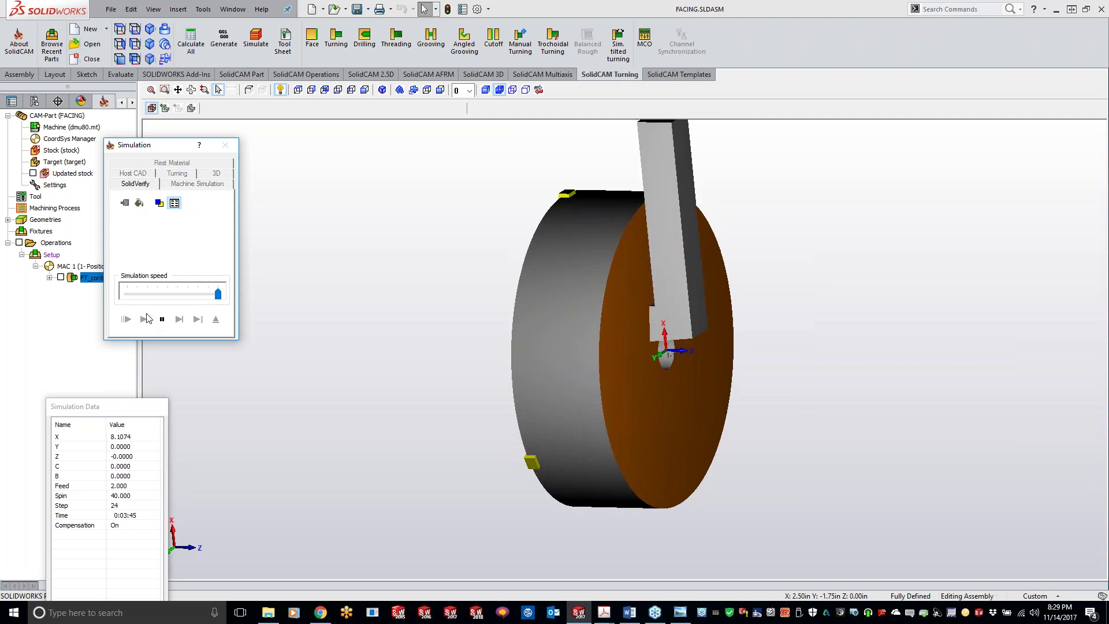
- Compare the machined stock with the target, and close the simulation and the face turning operation
left_click(269, 109)
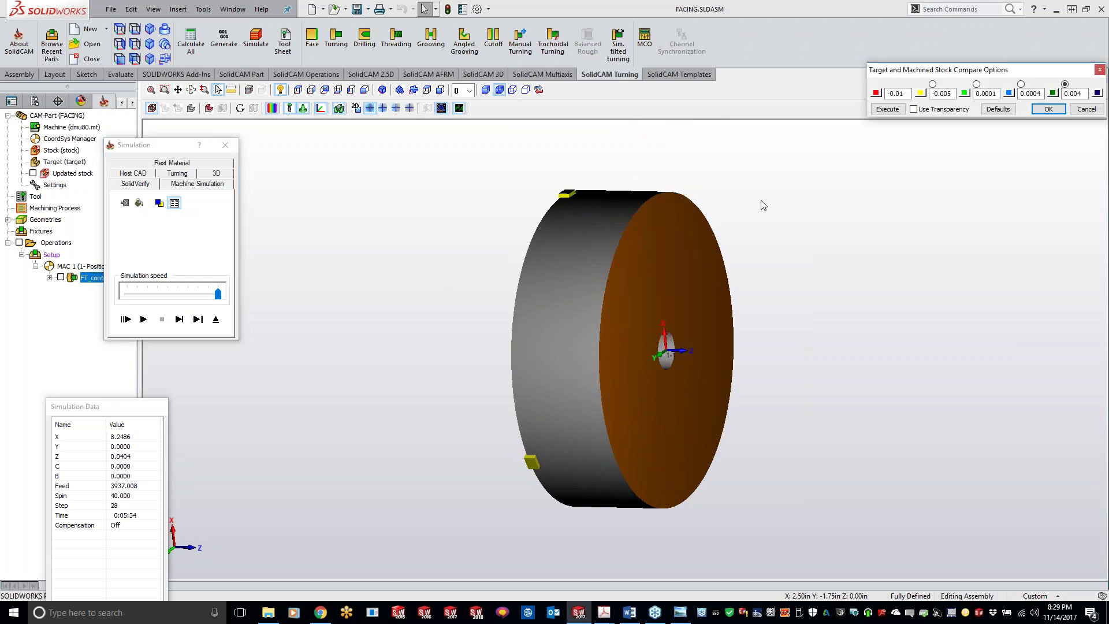
left_click(881, 110)
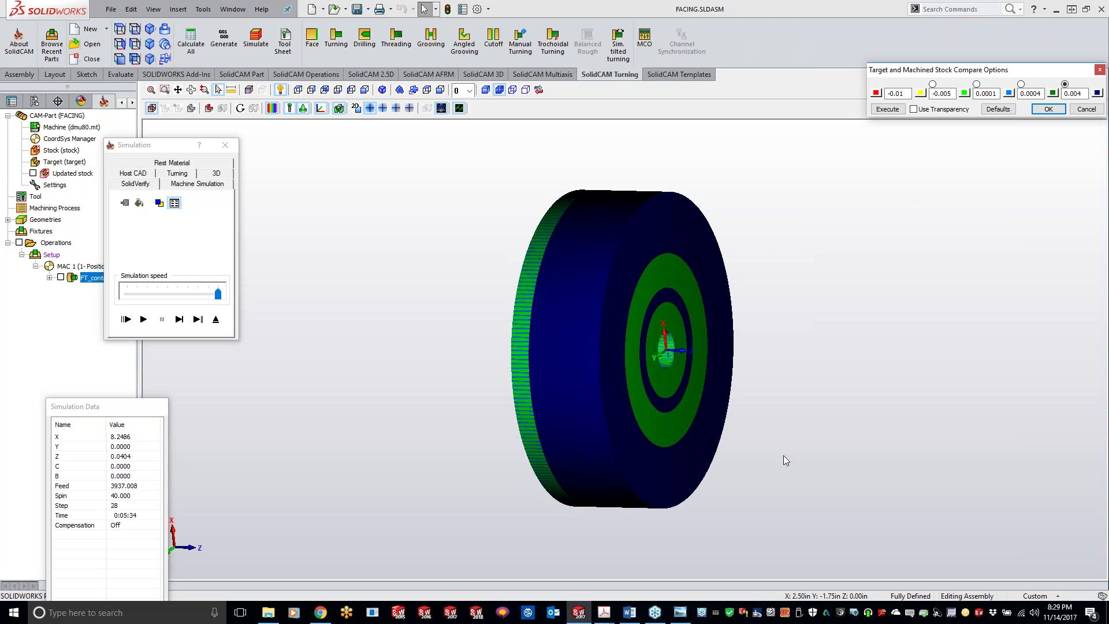
left_click(1047, 109)
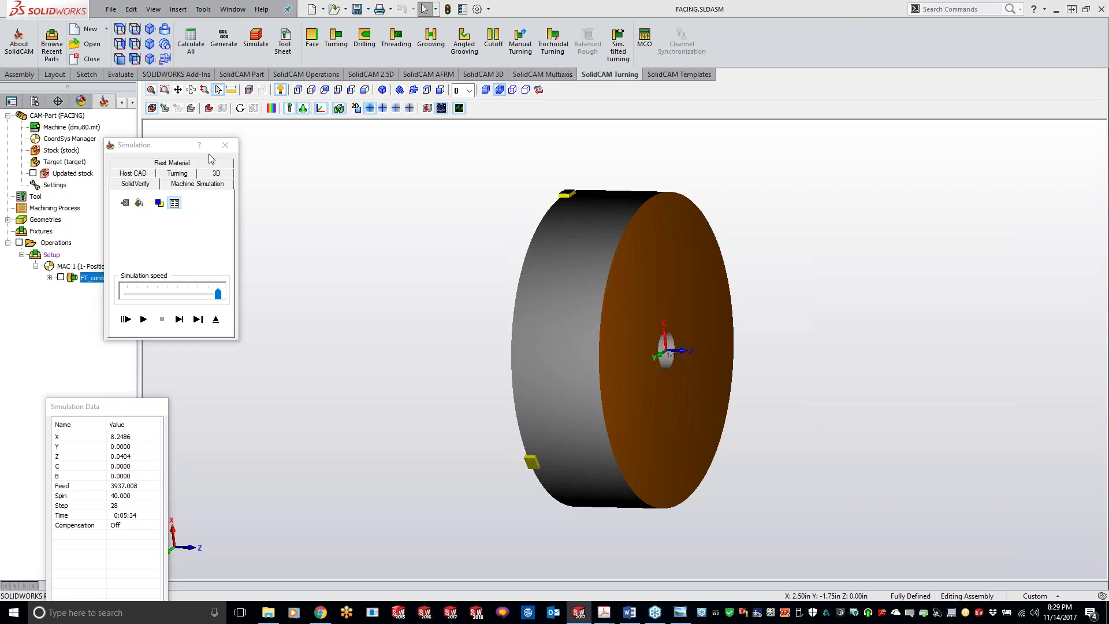
left_click(225, 145)
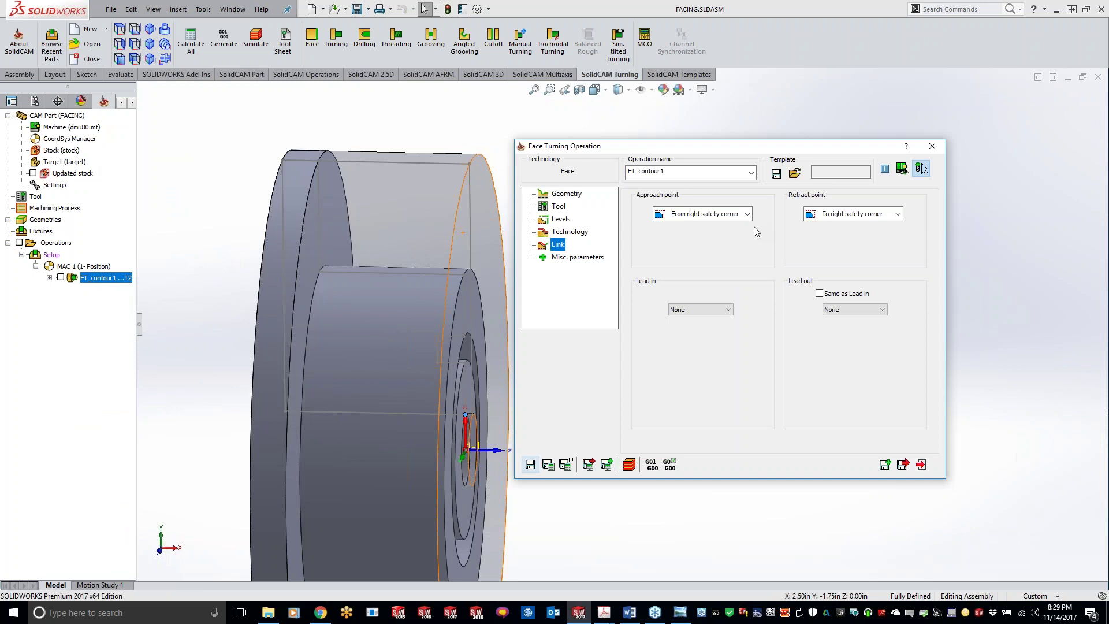
left_click(931, 146)
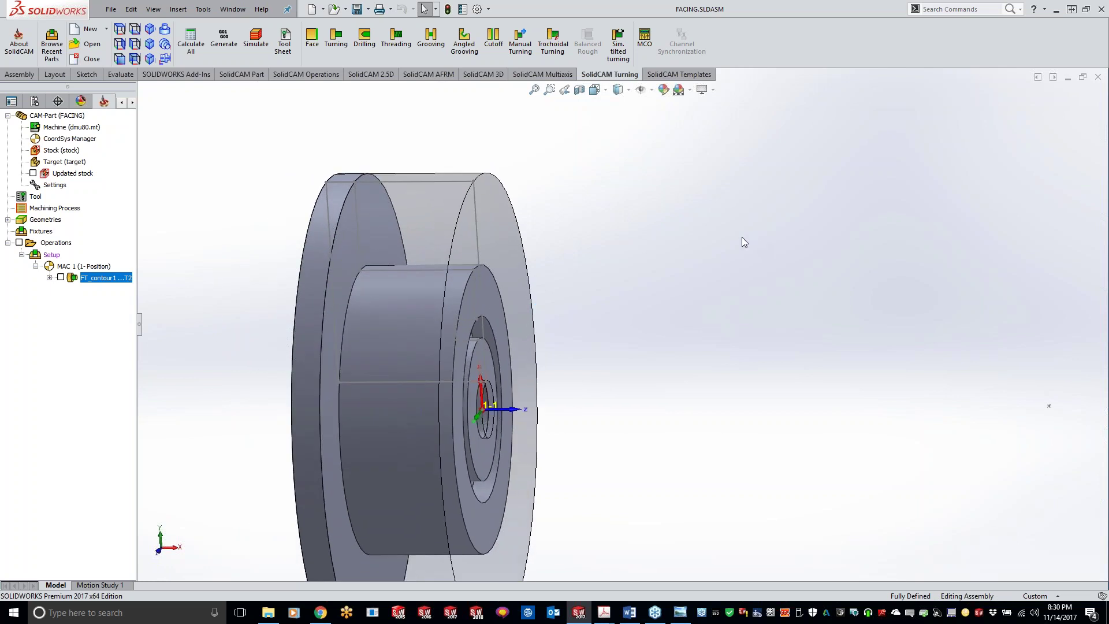
- Add a new Turning operation that uses the existing contour1 geometry
left_click(334, 38)
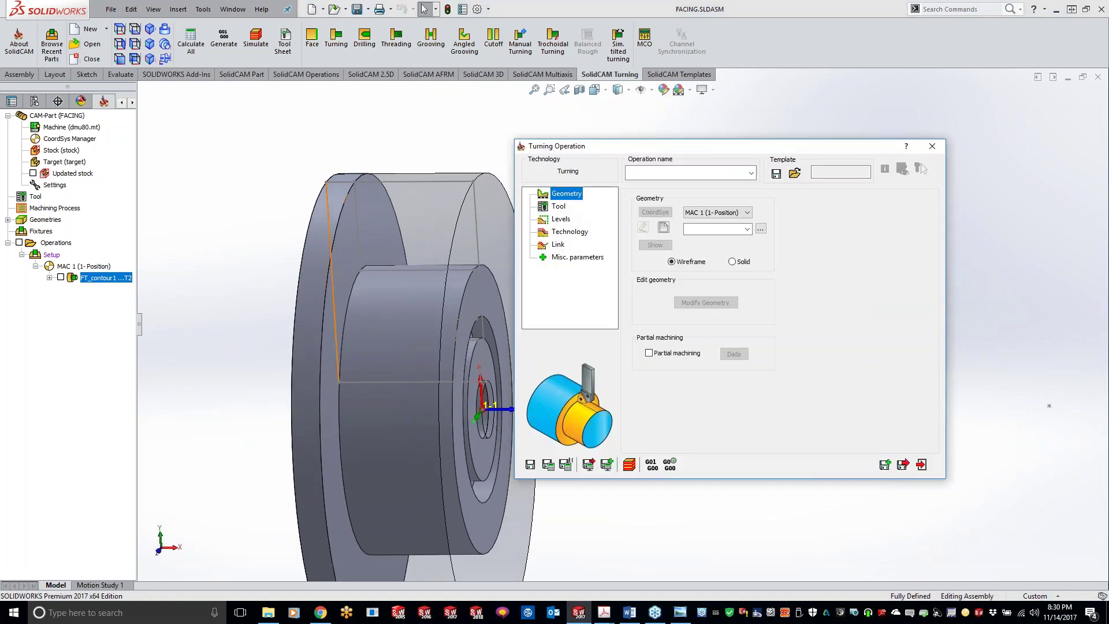
left_click(734, 230)
left_click(727, 244)
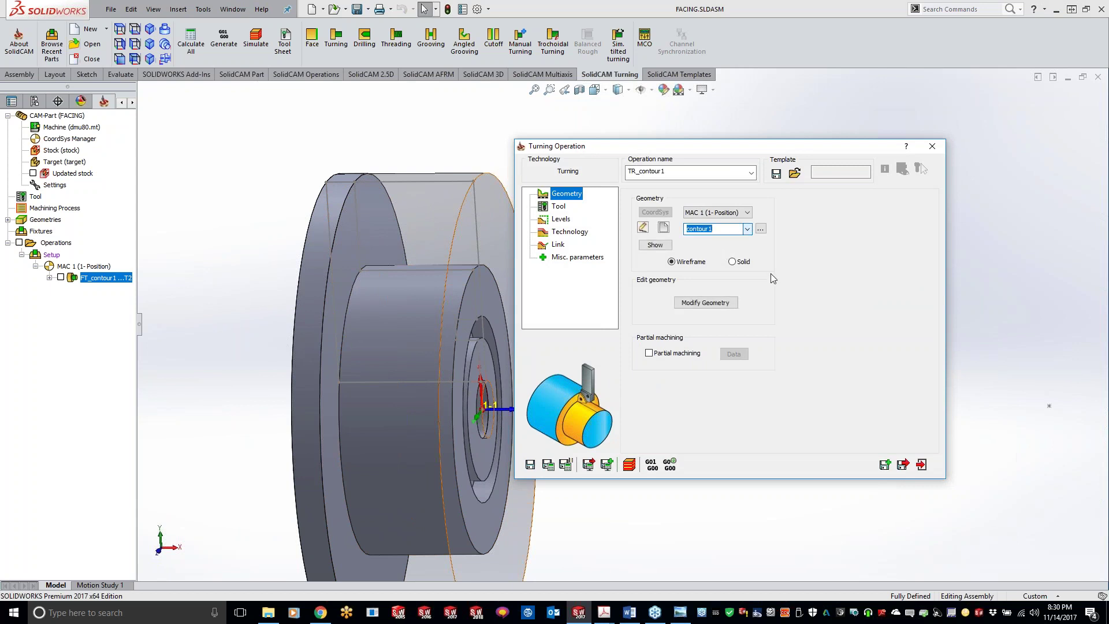
- Modify the turning geometry so that the end of Chain 1 automatically extends to the stock
left_click(702, 308)
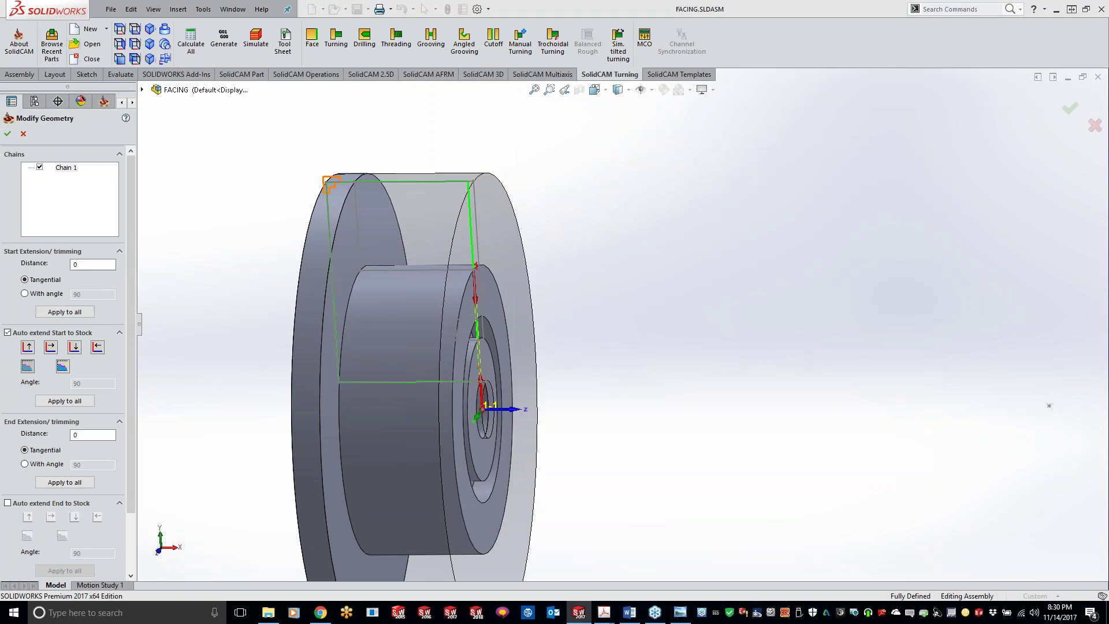
left_click(7, 503)
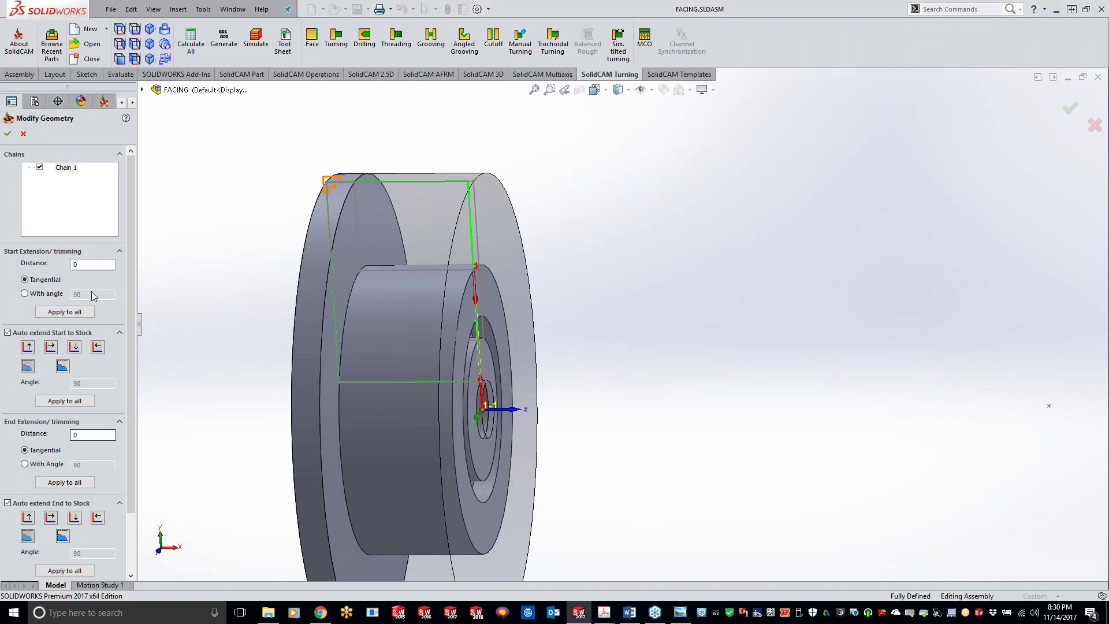
scroll(621, 233, "down", 3)
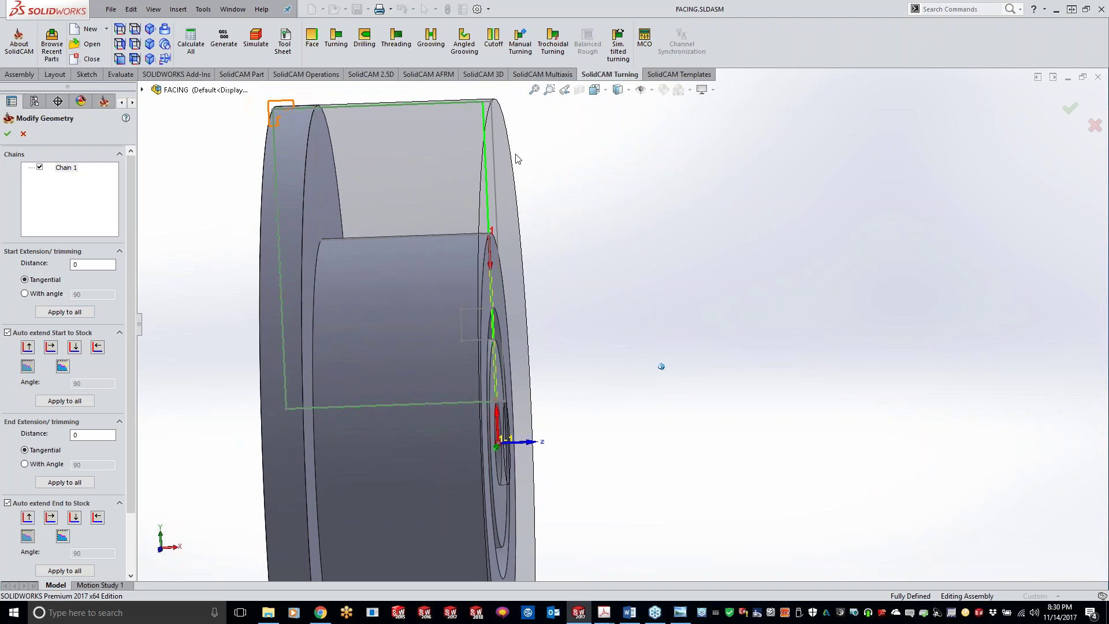
key("ctrl+1")
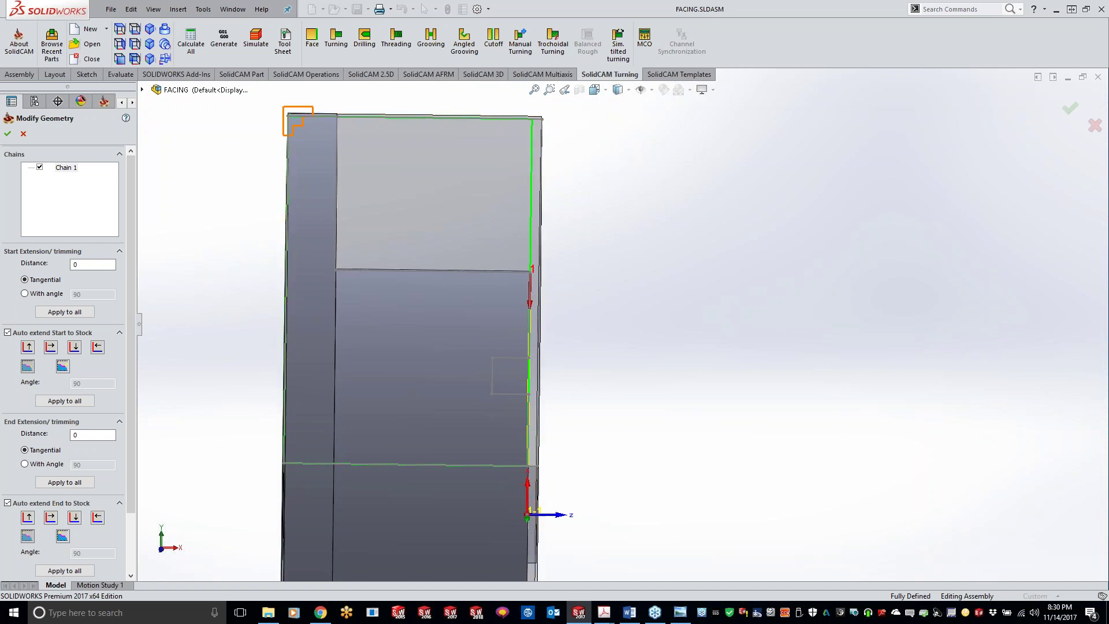
left_click(9, 134)
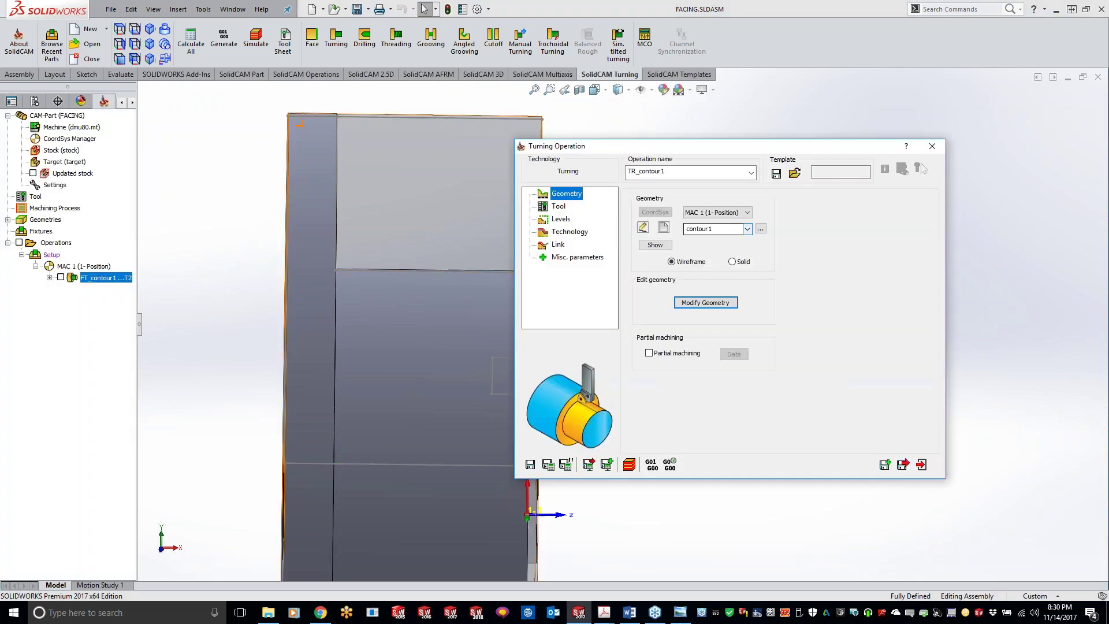
- Assign the existing external turning tool number 2 to the turning operation
left_click(560, 203)
left_click(715, 406)
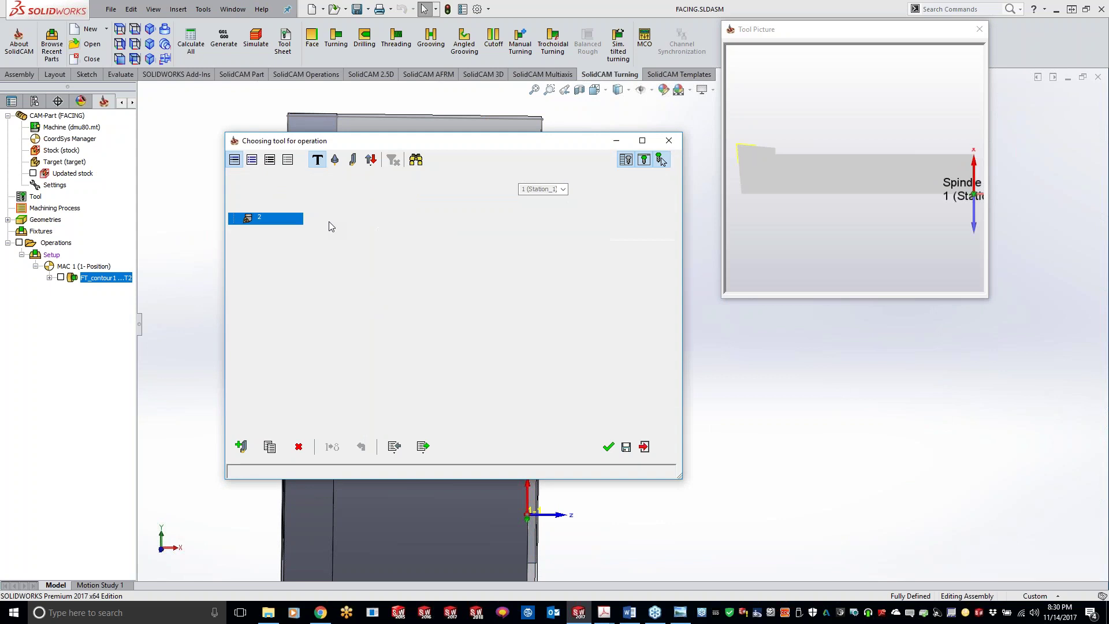
key("Return")
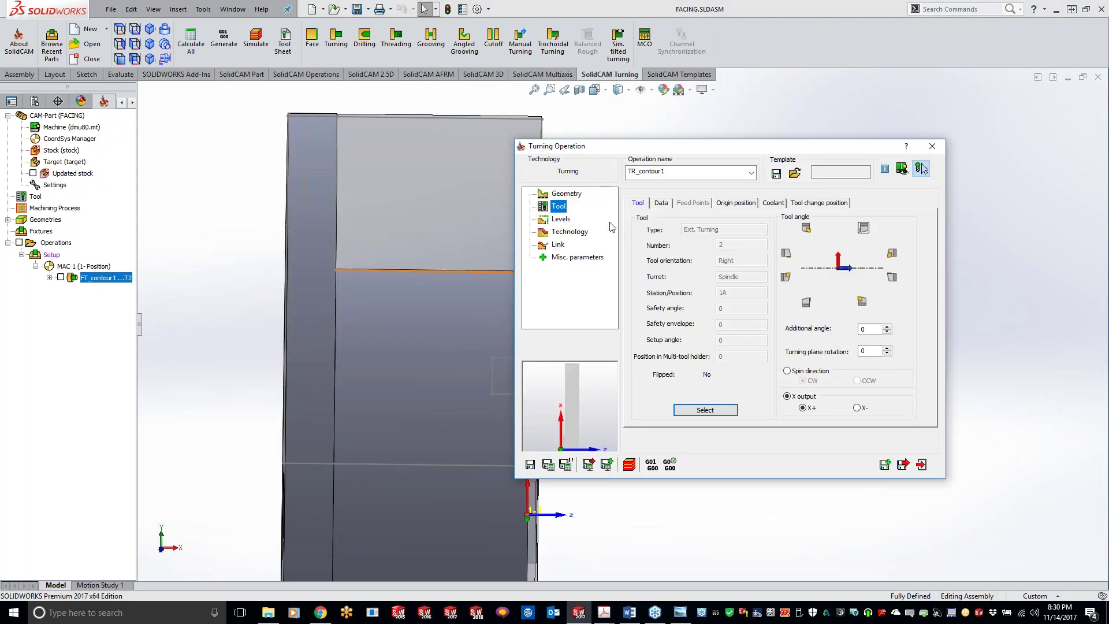
- Review the operation's technology and roughing parameters, including the rough type choices, step down, retreat distance and rough offset, keeping Smooth
left_click(562, 219)
left_click(563, 232)
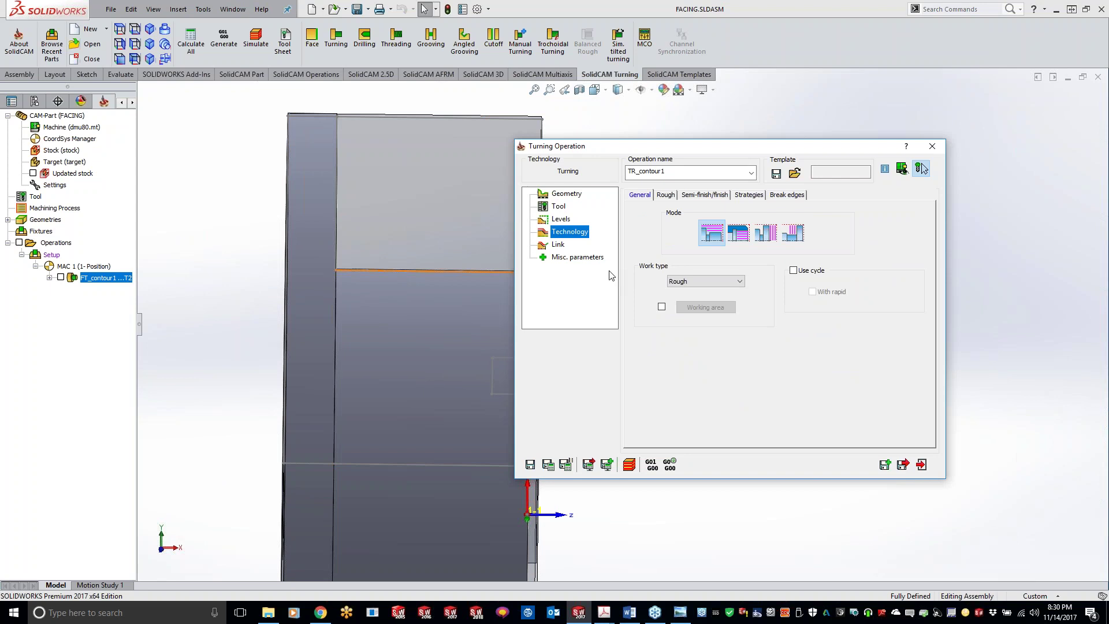
left_click(669, 197)
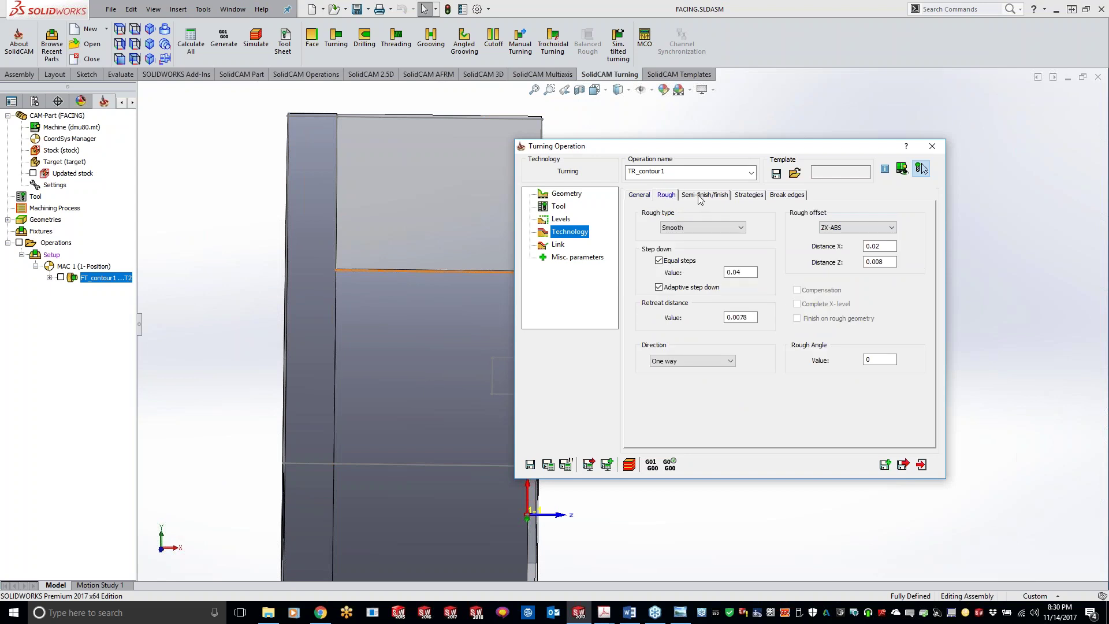
left_click(680, 229)
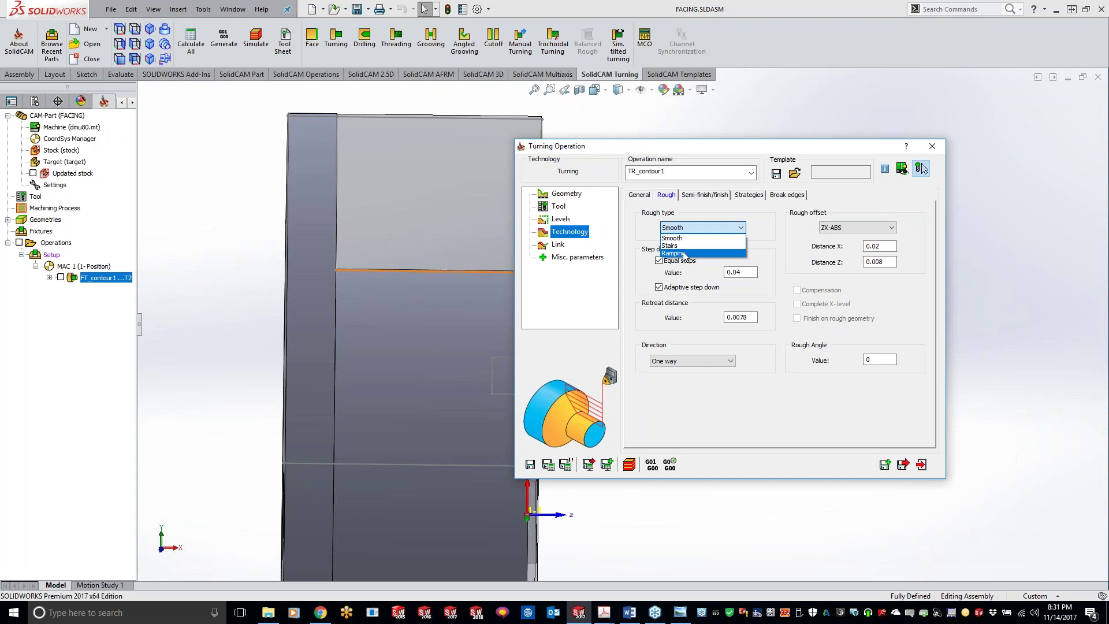
left_click(733, 398)
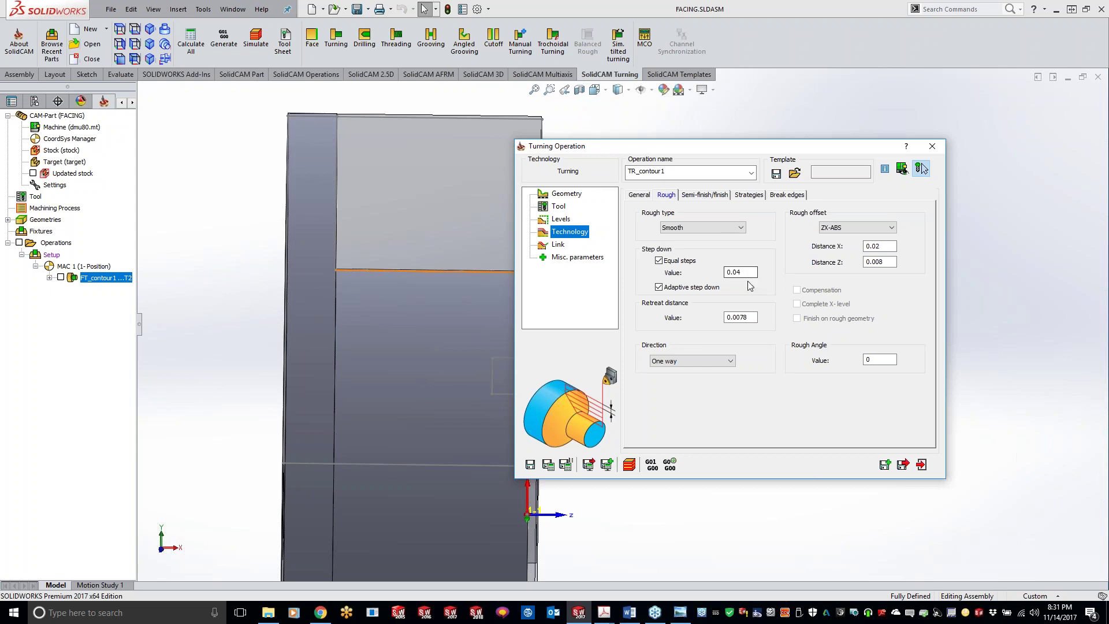
left_click(746, 317)
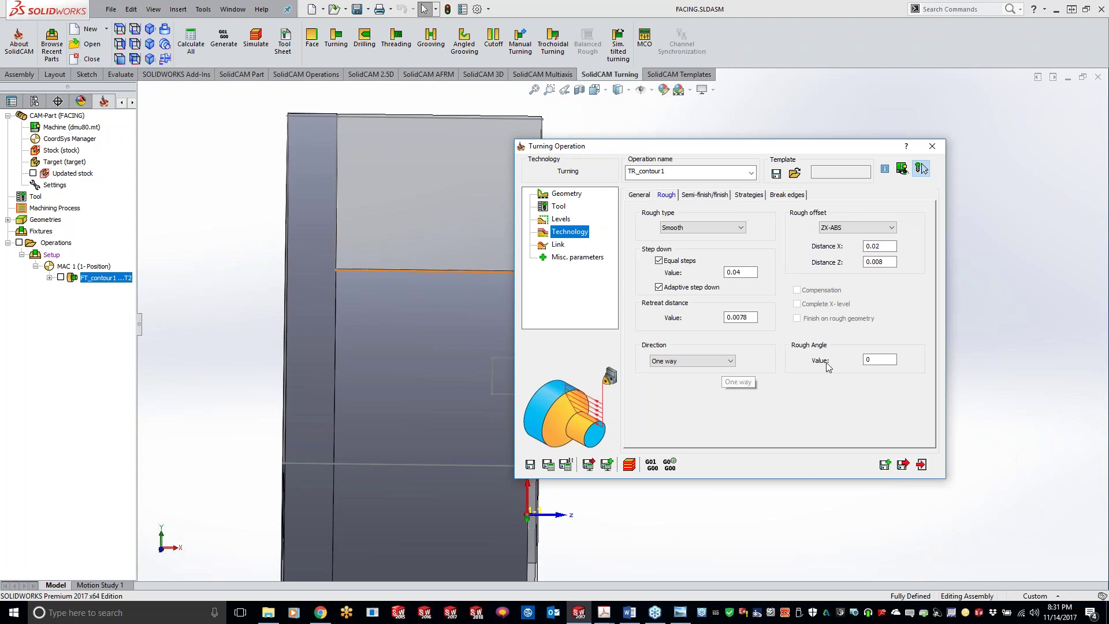
left_click(880, 246)
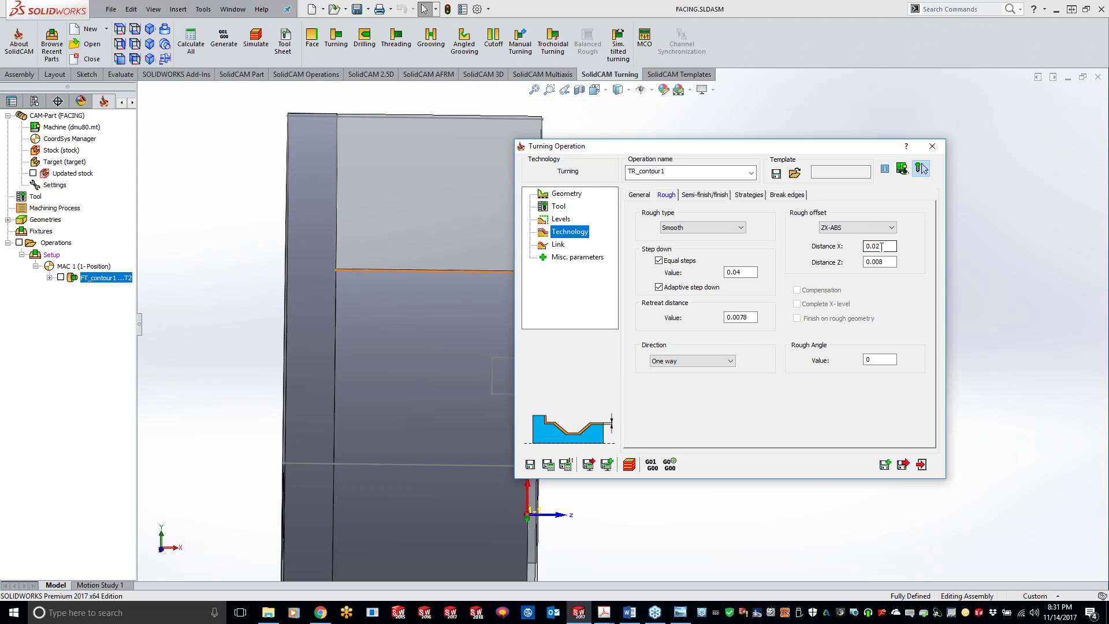
- Examine the semi-finish and finish parameters and the available semi-finish methods, keeping semi-finish at No
left_click(704, 194)
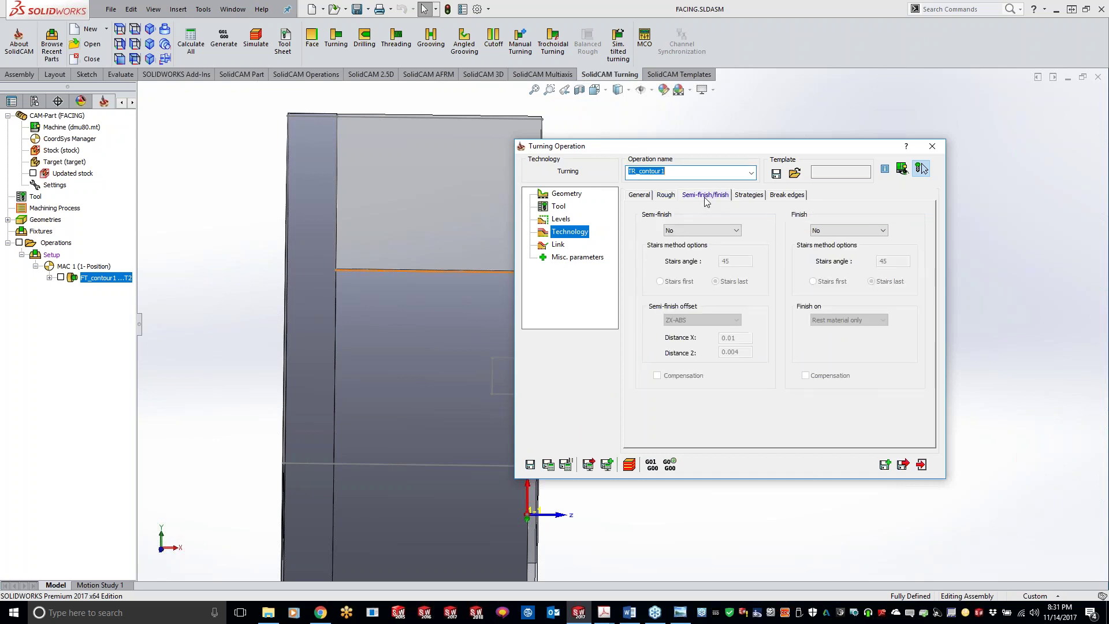
left_click(699, 231)
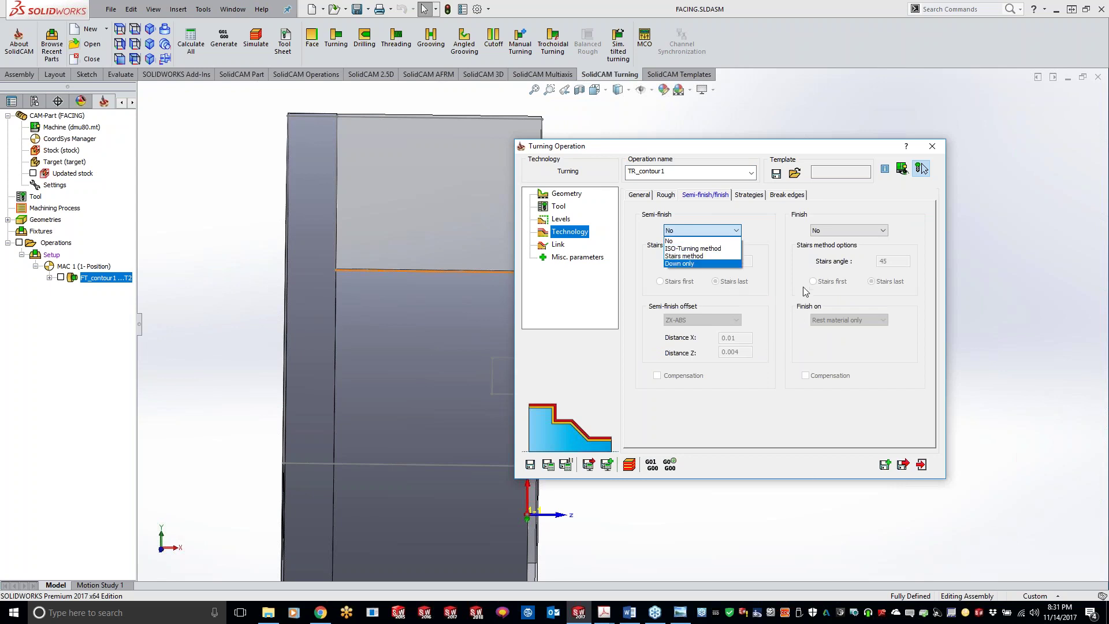
left_click(749, 199)
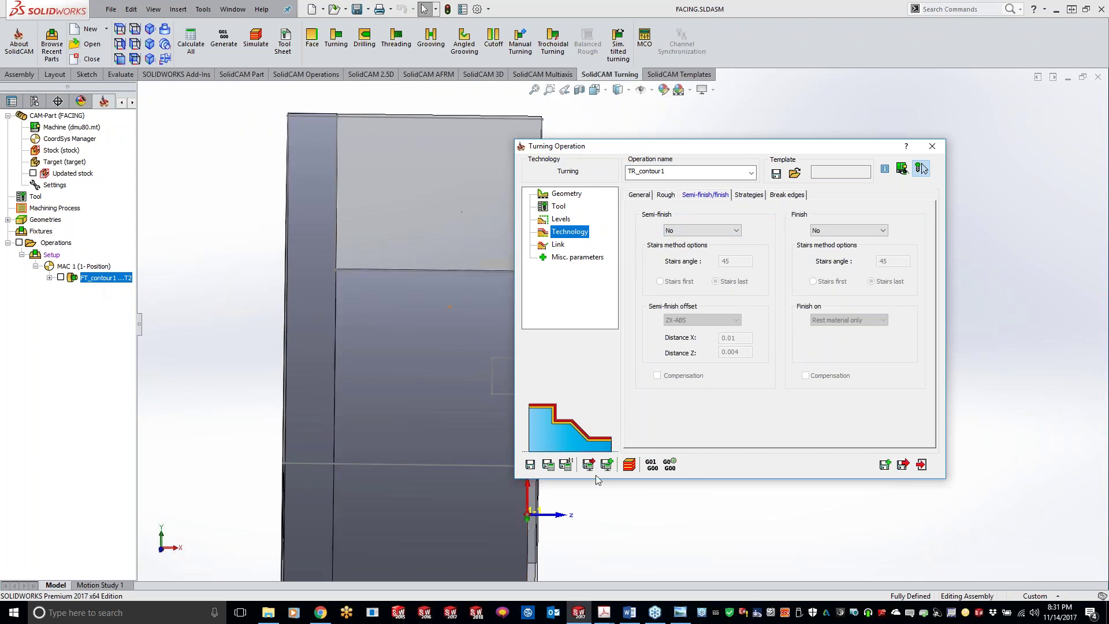
- Try to save and calculate the TR_contour1 turning operation, and close its parameters
left_click(548, 465)
left_click(555, 278)
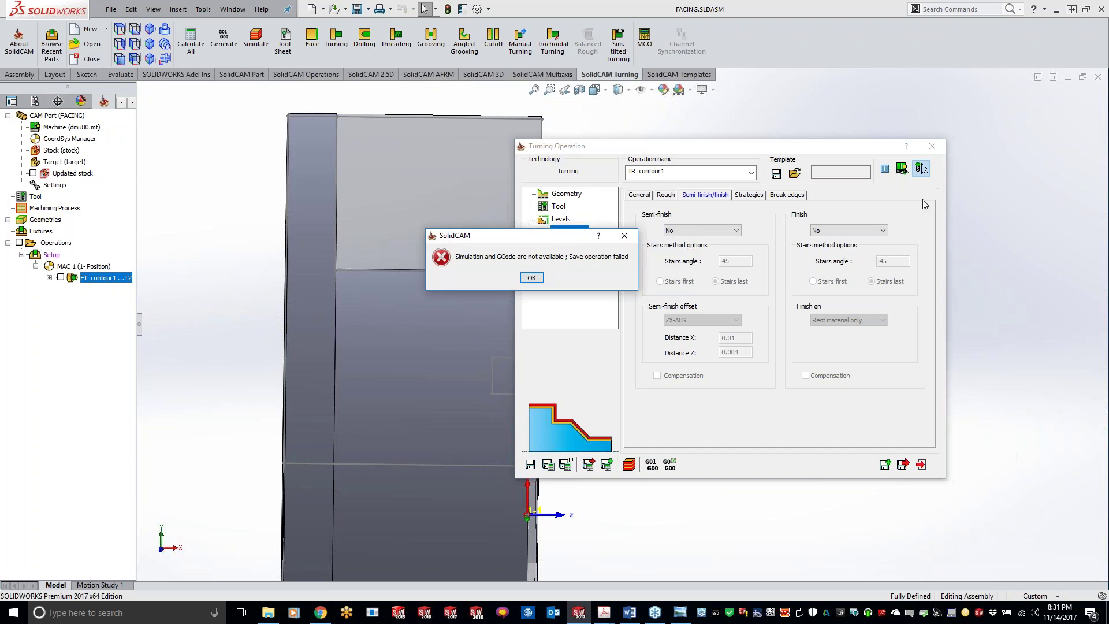
left_click(541, 278)
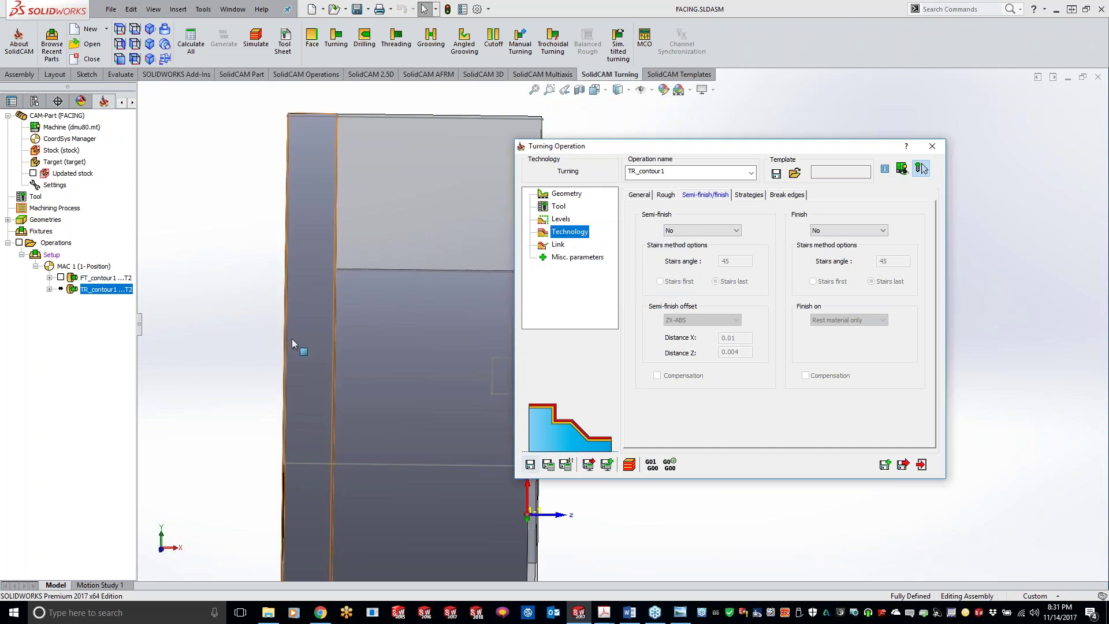
key("Escape")
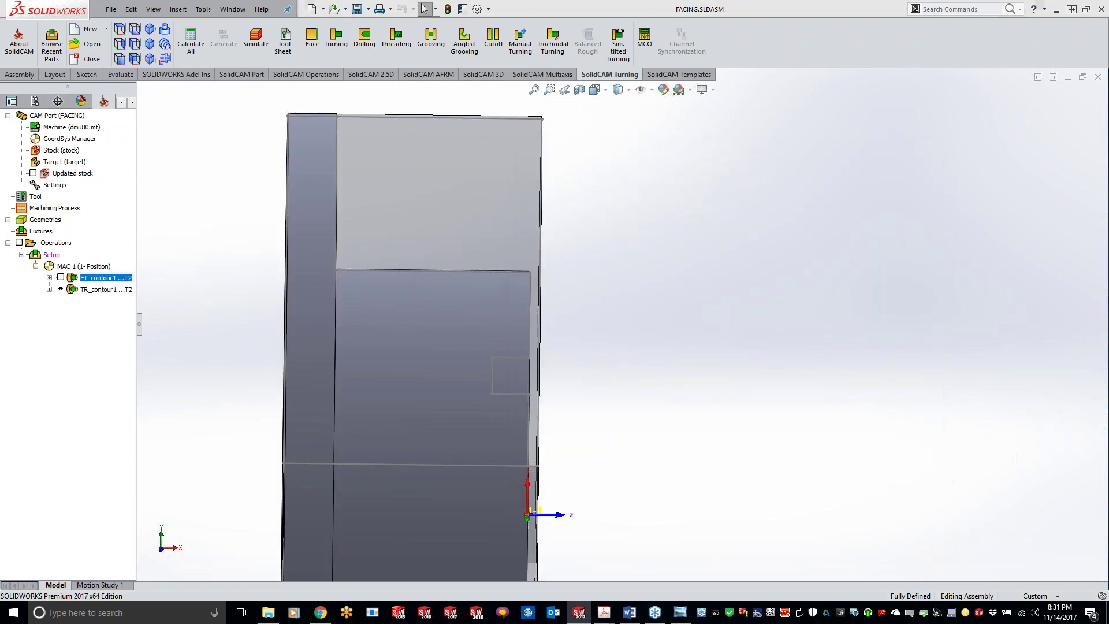
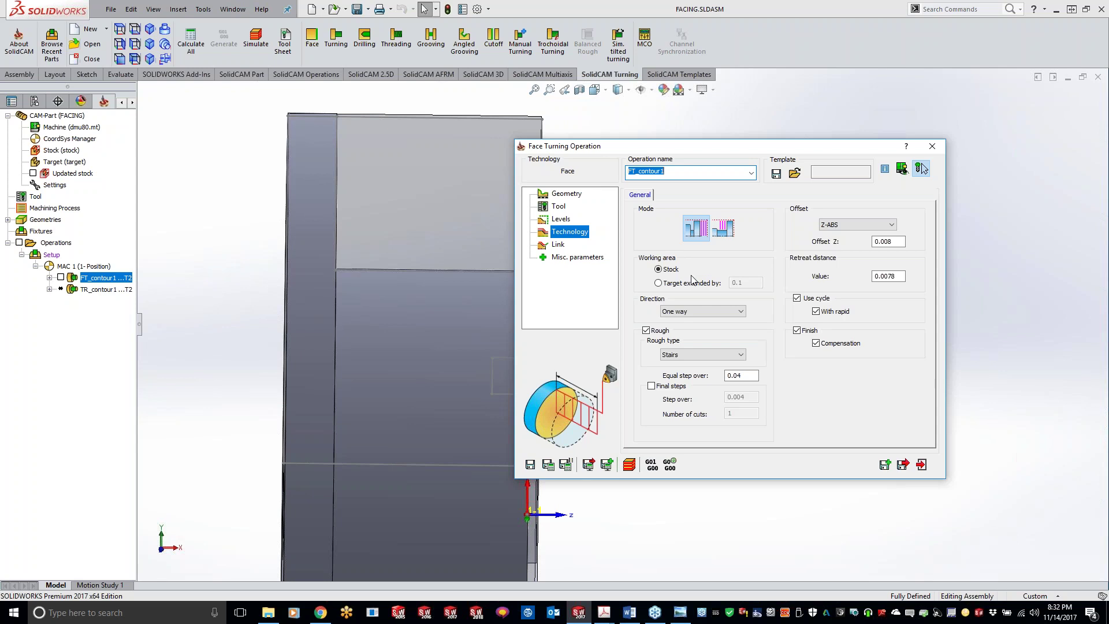
- Switch the face turning operation's geometry type from wireframe to Solid and start defining a new geometry
left_click(564, 195)
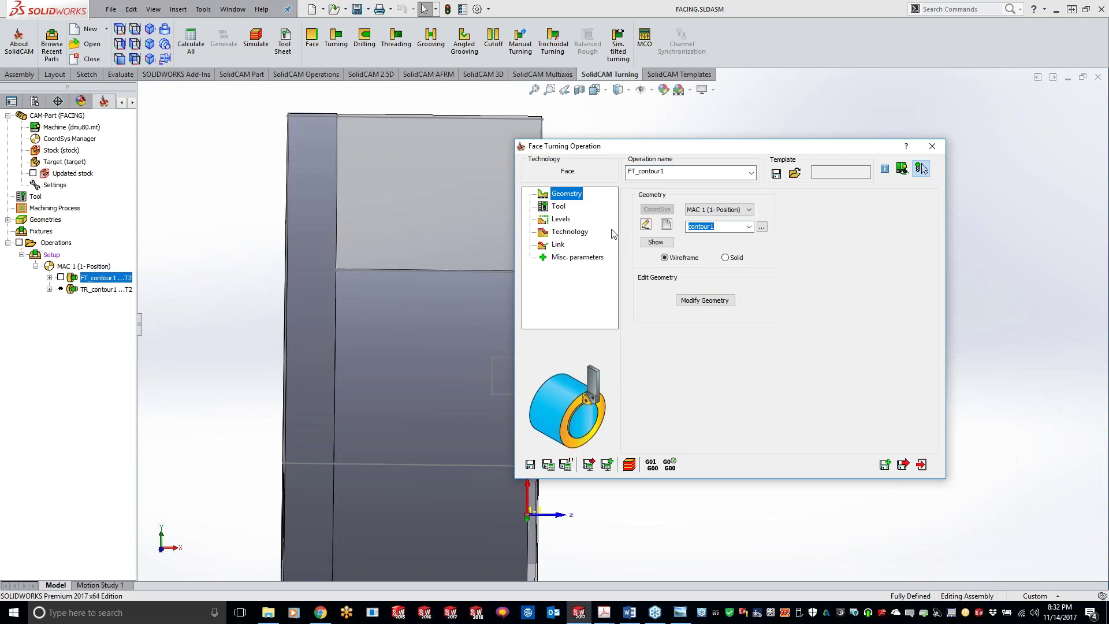
left_click(725, 258)
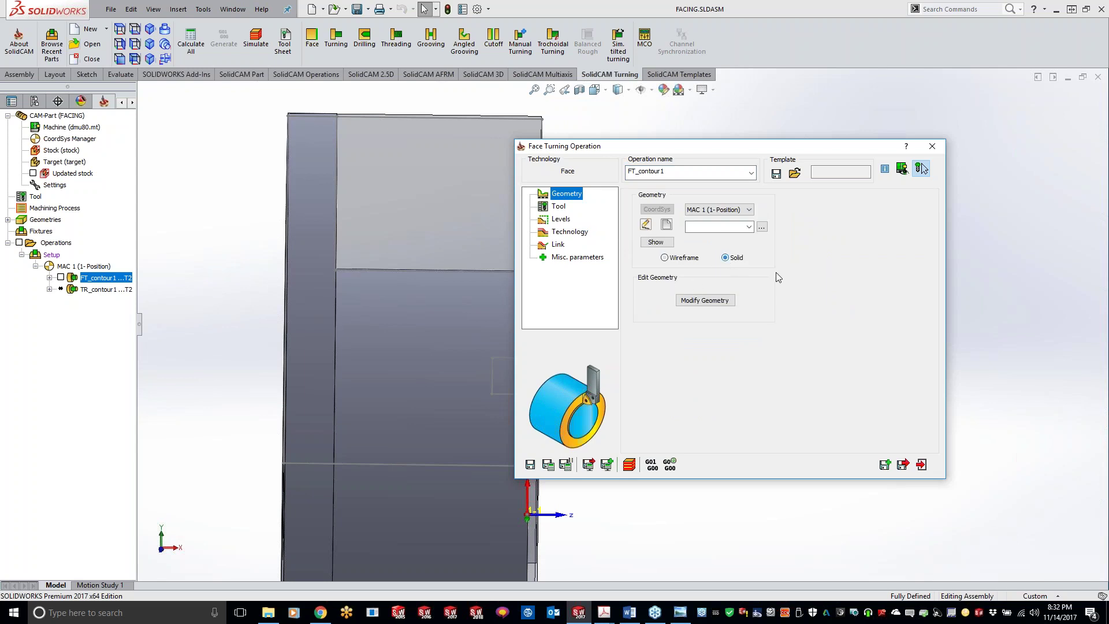
left_click(703, 301)
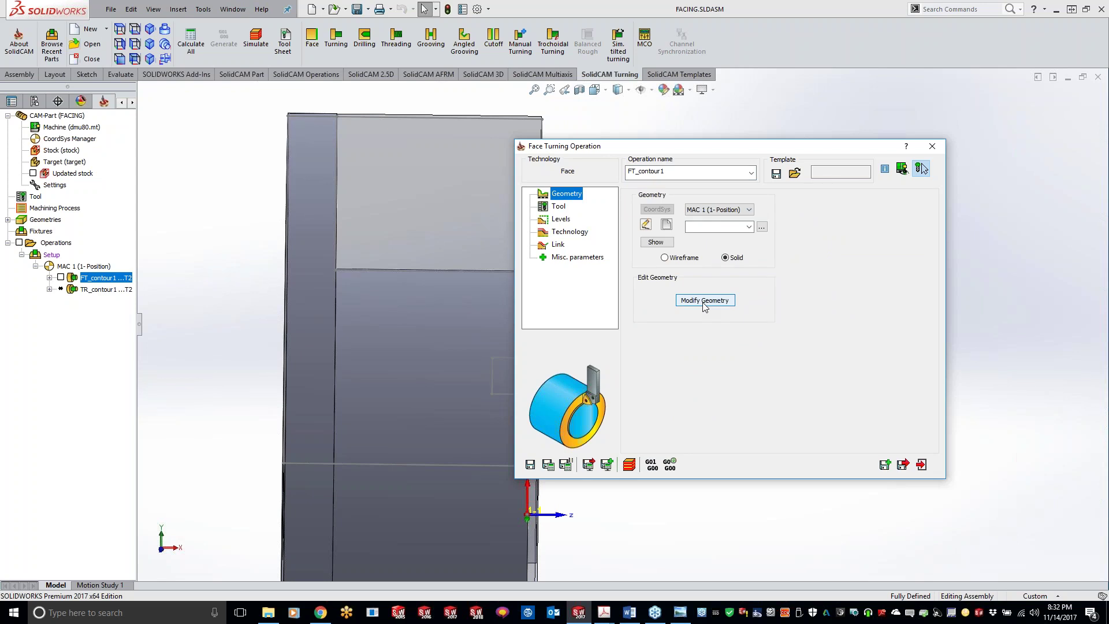
left_click(714, 301)
left_click(714, 303)
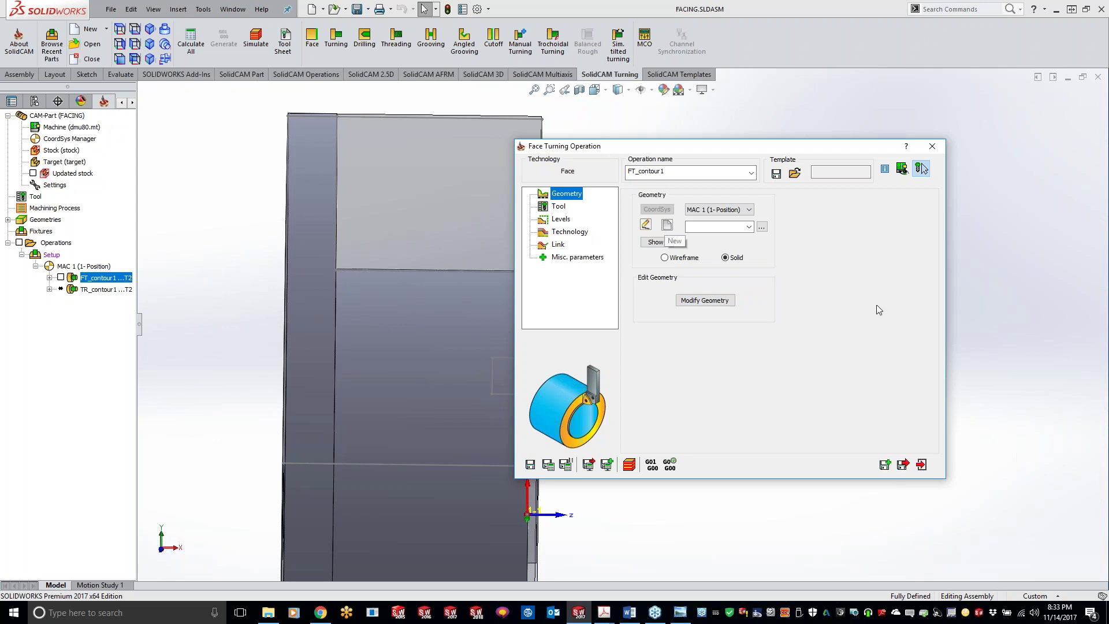
left_click(25, 199)
- Define the turn_on_solid geometry as a CW chain from the outer ring's front face to the inner front face around the bore
middle_click_drag(366, 321, 546, 347)
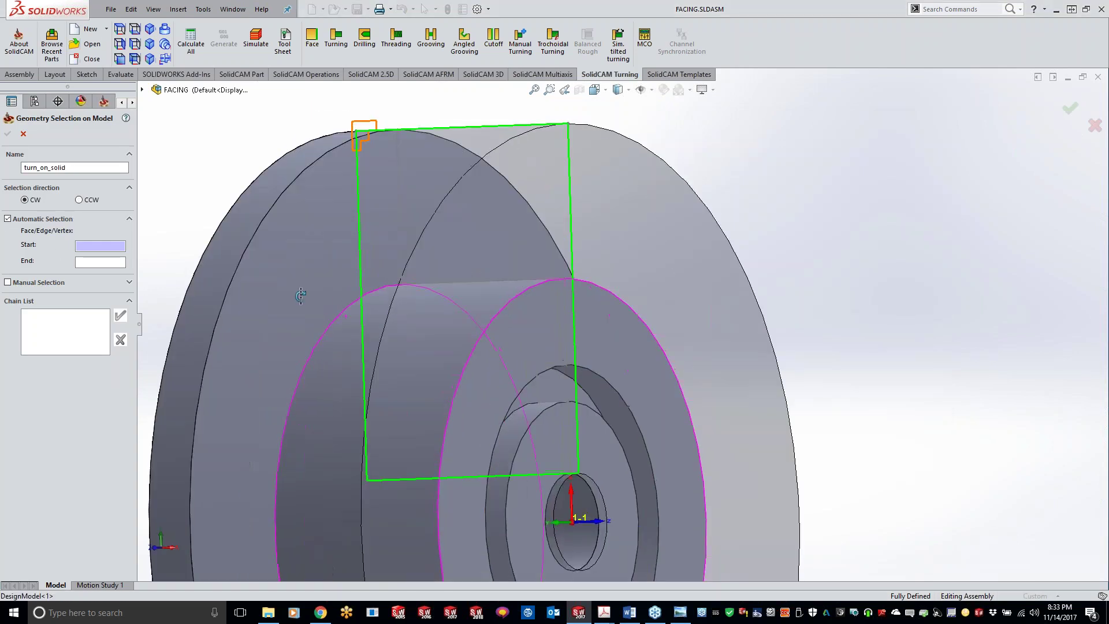
left_click(549, 348)
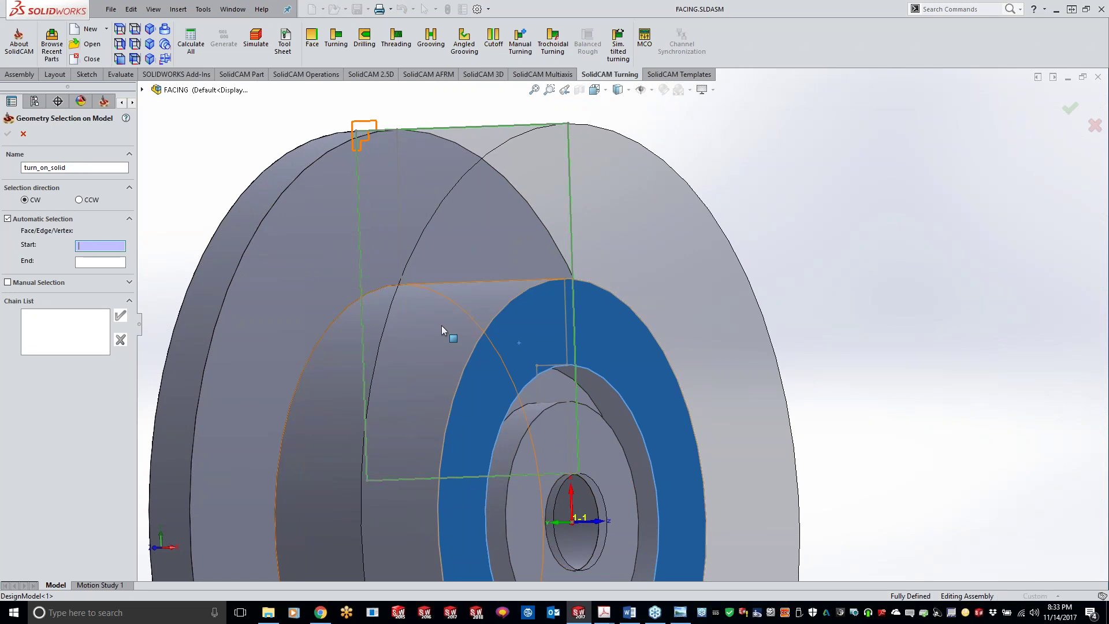
left_click(581, 387)
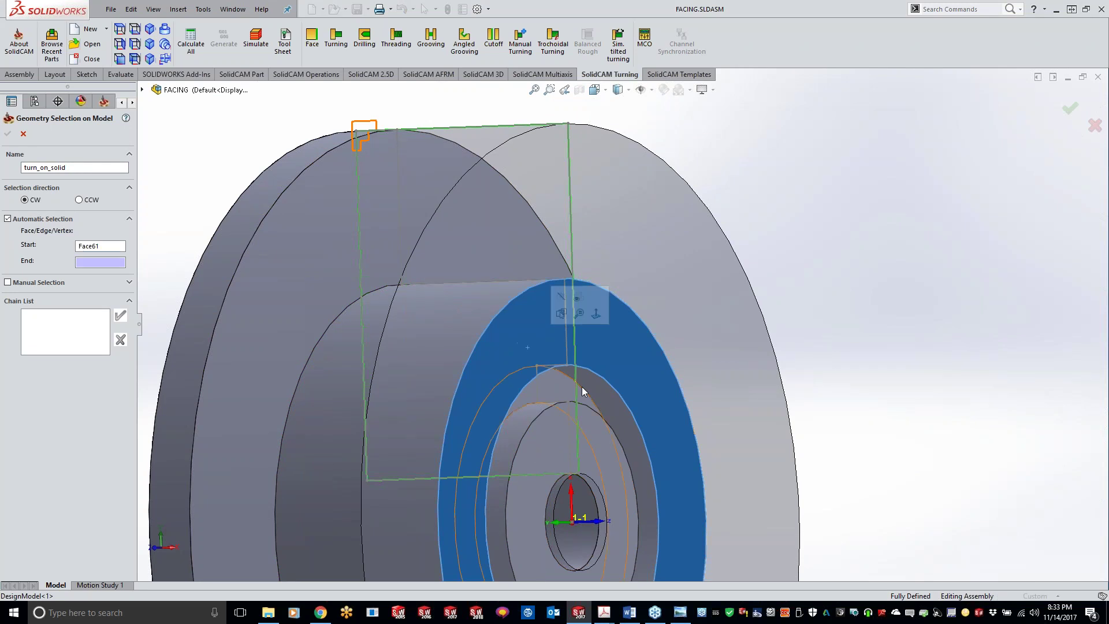
left_click(601, 438)
middle_click_drag(401, 343, 381, 344)
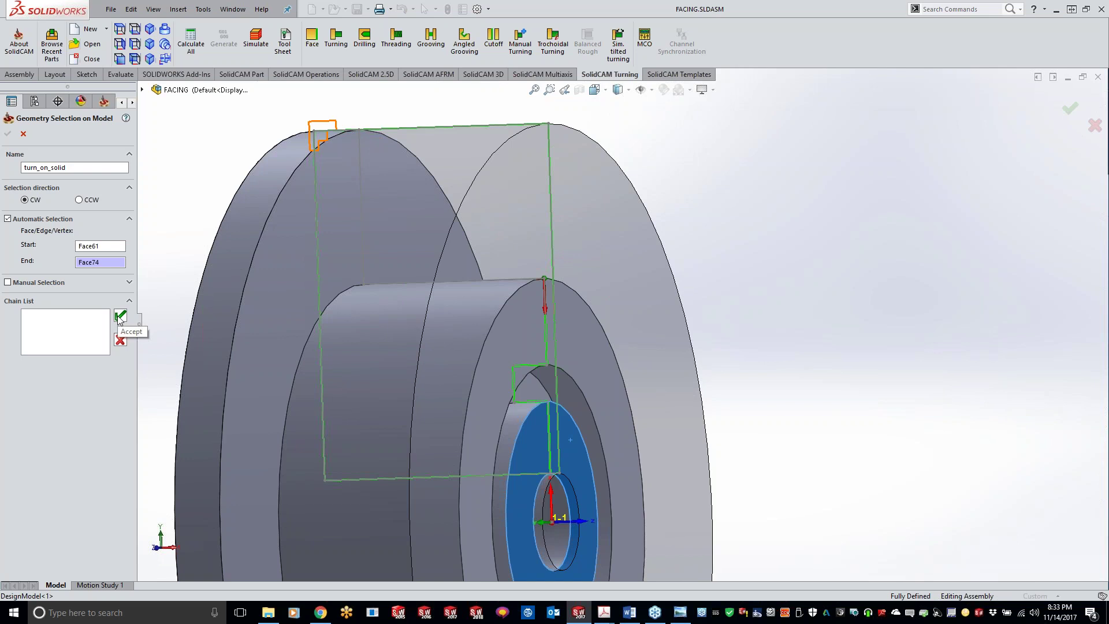
left_click(120, 316)
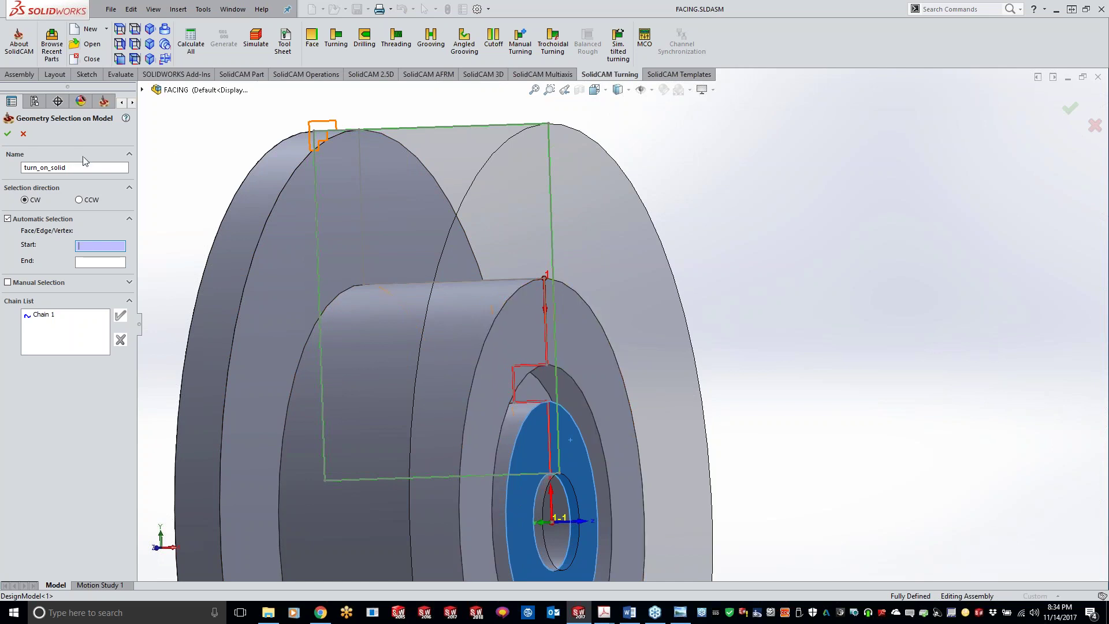
left_click(7, 133)
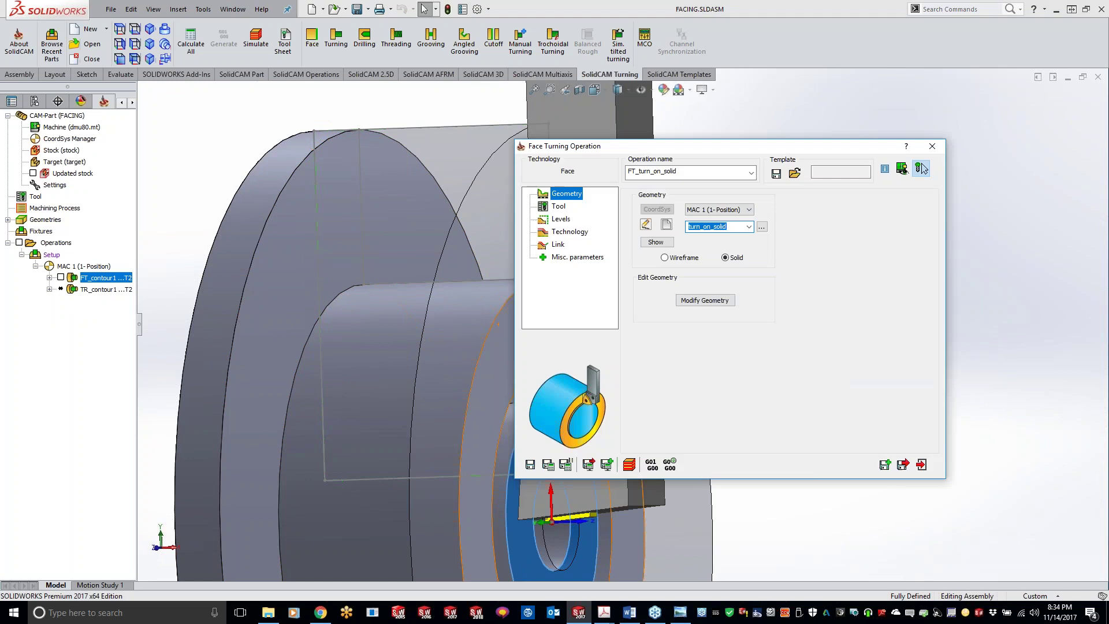
- Try to save and calculate the face turning operation with the turn_on_solid geometry
left_click_drag(733, 146, 872, 104)
left_click(705, 422)
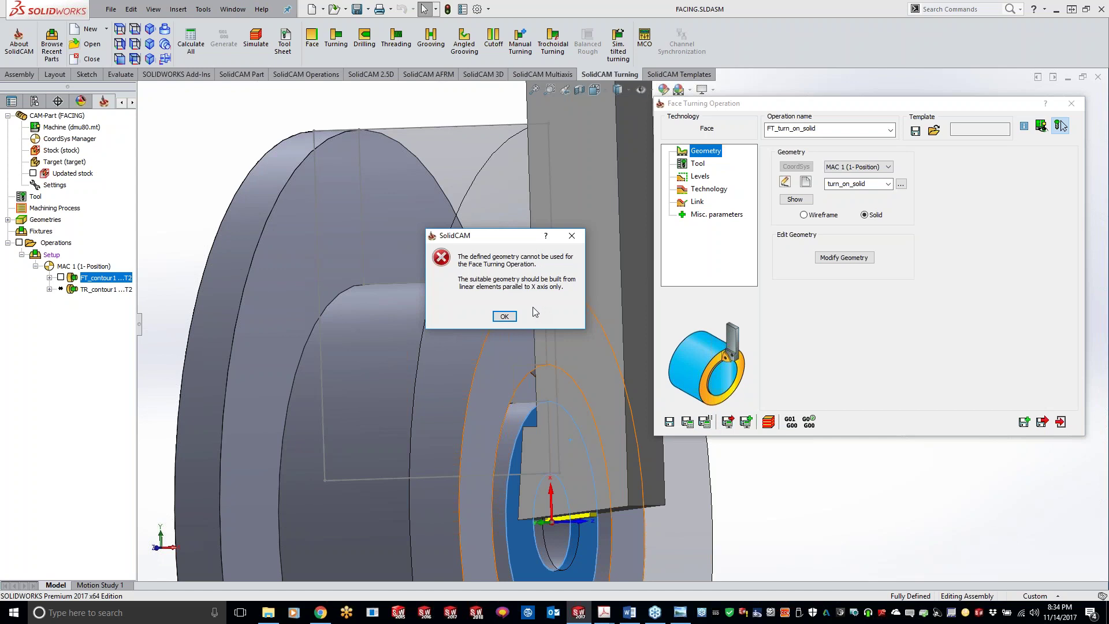
left_click(505, 316)
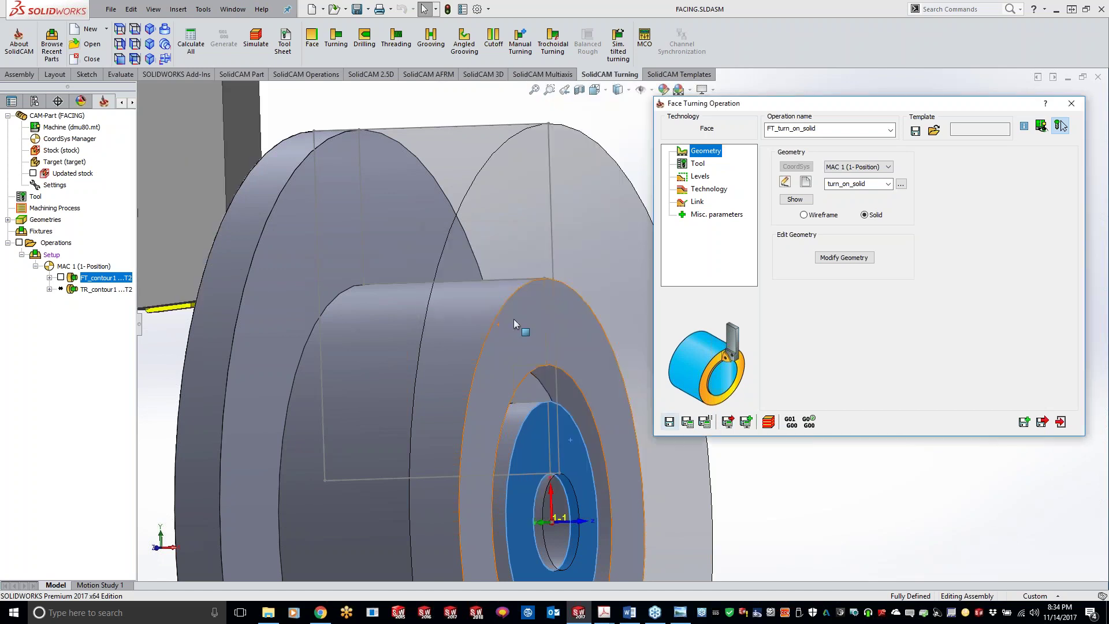
- Examine the start and end extension options and the chain of the turn_on_solid geometry without applying any modification
left_click(833, 257)
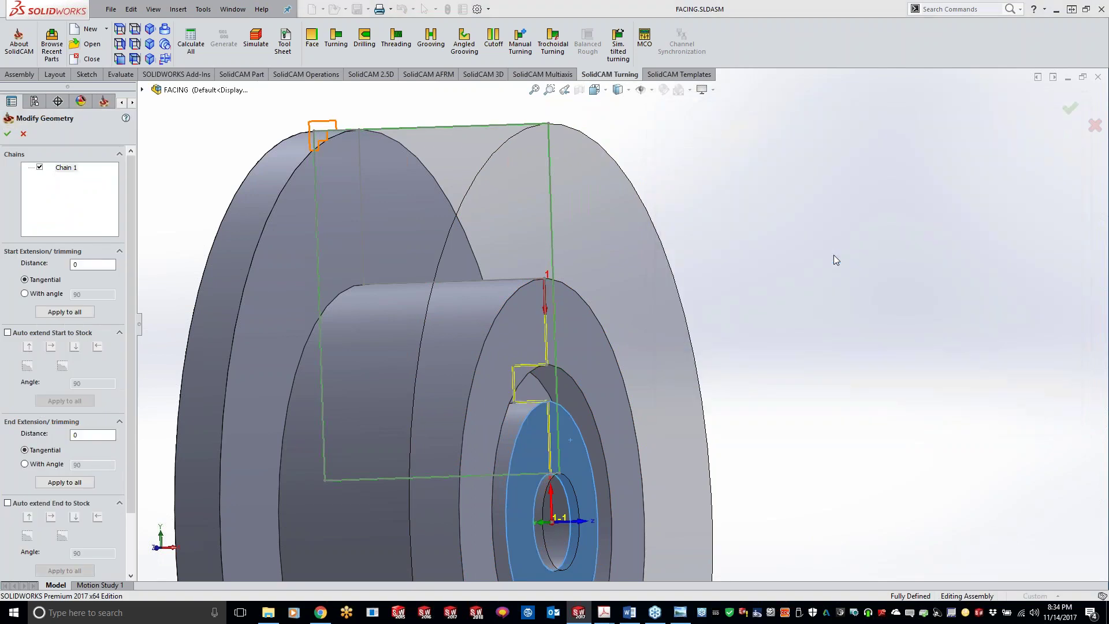
left_click_drag(127, 453, 132, 414)
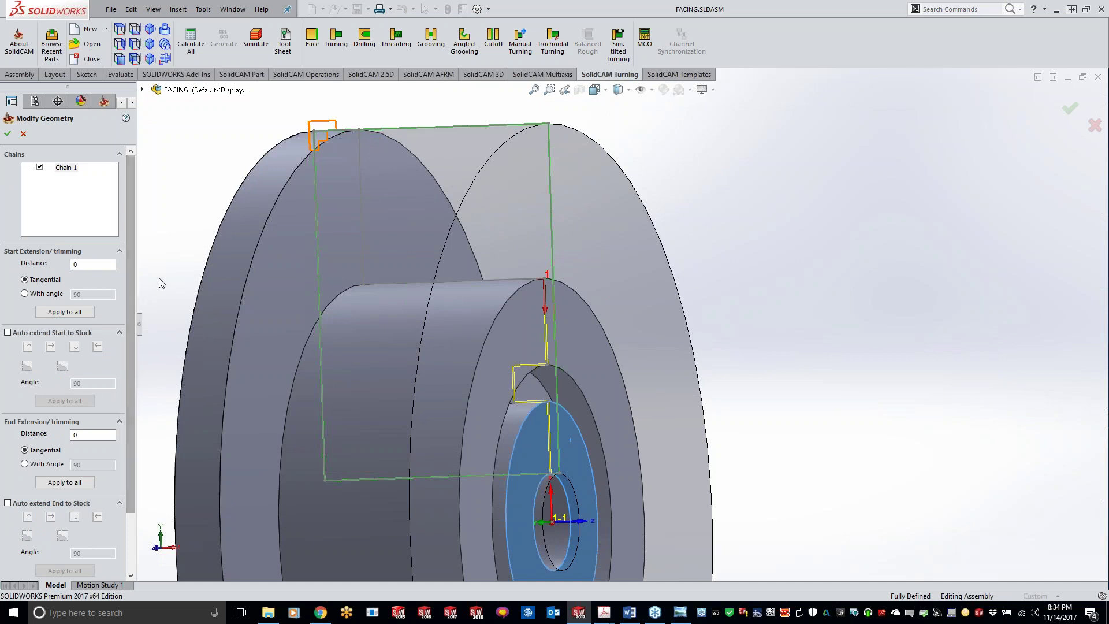
left_click(24, 134)
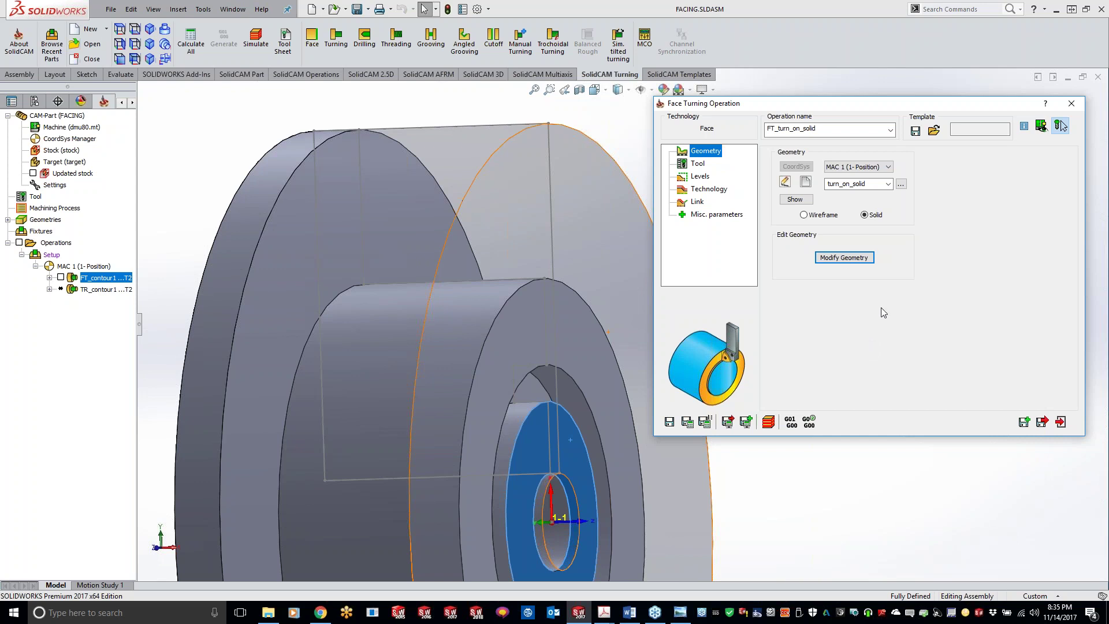
left_click(844, 258)
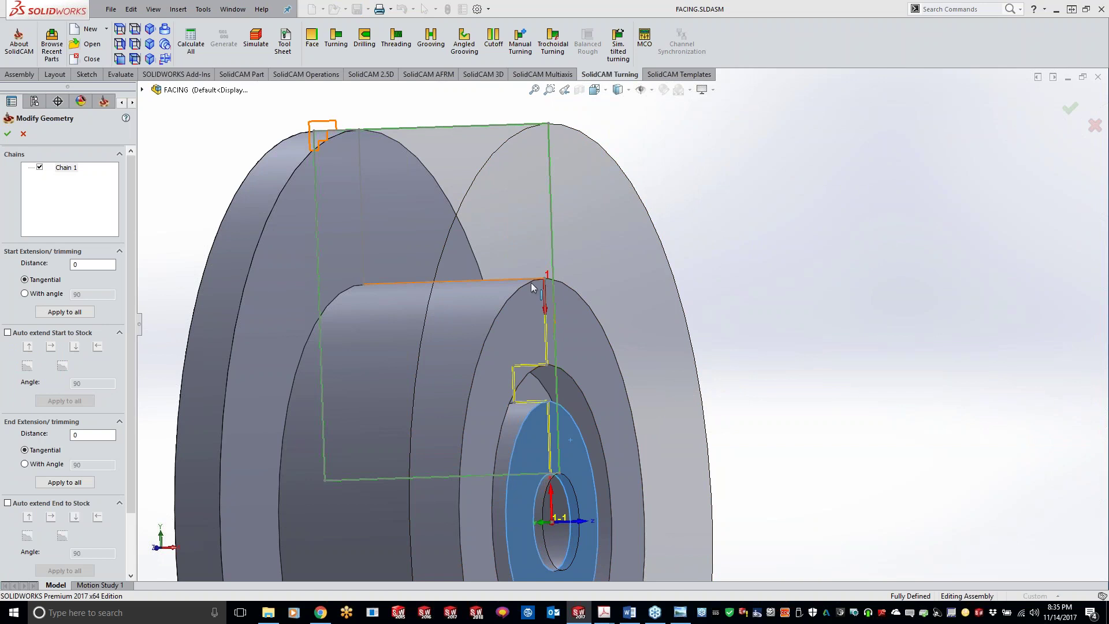
left_click(525, 284)
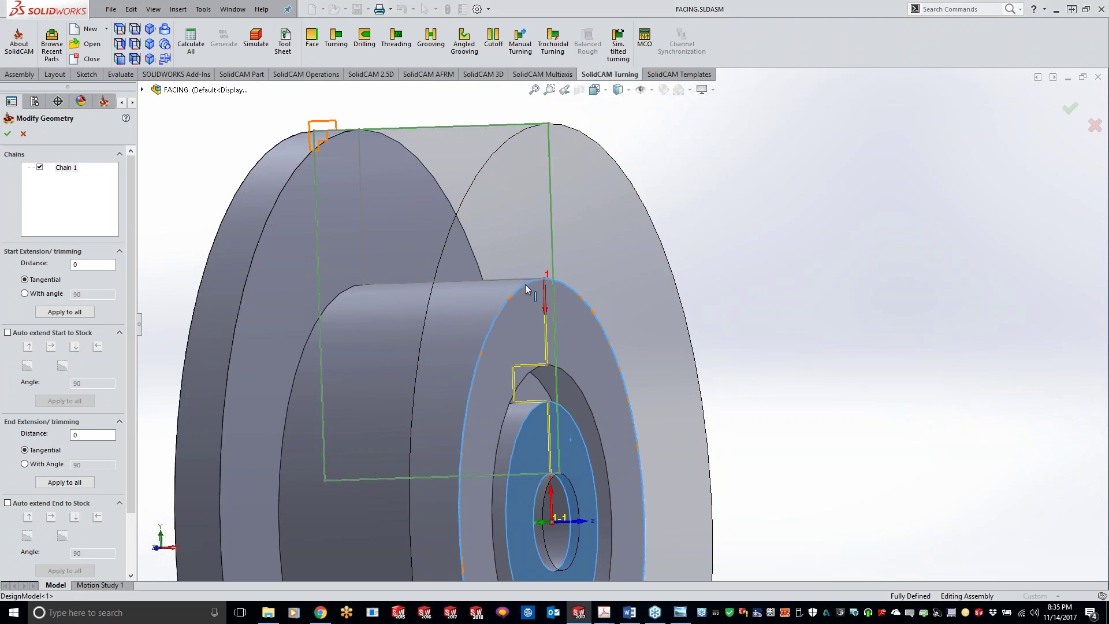
left_click(29, 136)
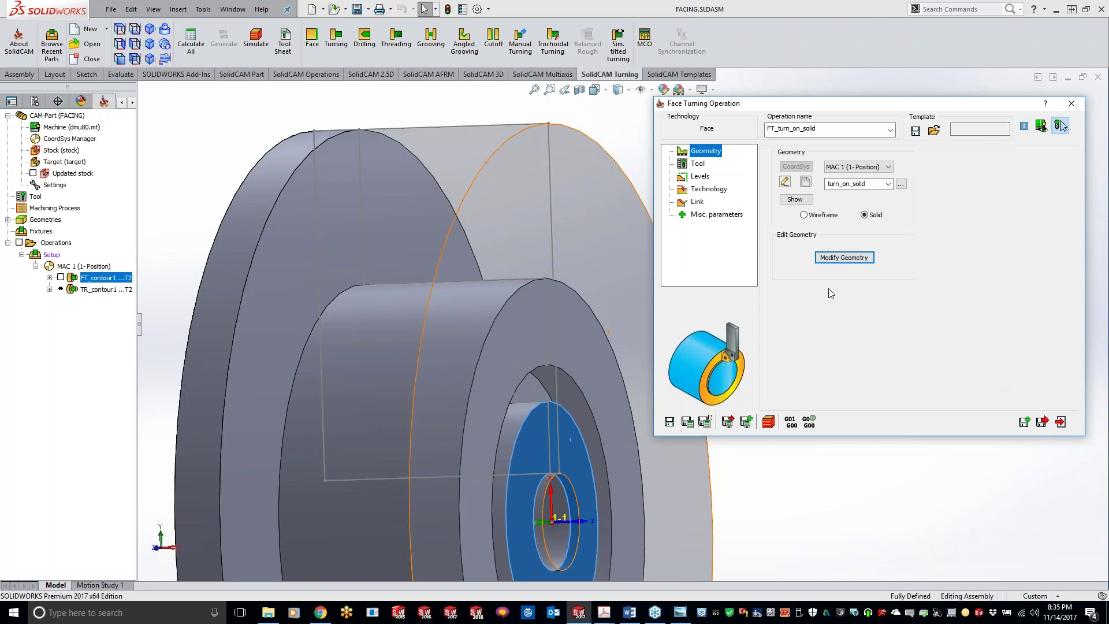
- Try a new CCW solid chain from the boss's outer cylindrical face to the bore face, and cancel the geometry selection
left_click(805, 182)
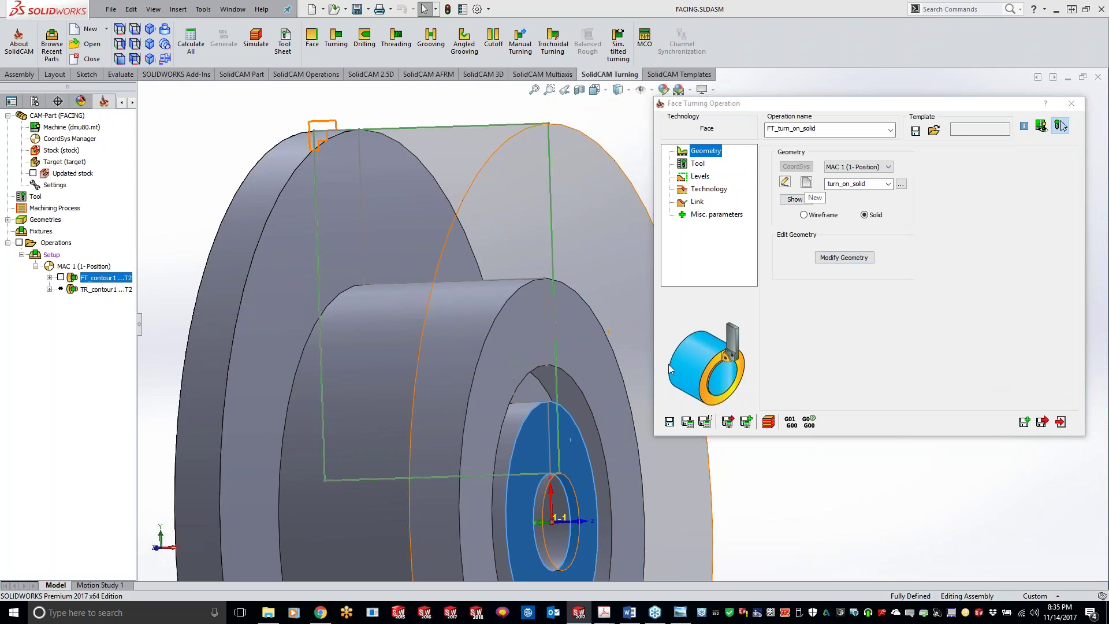
left_click(487, 286)
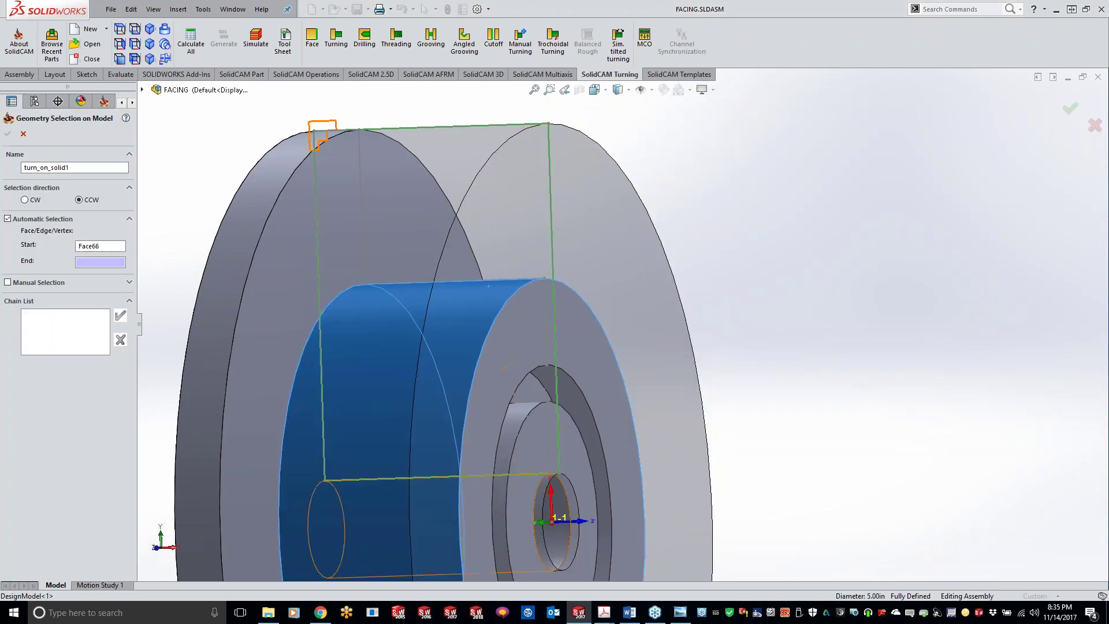
left_click(556, 508)
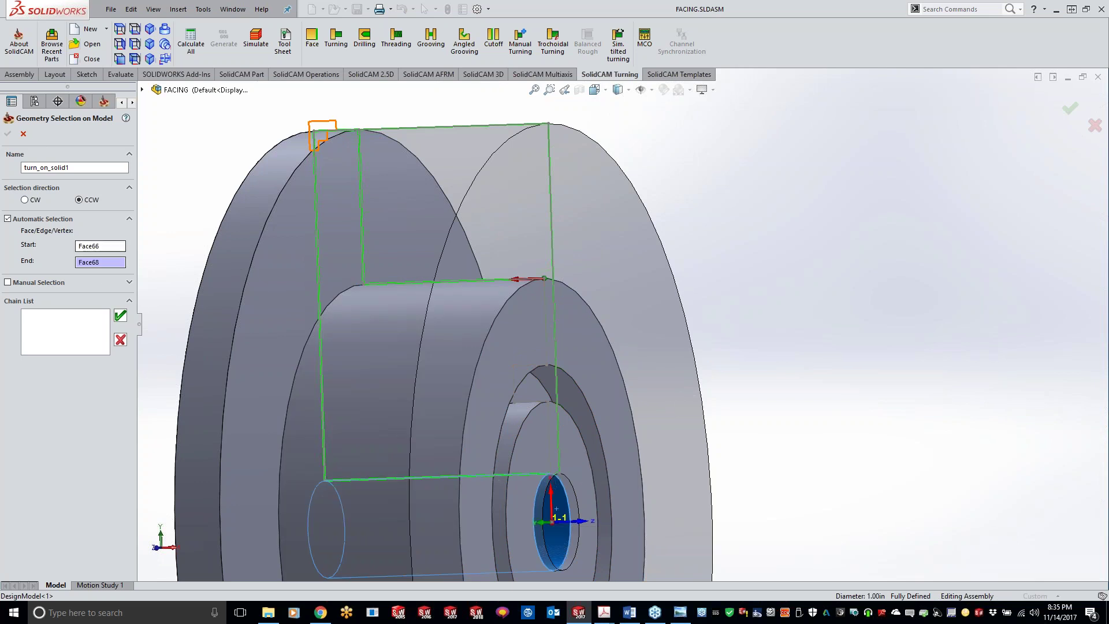
left_click(24, 134)
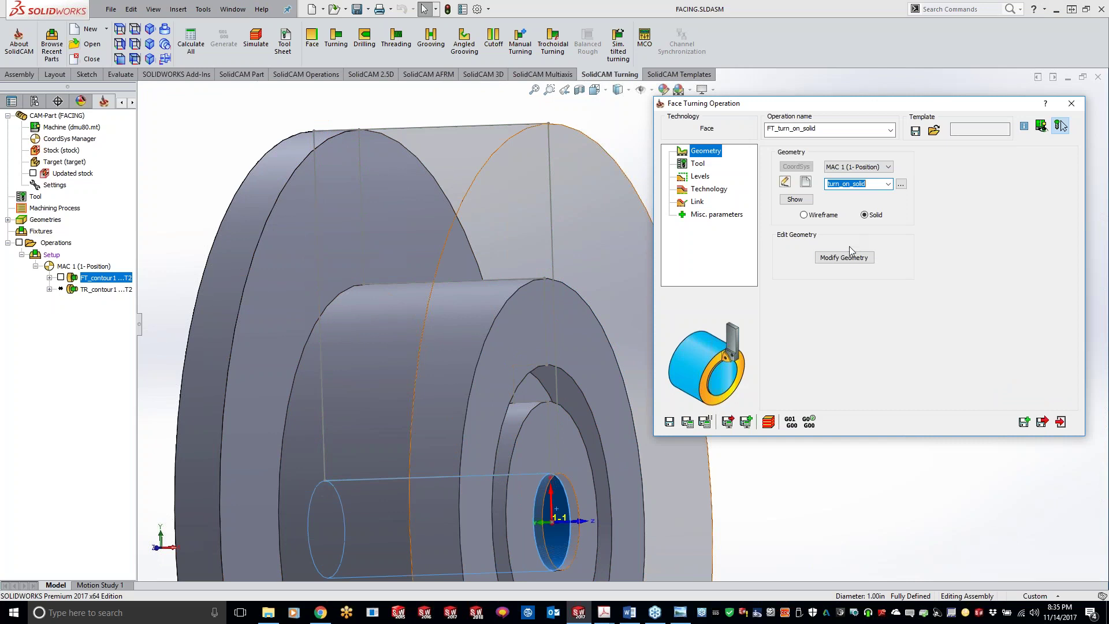
- Try CW chains from the boss's outer cylindrical face, ending at the bore, the outer ring, the boss and the inner front face, and reject them
left_click(794, 200)
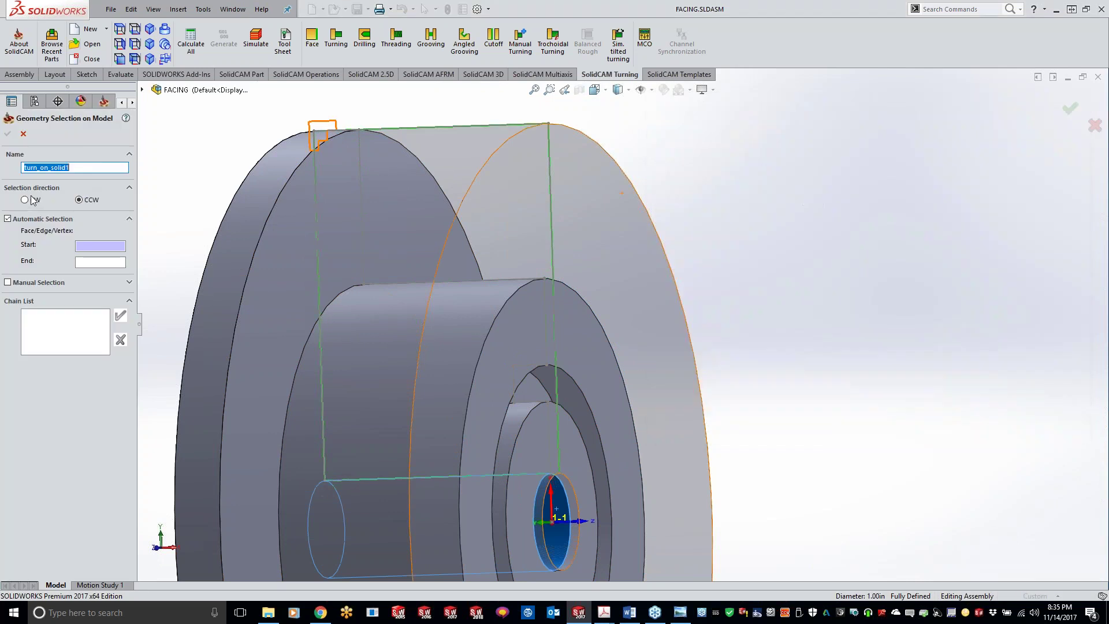
left_click(465, 327)
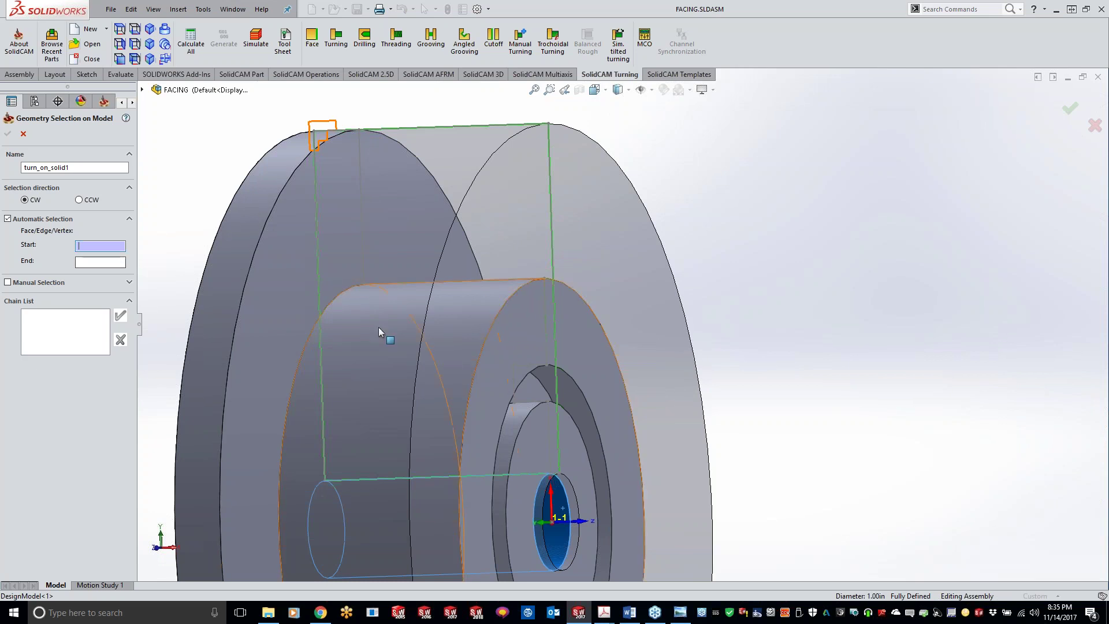
left_click(437, 335)
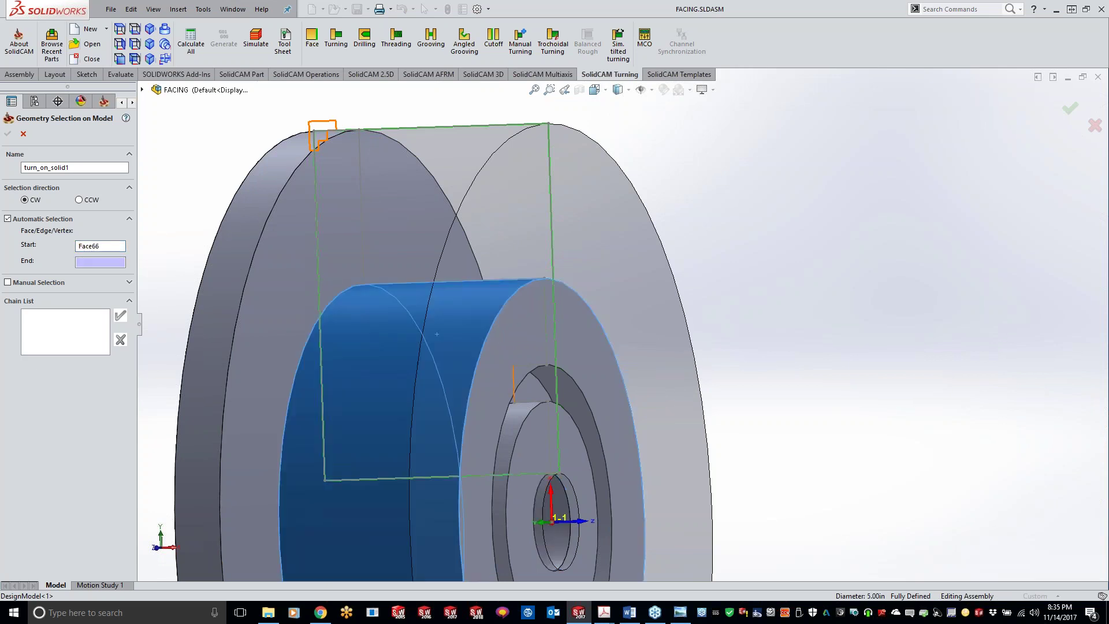
left_click(564, 532)
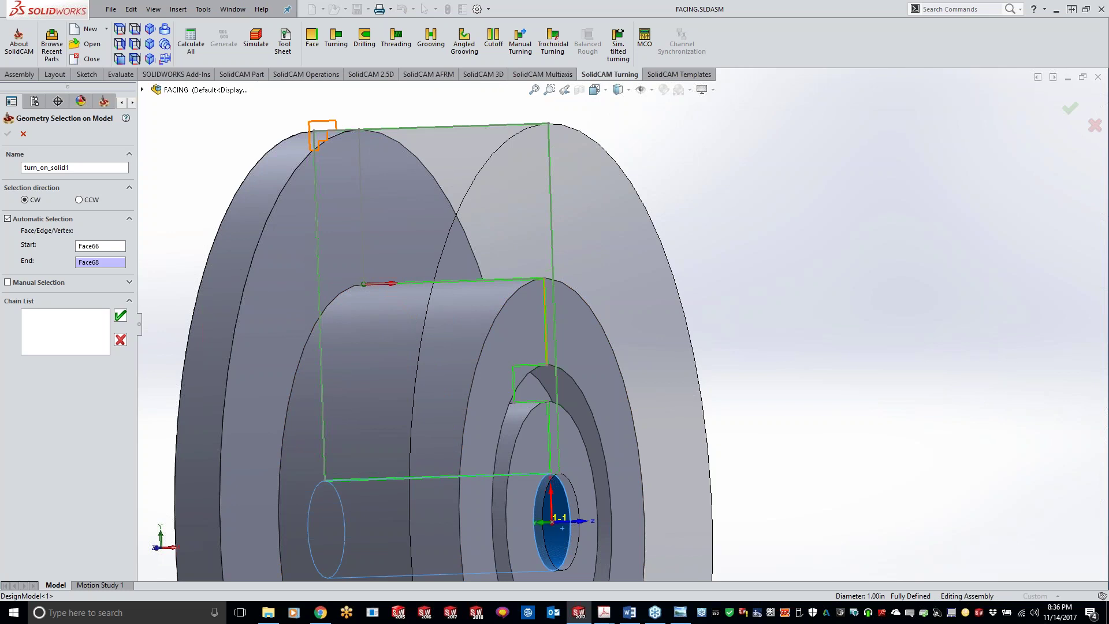
left_click(520, 325)
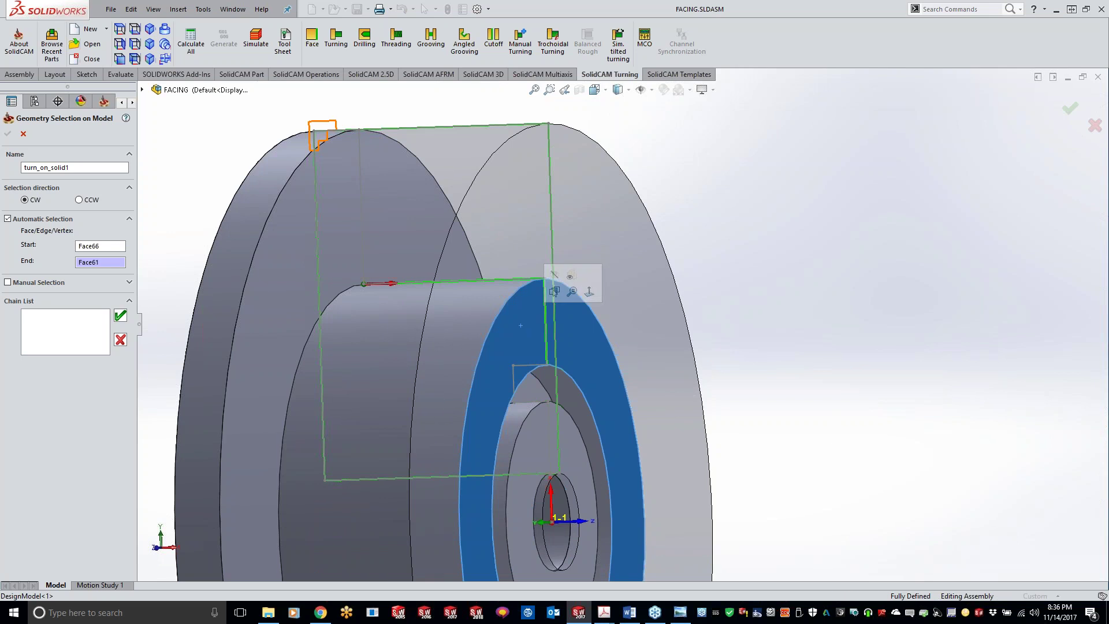
left_click(471, 302)
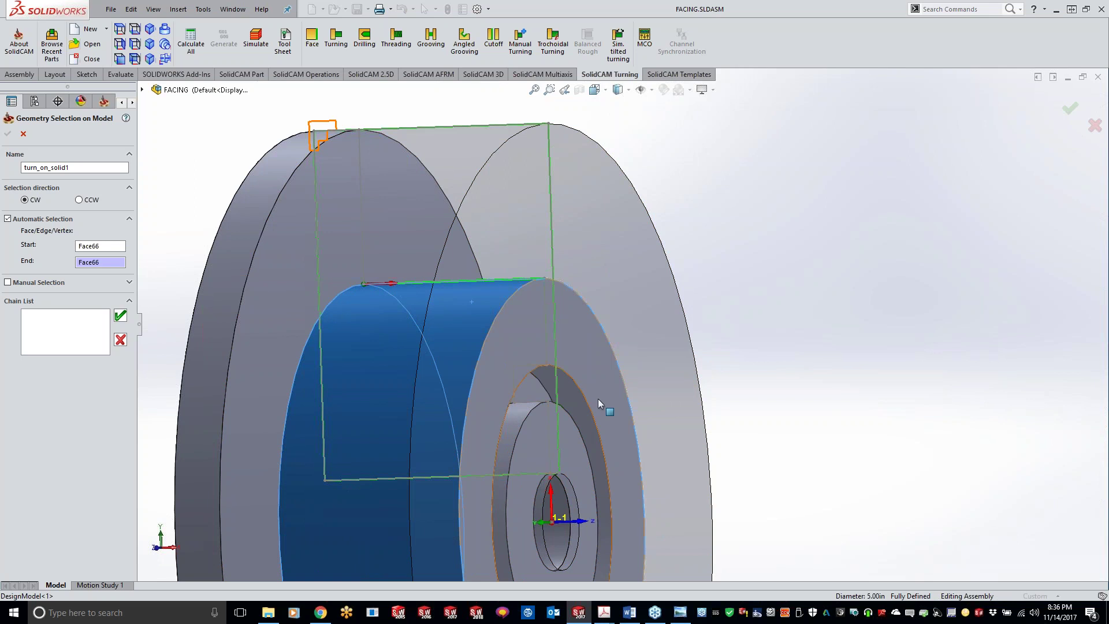
left_click(573, 306)
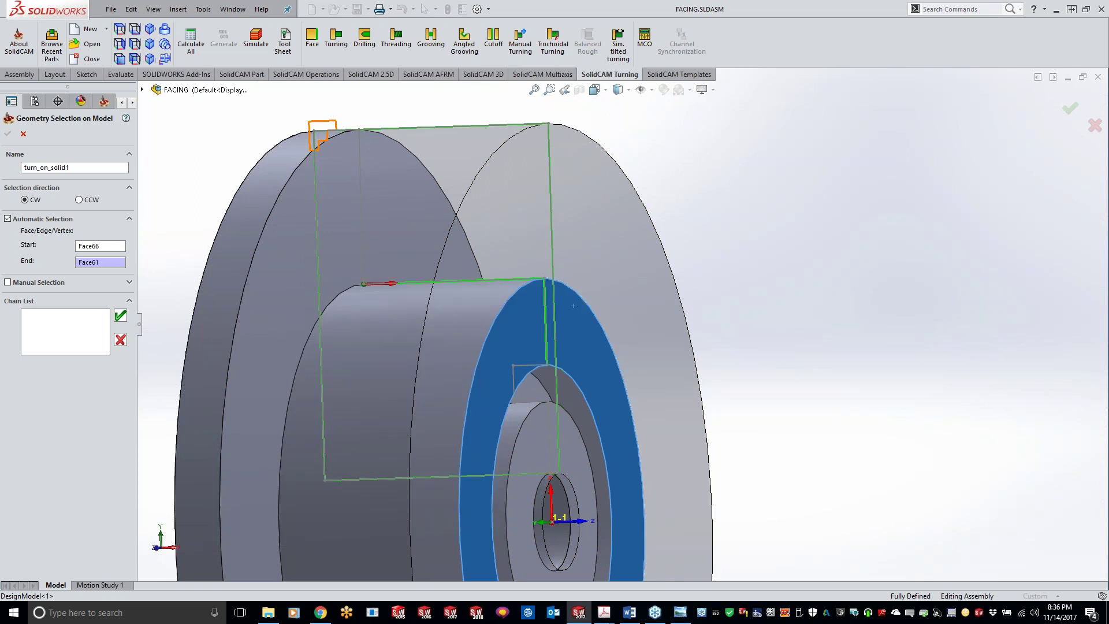
left_click(572, 450)
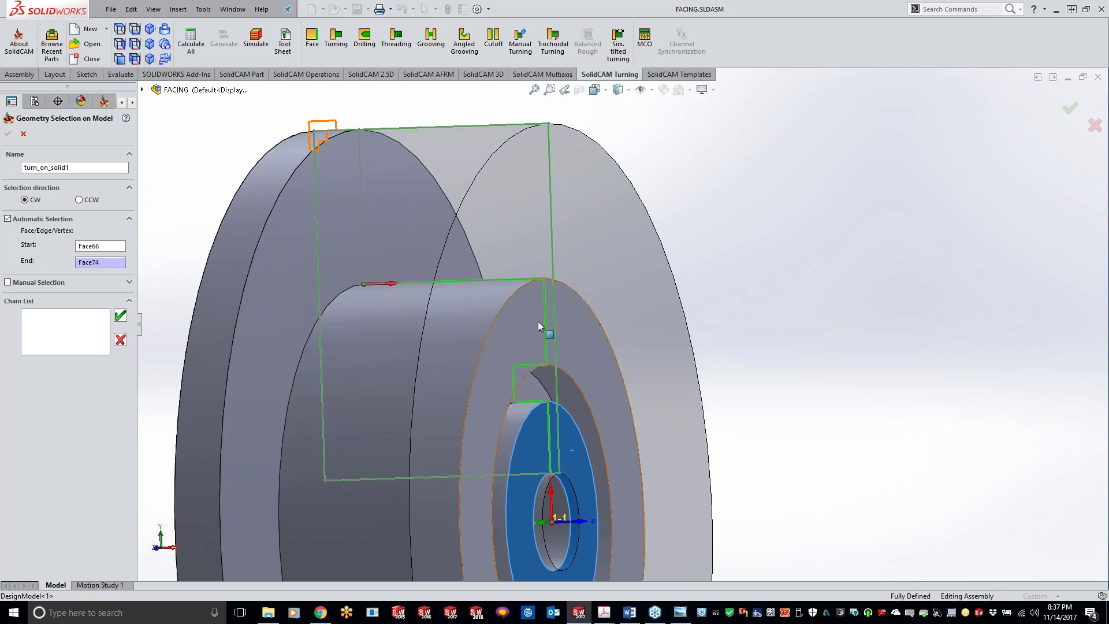
left_click(120, 340)
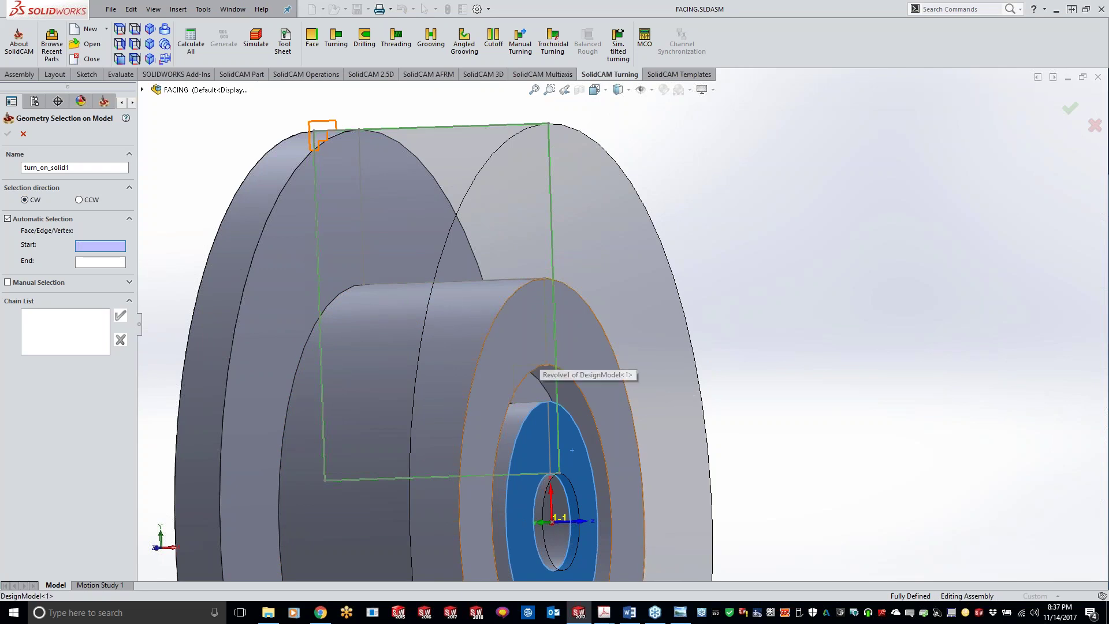
- Preview a CW chain from the outer ring's front face to the inner front face around the bore, and cancel the new geometry
left_click(541, 353)
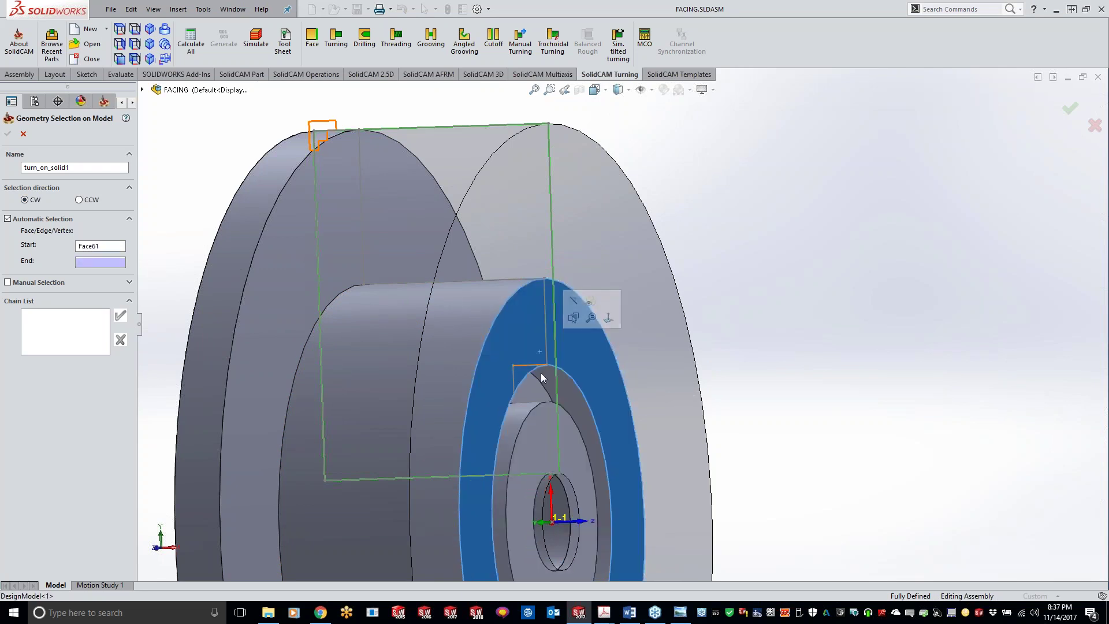
left_click(541, 414)
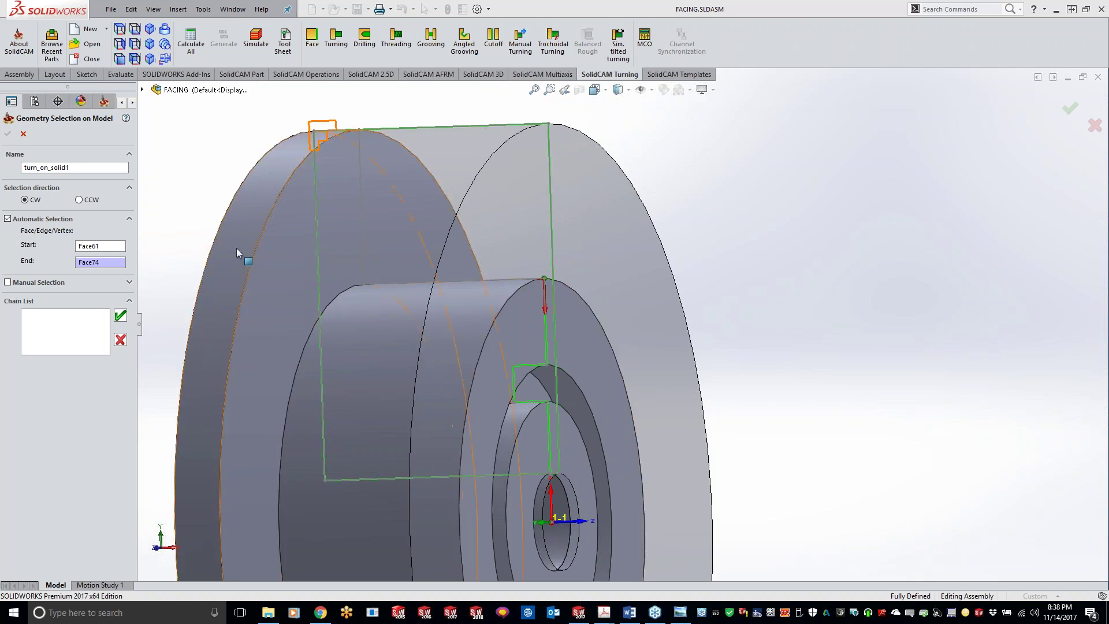
left_click(23, 133)
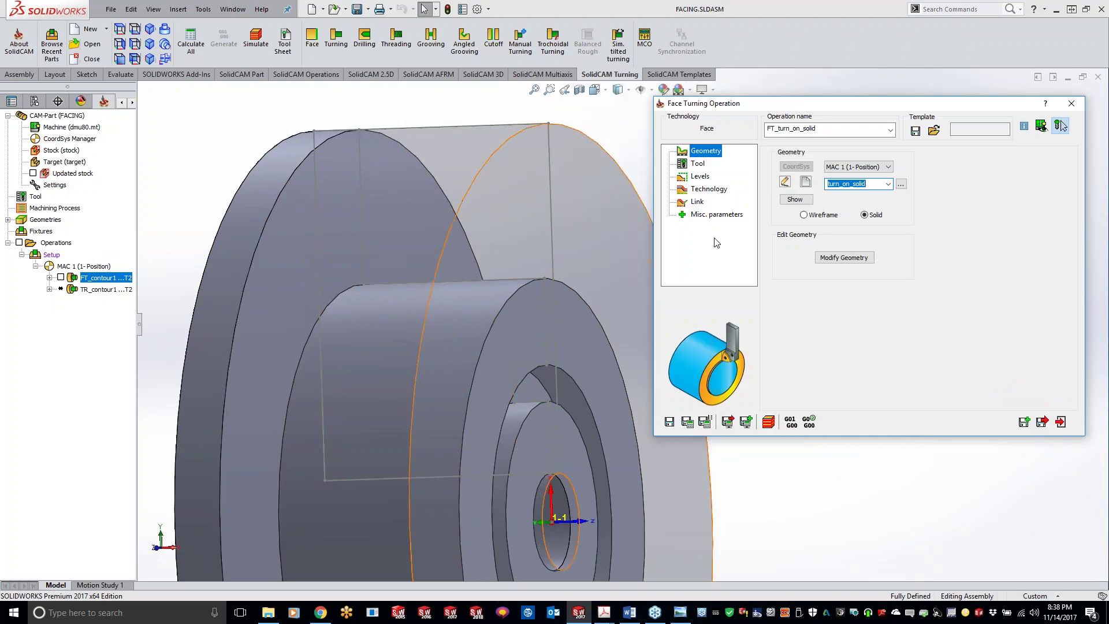
- Examine the insert and shank definitions of external turning tool 2 used by the face turning operation
left_click(698, 164)
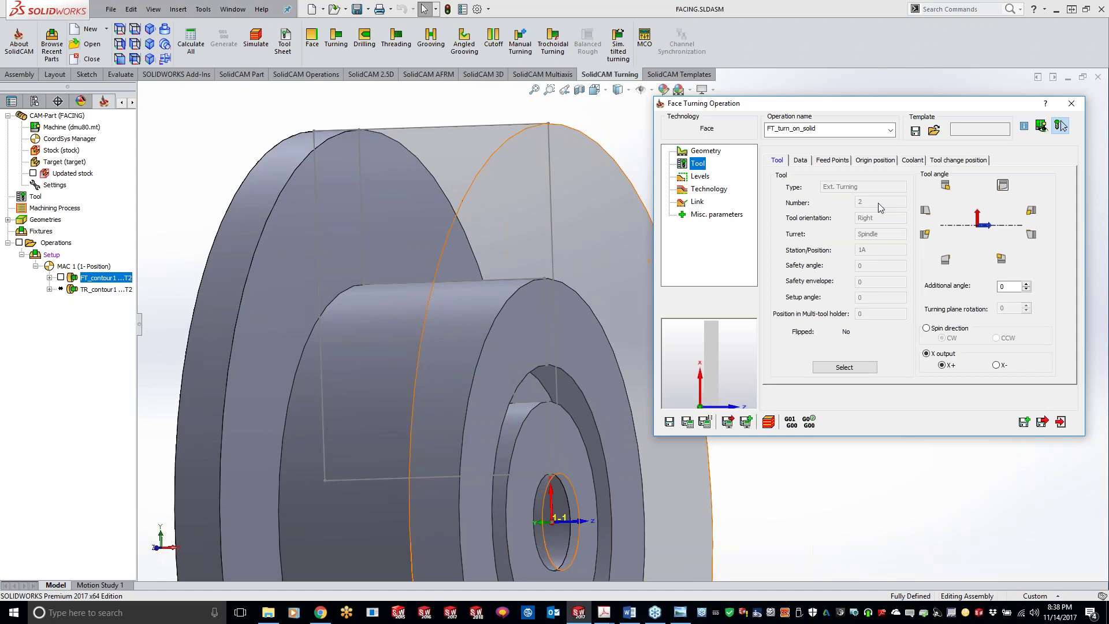
left_click(844, 367)
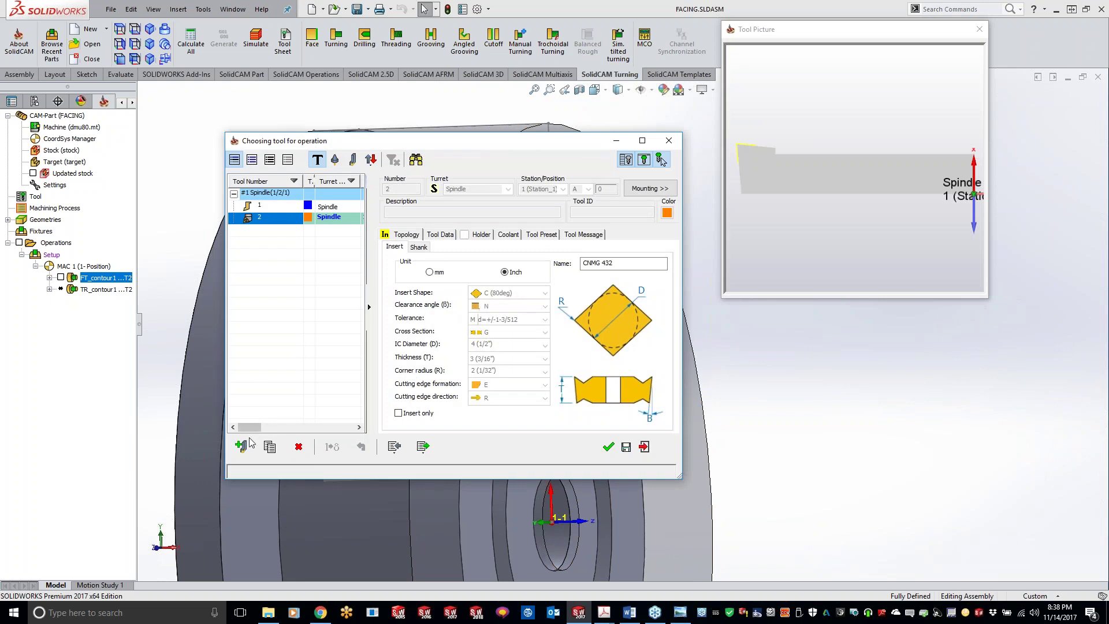
left_click(420, 249)
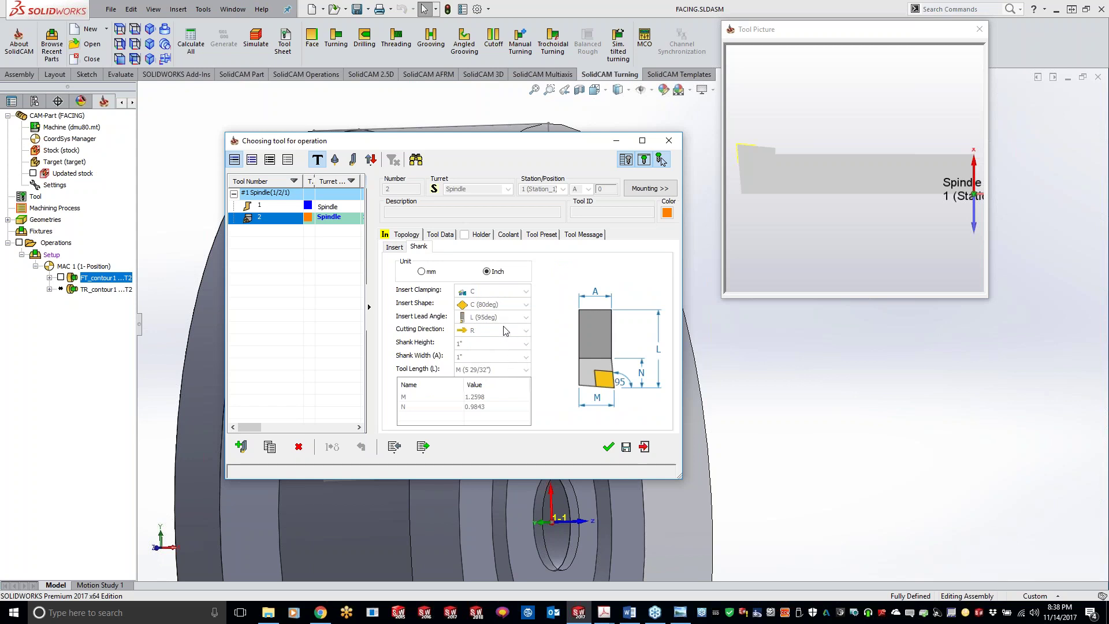
left_click(393, 247)
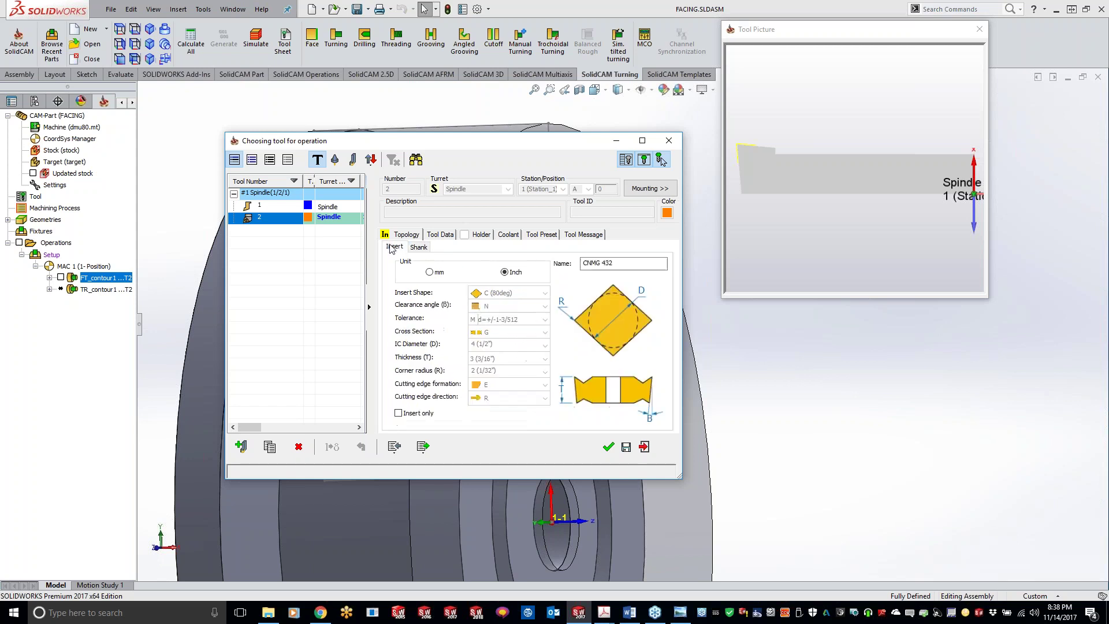
- Try adding a solid Ext.Thread tool, examine its topology dimensions B to F, and discard the tool table changes
left_click(241, 446)
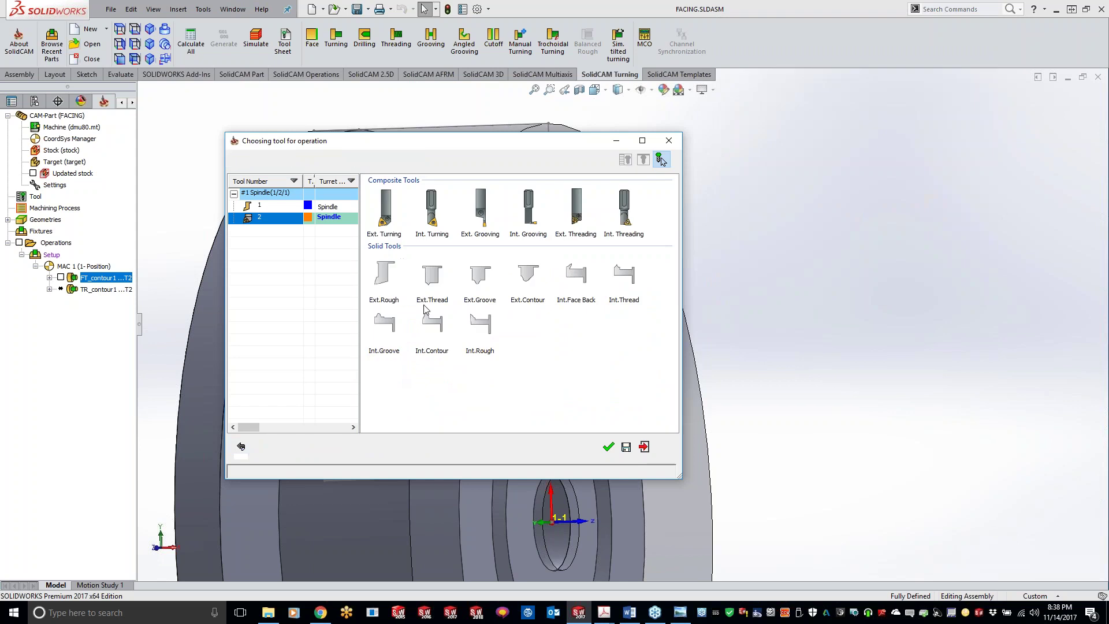
left_click(429, 285)
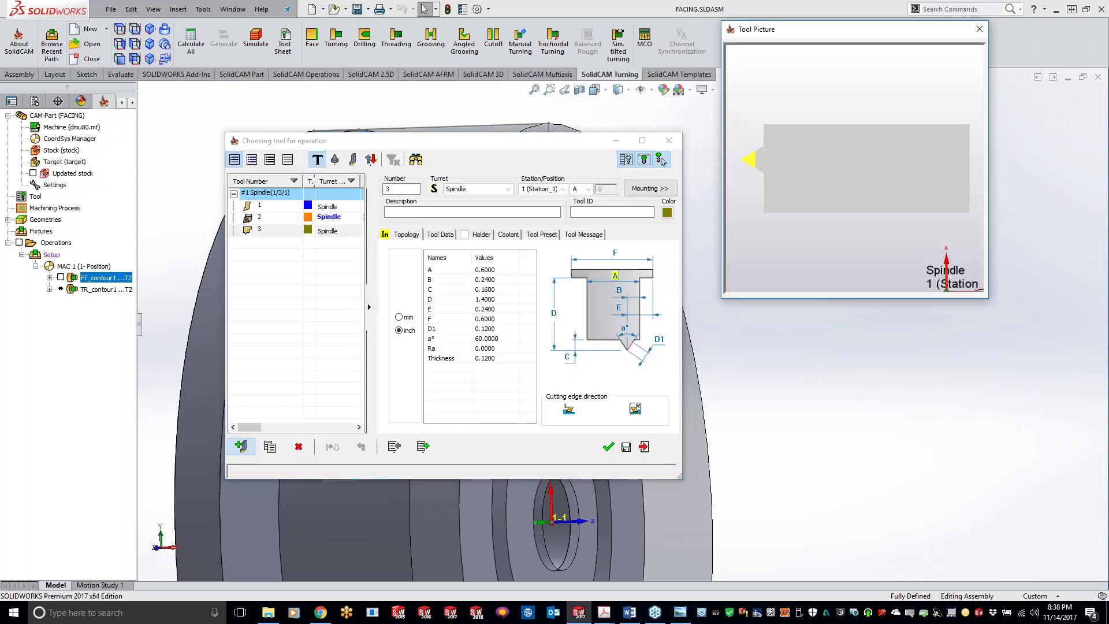
left_click(503, 280)
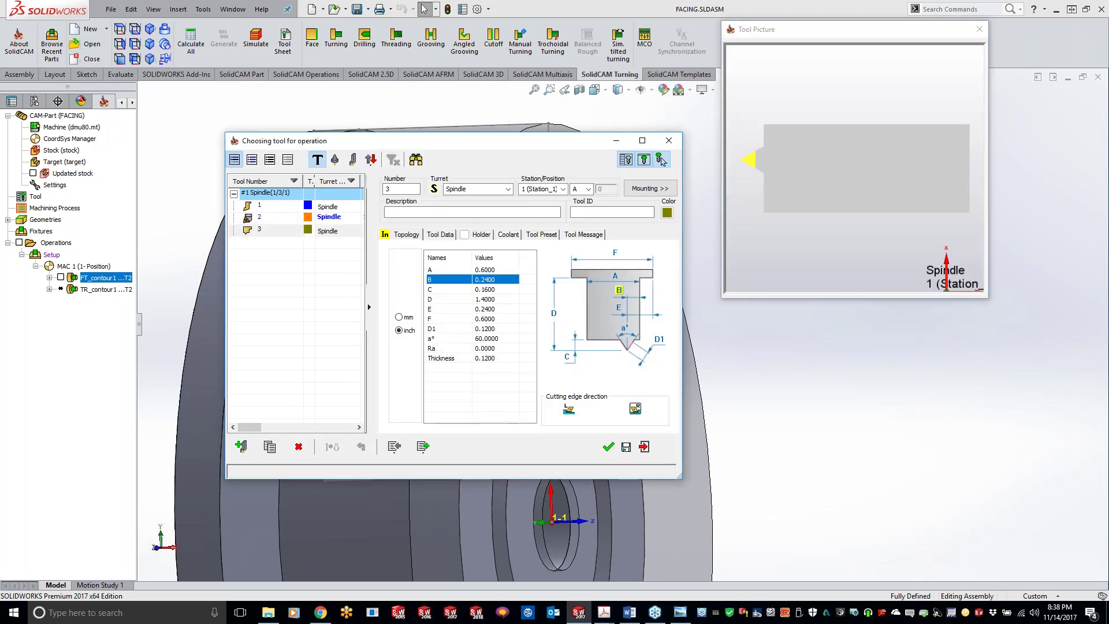
left_click(502, 290)
left_click(500, 299)
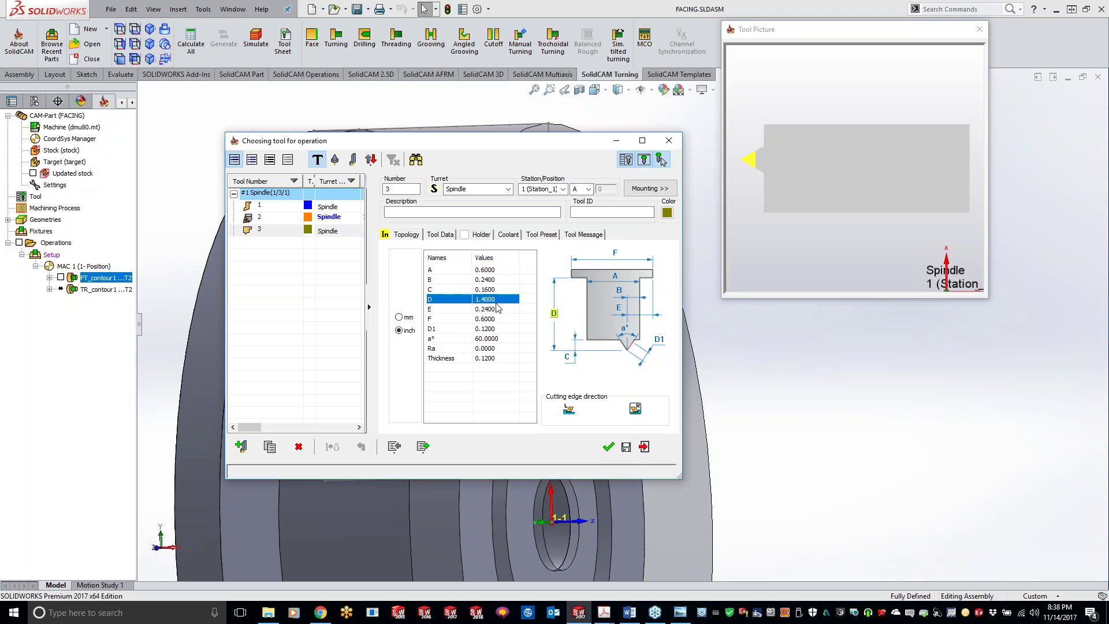
left_click(499, 309)
left_click(497, 318)
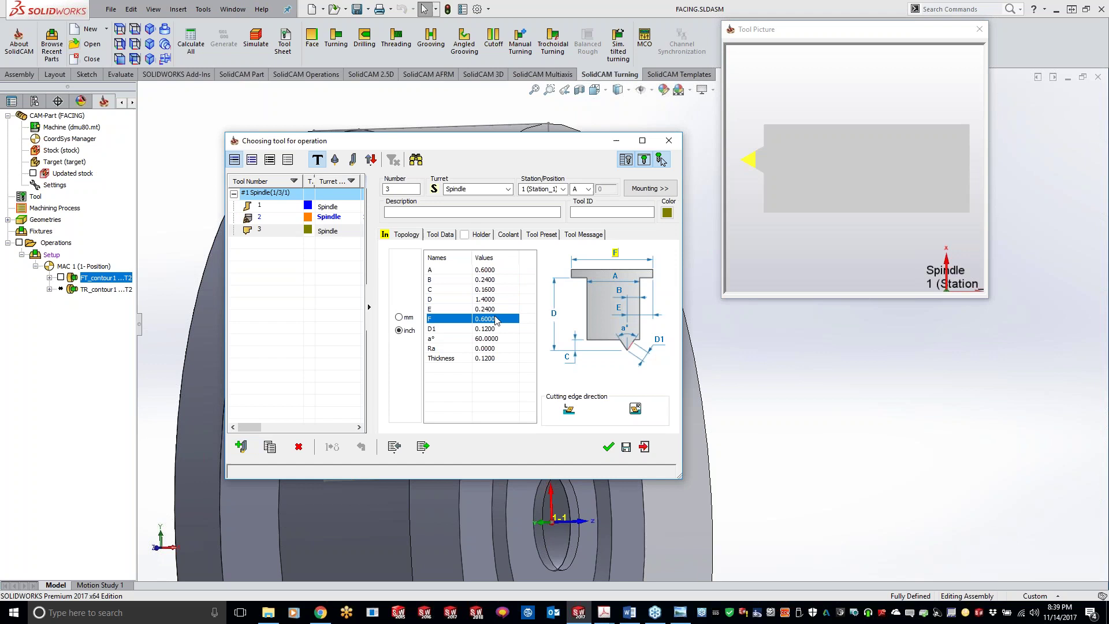
left_click(403, 236)
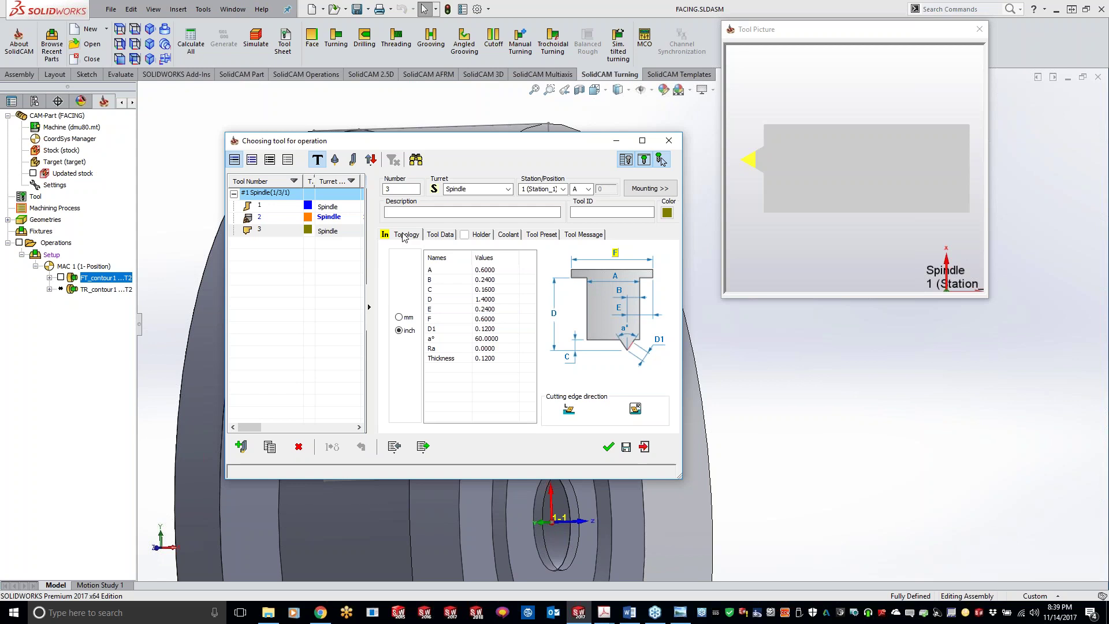
left_click(669, 141)
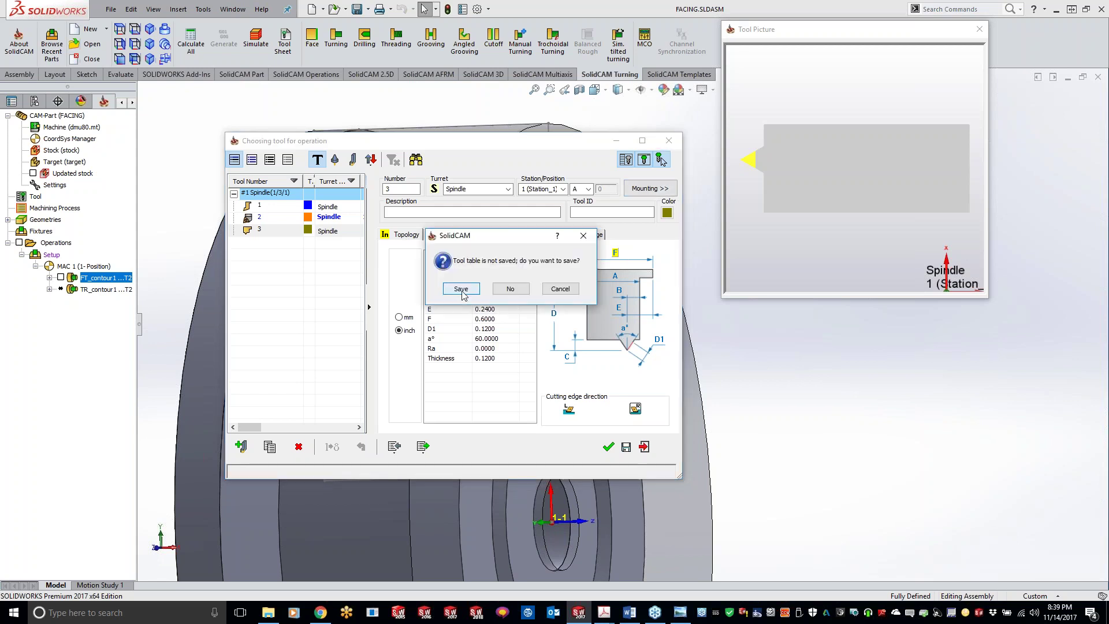
left_click(509, 290)
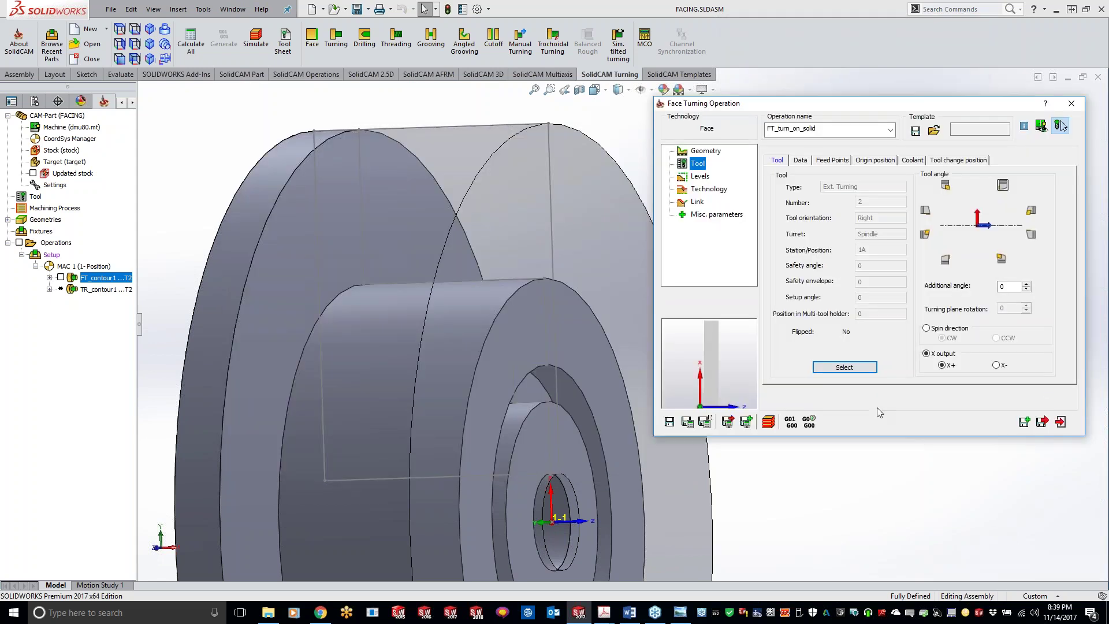
- Close the face turning operation and save the turn_on_solid geometry
left_click_drag(851, 106, 617, 128)
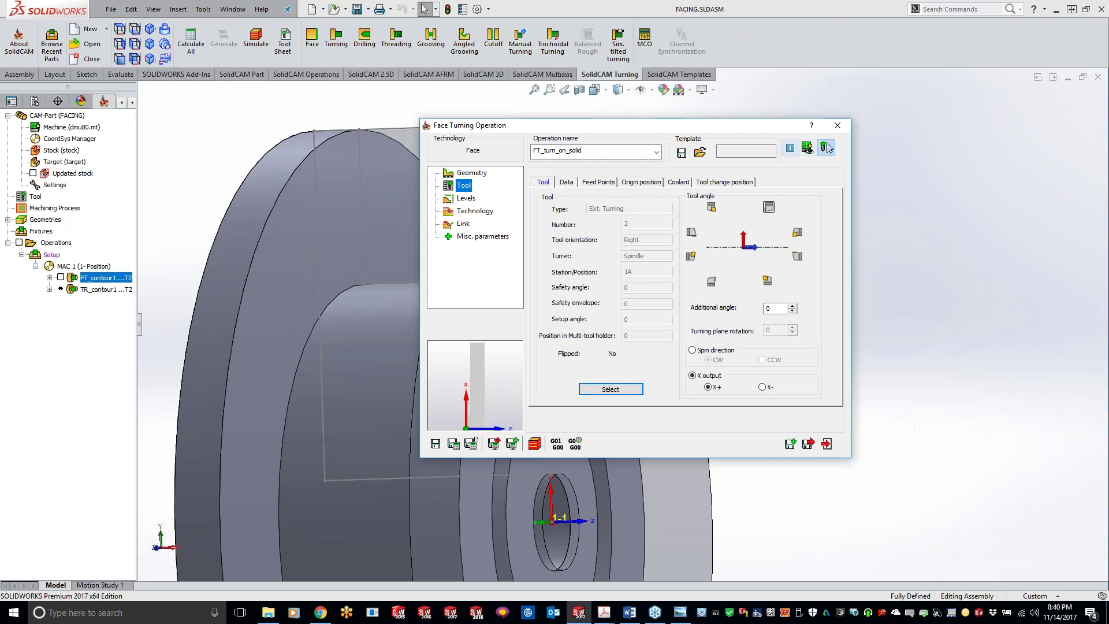
left_click(837, 125)
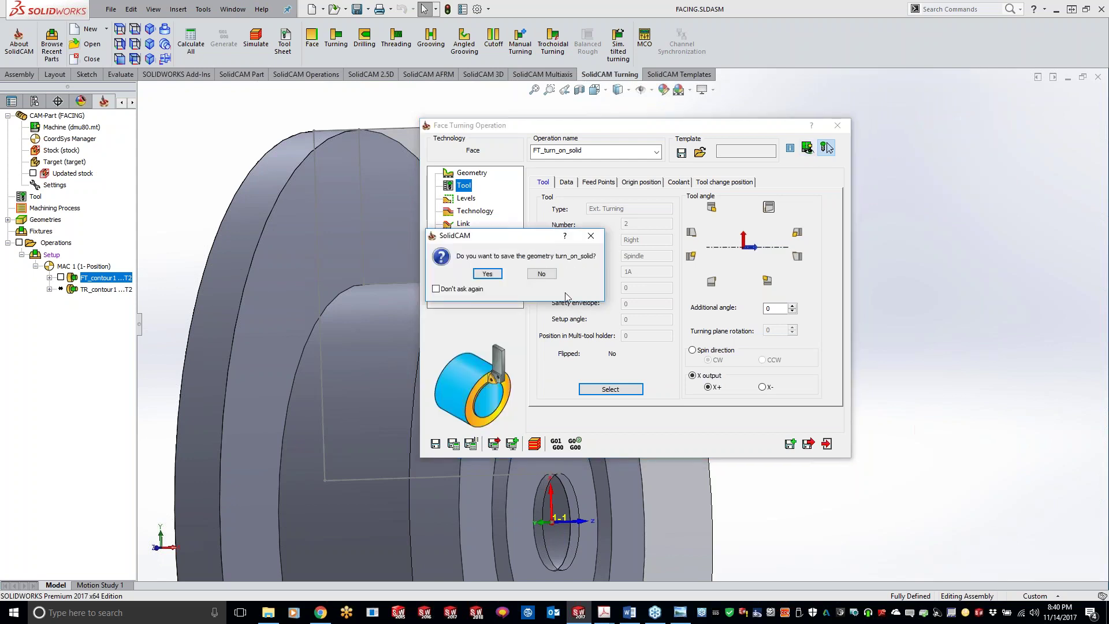
left_click(488, 274)
- Start a turning operation after TR_contour1, preview a new wireframe geometry without picking curves, cancel the geometry, and collapse the operation dialog
right_click(94, 289)
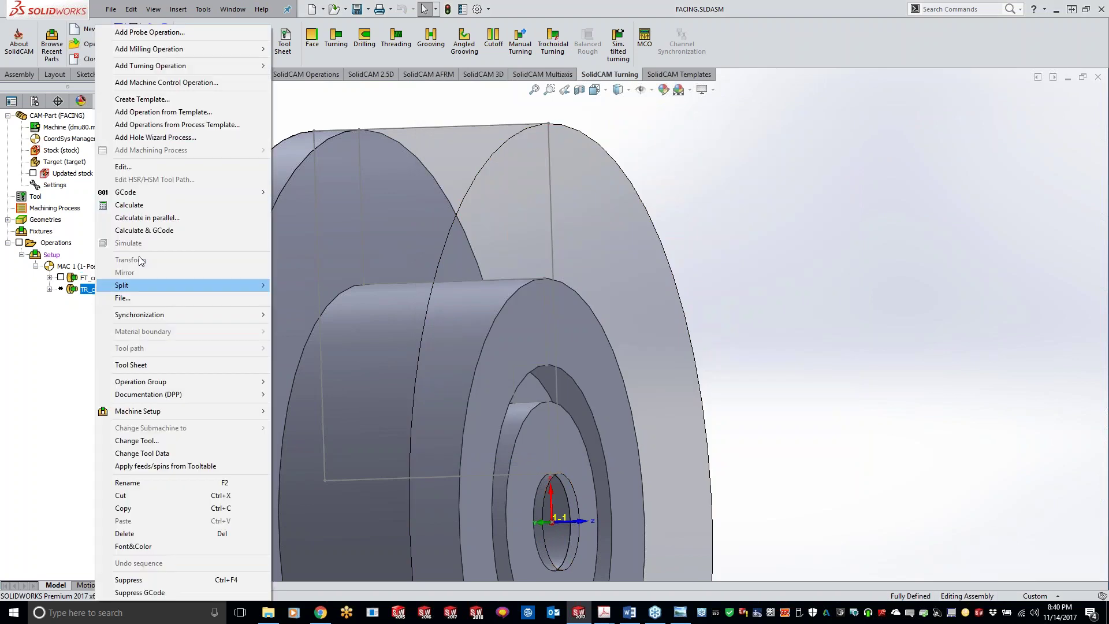
mouse_move(196, 49)
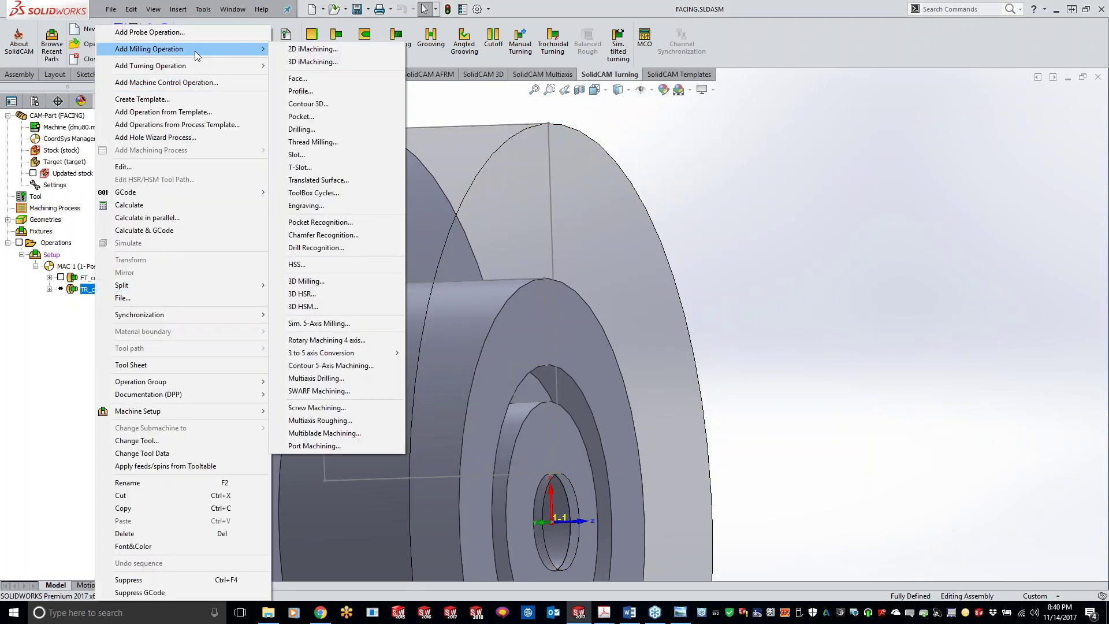
mouse_move(231, 66)
left_click(303, 80)
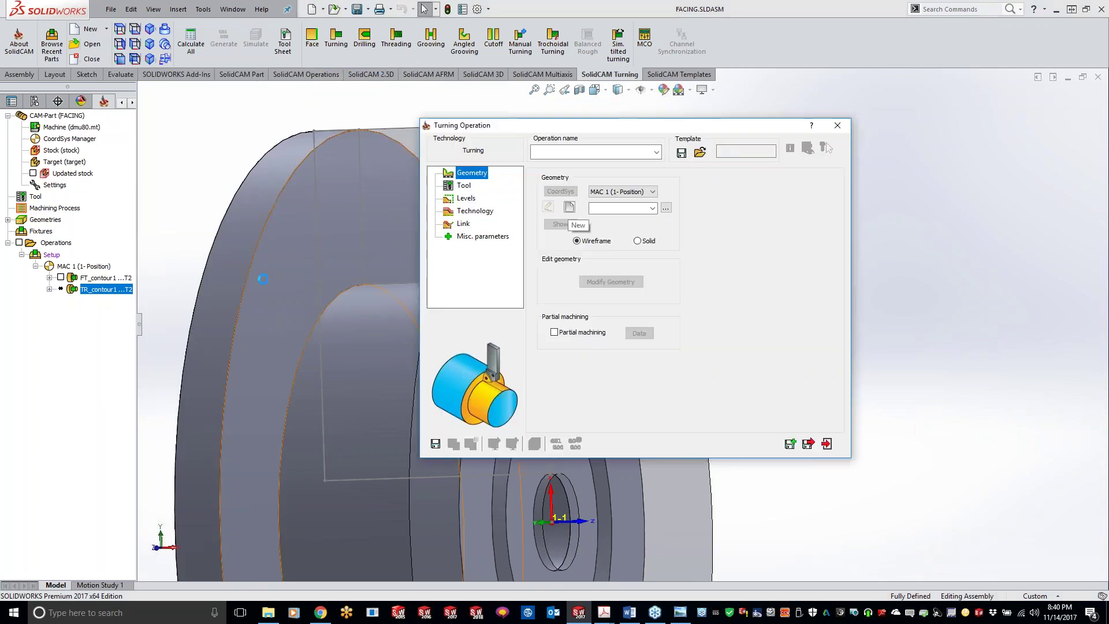
left_click(568, 206)
middle_click_drag(285, 308, 320, 295)
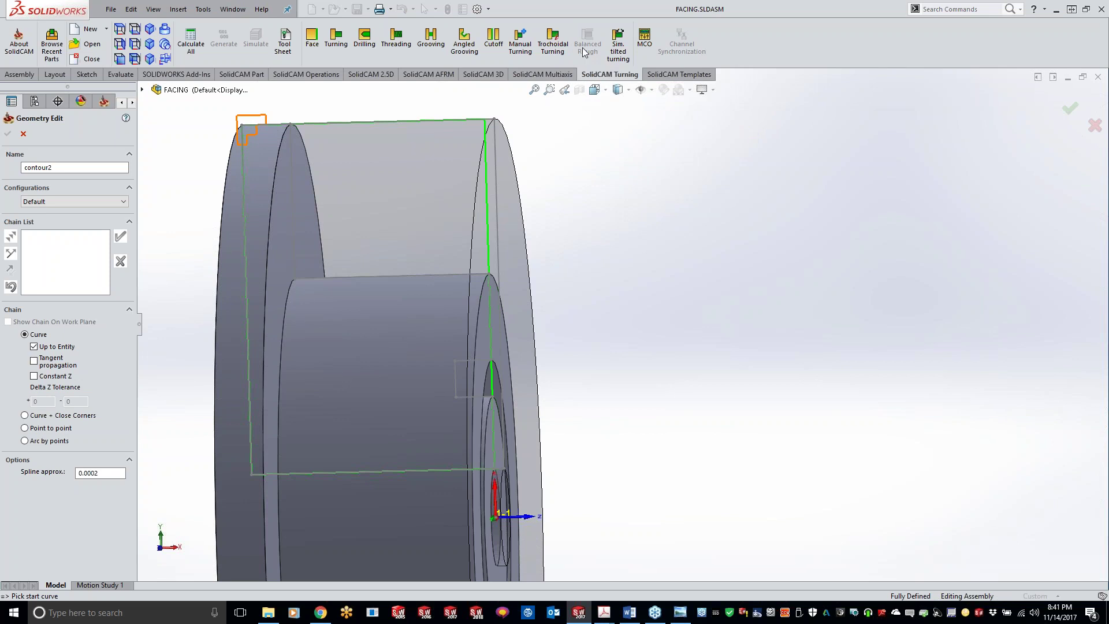
scroll(638, 317, "up", 3)
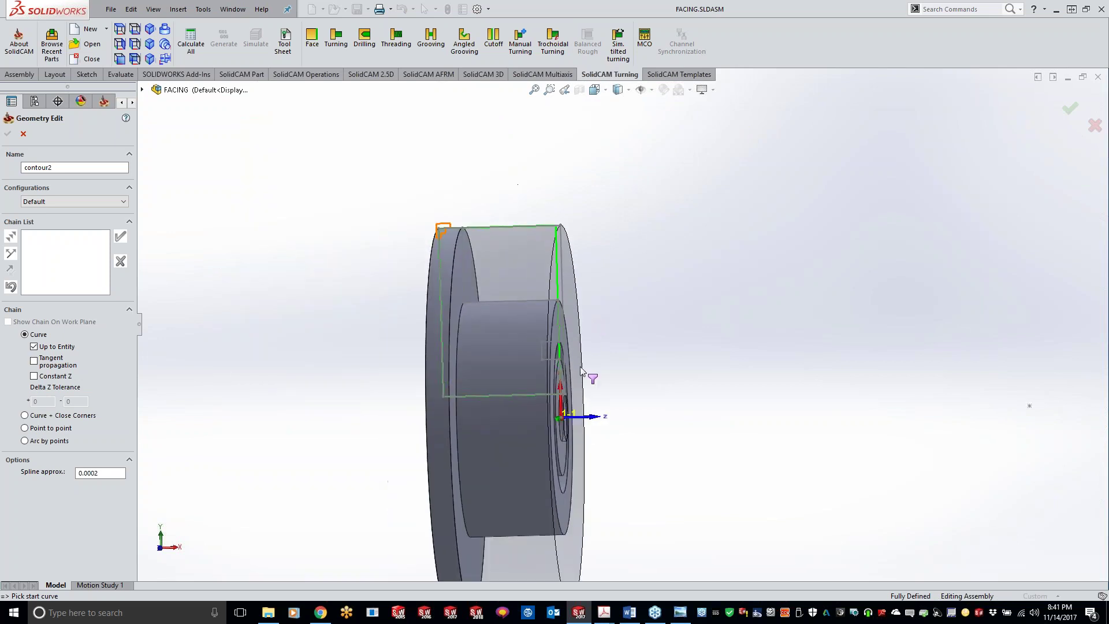
left_click(24, 133)
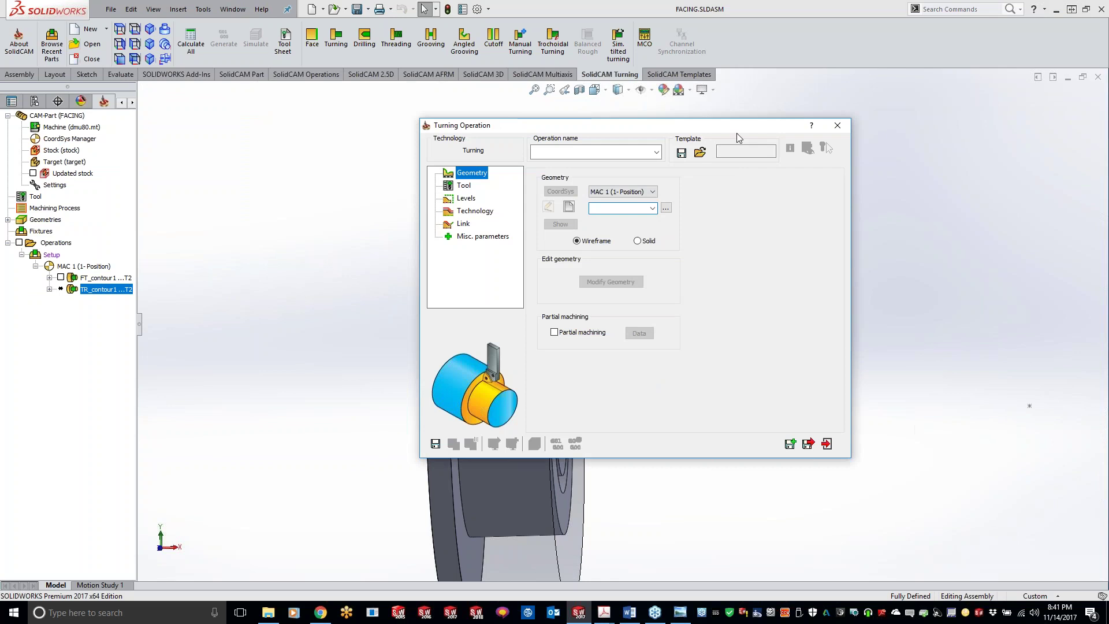
double_click(733, 127)
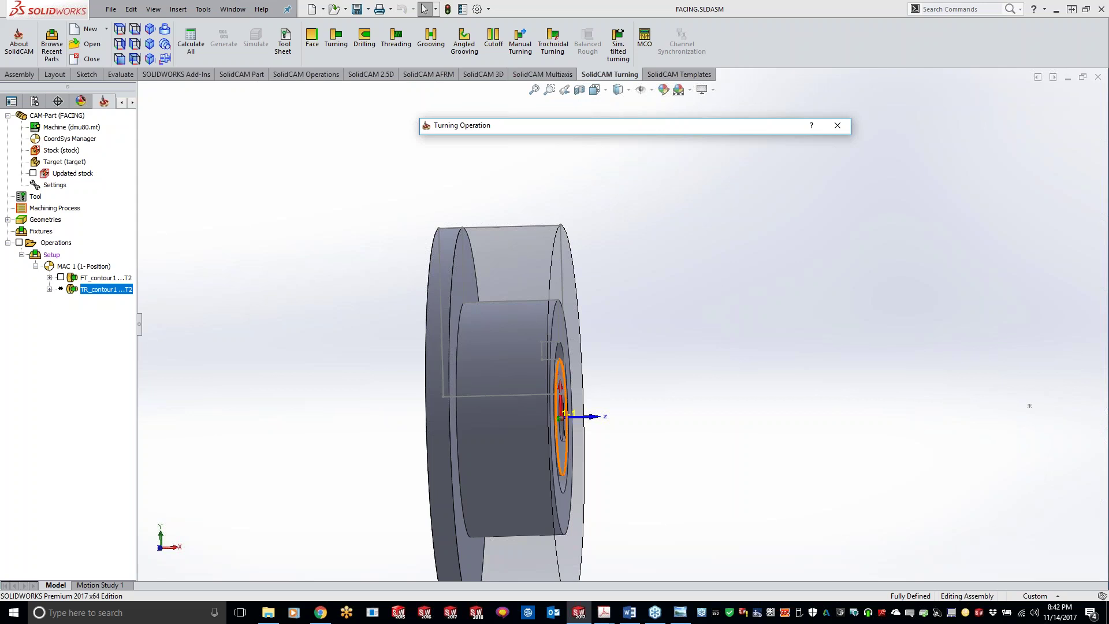
- Switch to Chrome, open the SolidCAM website in a new tab, and browse the SolidCAM Professor videos page
left_click(347, 612)
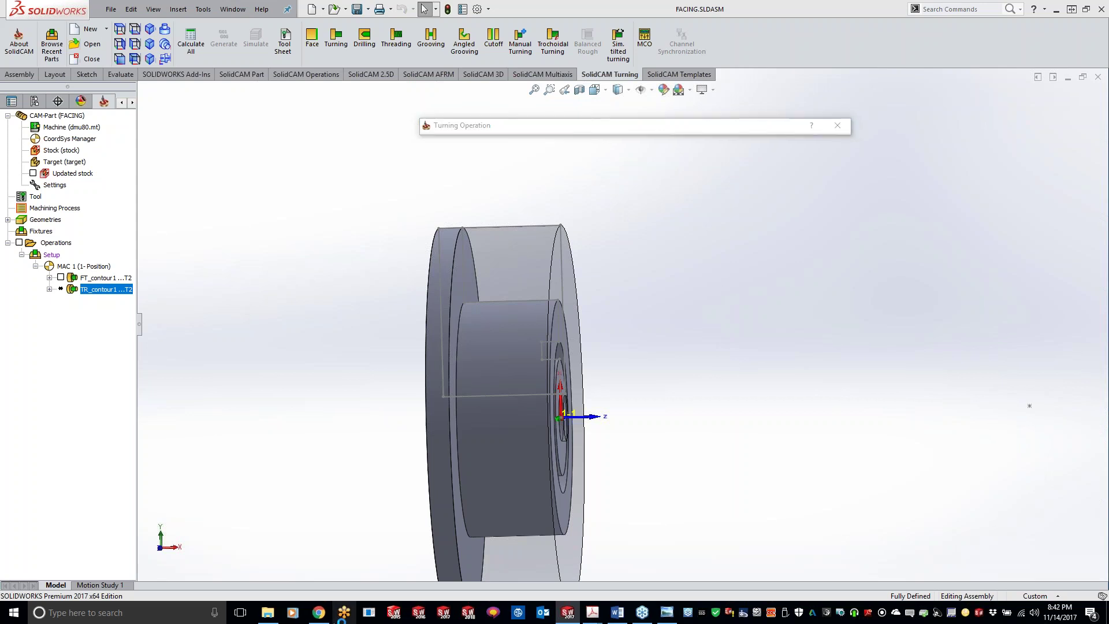
left_click(318, 613)
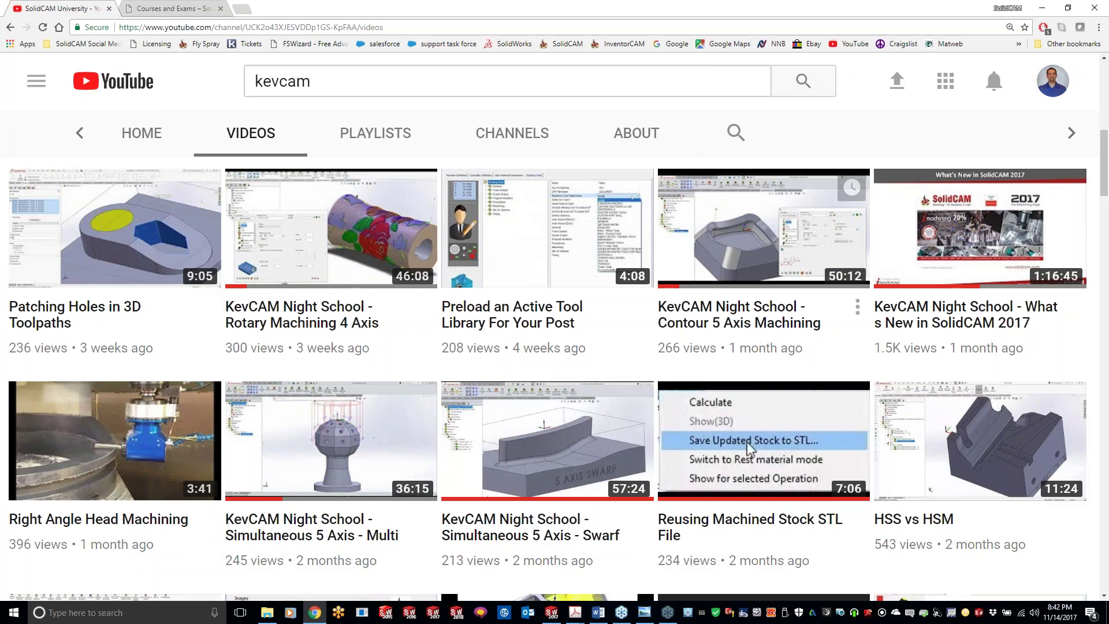
key("ctrl+t")
left_click(567, 43)
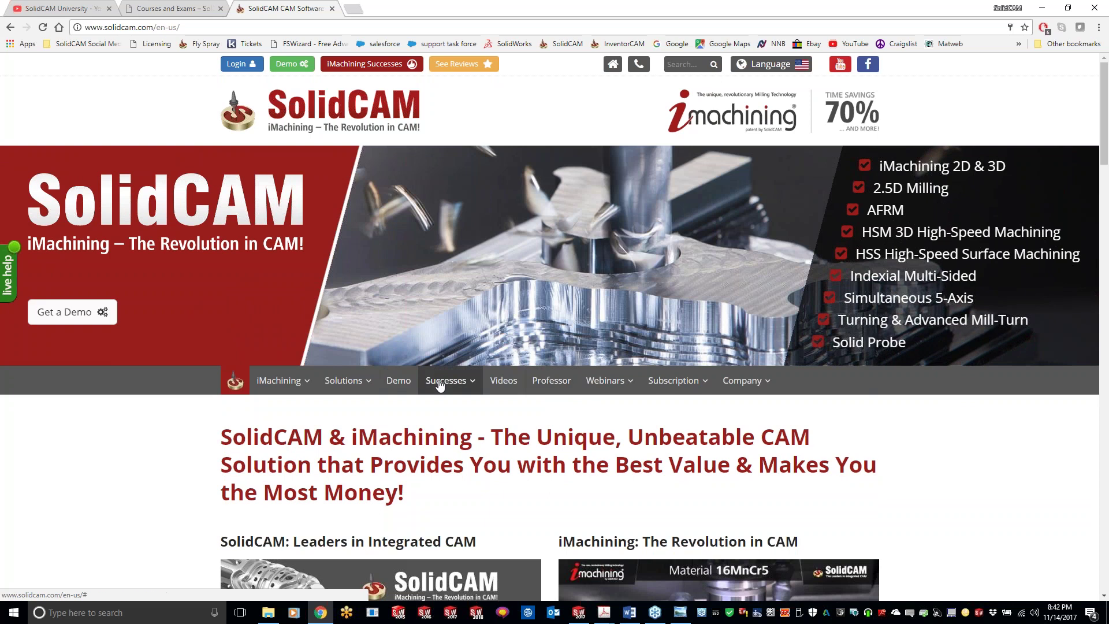
left_click(553, 382)
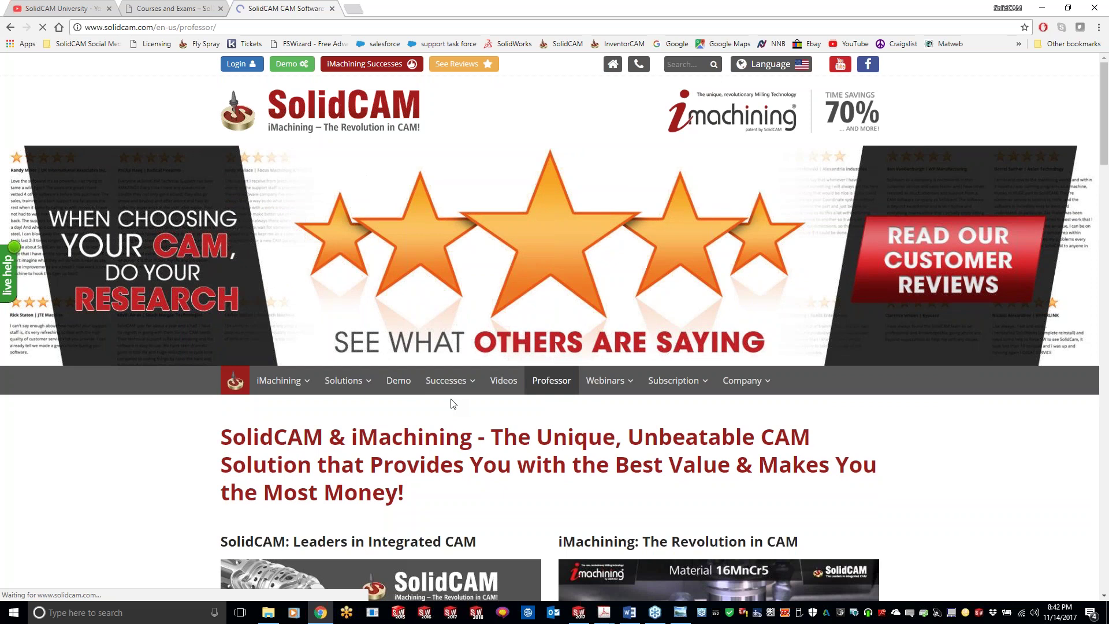
scroll(451, 400, "down", 9)
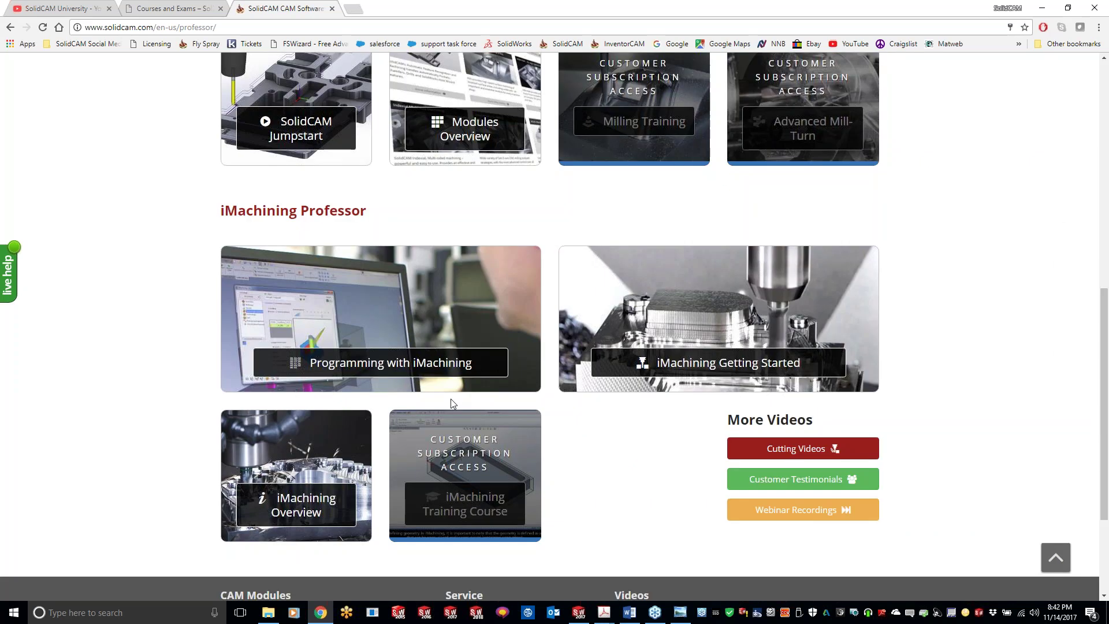
scroll(452, 403, "up", 2)
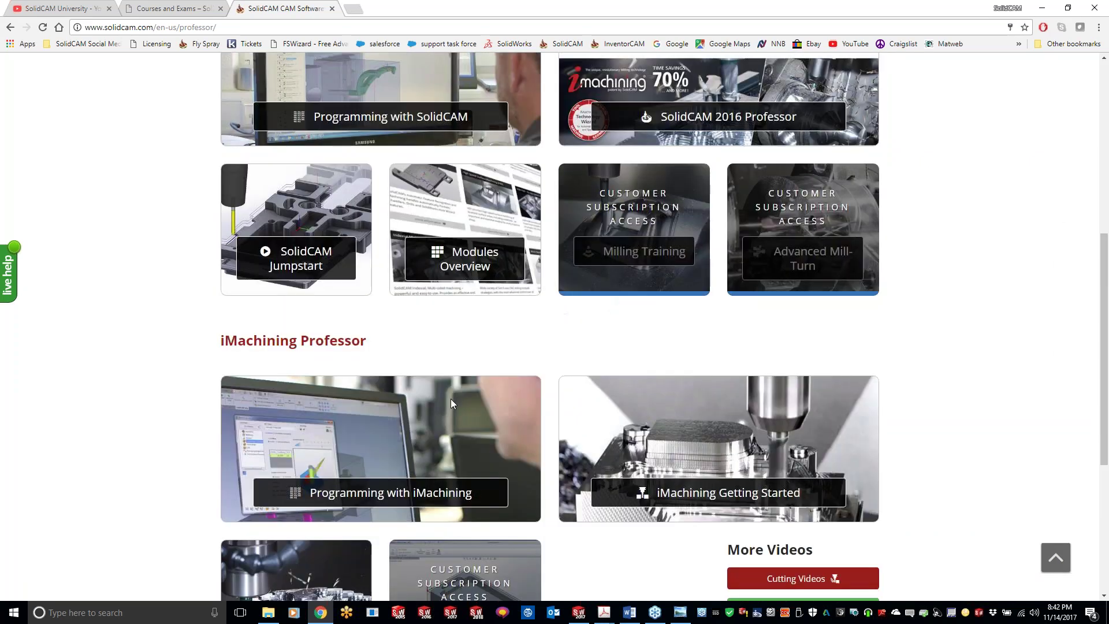
scroll(452, 403, "up", 2)
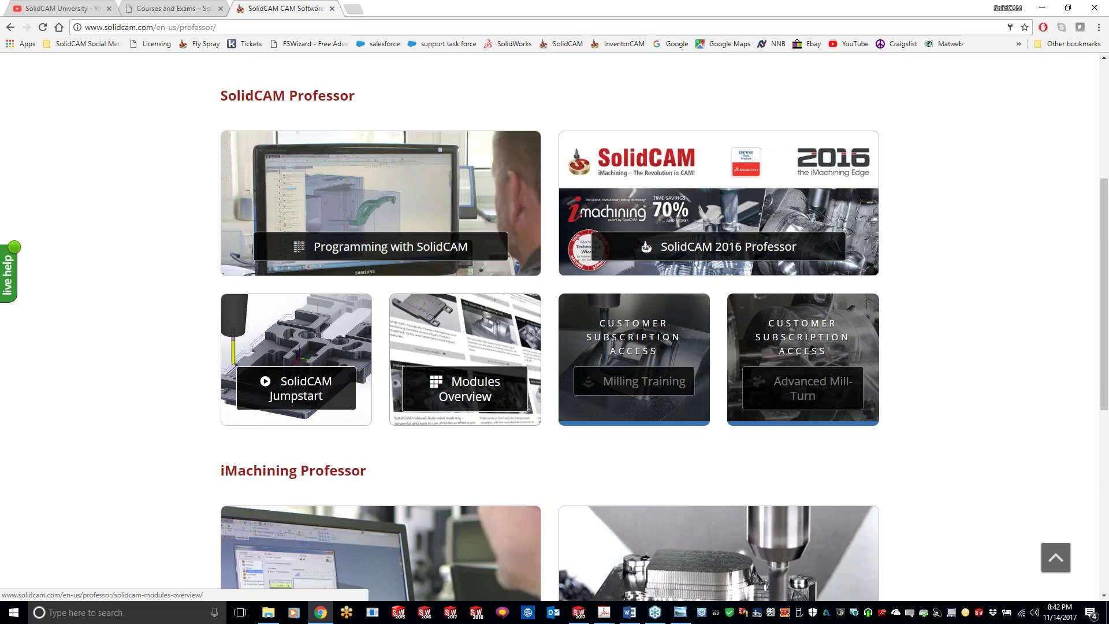
scroll(452, 403, "up", 4)
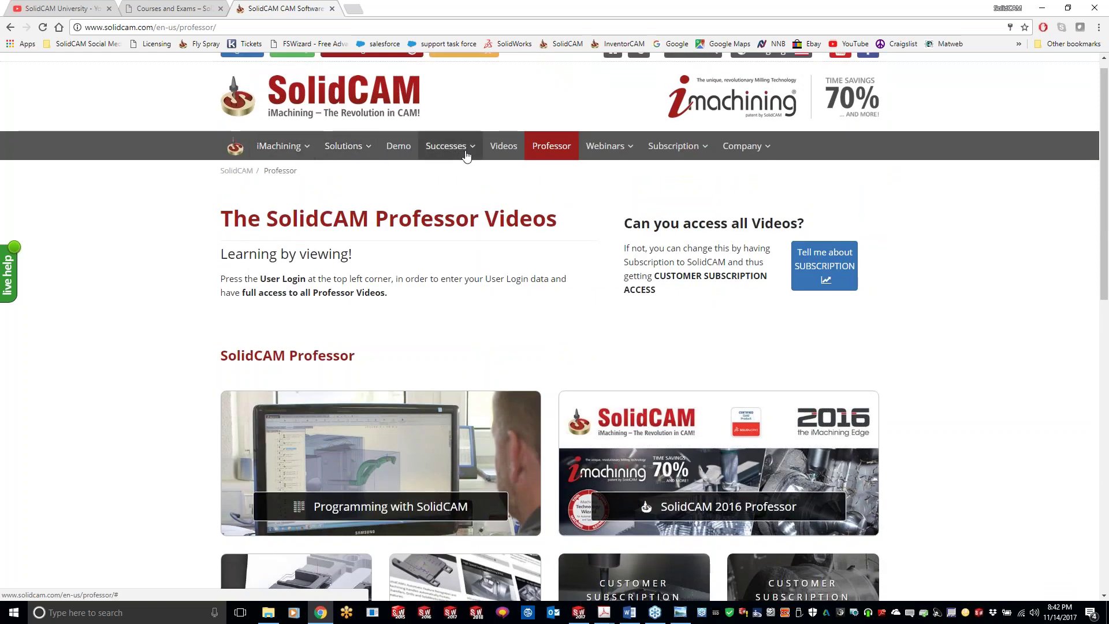
- Open the iMachining Cutting Videos from the website's Videos page and look through the available recordings
left_click(495, 150)
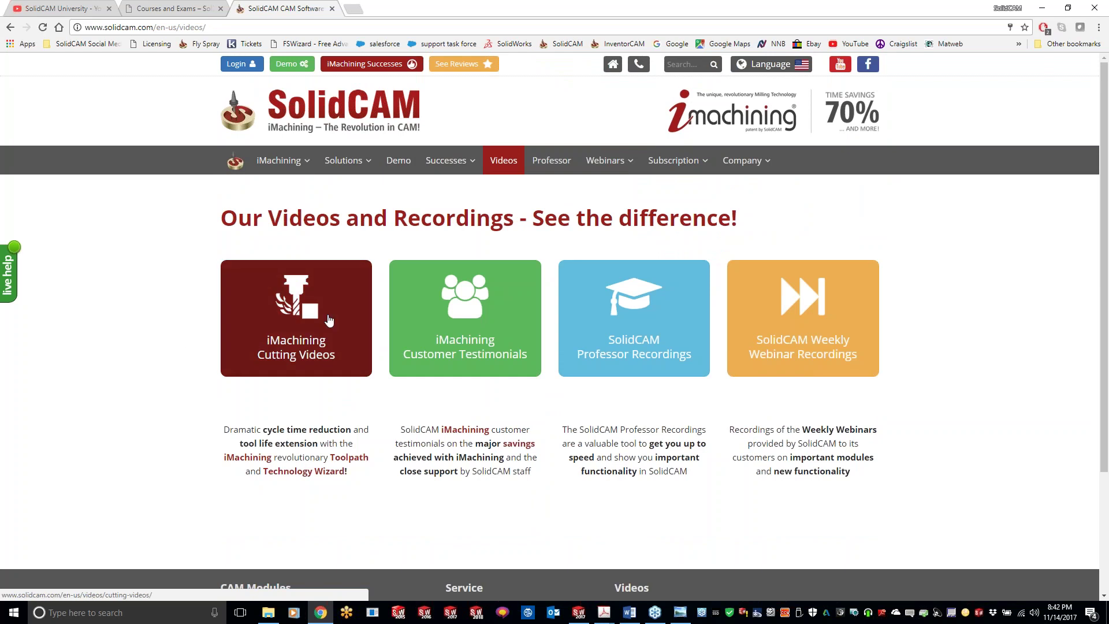
left_click(305, 333)
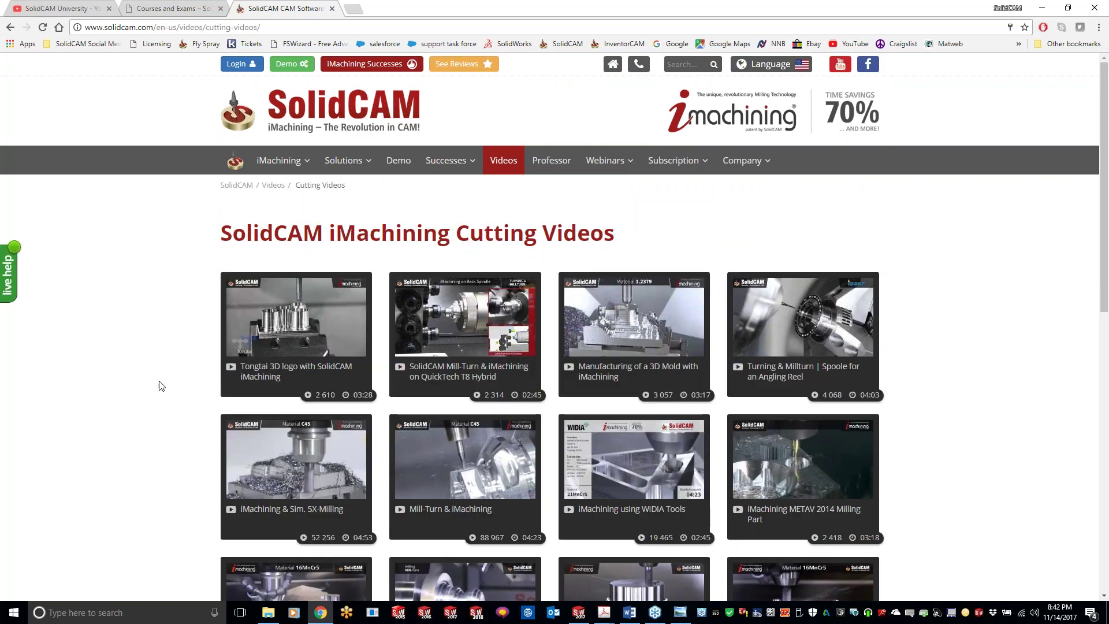
scroll(460, 354, "down", 3)
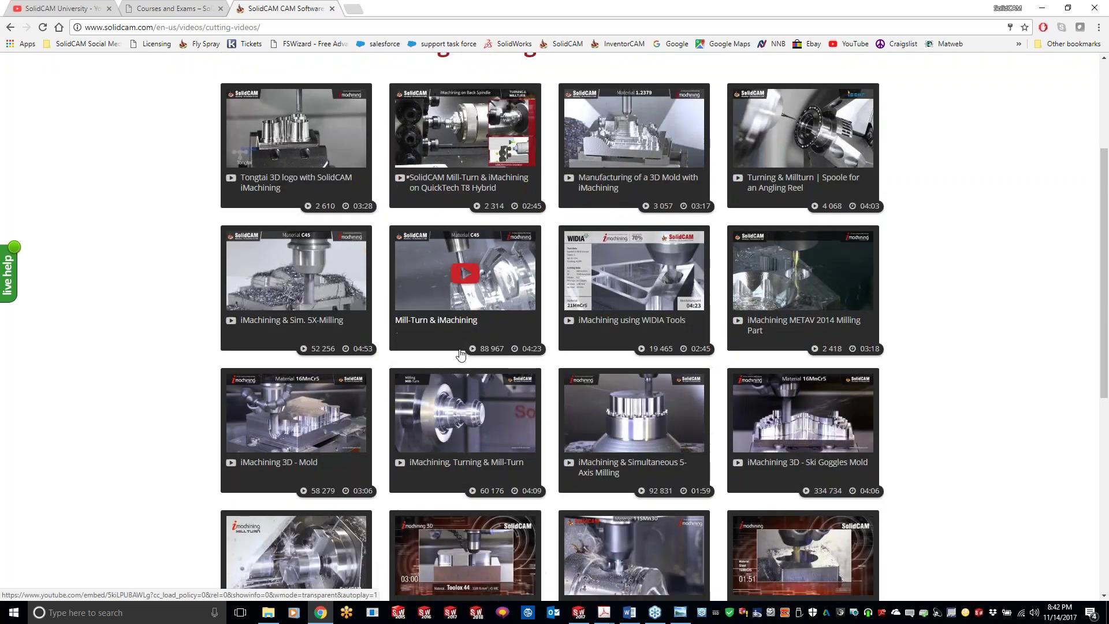
scroll(460, 354, "down", 5)
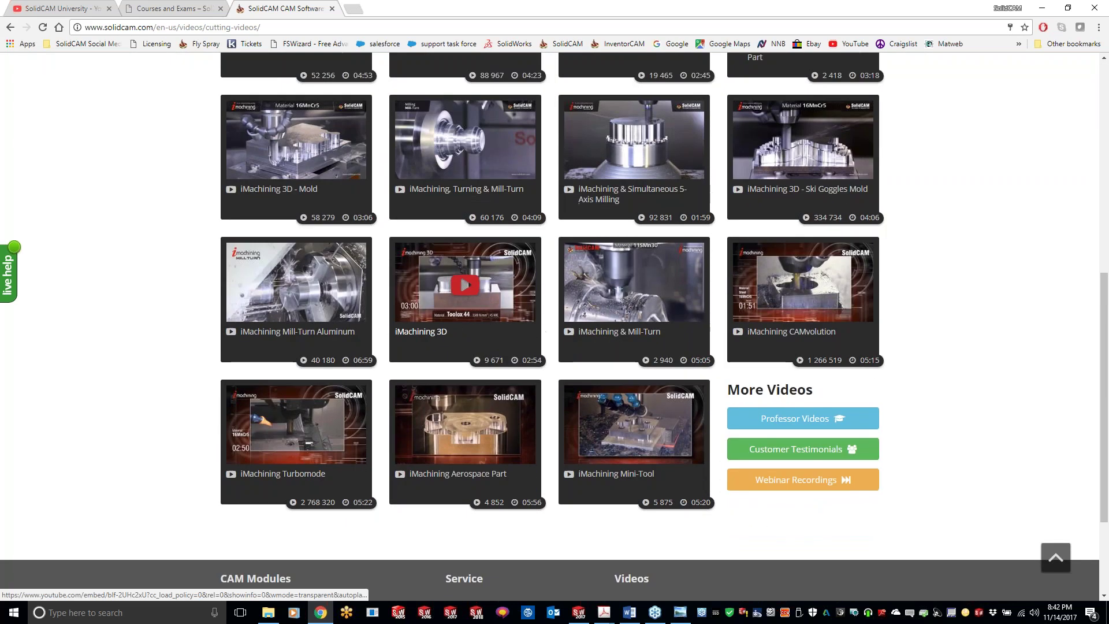
scroll(461, 354, "down", 1)
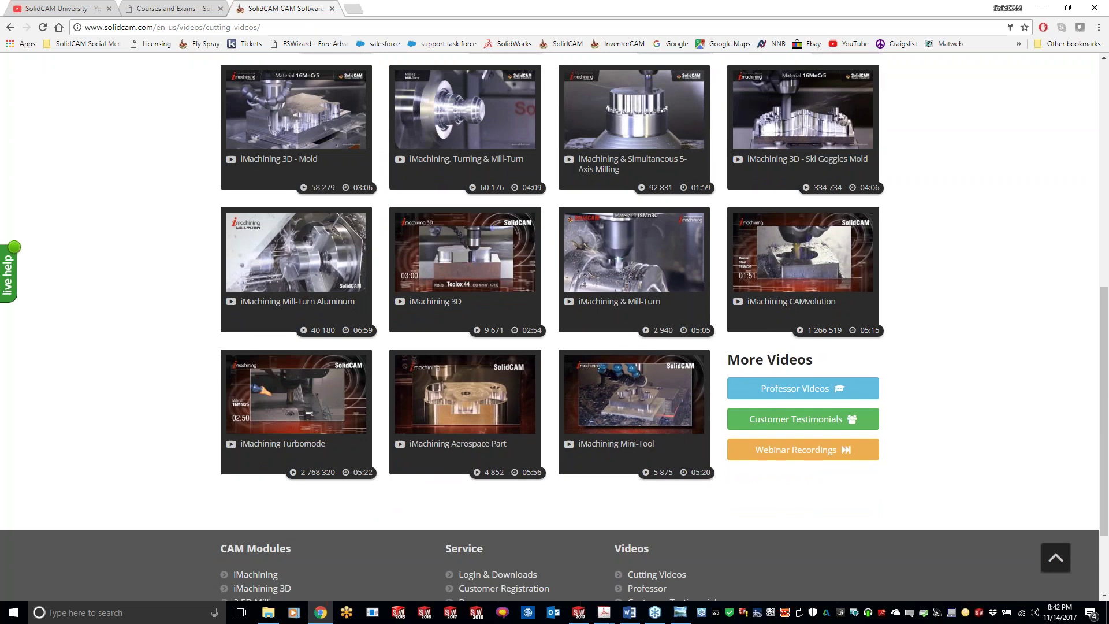
scroll(460, 349, "up", 2)
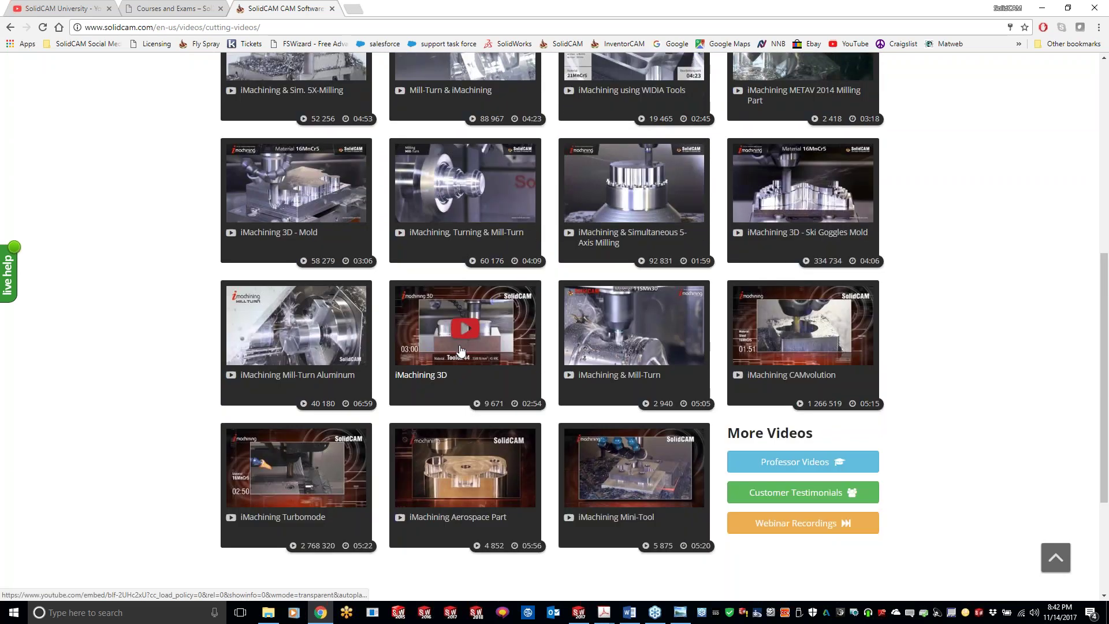
scroll(460, 350, "up", 2)
scroll(459, 347, "up", 2)
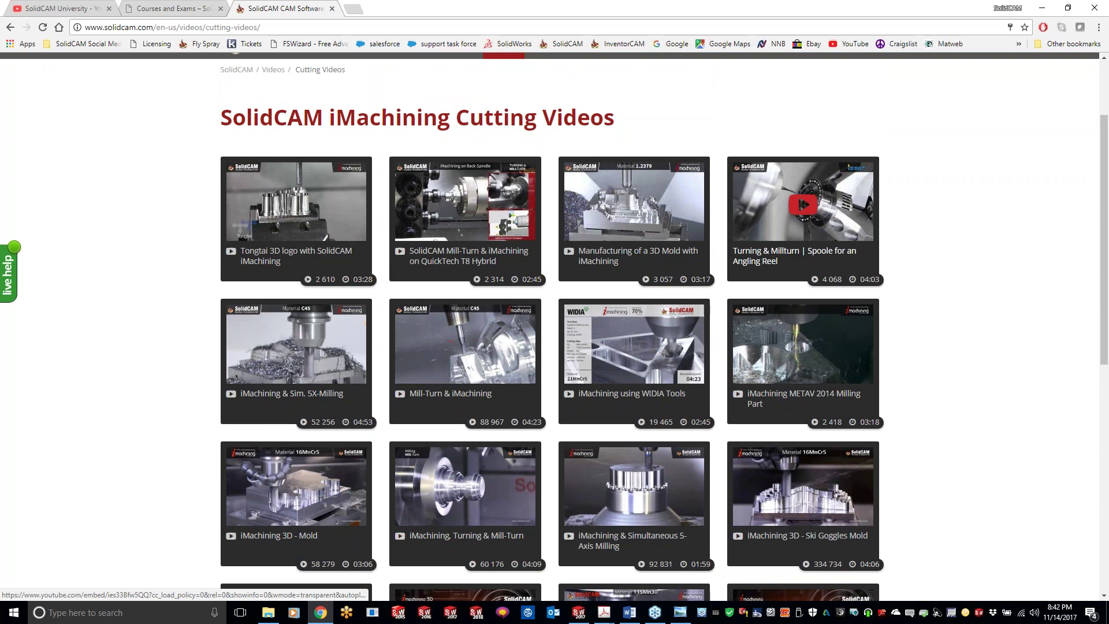
scroll(407, 404, "up", 1)
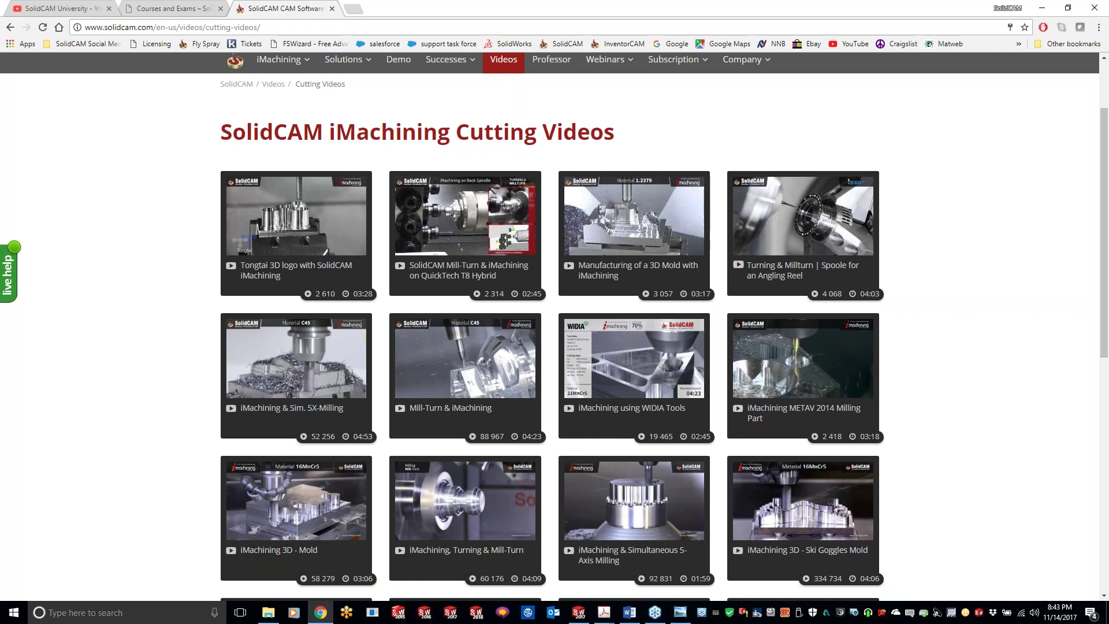
- Return to SOLIDWORKS and request to end the GoToWebinar session for everyone
left_click(1047, 8)
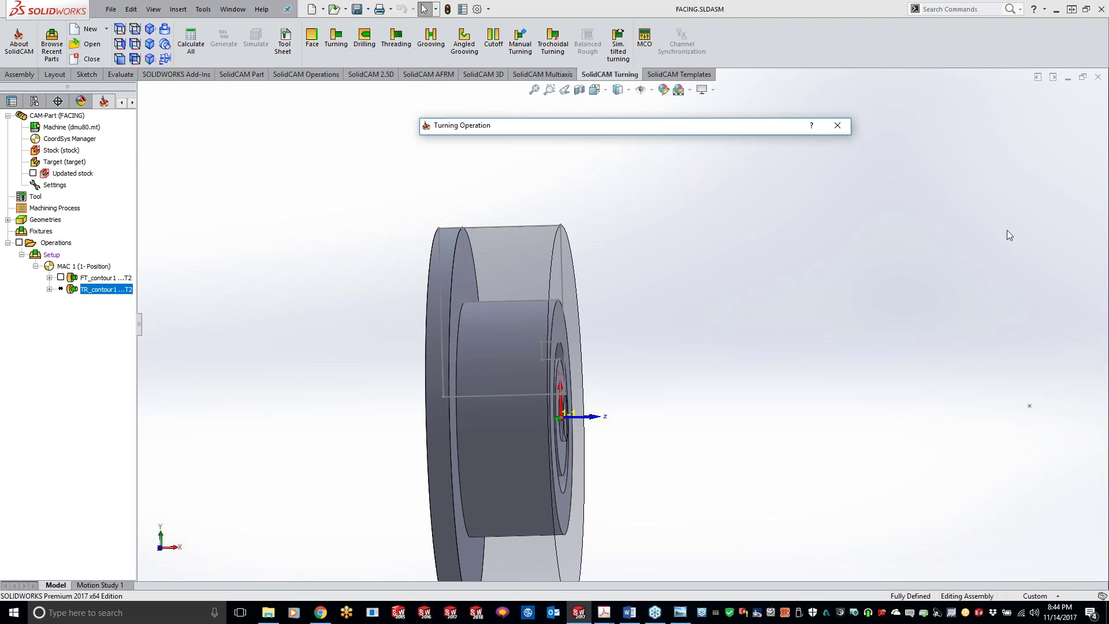
left_click(555, 321)
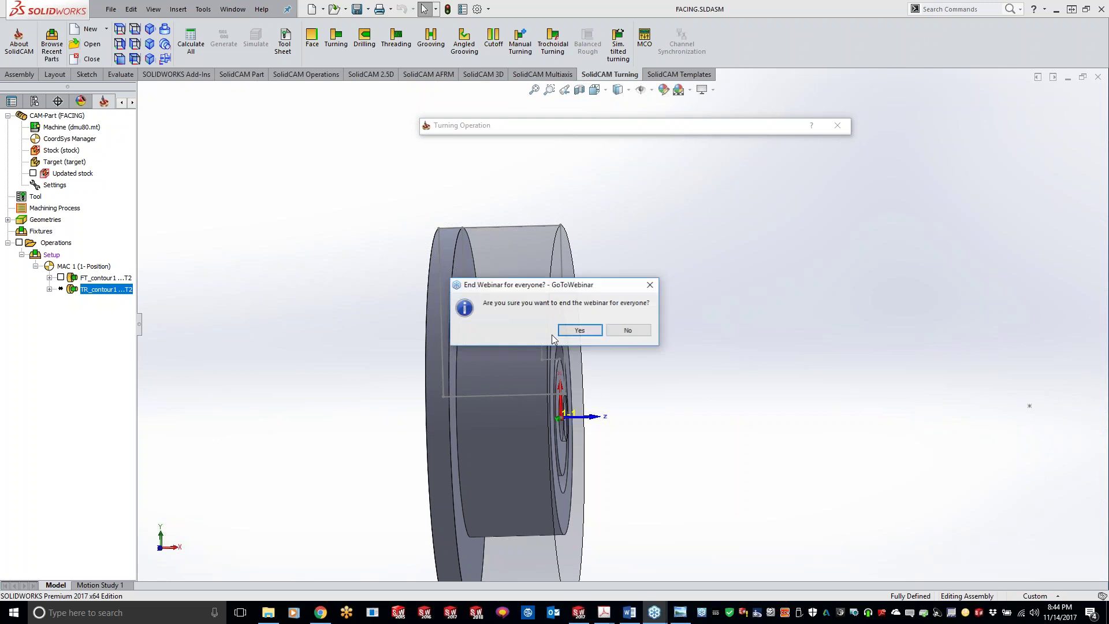